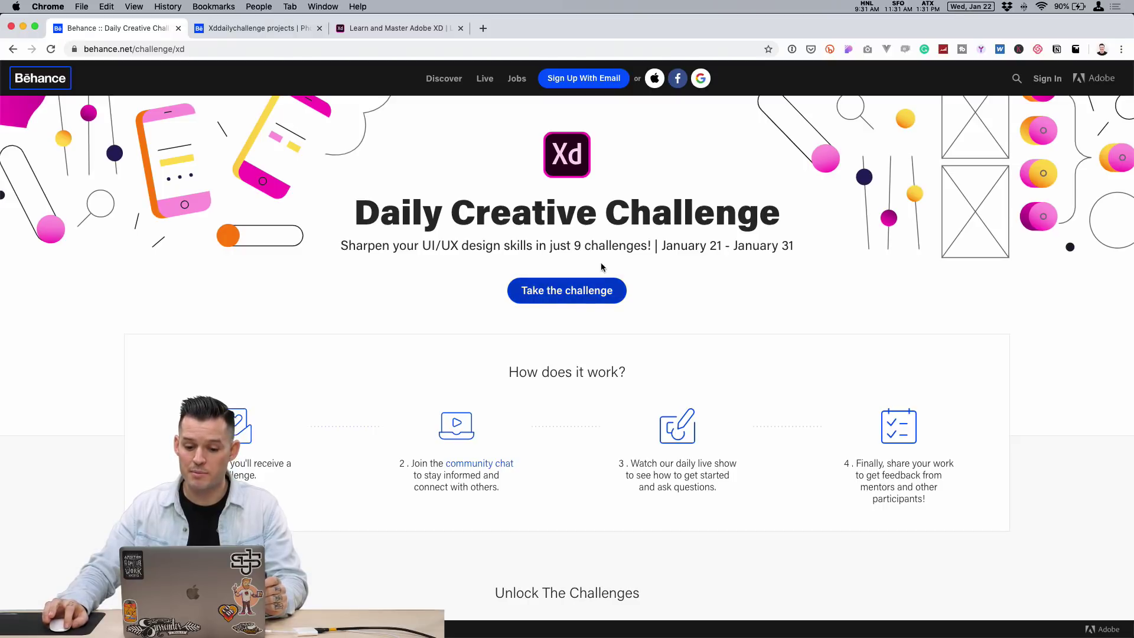
Review the Daily Creative Challenge page on Behance, covering the unlocked challenges and the "How does it work?" instructions.
{"action": "scroll", "coordinate": [712, 278], "scroll_direction": "down", "scroll_amount": 3}
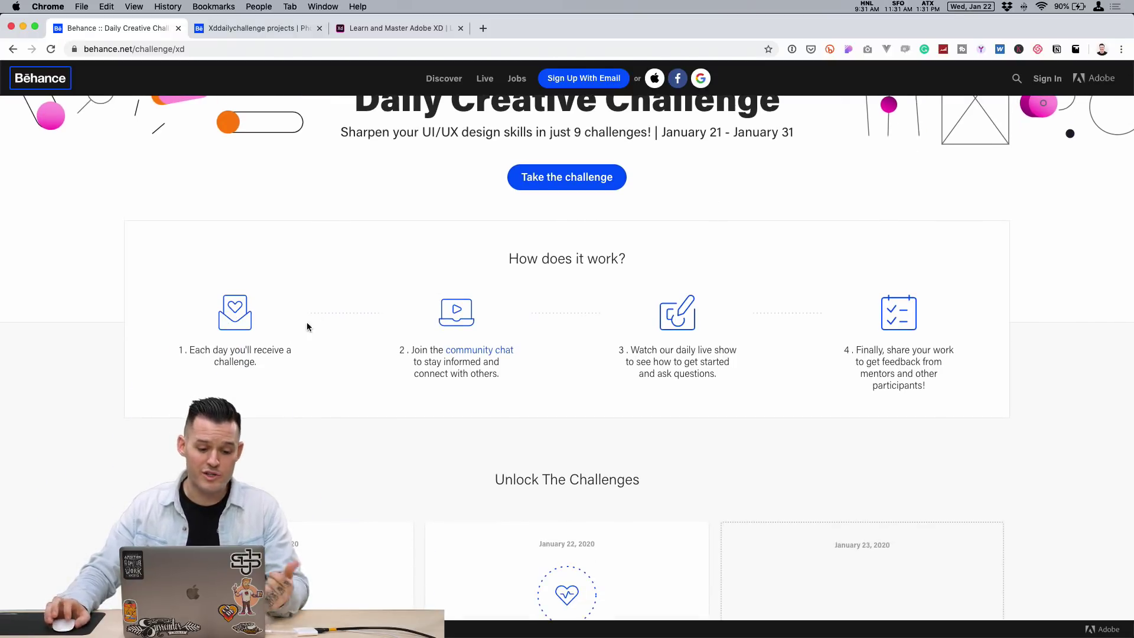
{"action": "scroll", "coordinate": [289, 340], "scroll_direction": "down", "scroll_amount": 3}
{"action": "scroll", "coordinate": [288, 340], "scroll_direction": "down", "scroll_amount": 4}
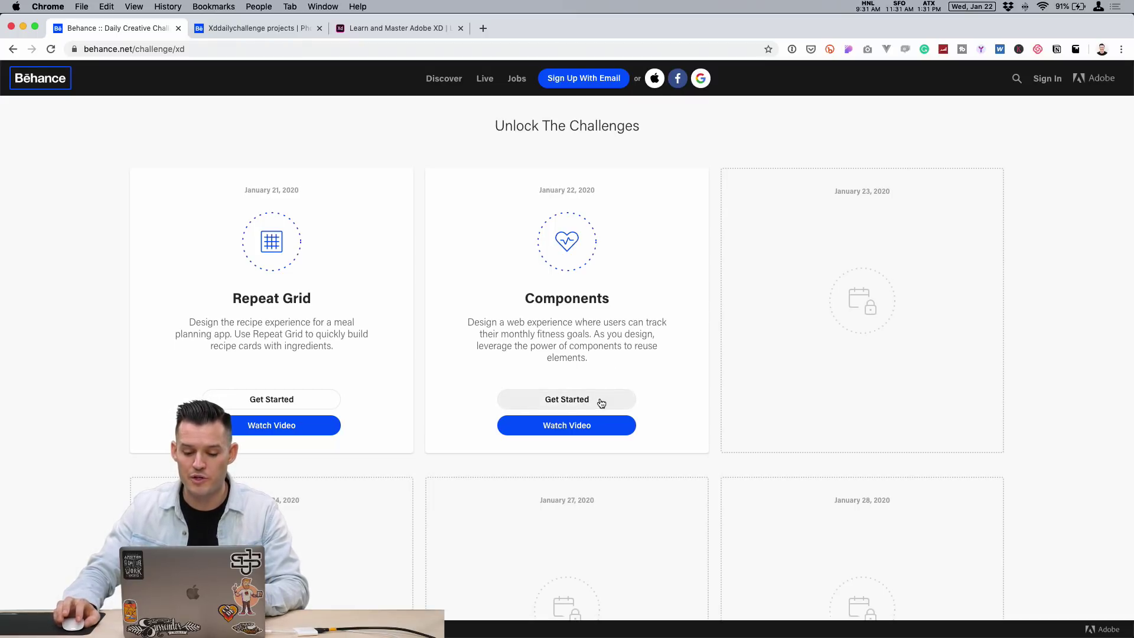
{"action": "scroll", "coordinate": [630, 319], "scroll_direction": "up", "scroll_amount": 5}
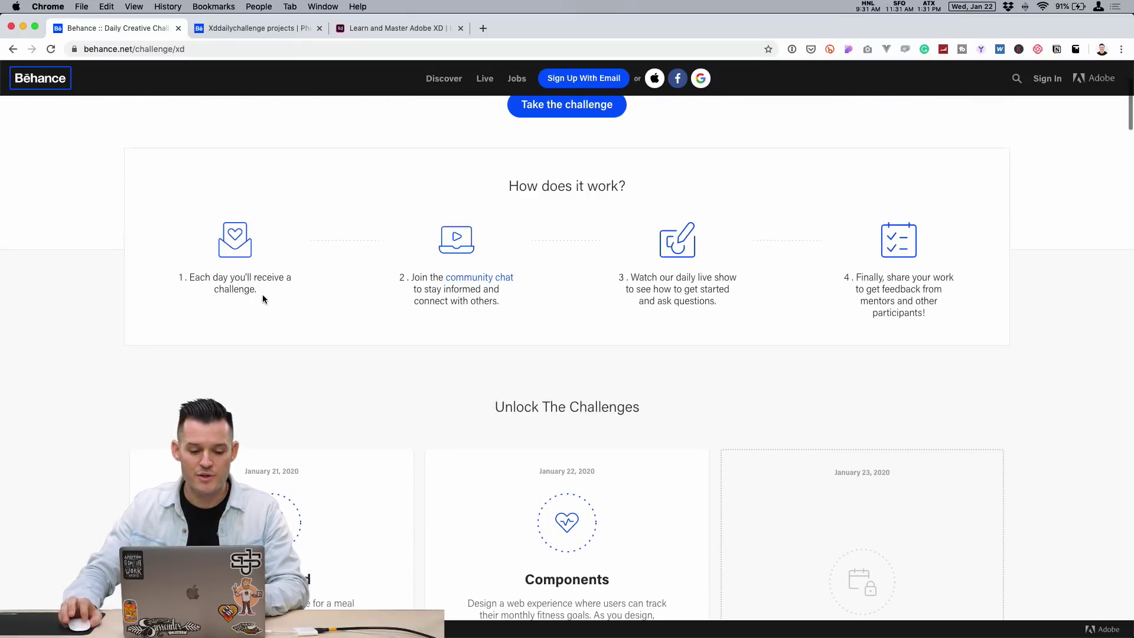
{"action": "left_click_drag", "start_coordinate": [215, 278], "coordinate": [267, 299]}
{"action": "left_click", "coordinate": [271, 299]}
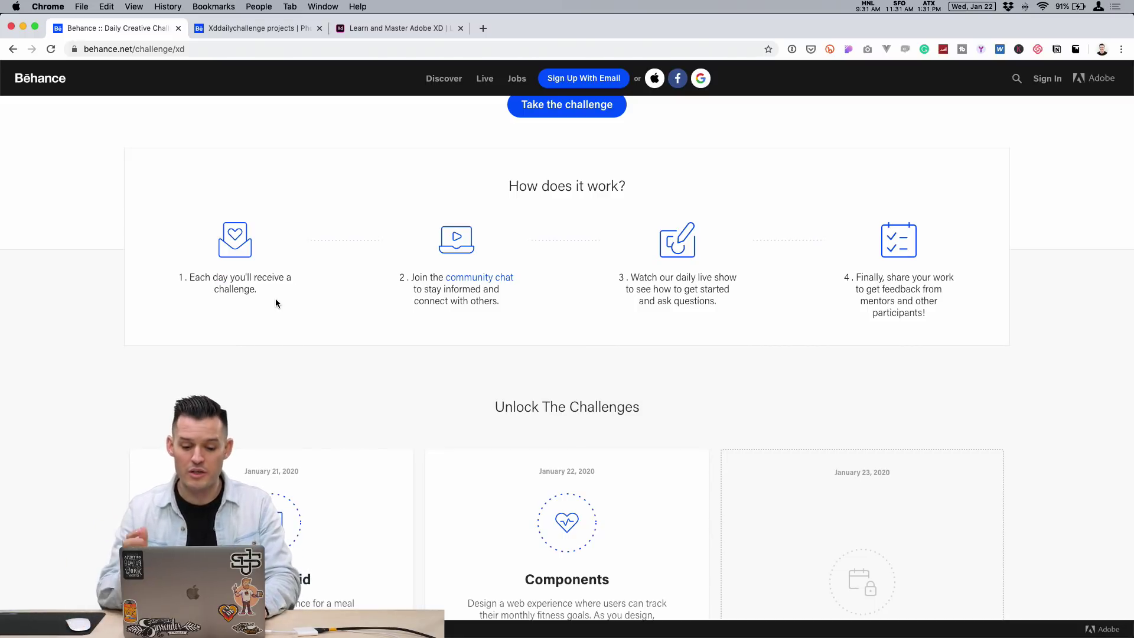
Switch to Discord and open the Adobe XD server.
{"action": "key", "text": "super+Tab"}
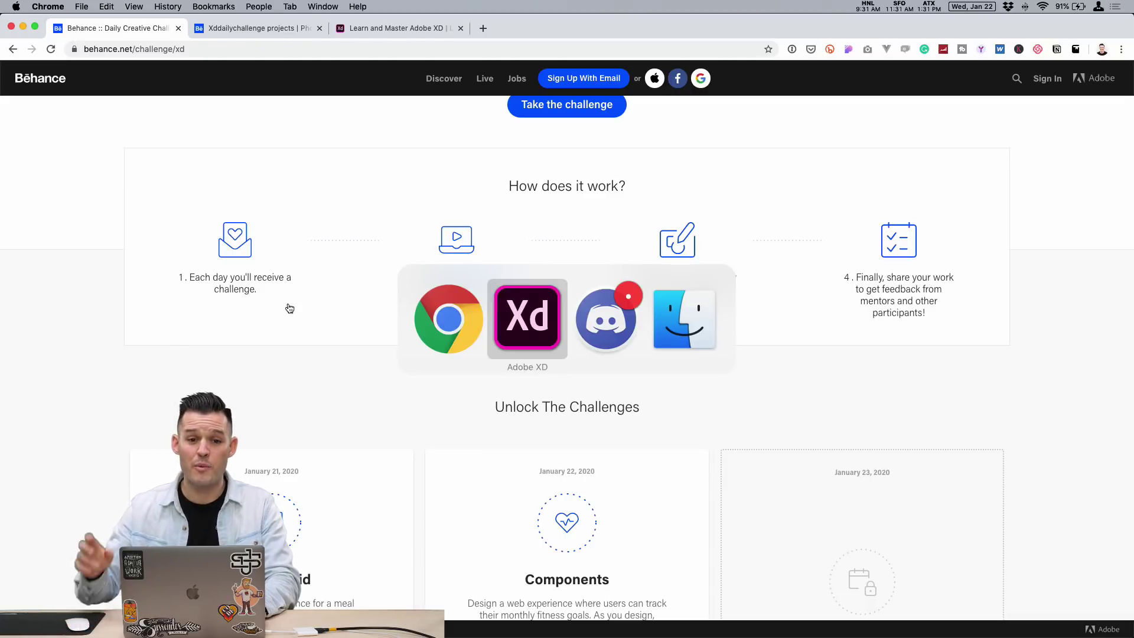
{"action": "key", "text": "super+Tab"}
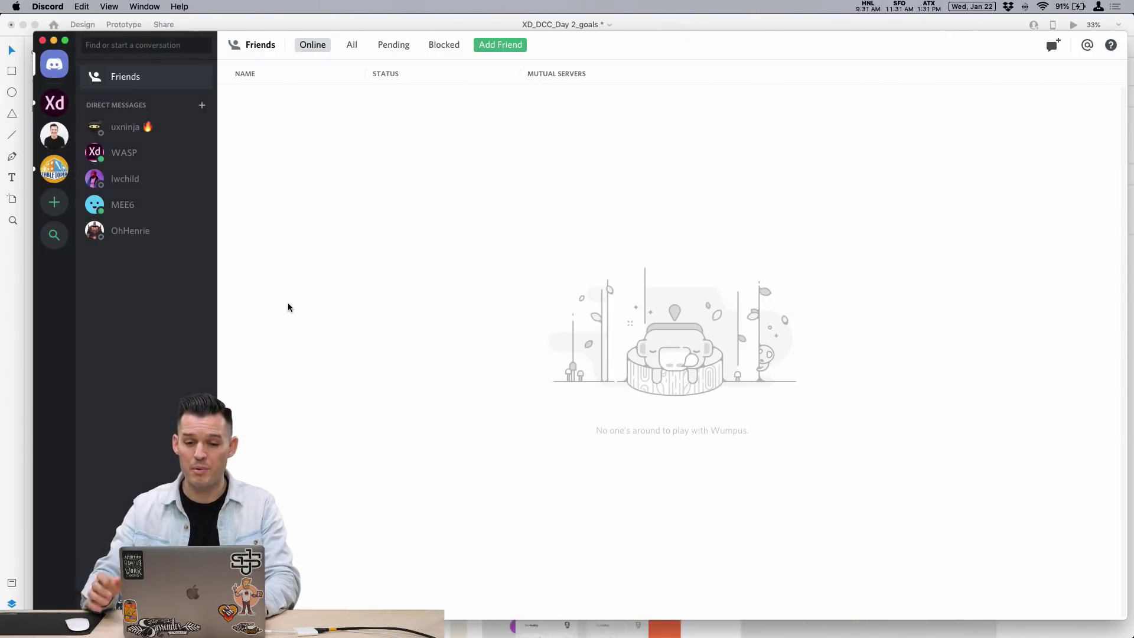
{"action": "left_click", "coordinate": [55, 103]}
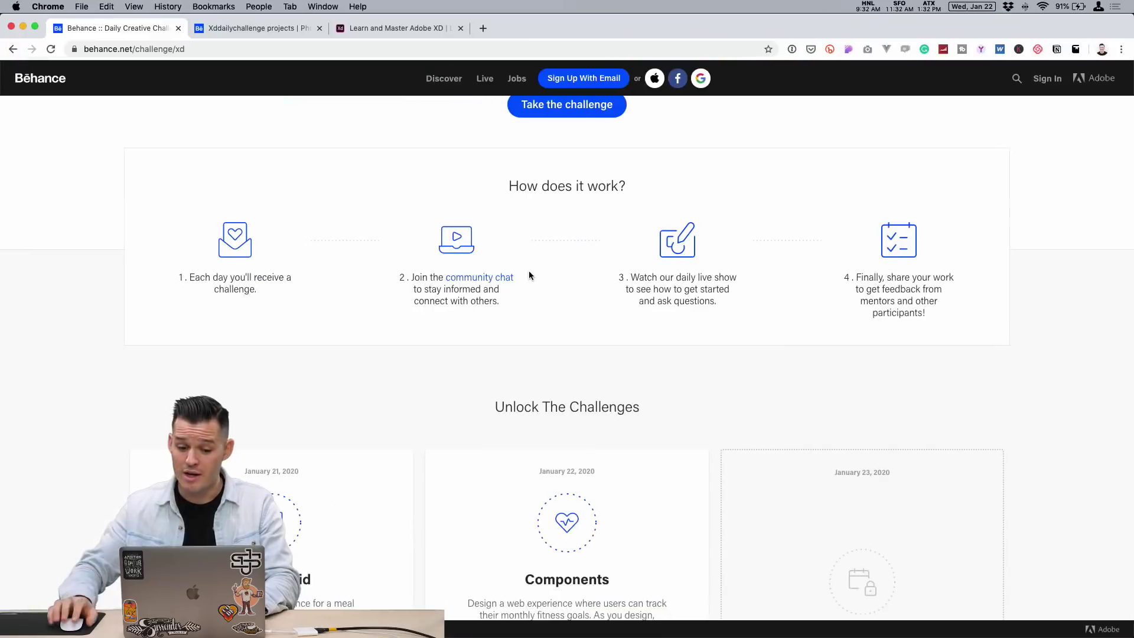
Read the daily live show instruction on the Behance page and browse the designs shared in Discord's current-challenge channel.
{"action": "left_click_drag", "start_coordinate": [643, 276], "coordinate": [685, 301]}
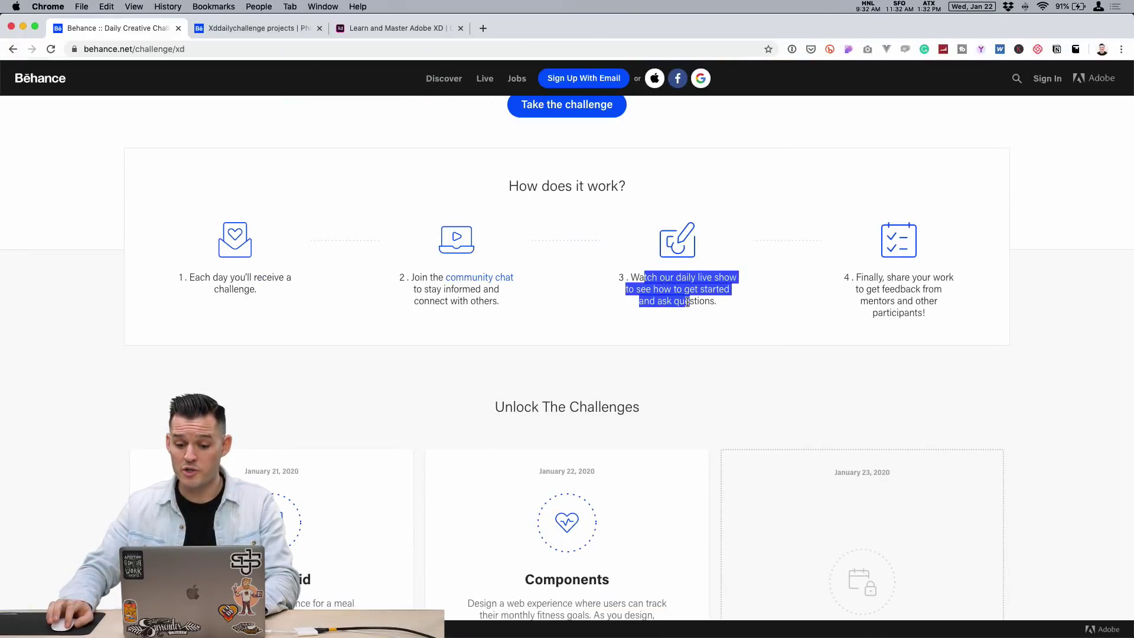
{"action": "left_click", "coordinate": [685, 301]}
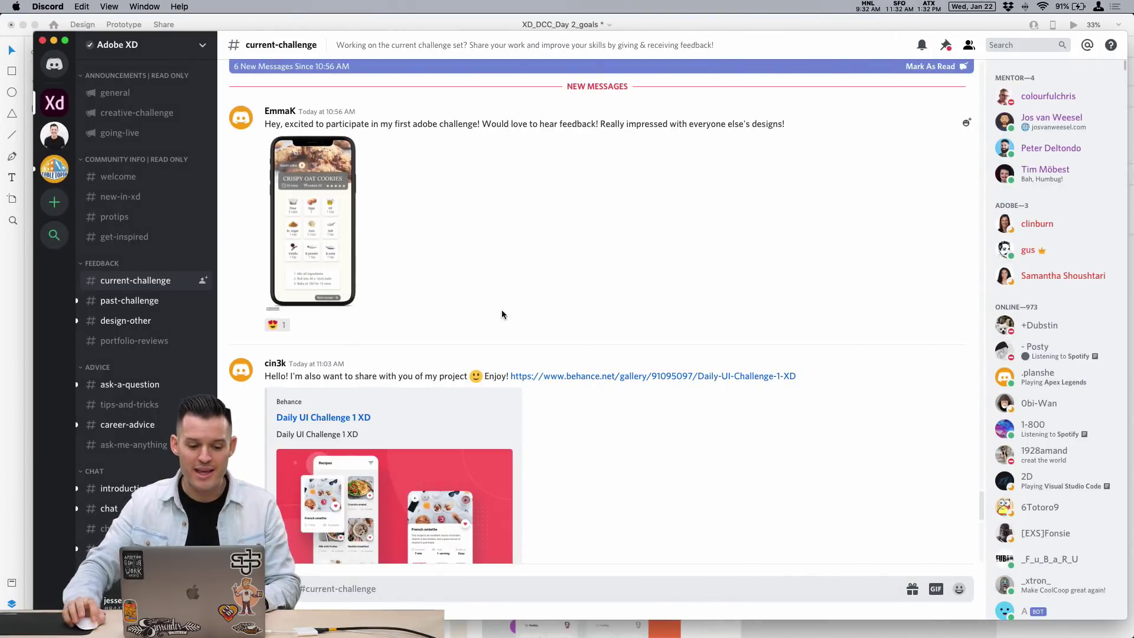
{"action": "scroll", "coordinate": [584, 330], "scroll_direction": "down", "scroll_amount": 6}
{"action": "scroll", "coordinate": [584, 331], "scroll_direction": "up", "scroll_amount": 2}
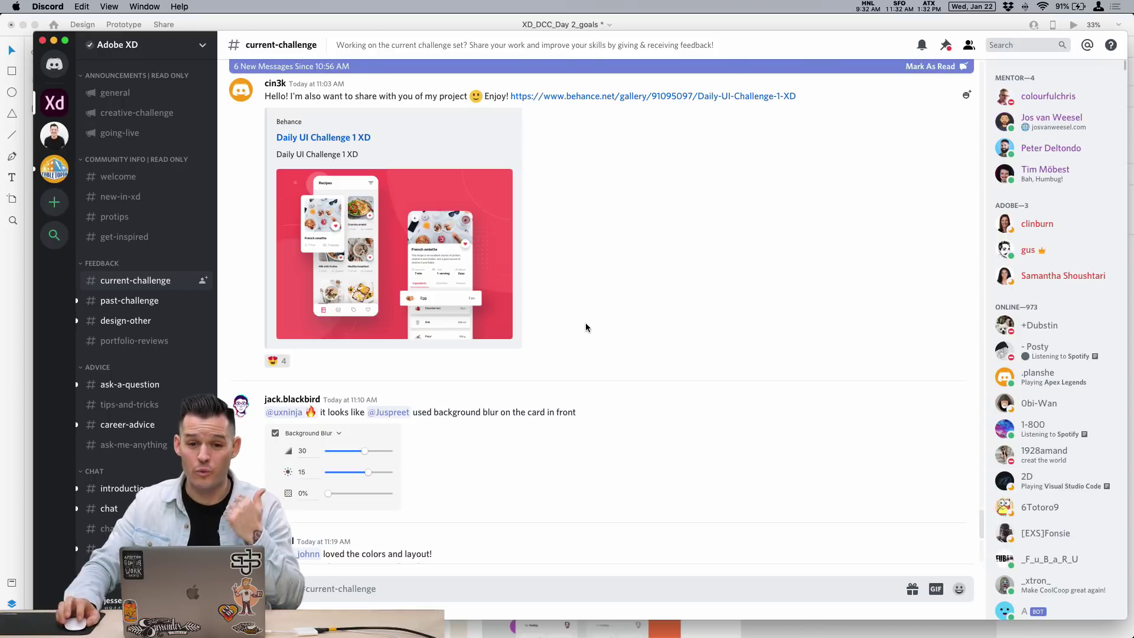
{"action": "scroll", "coordinate": [578, 278], "scroll_direction": "up", "scroll_amount": 6}
{"action": "scroll", "coordinate": [577, 275], "scroll_direction": "up", "scroll_amount": 5}
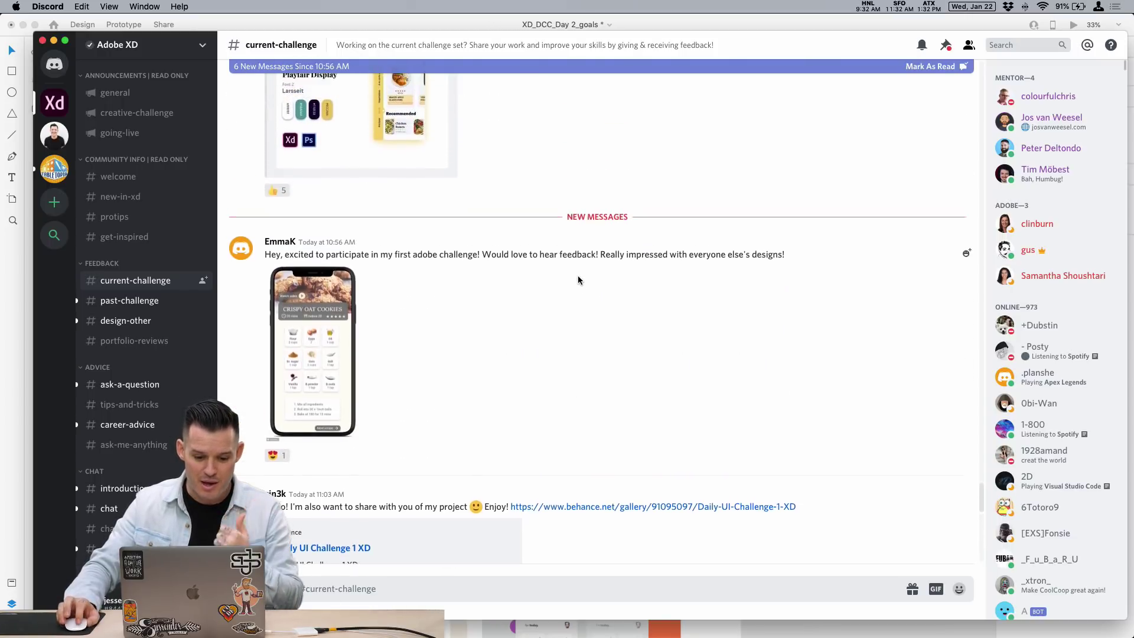
{"action": "scroll", "coordinate": [578, 276], "scroll_direction": "up", "scroll_amount": 3}
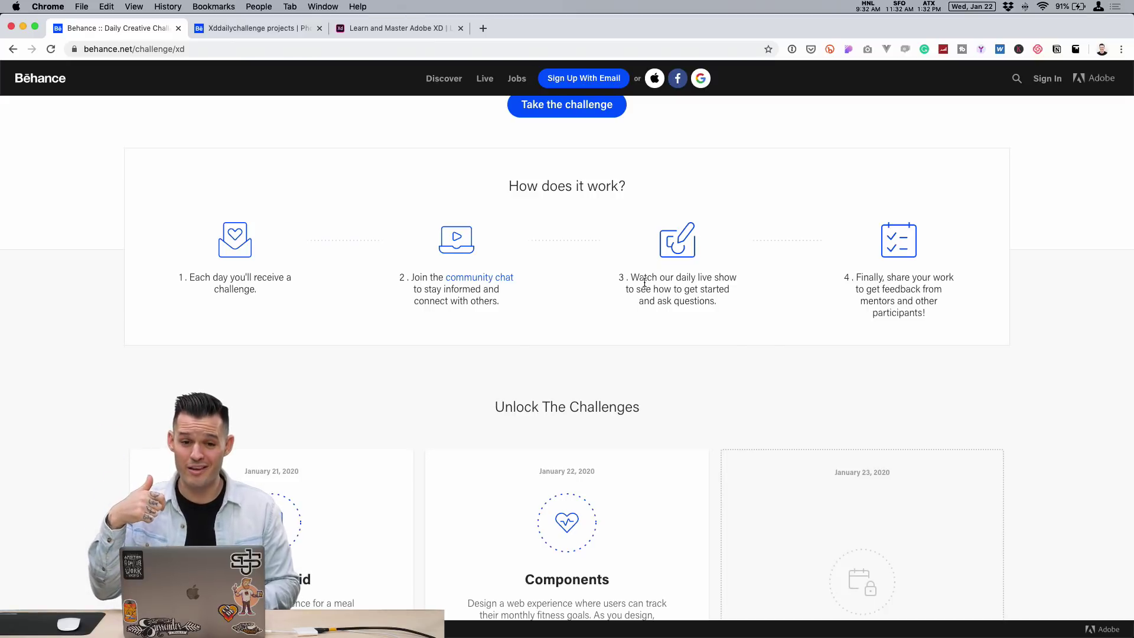
Switch to Adobe XD and read the "About the Challenge" and "Focus On" sections of the day 2 brief.
{"action": "key", "text": "super+Tab"}
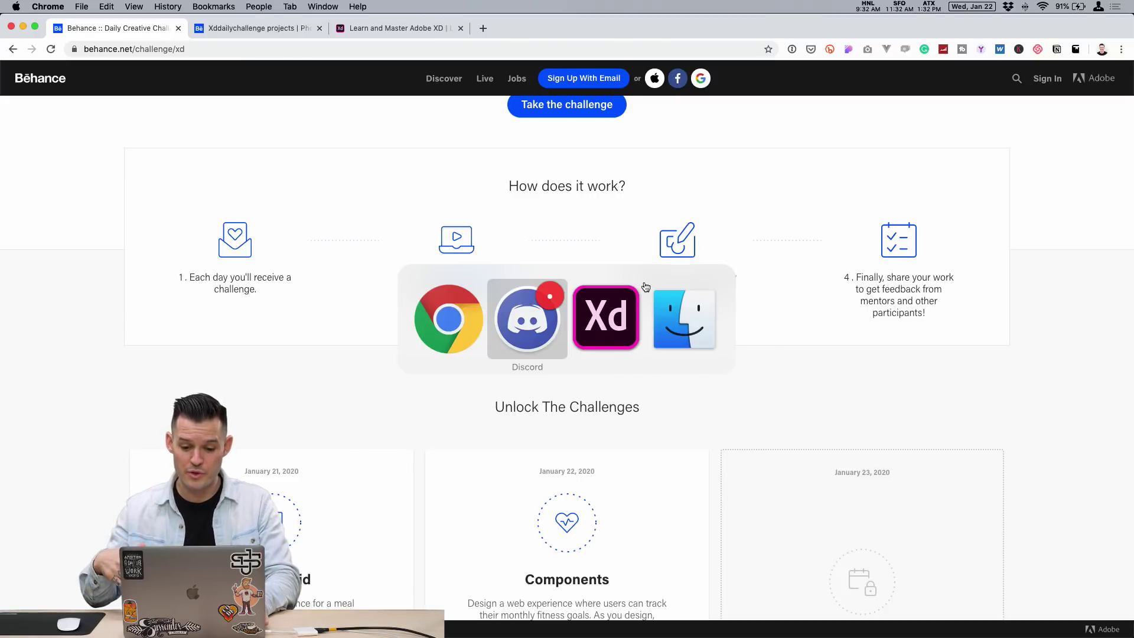
{"action": "key", "text": "super+Tab"}
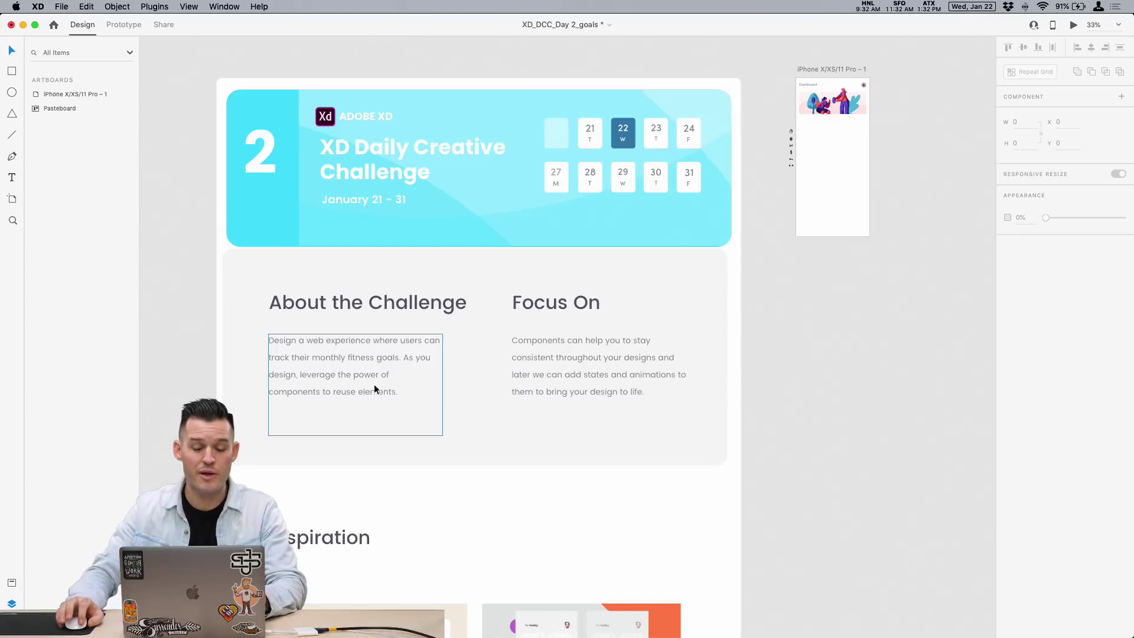
{"action": "scroll", "coordinate": [377, 385], "scroll_direction": "up", "scroll_amount": 3}
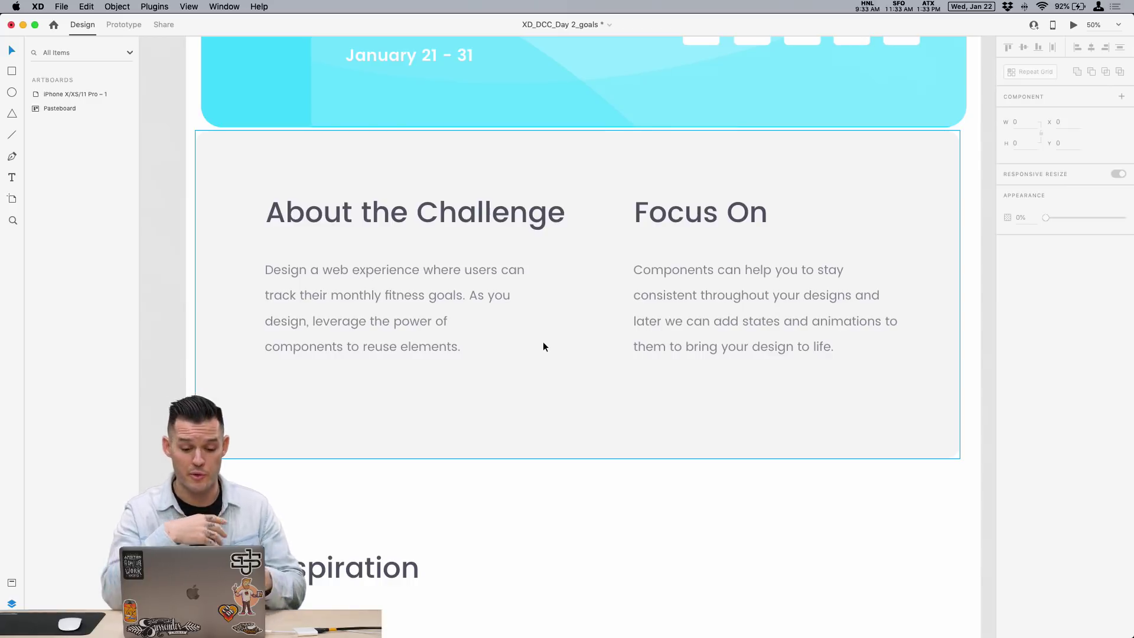
Examine the starter iPhone artboard beside the brief, including its Dashboard header, banner illustration and the icons next to it.
{"action": "key", "text": "super+minus"}
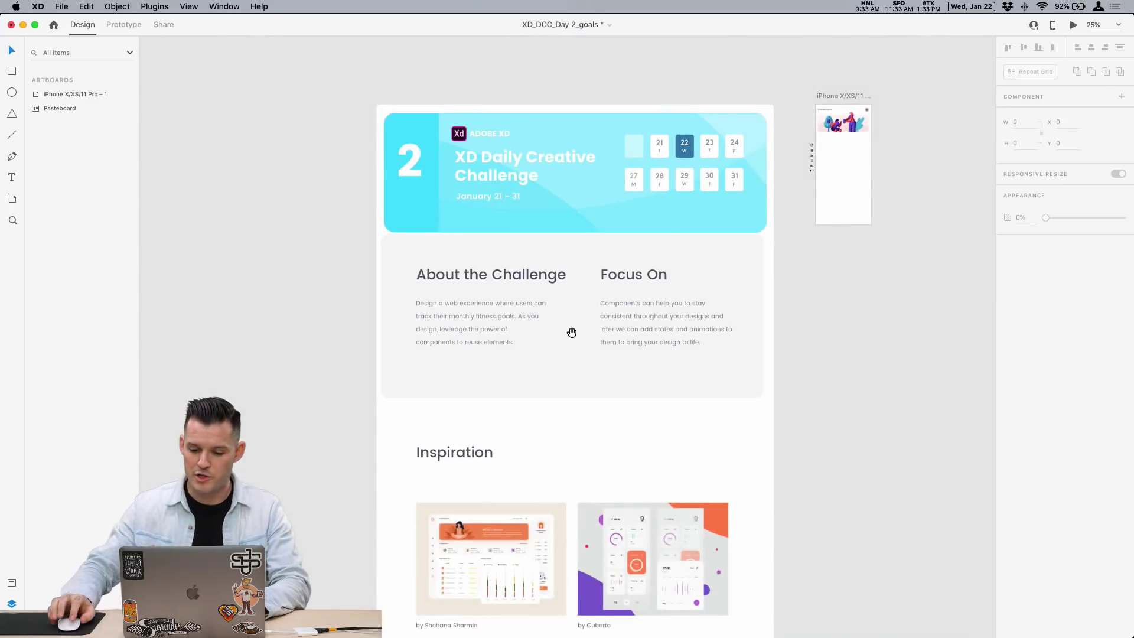
{"action": "left_click_drag", "start_coordinate": [792, 236], "coordinate": [526, 286]}
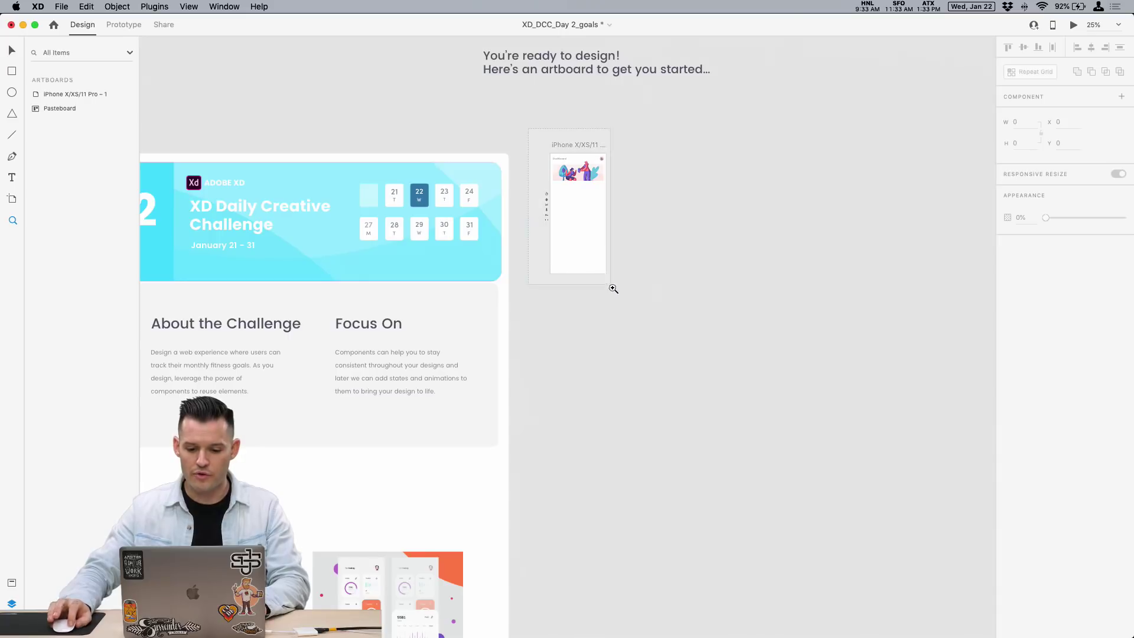
{"action": "left_click", "coordinate": [611, 285]}
{"action": "left_click_drag", "start_coordinate": [451, 137], "coordinate": [661, 462]}
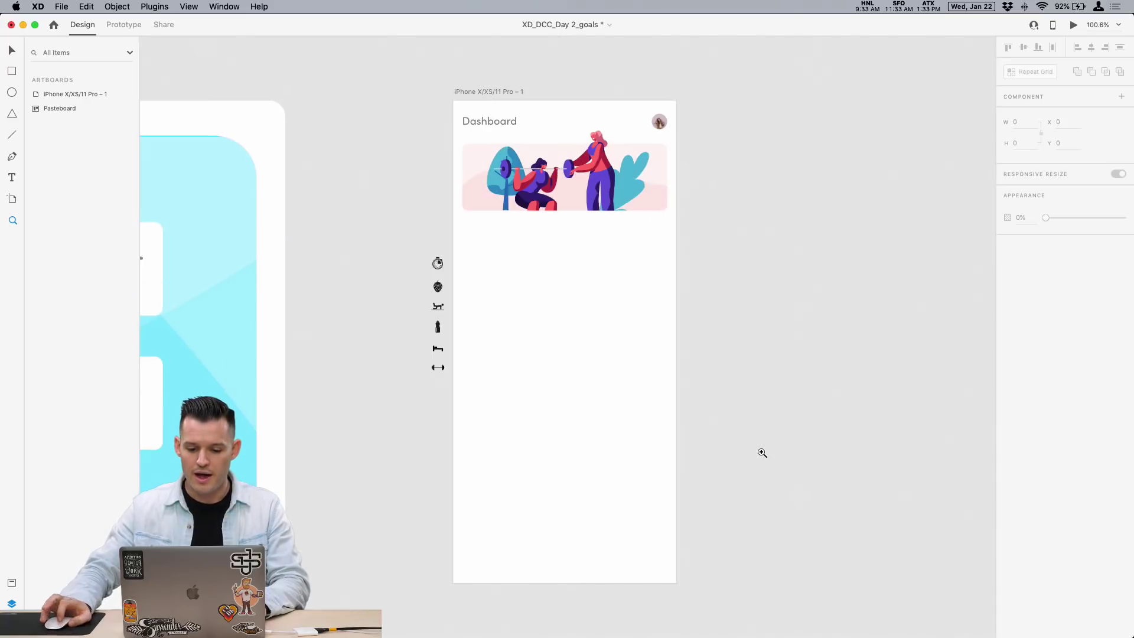
{"action": "left_click_drag", "start_coordinate": [443, 96], "coordinate": [717, 270]}
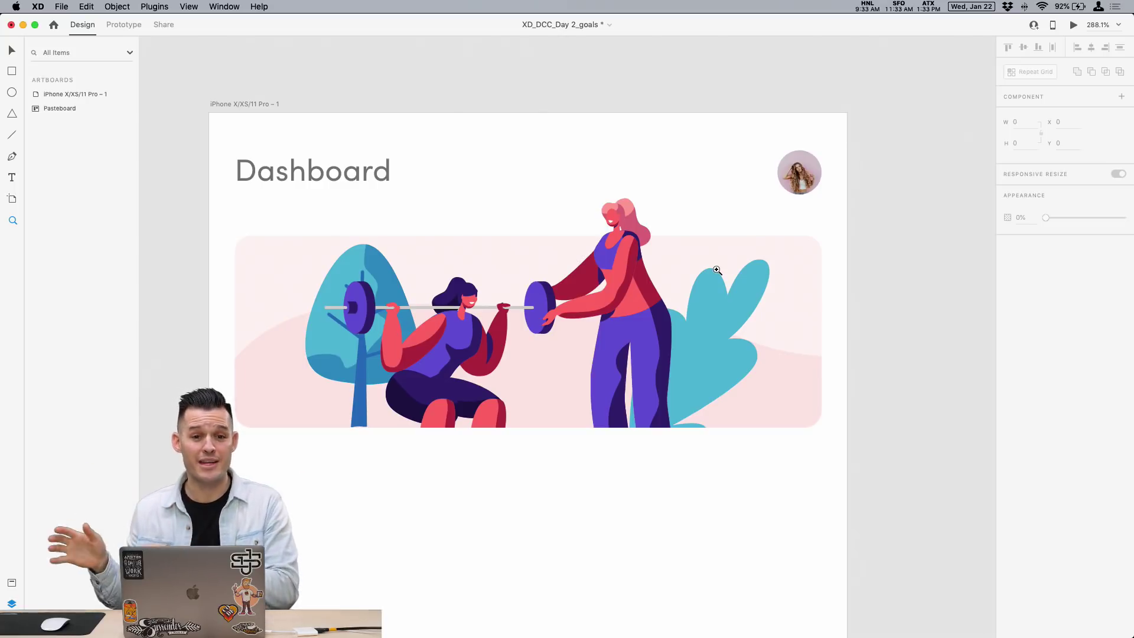
{"action": "scroll", "coordinate": [443, 334], "scroll_direction": "down", "scroll_amount": 10}
{"action": "scroll", "coordinate": [451, 332], "scroll_direction": "left", "scroll_amount": 5}
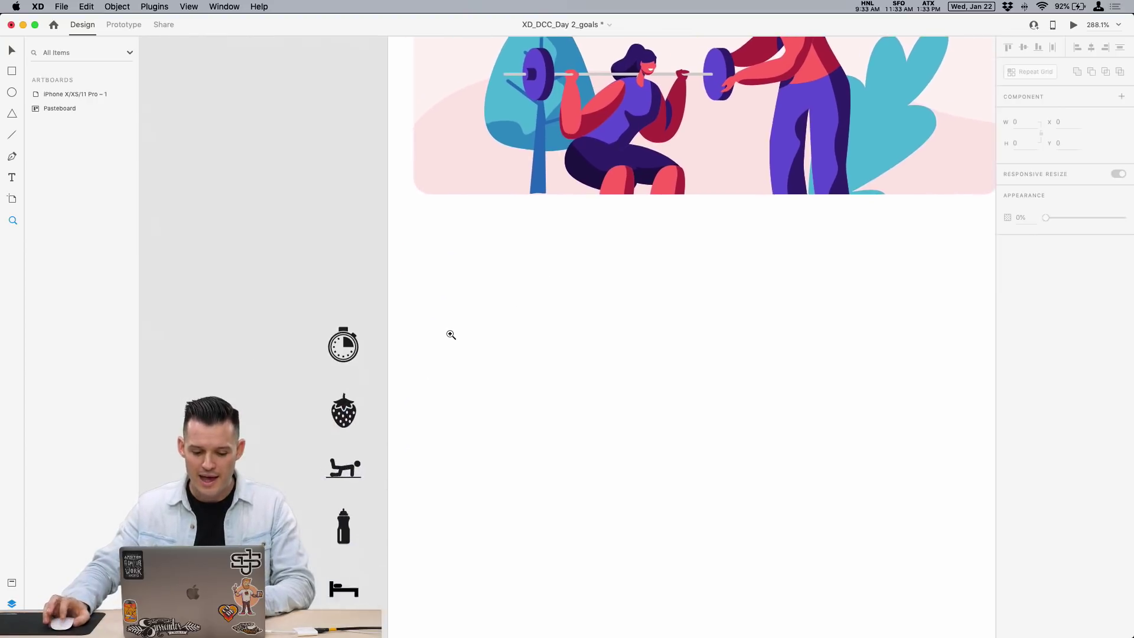
{"action": "scroll", "coordinate": [626, 293], "scroll_direction": "up", "scroll_amount": 10}
{"action": "scroll", "coordinate": [625, 294], "scroll_direction": "right", "scroll_amount": 5}
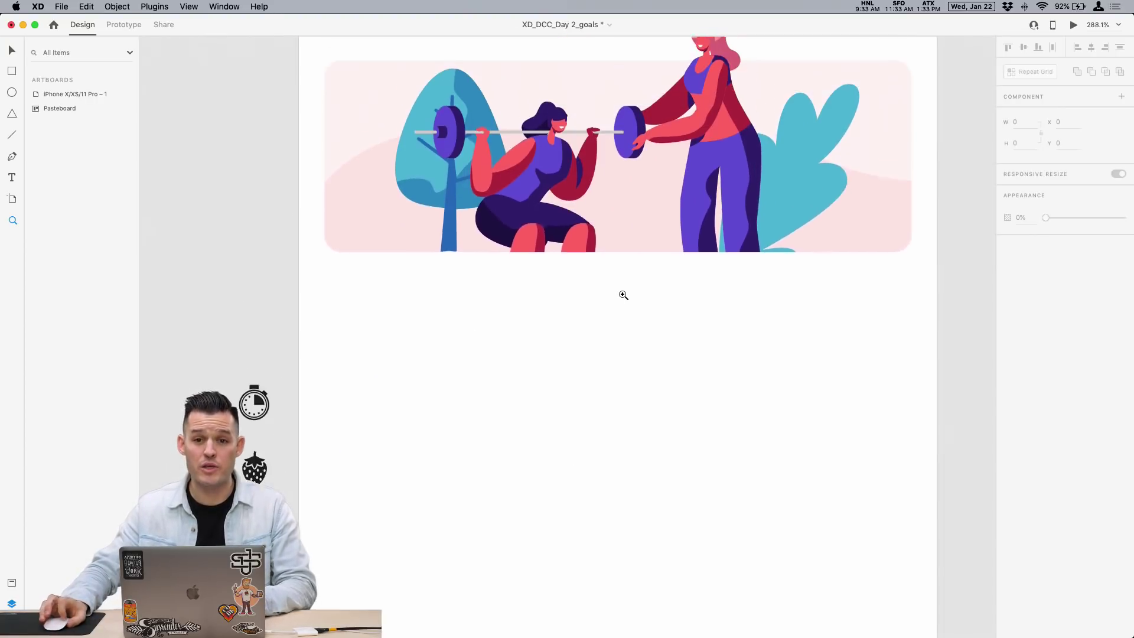
{"action": "scroll", "coordinate": [624, 295], "scroll_direction": "left", "scroll_amount": 2}
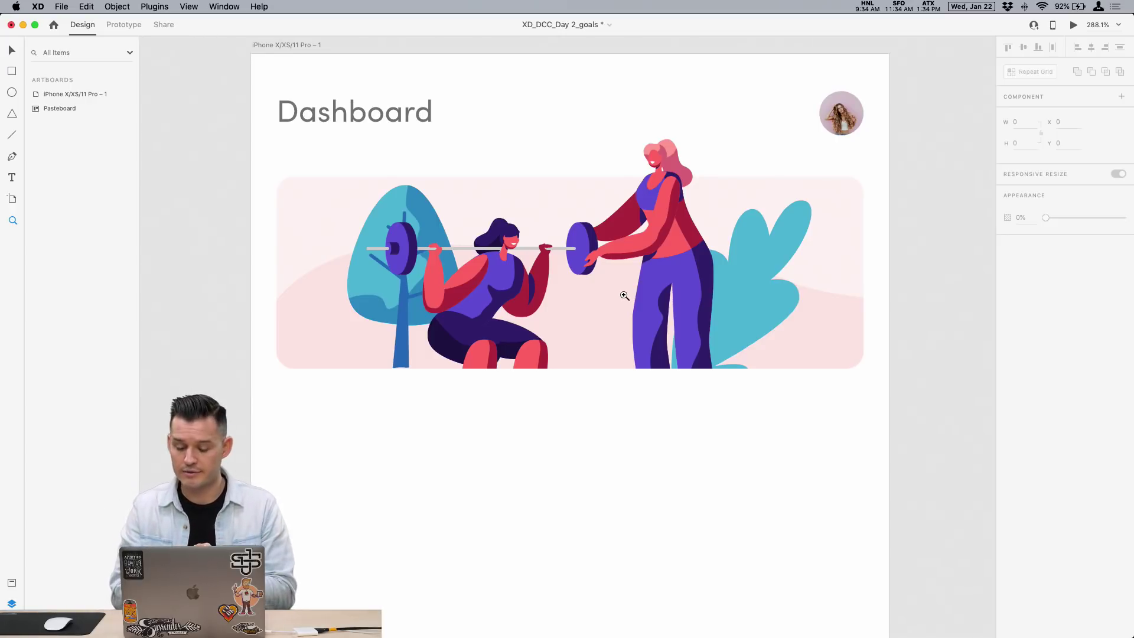
Look over the empty area below the banner and the column of fitness icons beside the artboard.
{"action": "key", "text": "super+minus"}
{"action": "key", "text": "v"}
{"action": "left_click_drag", "start_coordinate": [541, 453], "coordinate": [582, 371]}
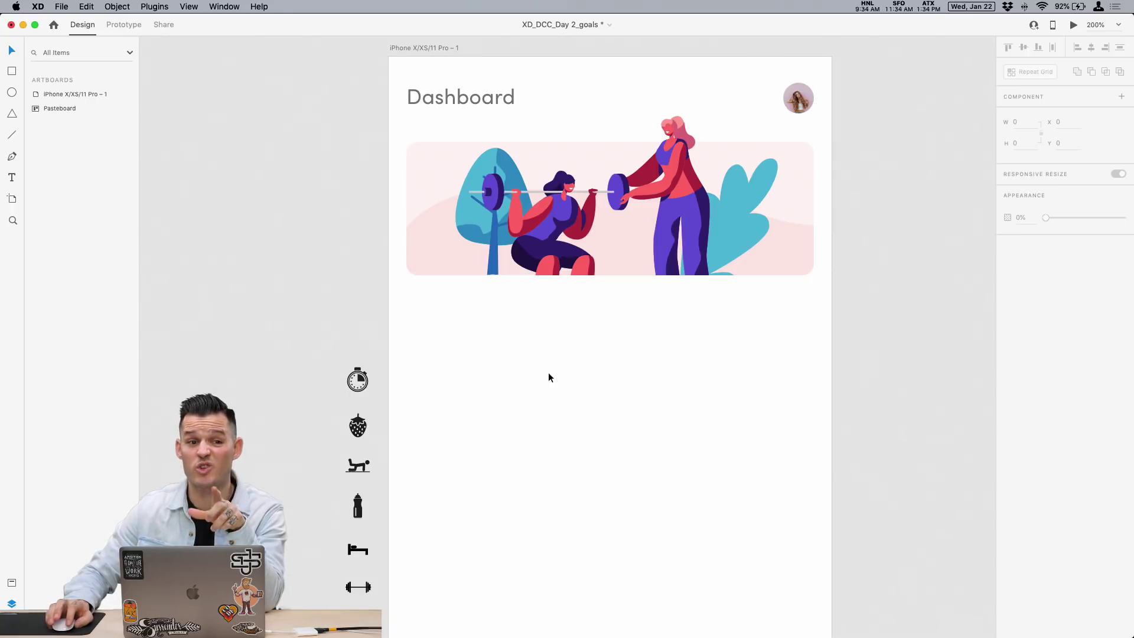
{"action": "scroll", "coordinate": [569, 377], "scroll_direction": "down", "scroll_amount": 3}
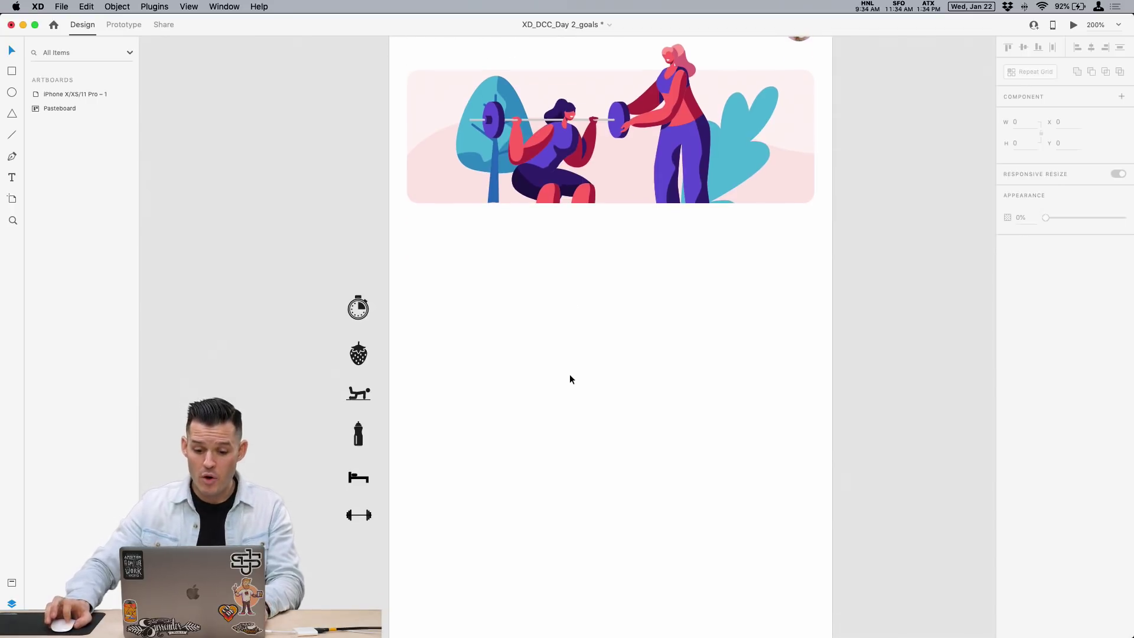
{"action": "scroll", "coordinate": [569, 378], "scroll_direction": "up", "scroll_amount": 2}
{"action": "scroll", "coordinate": [568, 376], "scroll_direction": "down", "scroll_amount": 2}
{"action": "left_click_drag", "start_coordinate": [568, 380], "coordinate": [620, 335]}
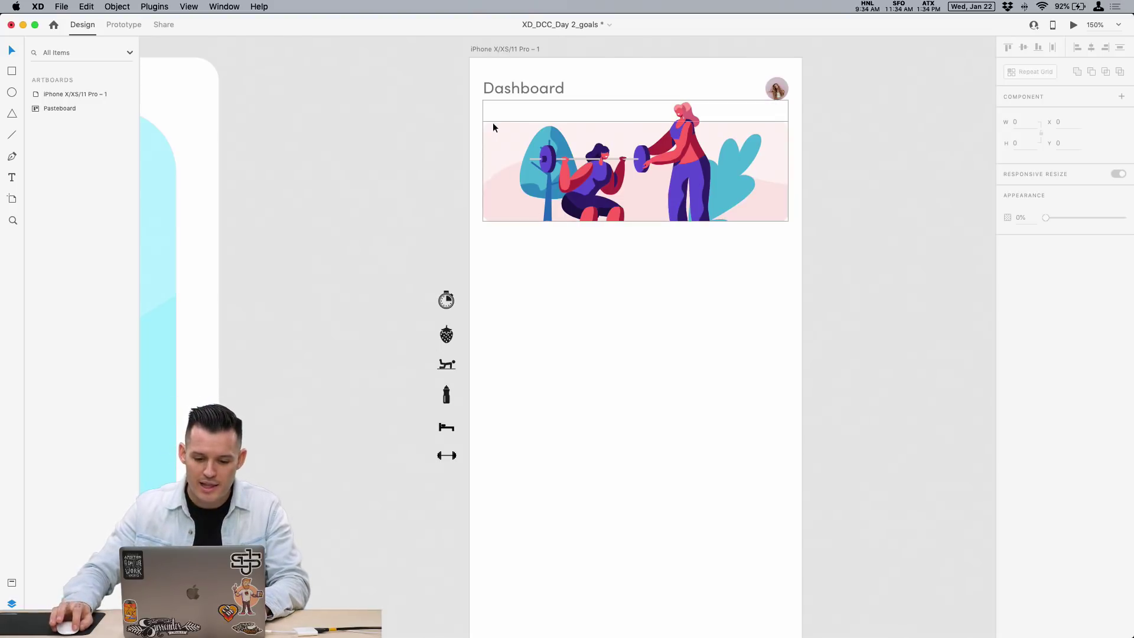
Inspect the banner illustration up close and select the Dashboard title text inside the header group.
{"action": "key", "text": "z"}
{"action": "left_click_drag", "start_coordinate": [505, 257], "coordinate": [561, 94]}
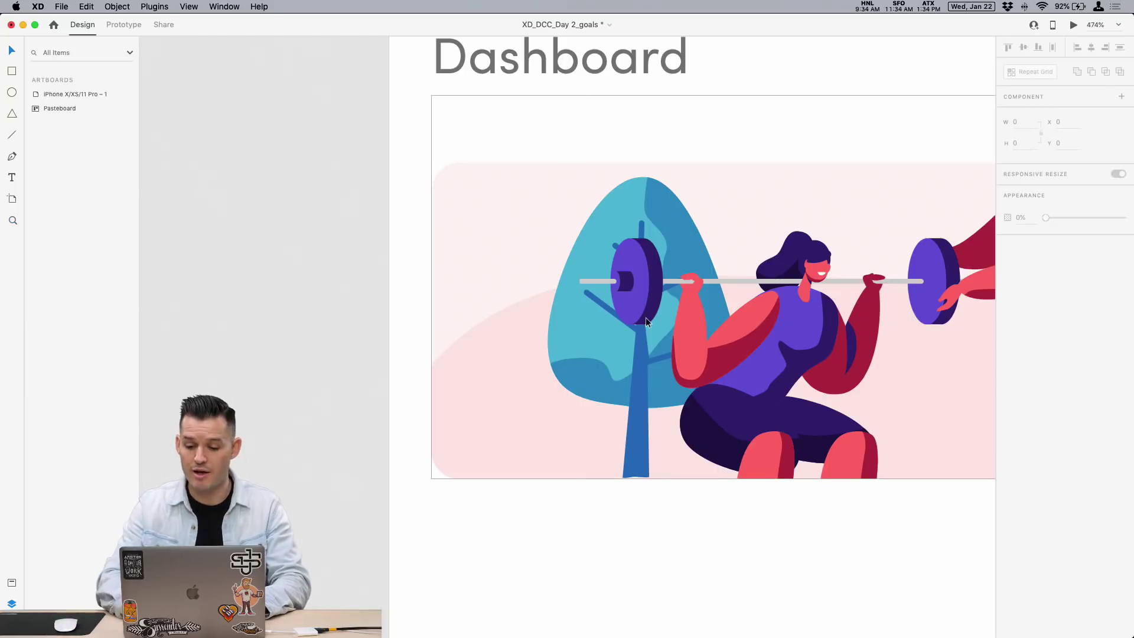
{"action": "key", "text": "super+minus"}
{"action": "left_click_drag", "start_coordinate": [690, 313], "coordinate": [540, 284]}
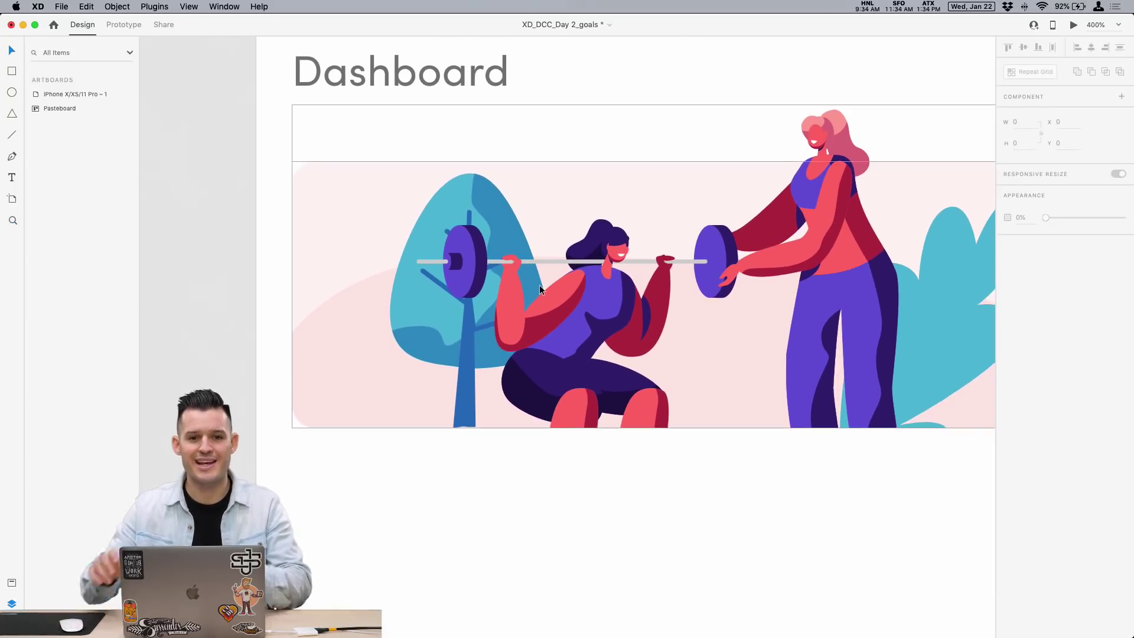
{"action": "key", "text": "super+minus"}
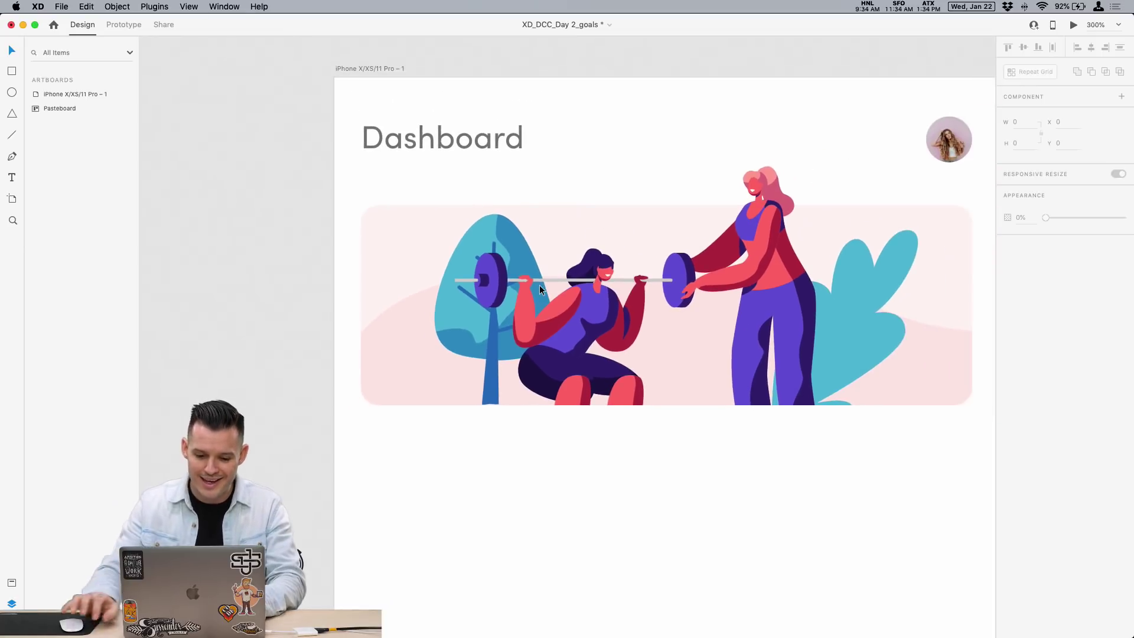
{"action": "left_click", "coordinate": [468, 140]}
{"action": "double_click", "coordinate": [468, 140]}
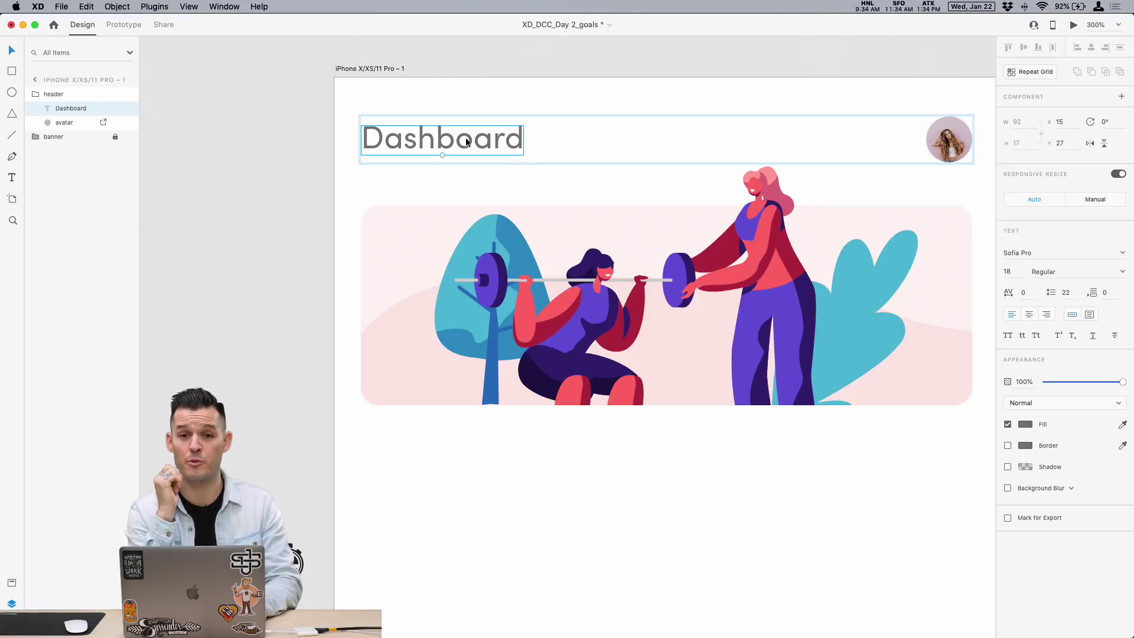
Switch to the browser to look through the "Designing in Adobe XD" tutorials on letsxd.com, and return to Adobe XD.
{"action": "key", "text": "super+Tab"}
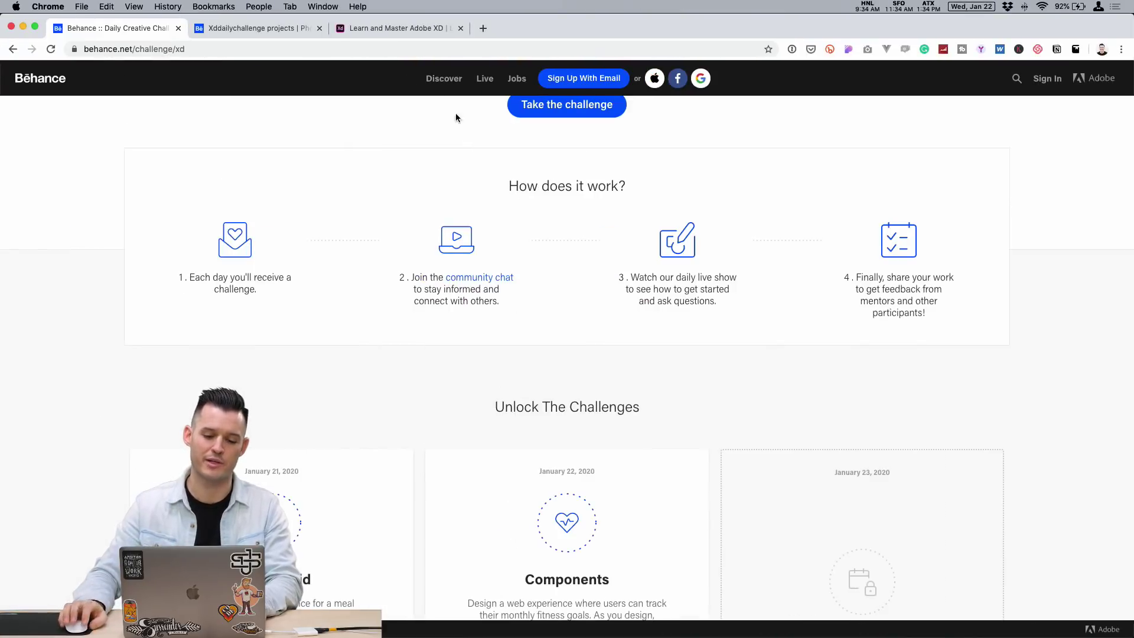
{"action": "left_click", "coordinate": [405, 28]}
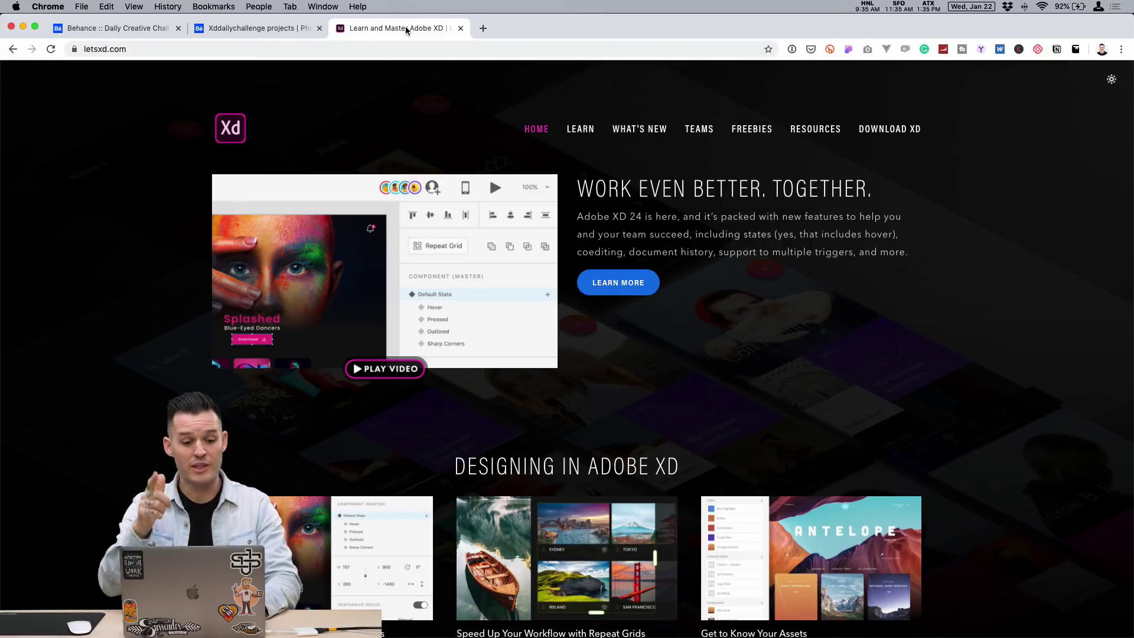
{"action": "scroll", "coordinate": [756, 230], "scroll_direction": "down", "scroll_amount": 5}
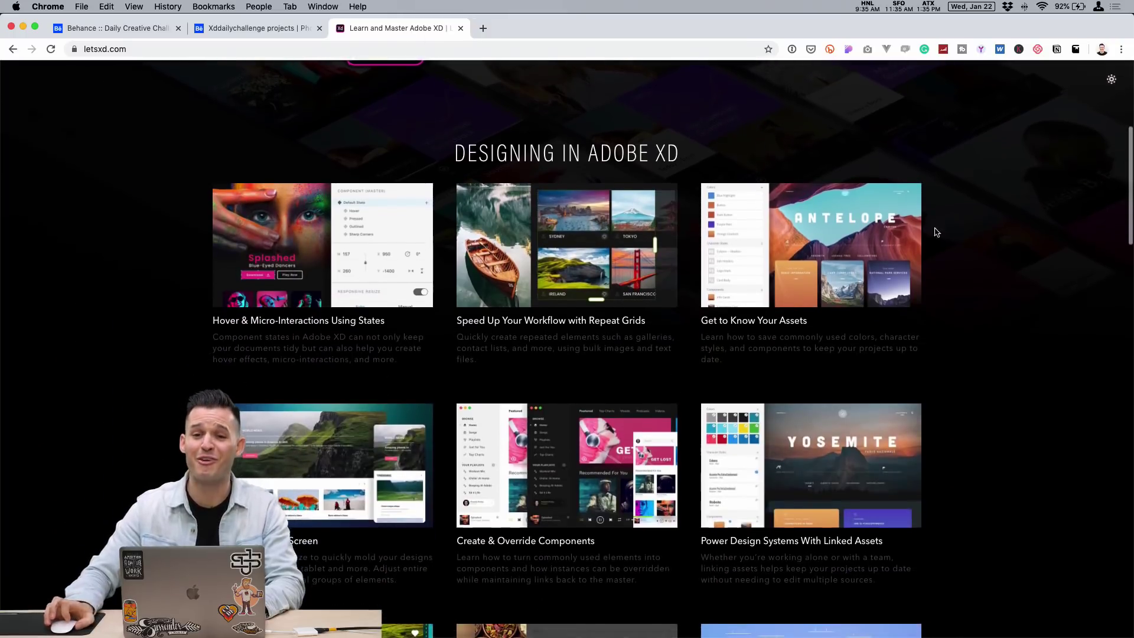
{"action": "scroll", "coordinate": [999, 242], "scroll_direction": "down", "scroll_amount": 4}
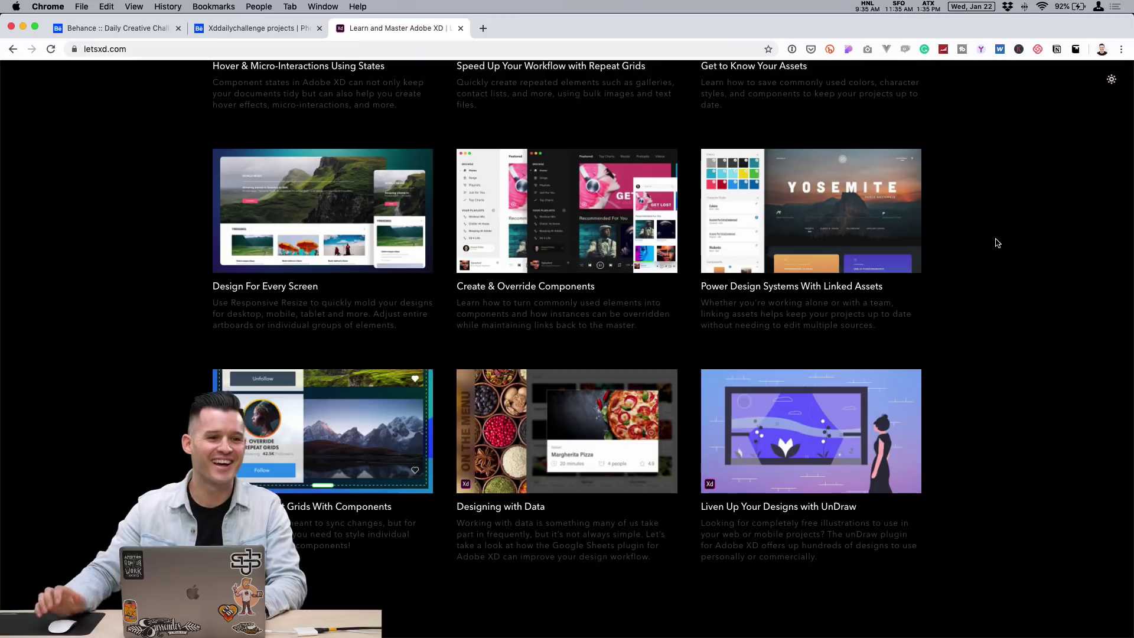
{"action": "scroll", "coordinate": [992, 243], "scroll_direction": "down", "scroll_amount": 2}
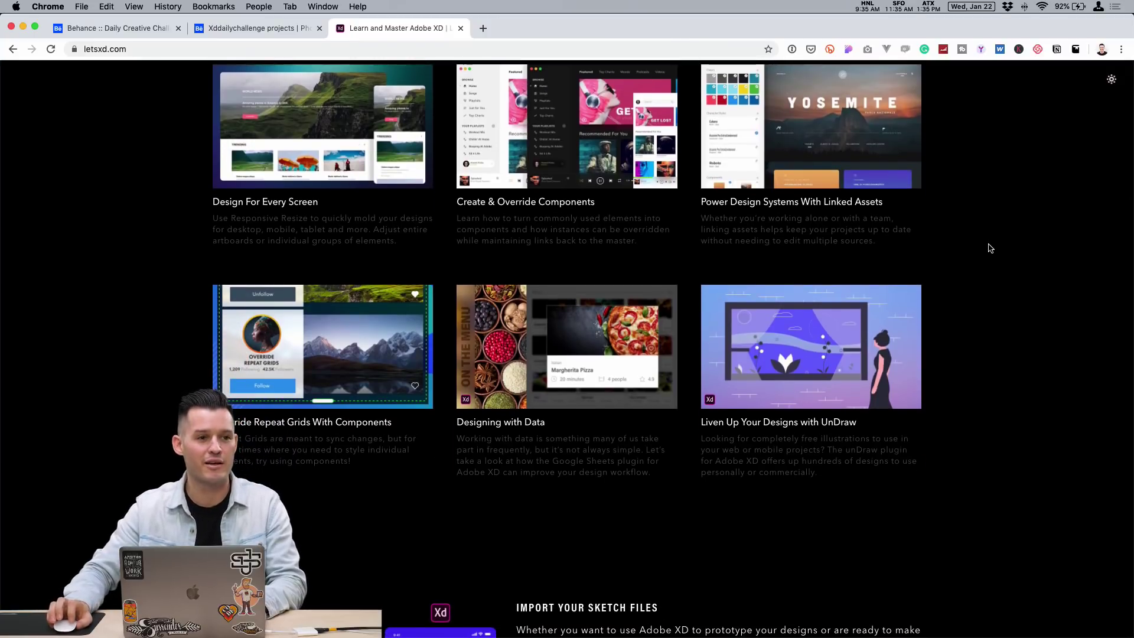
{"action": "scroll", "coordinate": [992, 248], "scroll_direction": "down", "scroll_amount": 6}
{"action": "key", "text": "super+Tab"}
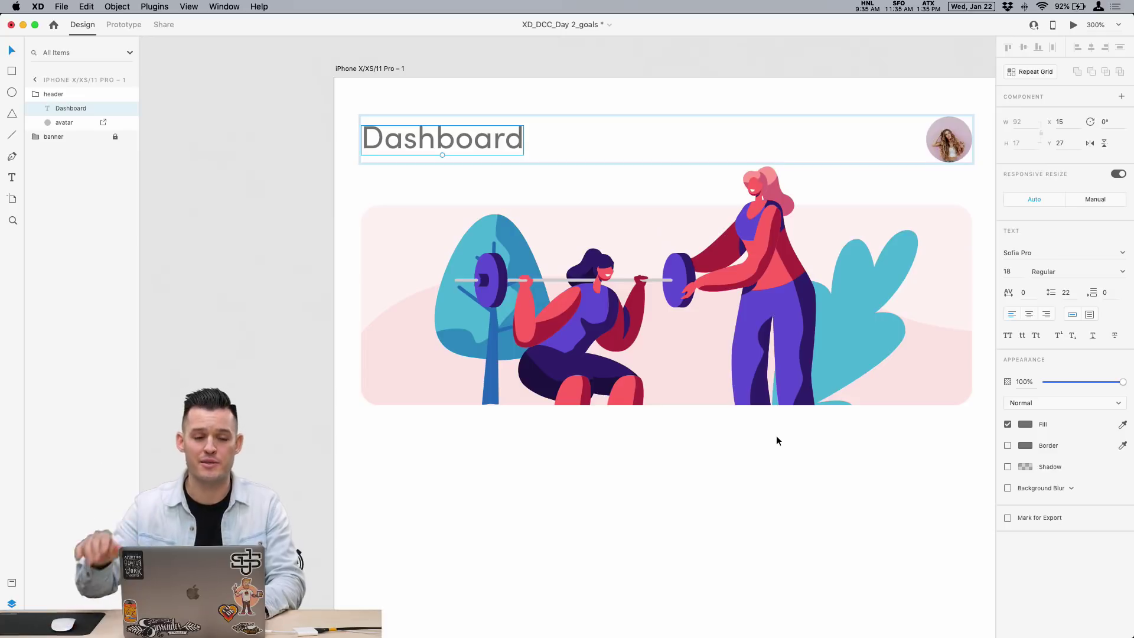
Draw a rectangle about 148 × 174 in the empty area below the banner for a card.
{"action": "scroll", "coordinate": [730, 426], "scroll_direction": "right", "scroll_amount": 5}
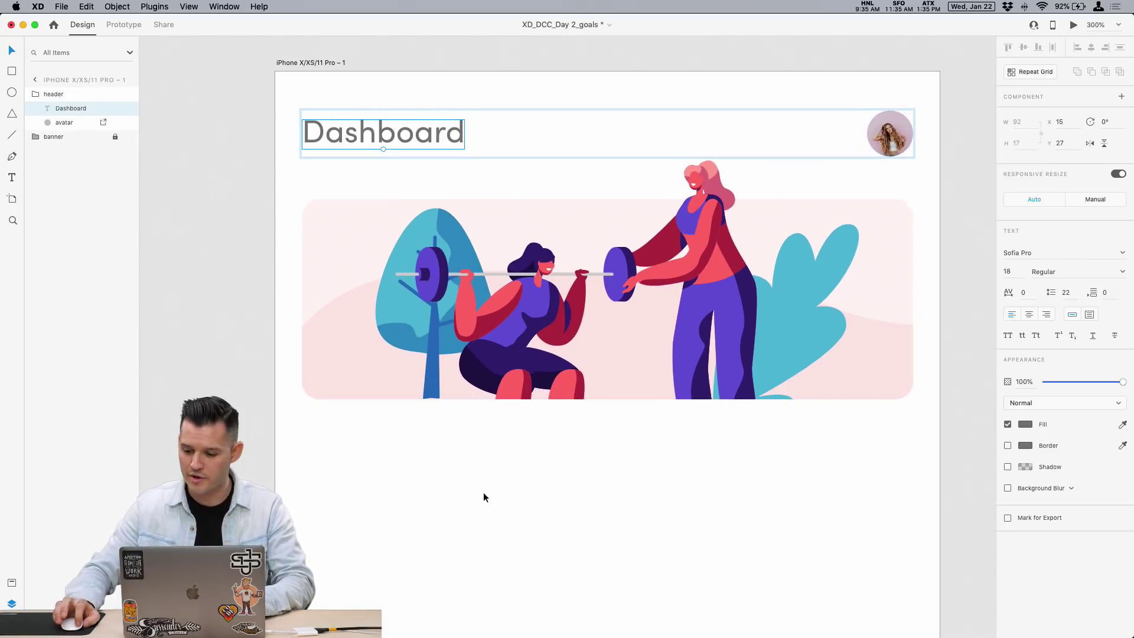
{"action": "scroll", "coordinate": [483, 497], "scroll_direction": "down", "scroll_amount": 5}
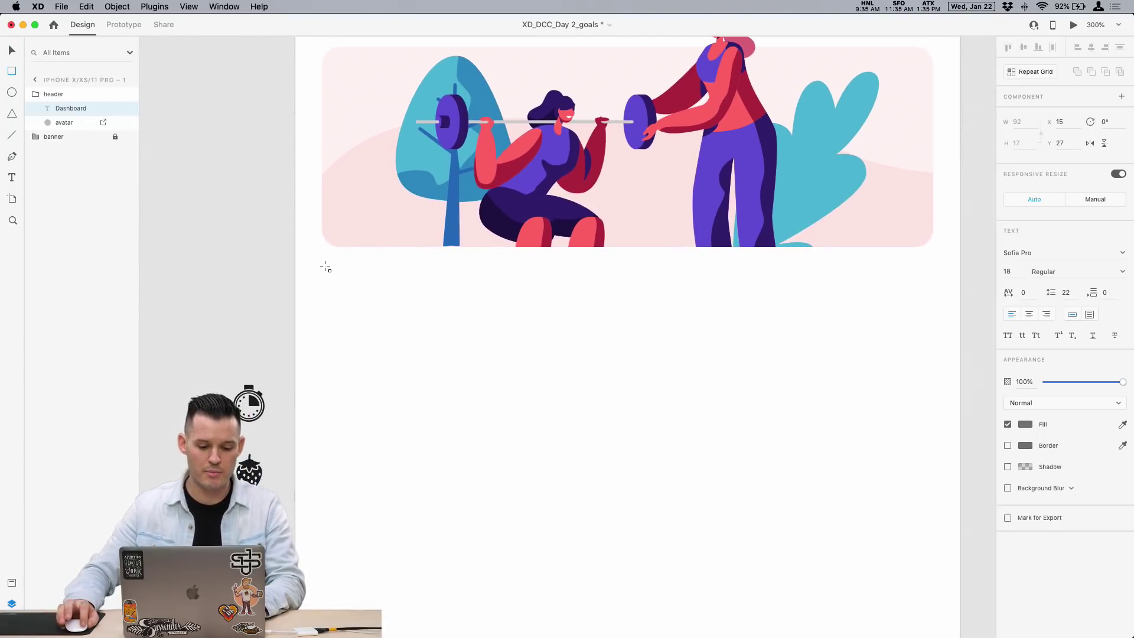
{"action": "left_click_drag", "start_coordinate": [335, 290], "coordinate": [596, 597]}
{"action": "key", "text": "v"}
{"action": "scroll", "coordinate": [547, 271], "scroll_direction": "down", "scroll_amount": 5}
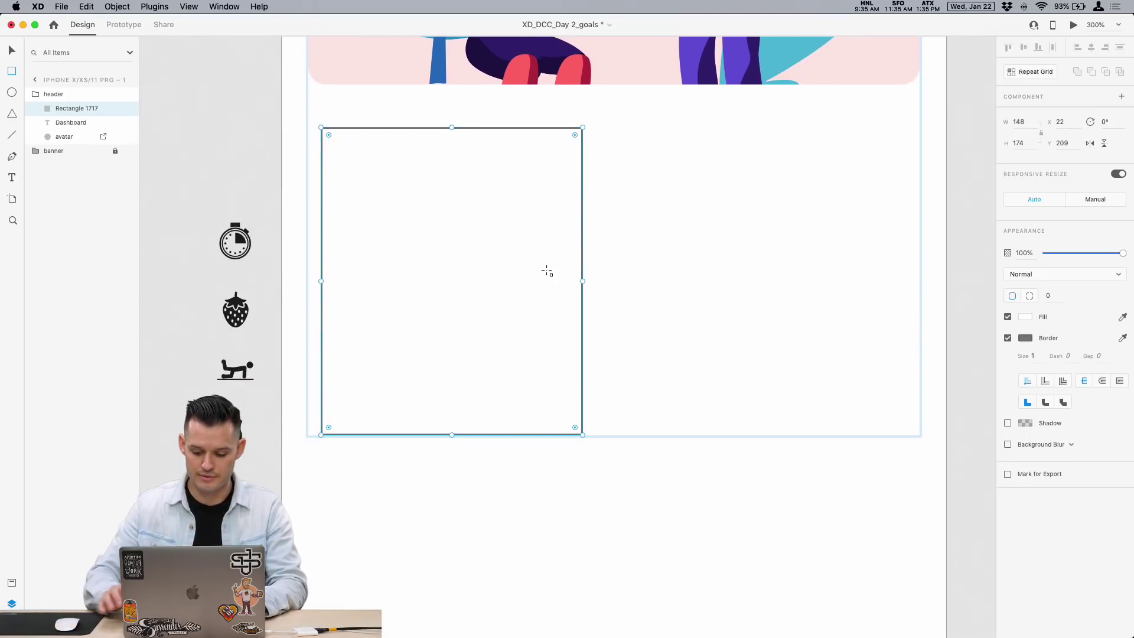
Take the rectangle out of the header group and align it with the banner's left edge at X 15, Y 215.
{"action": "key", "text": "super+minus"}
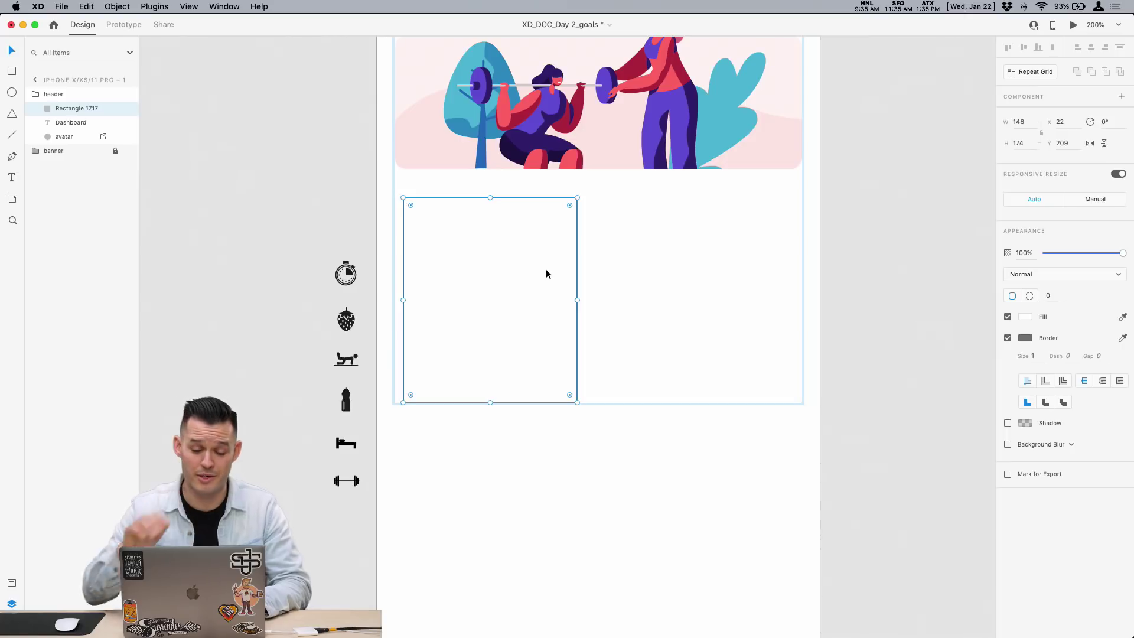
{"action": "left_click_drag", "start_coordinate": [77, 112], "coordinate": [83, 94]}
{"action": "left_click_drag", "start_coordinate": [446, 275], "coordinate": [438, 285]}
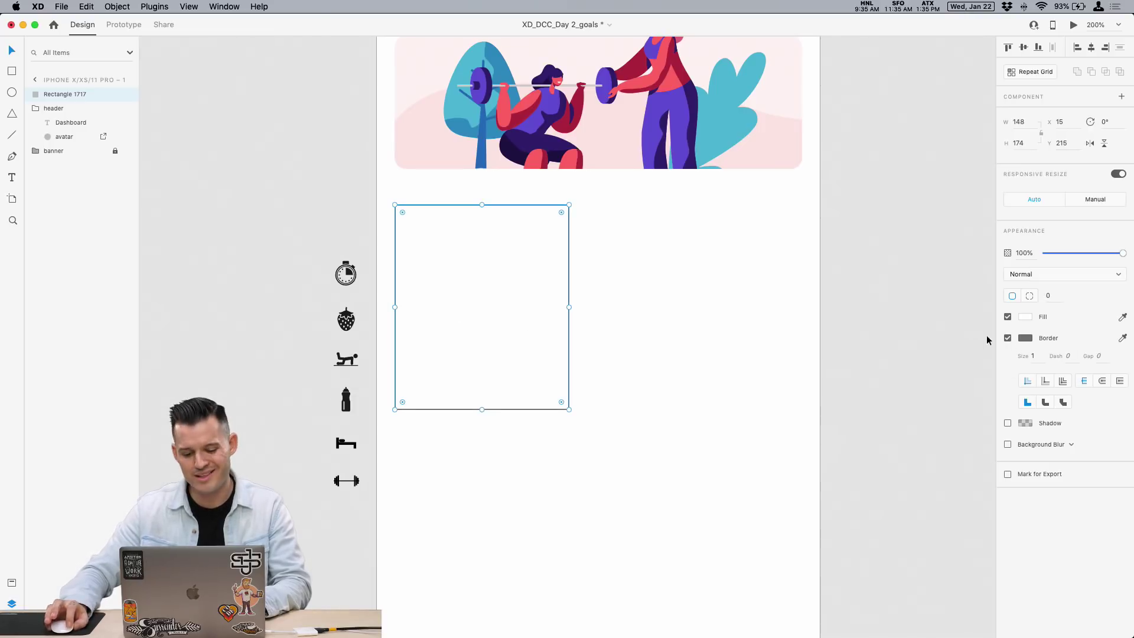
Round the card's corners to a radius of 14 and remove its border.
{"action": "left_click_drag", "start_coordinate": [561, 214], "coordinate": [416, 423]}
{"action": "left_click_drag", "start_coordinate": [528, 282], "coordinate": [591, 221]}
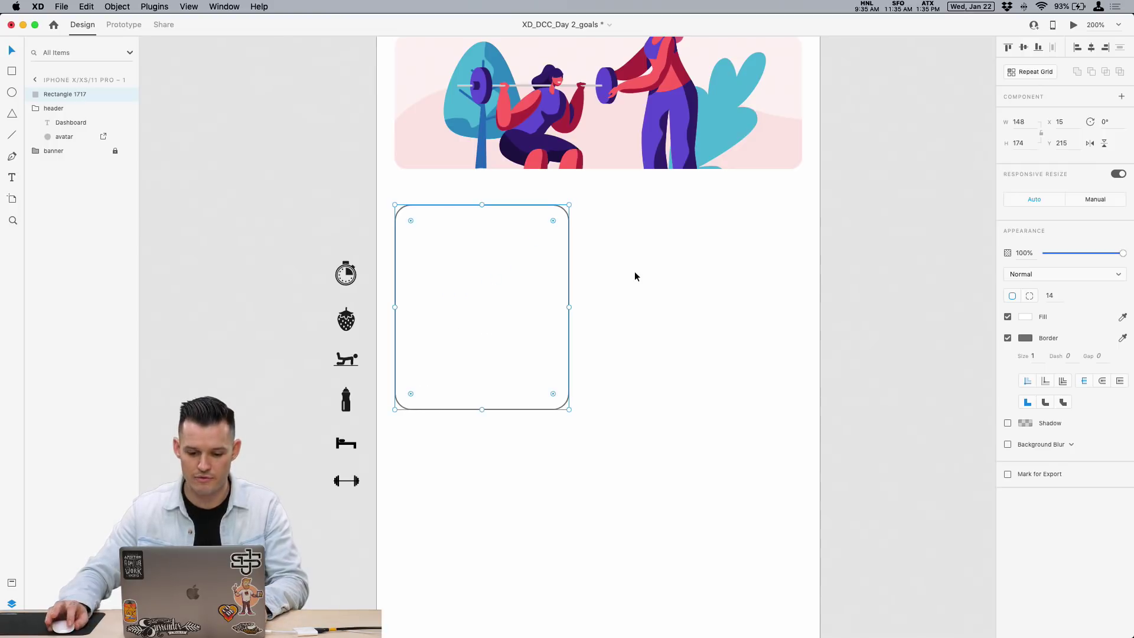
{"action": "left_click", "coordinate": [1007, 339]}
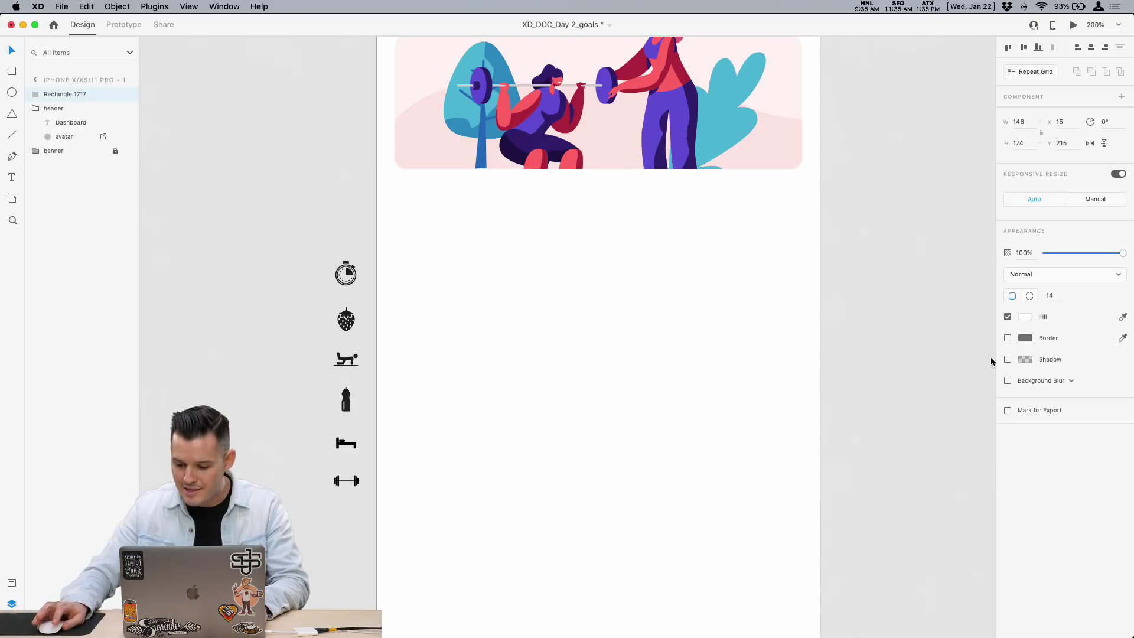
{"action": "left_click", "coordinate": [784, 328]}
{"action": "key", "text": "super+minus"}
{"action": "scroll", "coordinate": [784, 327], "scroll_direction": "down", "scroll_amount": 2}
{"action": "scroll", "coordinate": [784, 327], "scroll_direction": "right", "scroll_amount": 2}
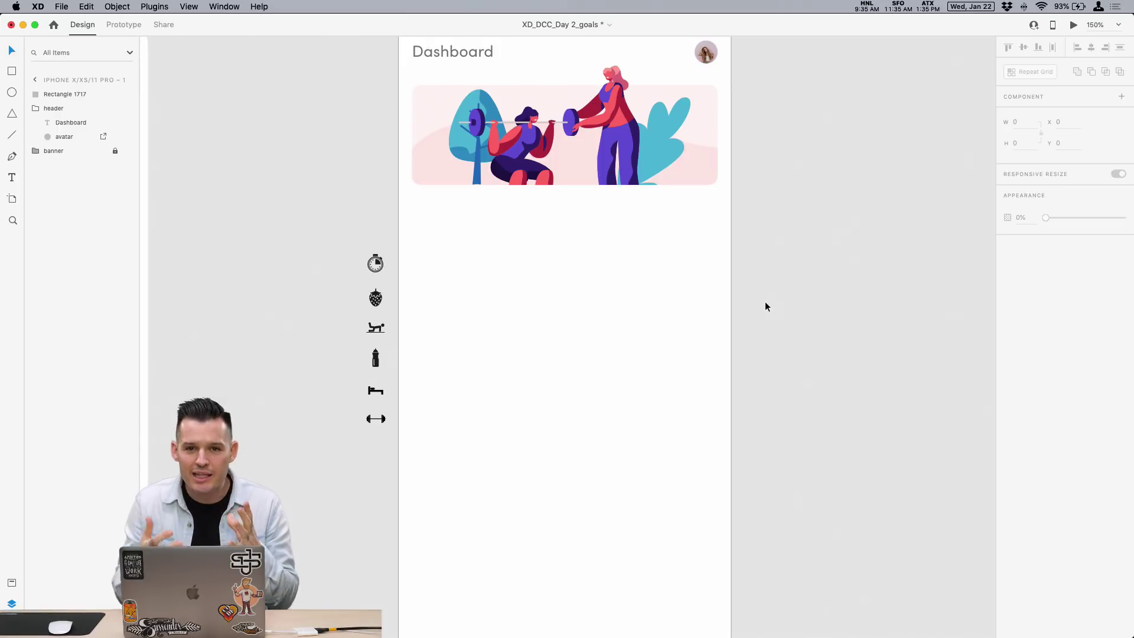
Change the iPhone artboard's fill to the saved off-white swatch so the white card stands out.
{"action": "left_click", "coordinate": [480, 238]}
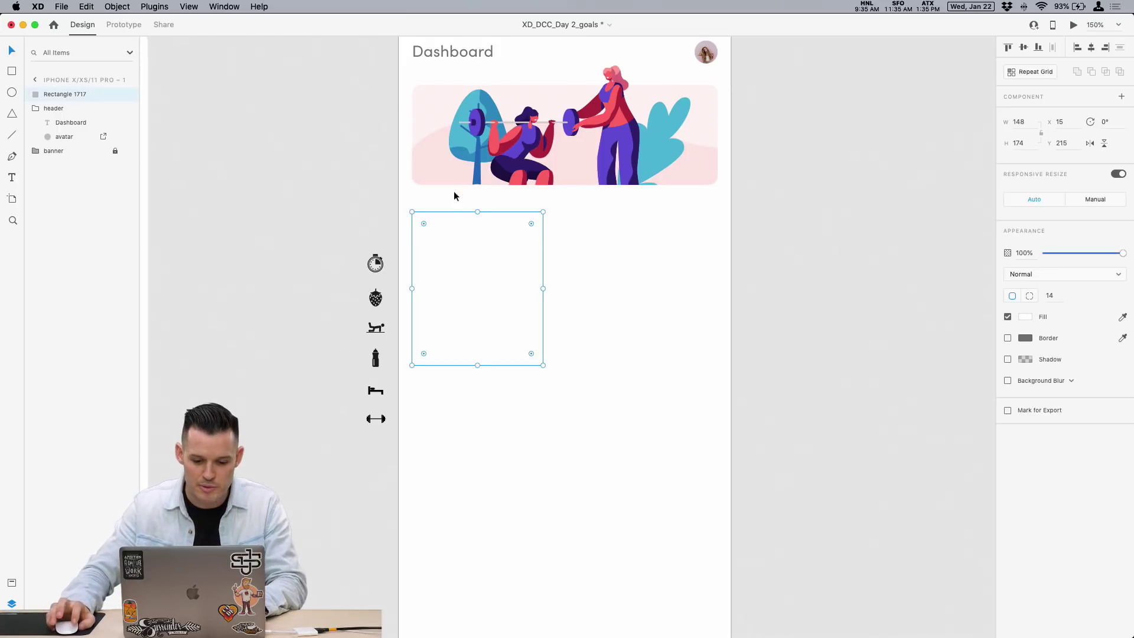
{"action": "left_click_drag", "start_coordinate": [728, 165], "coordinate": [706, 199]}
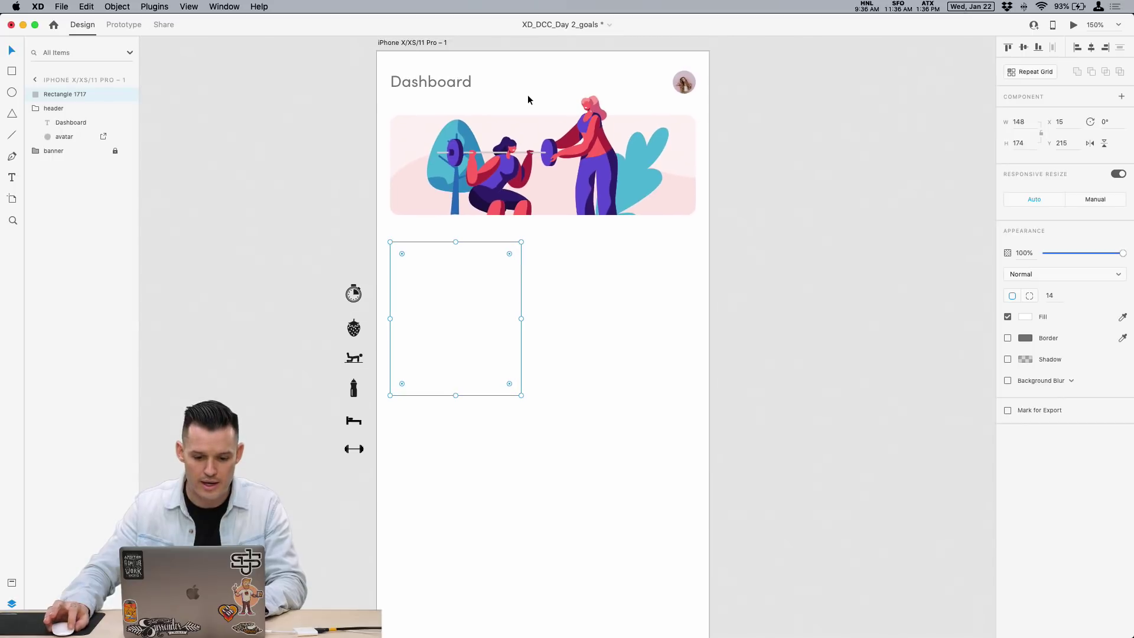
{"action": "left_click", "coordinate": [435, 40]}
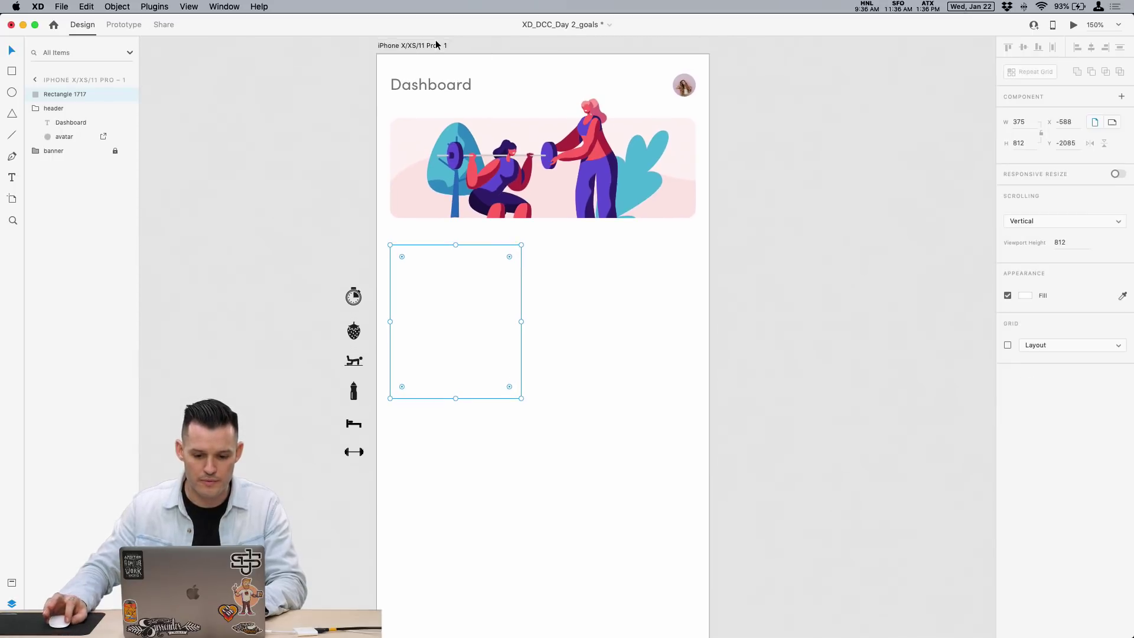
{"action": "left_click", "coordinate": [1025, 295]}
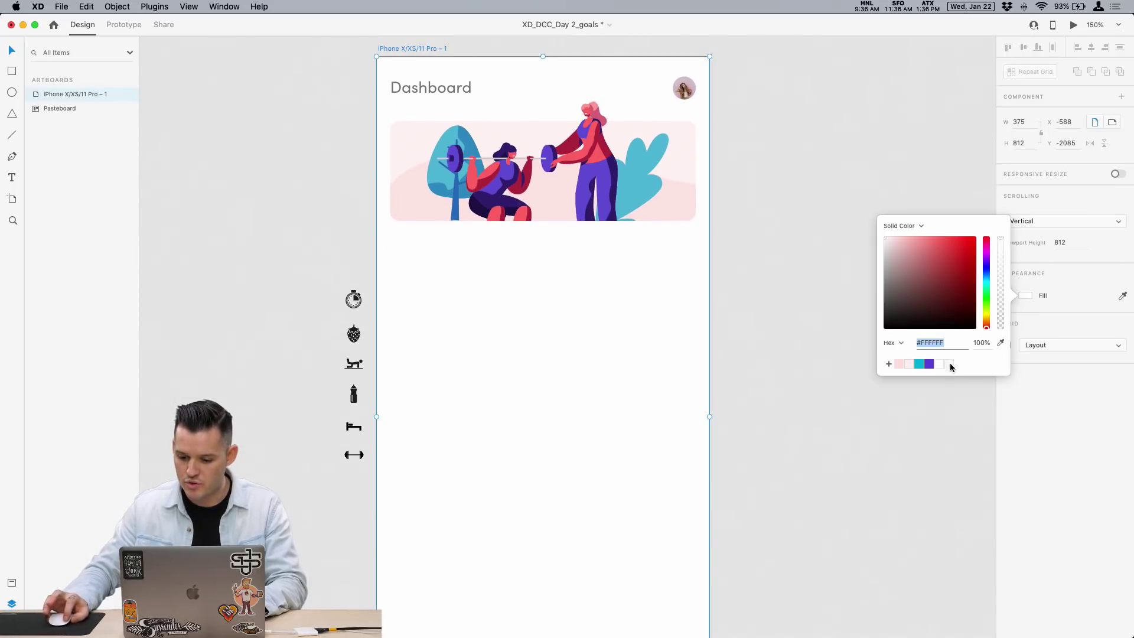
{"action": "left_click", "coordinate": [949, 364]}
{"action": "left_click", "coordinate": [857, 360]}
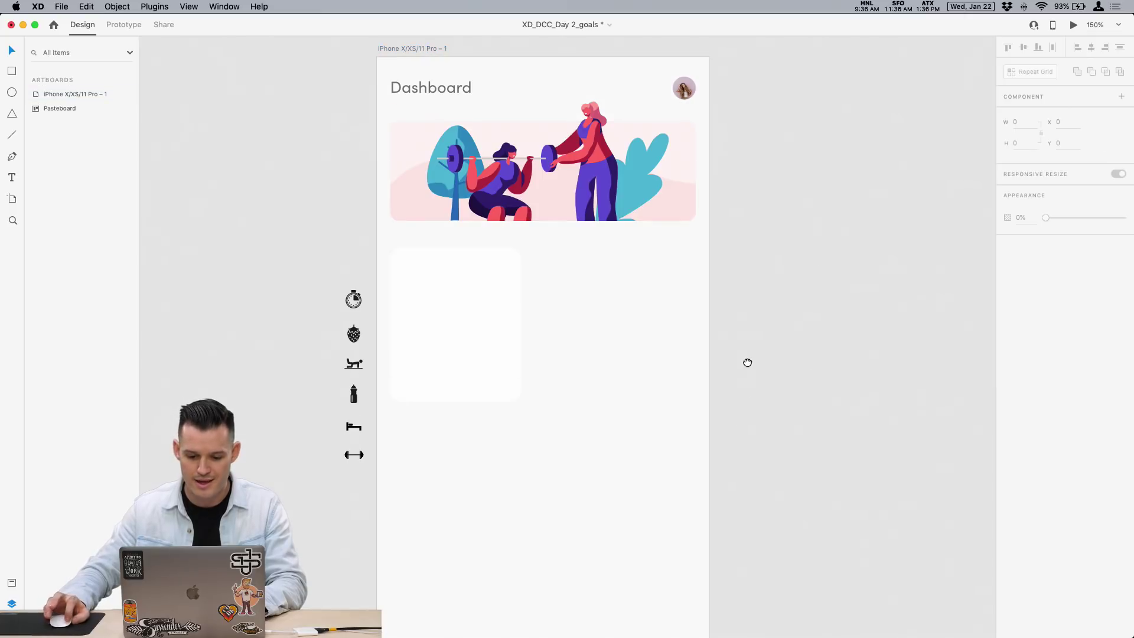
Resize the card to about 167 wide and 265 high, keeping its top-left corner in place.
{"action": "left_click_drag", "start_coordinate": [746, 380], "coordinate": [747, 296]}
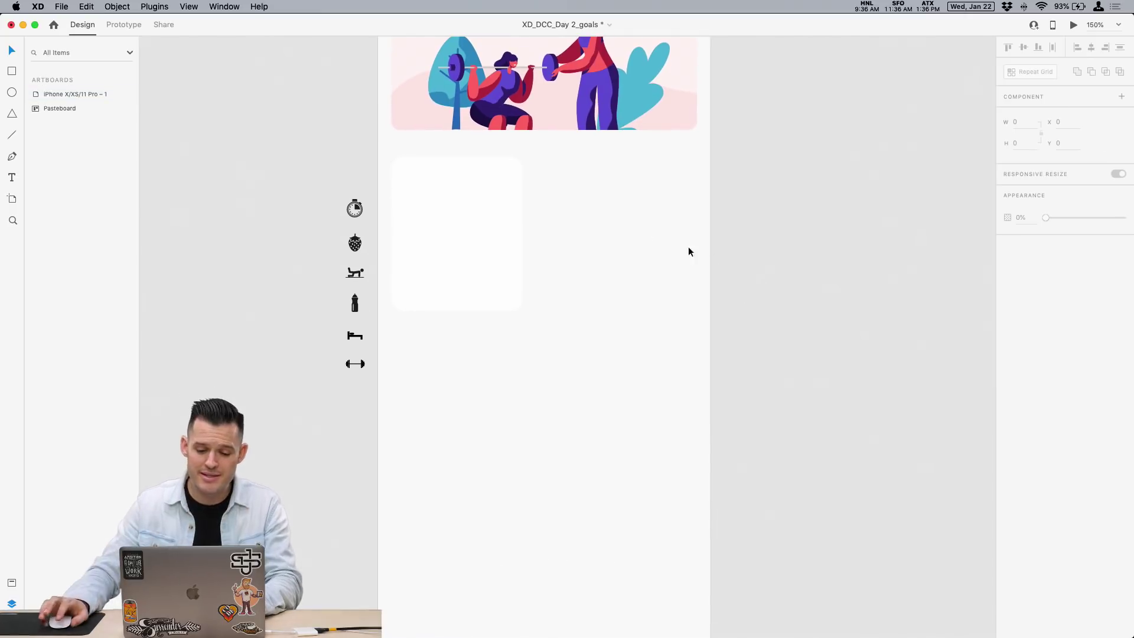
{"action": "left_click", "coordinate": [501, 213]}
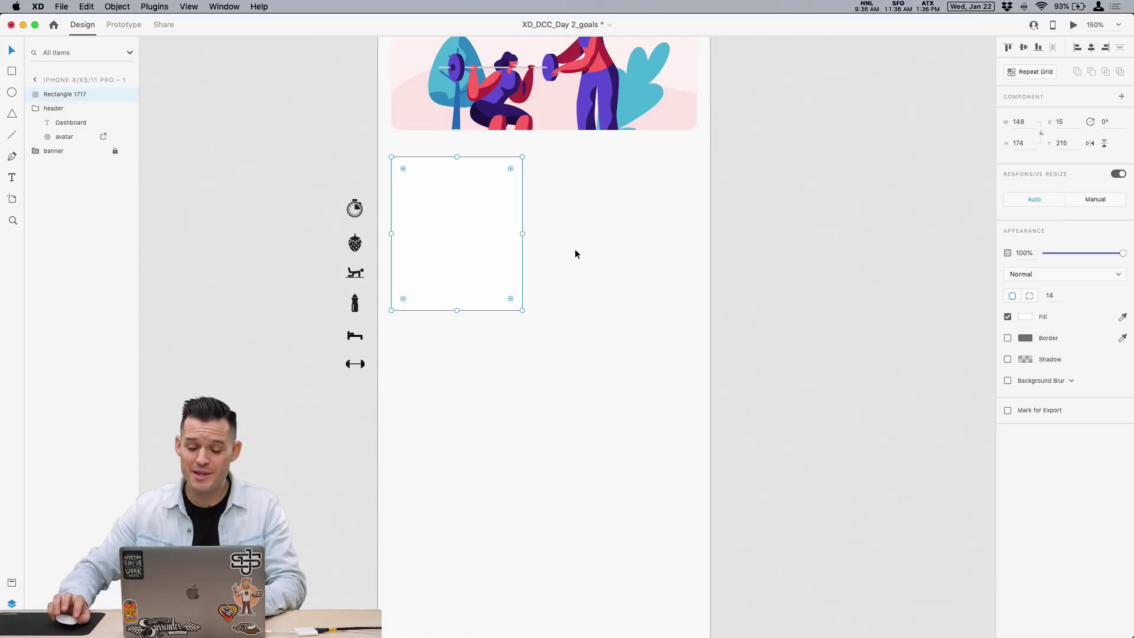
{"action": "left_click_drag", "start_coordinate": [522, 233], "coordinate": [539, 233]}
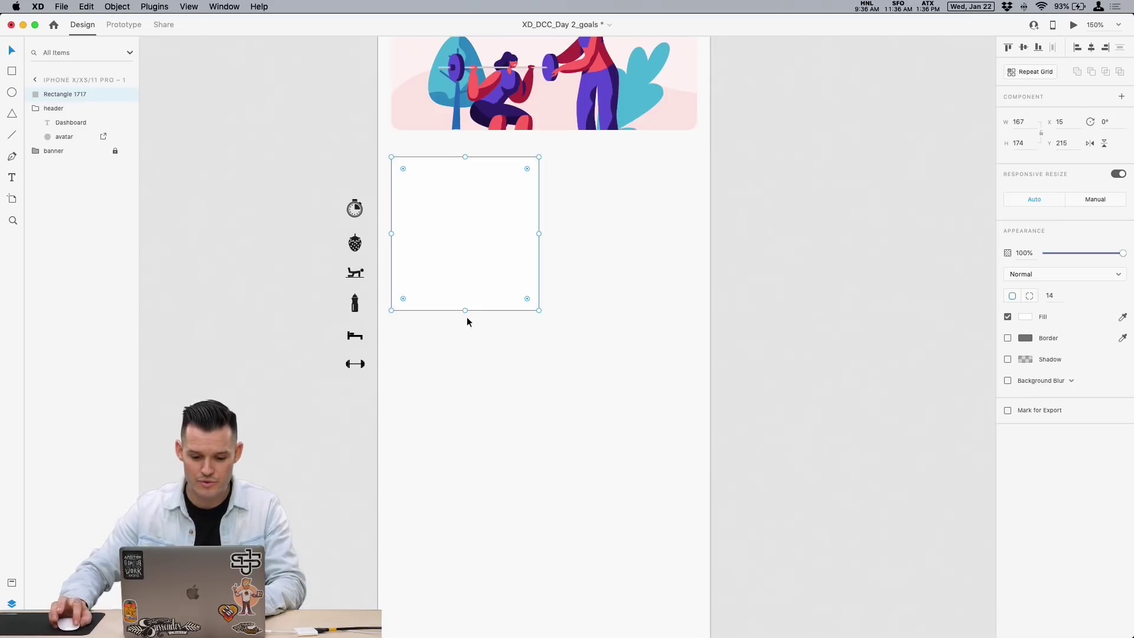
{"action": "left_click_drag", "start_coordinate": [465, 310], "coordinate": [466, 391]}
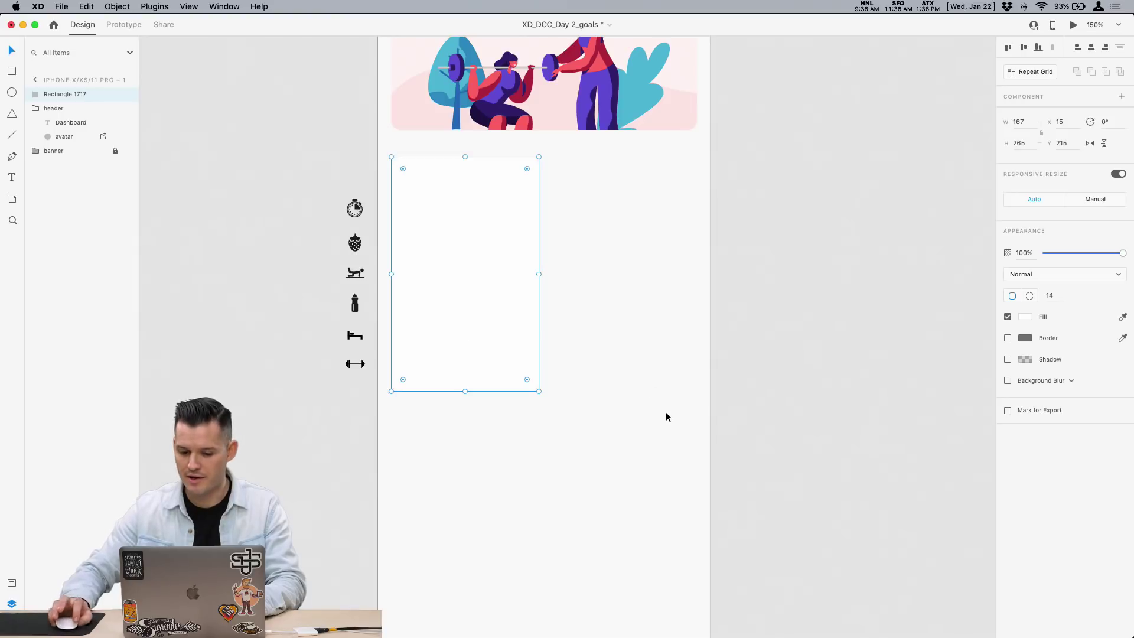
Add a shadow to the card and color it with the saved pale pink #FFE4E3.
{"action": "key", "text": "super+equal"}
{"action": "scroll", "coordinate": [661, 321], "scroll_direction": "left", "scroll_amount": 2}
{"action": "scroll", "coordinate": [661, 321], "scroll_direction": "up", "scroll_amount": 1}
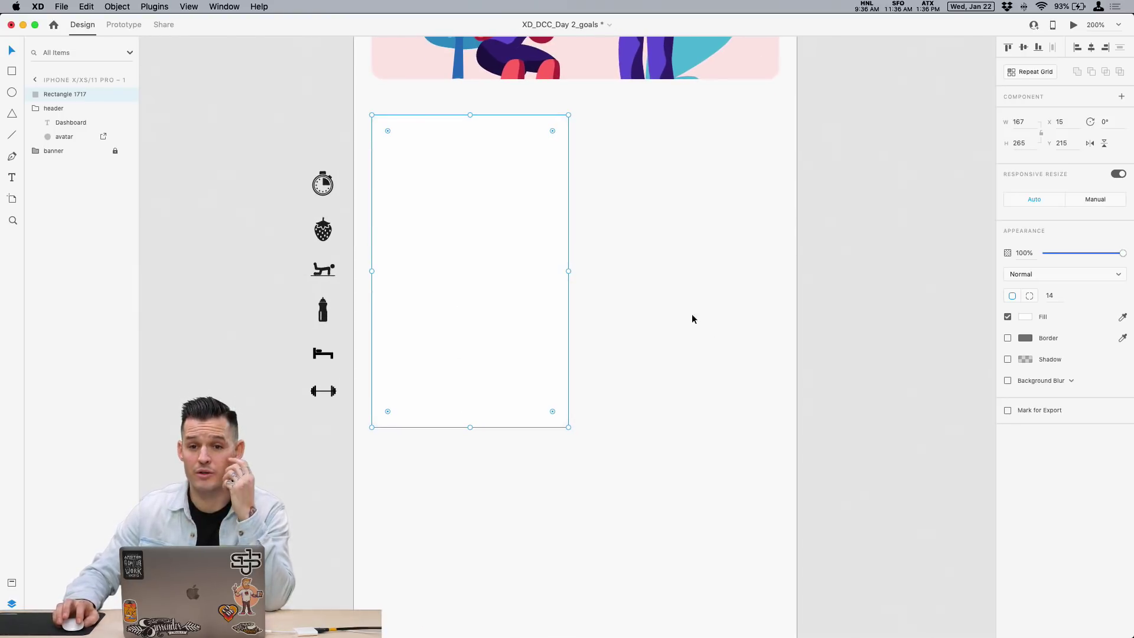
{"action": "scroll", "coordinate": [685, 322], "scroll_direction": "up", "scroll_amount": 3}
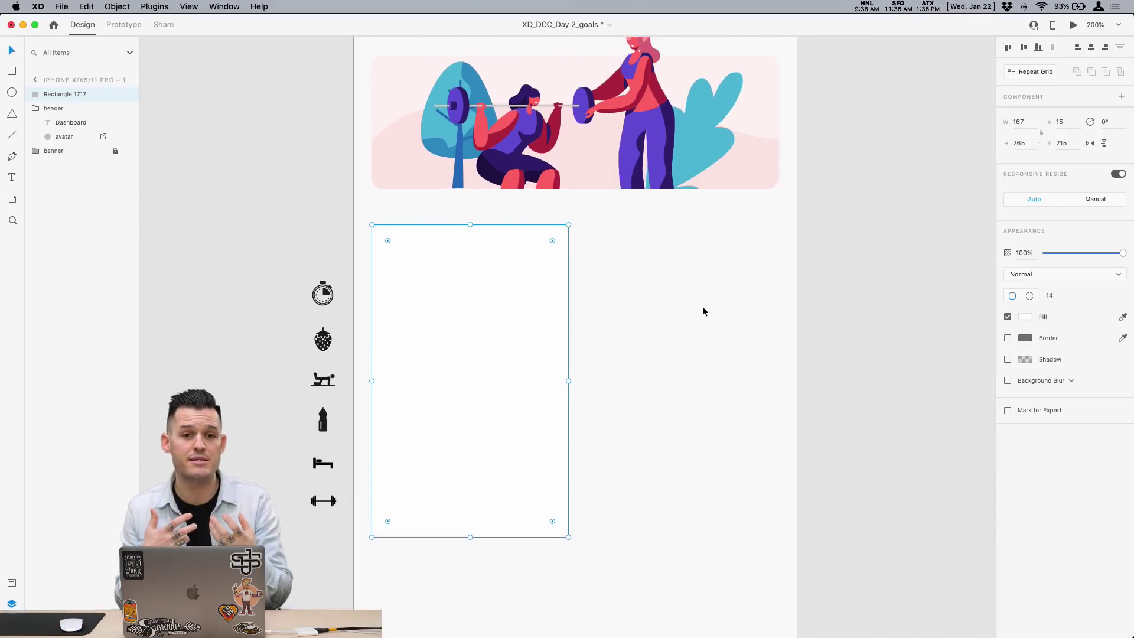
{"action": "left_click", "coordinate": [1007, 360]}
{"action": "left_click", "coordinate": [1025, 360]}
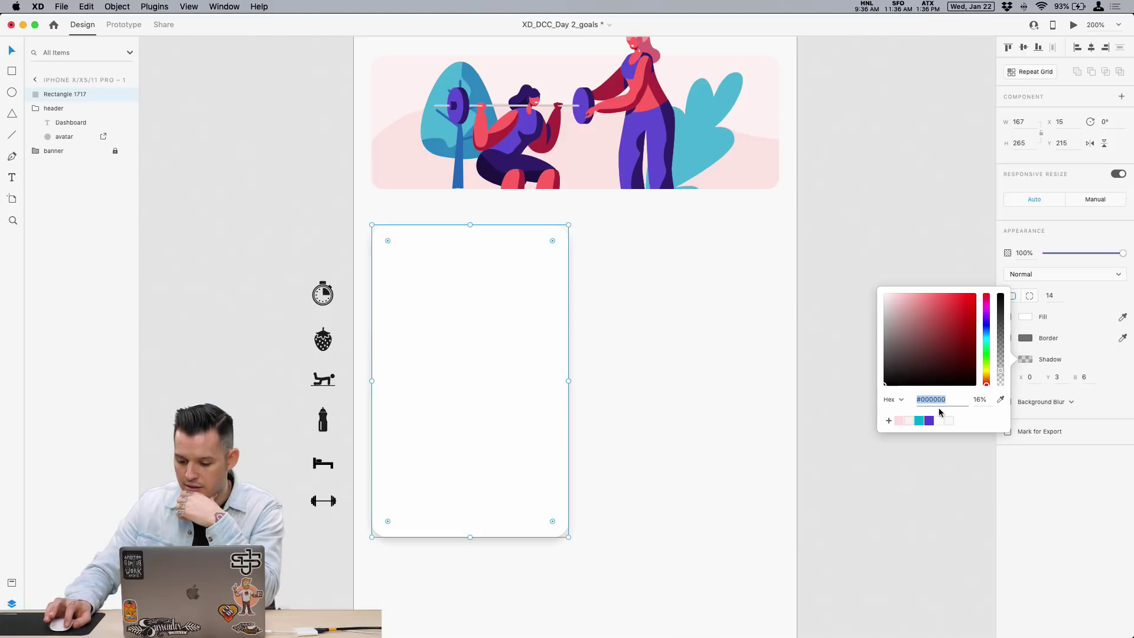
{"action": "left_click", "coordinate": [899, 420]}
Set the card's shadow offset to X 4, Y 4 and its blur to 16.
{"action": "left_click", "coordinate": [1030, 377]}
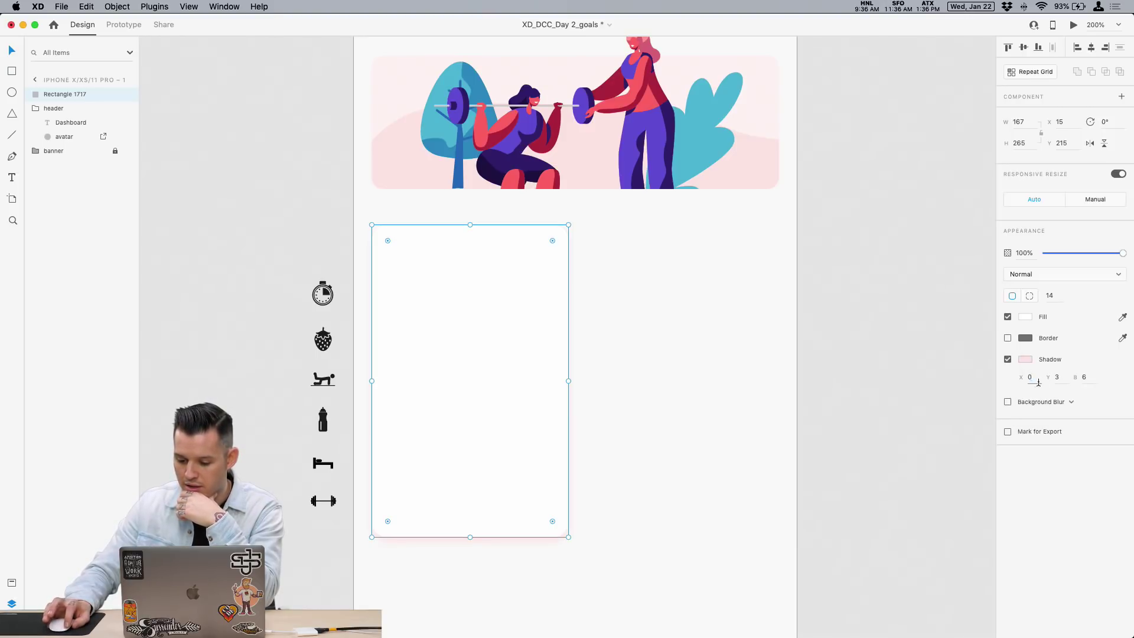
{"action": "key", "text": "Up"}
{"action": "key", "text": "Down"}
{"action": "key", "text": "Tab"}
{"action": "key", "text": "Up"}
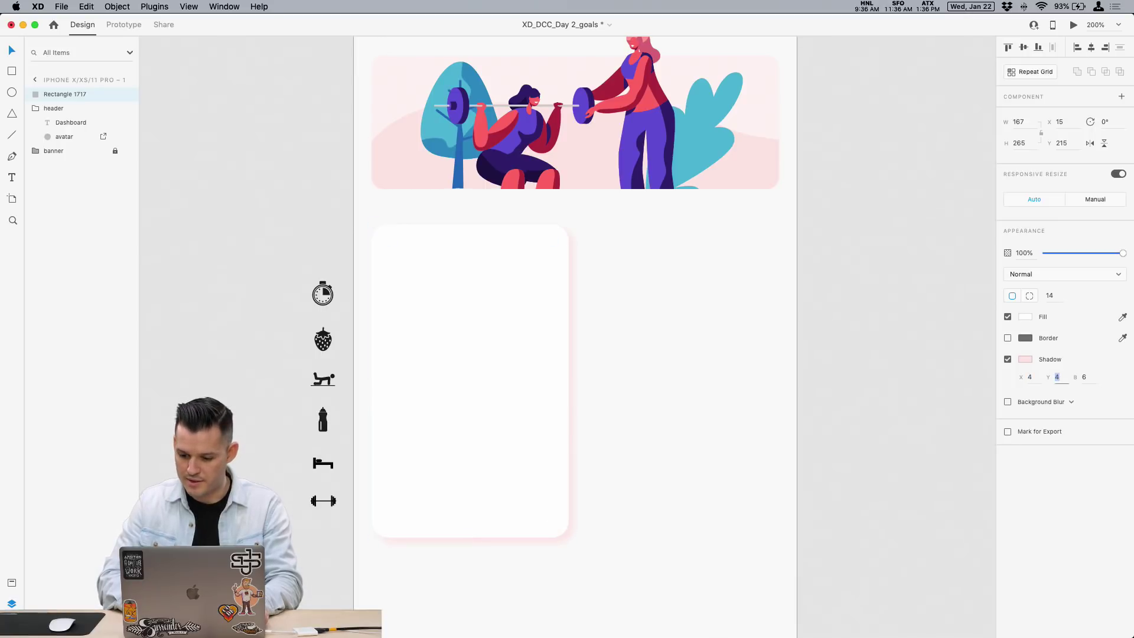
{"action": "key", "text": "Tab"}
{"action": "key", "text": "shift+Up"}
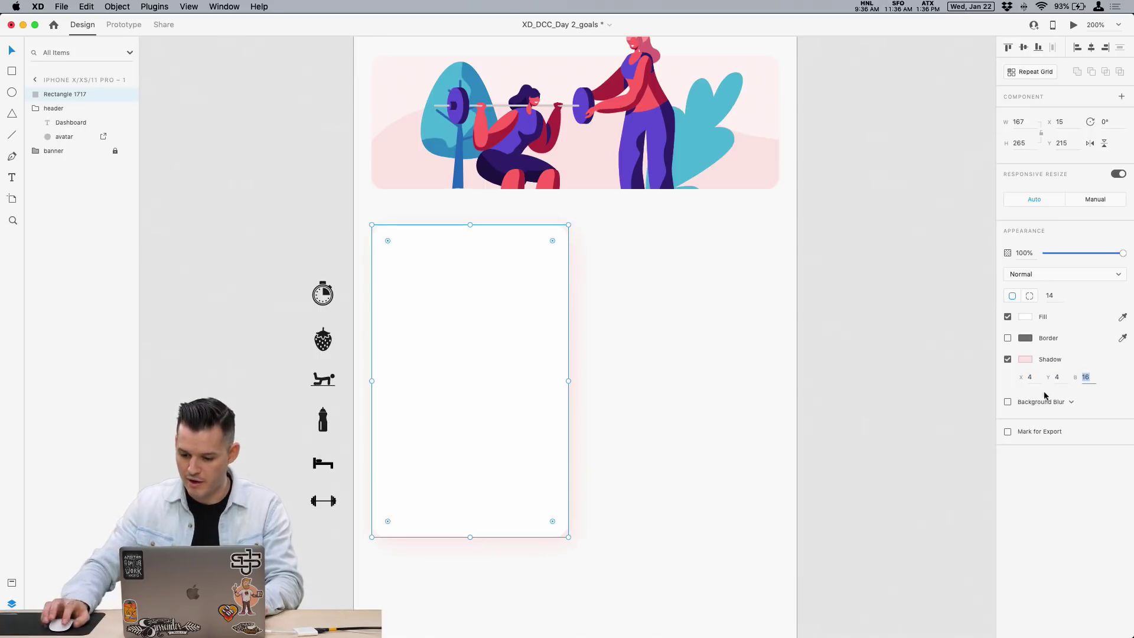
Set the opacity of the card's shadow color to 40%.
{"action": "left_click", "coordinate": [1025, 360]}
{"action": "key", "text": "Tab"}
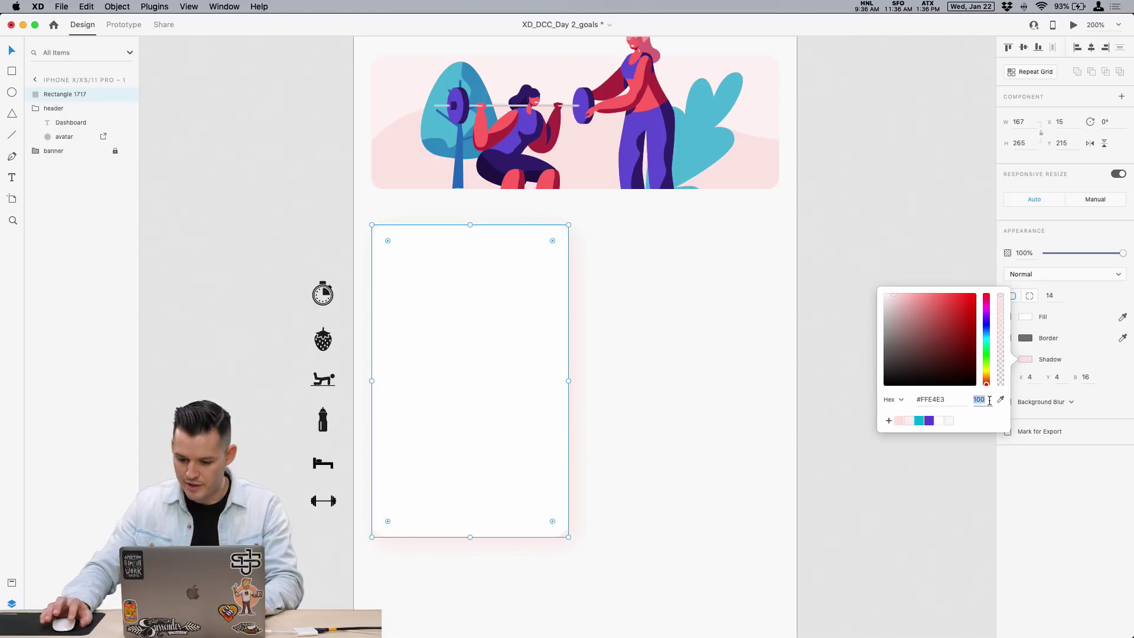
{"action": "type", "text": "80"}
{"action": "key", "text": "Return"}
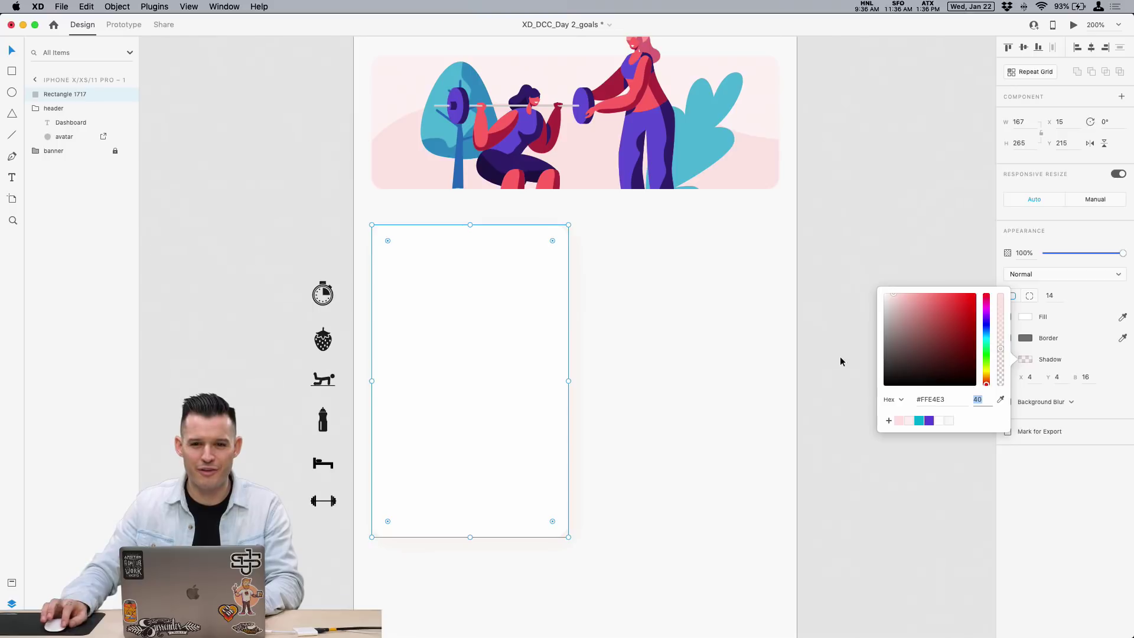
{"action": "left_click", "coordinate": [679, 349]}
Try a duplicate of the card in the second column at X 193, Y 215, and delete the copy.
{"action": "scroll", "coordinate": [679, 354], "scroll_direction": "down", "scroll_amount": 2}
{"action": "scroll", "coordinate": [679, 354], "scroll_direction": "left", "scroll_amount": 3}
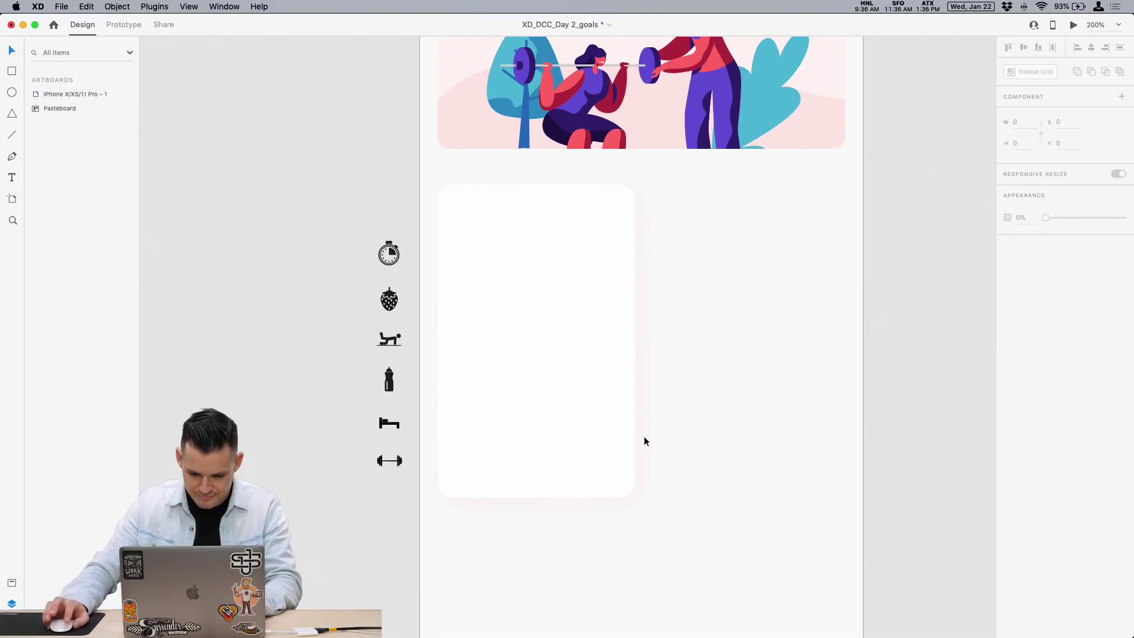
{"action": "key", "text": "z"}
{"action": "left_click", "coordinate": [582, 348]}
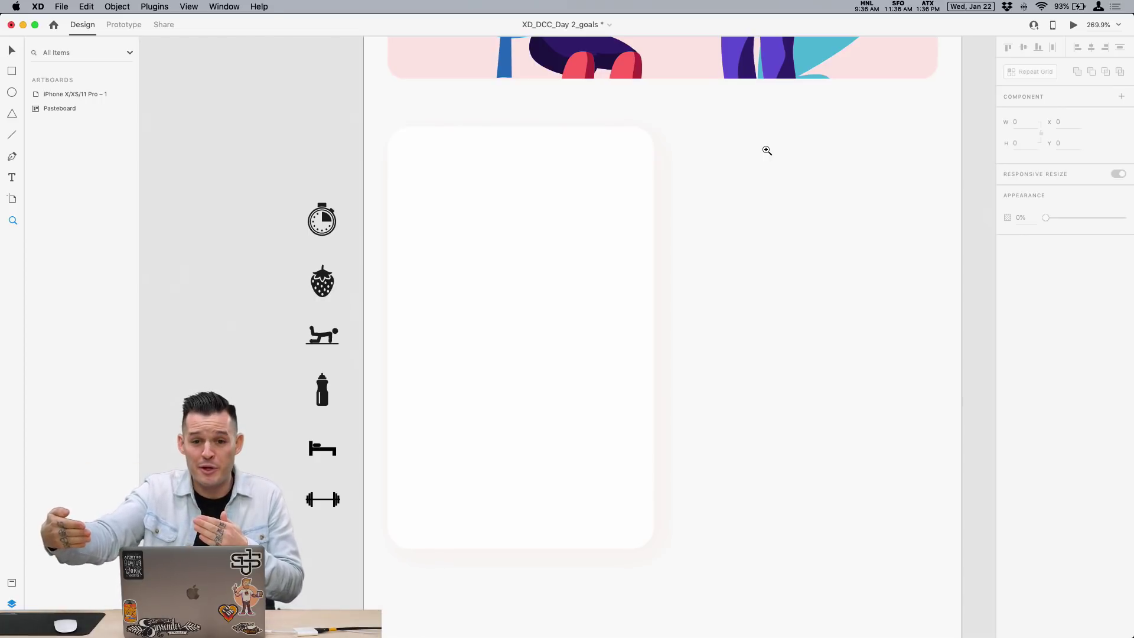
{"action": "key", "text": "v"}
{"action": "left_click", "coordinate": [584, 211]}
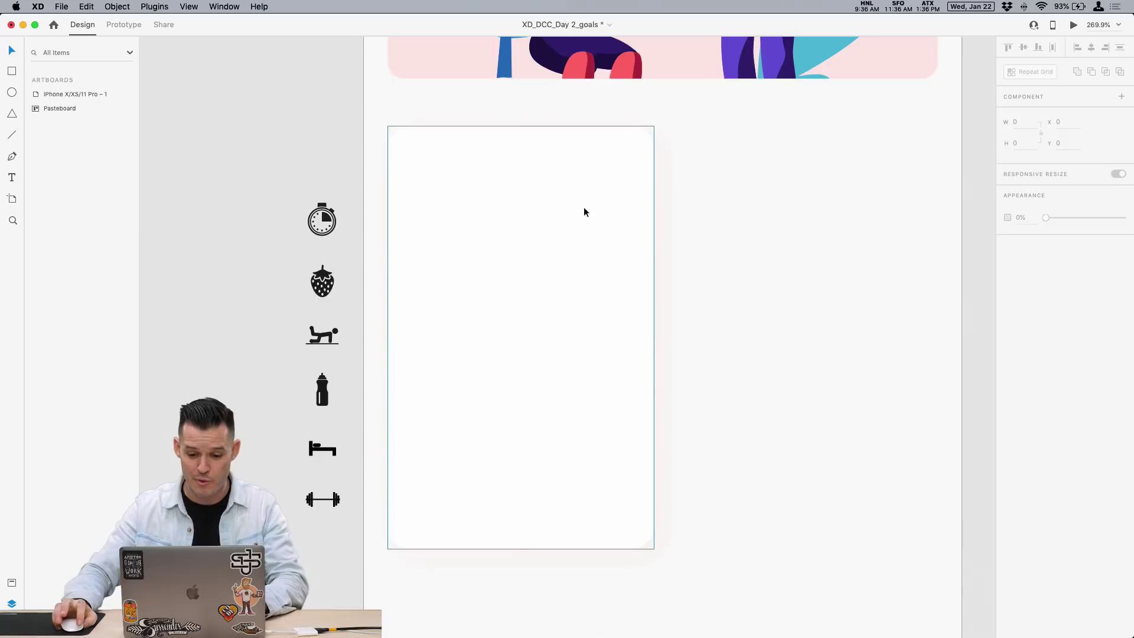
{"action": "left_click_drag", "start_coordinate": [595, 218], "coordinate": [872, 260]}
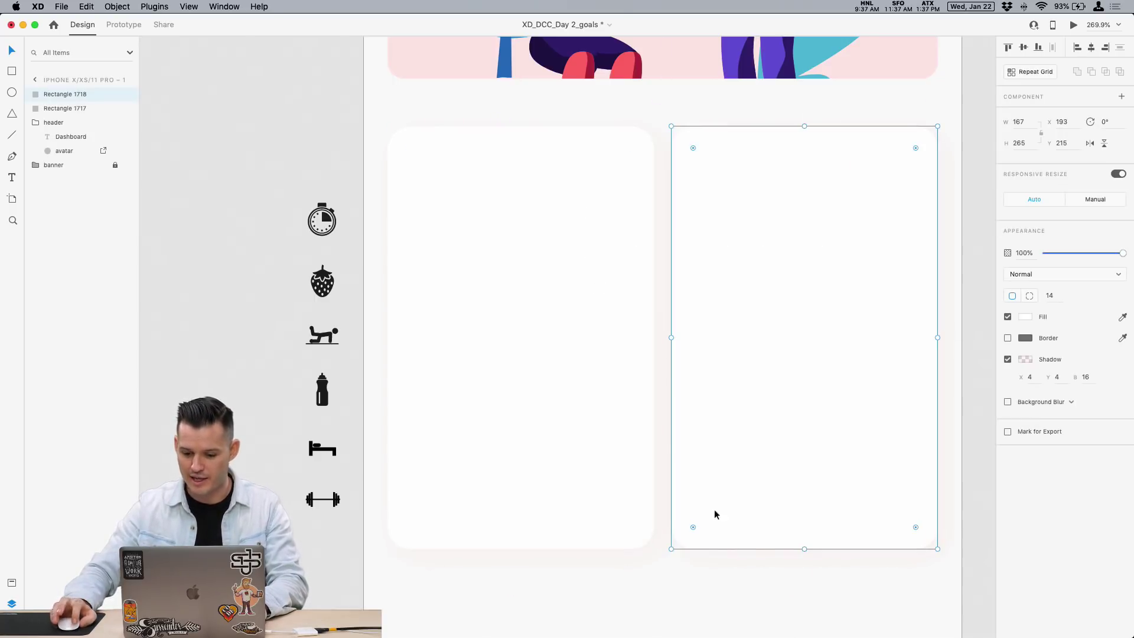
{"action": "left_click", "coordinate": [761, 583]}
{"action": "key", "text": "super+minus"}
{"action": "left_click_drag", "start_coordinate": [619, 528], "coordinate": [593, 559]}
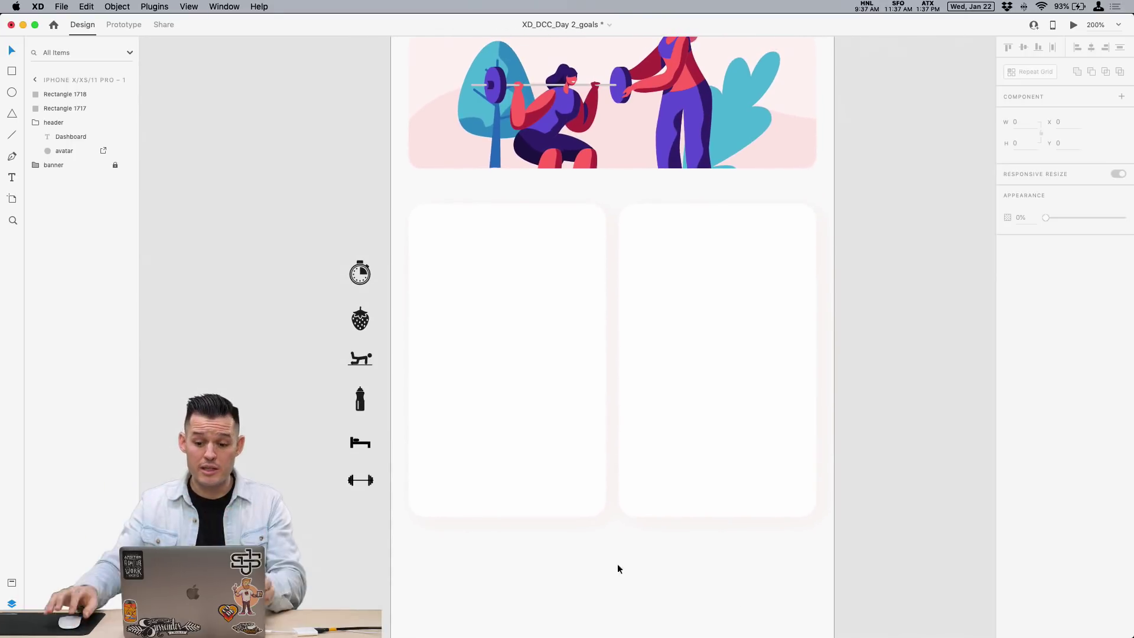
{"action": "left_click", "coordinate": [701, 366]}
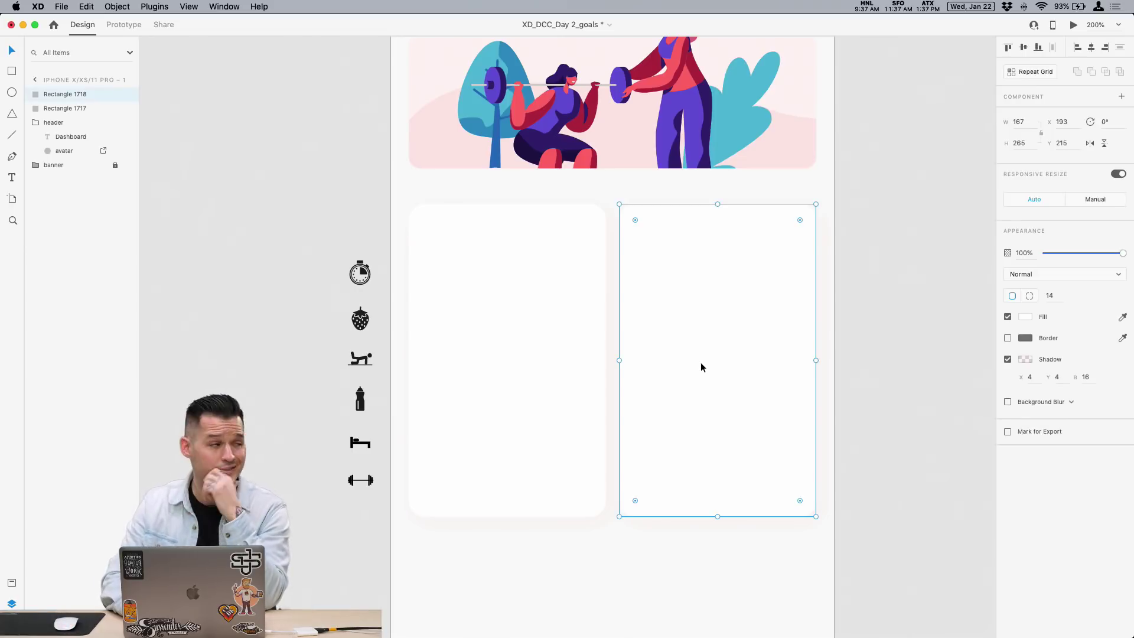
{"action": "key", "text": "Delete"}
Rename the remaining card layer "stat card" and turn it into a component.
{"action": "left_click", "coordinate": [590, 348]}
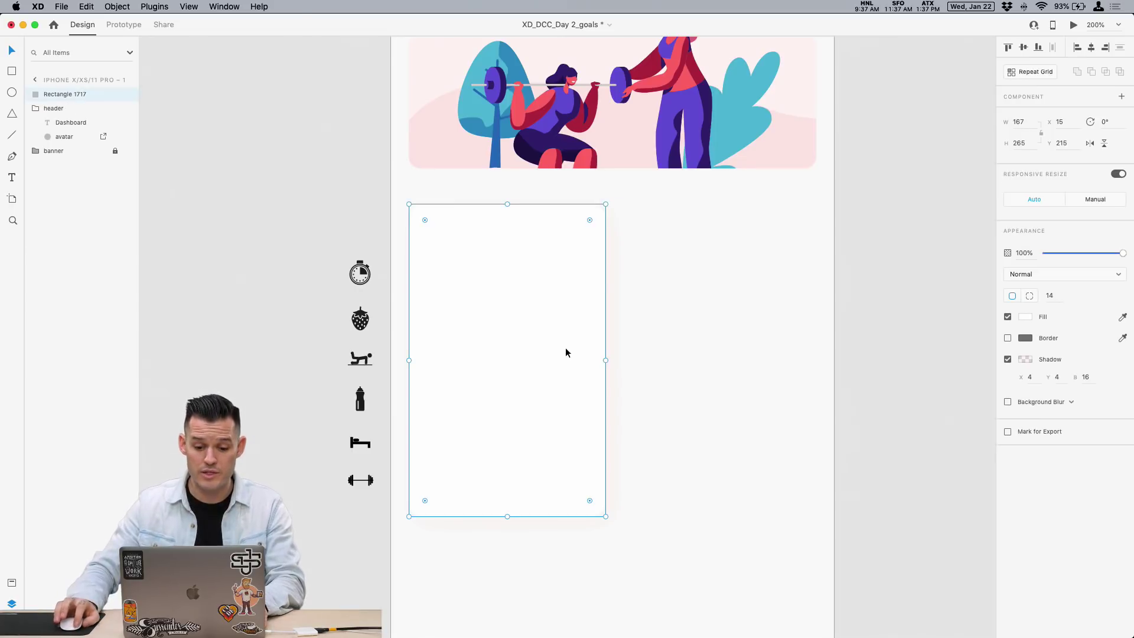
{"action": "double_click", "coordinate": [70, 95]}
{"action": "type", "text": "stat card"}
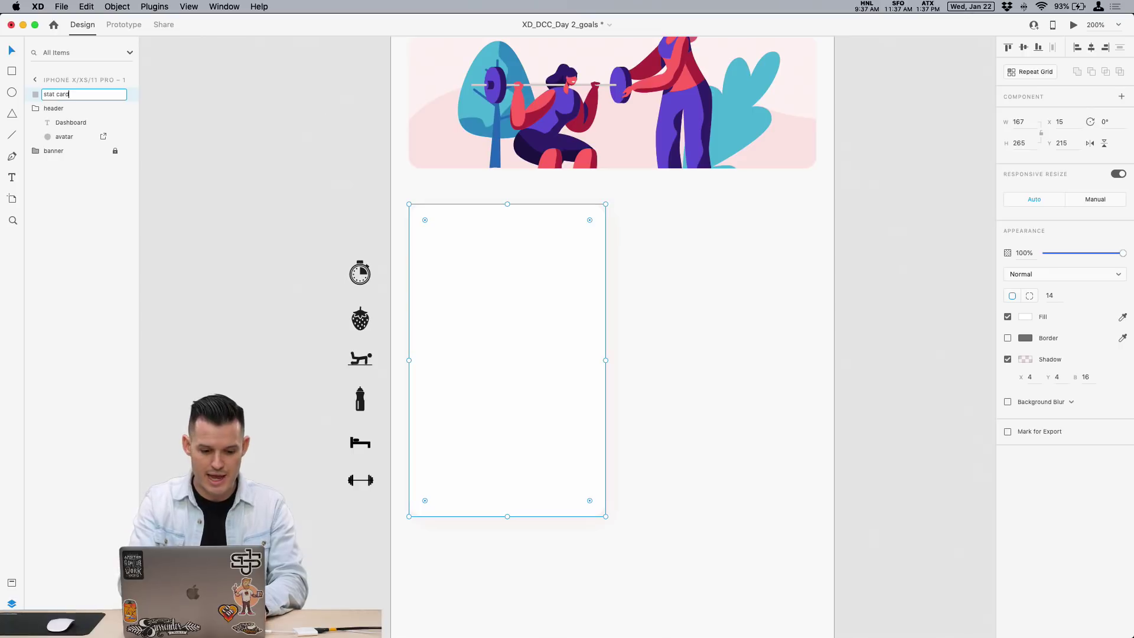
{"action": "key", "text": "Return"}
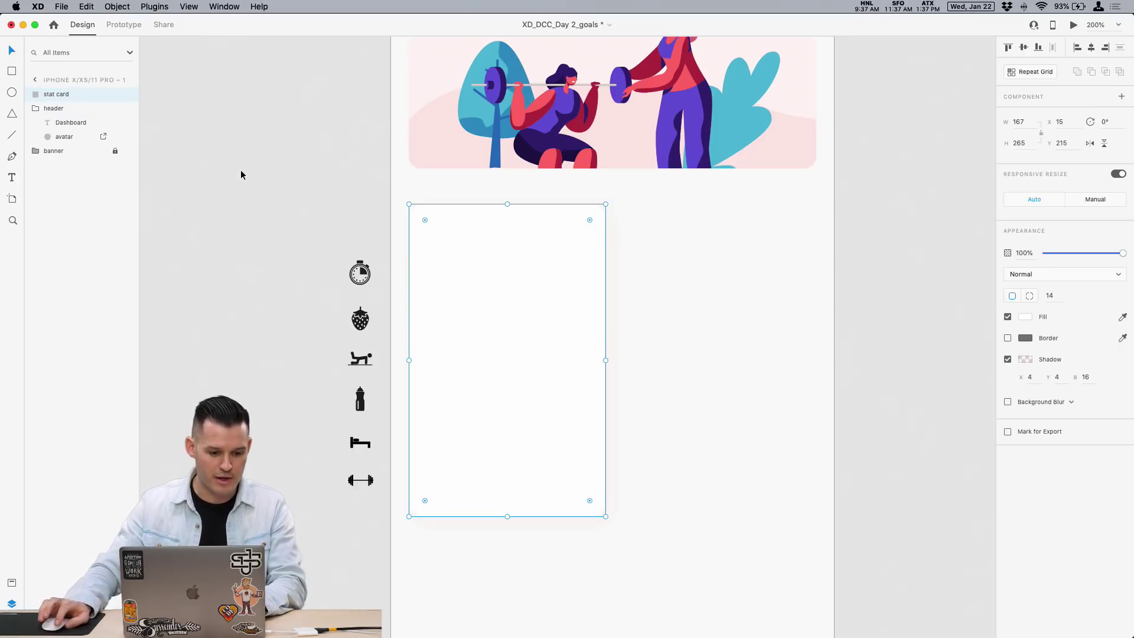
{"action": "key", "text": "super+k"}
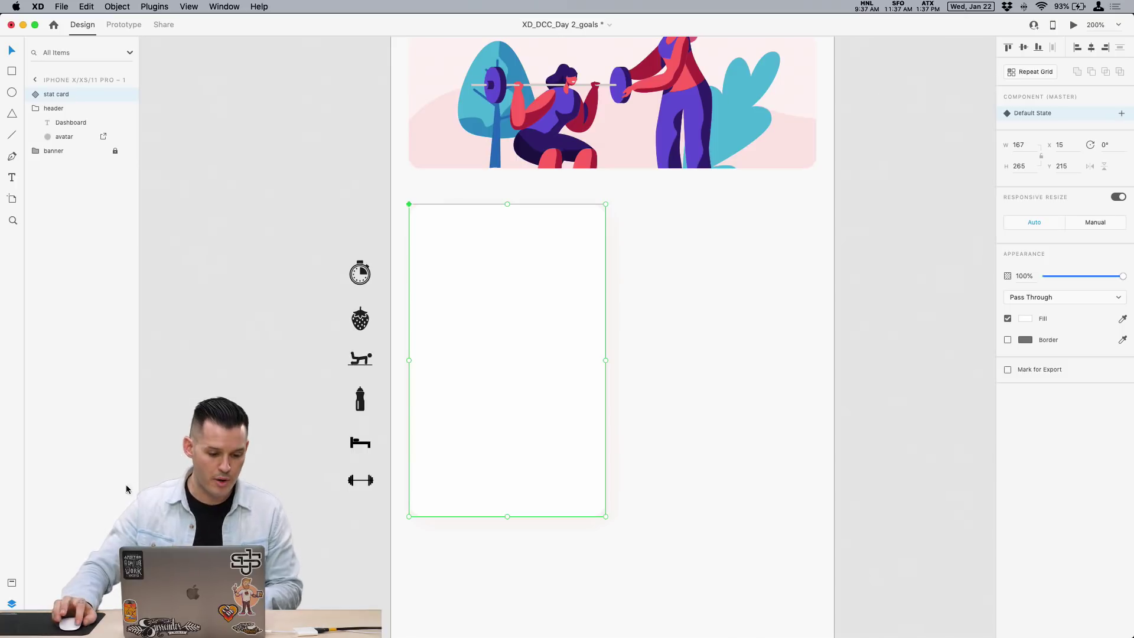
Place an instance of the stat card component beside the master card at X 193, Y 215, and reselect the master.
{"action": "left_click", "coordinate": [12, 583]}
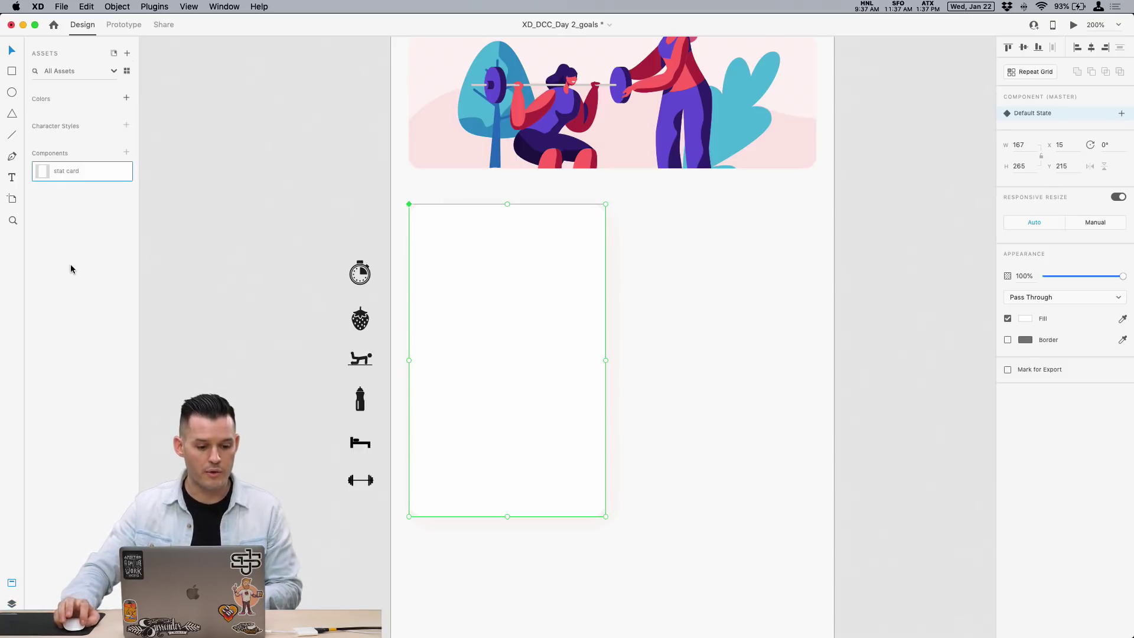
{"action": "left_click_drag", "start_coordinate": [55, 172], "coordinate": [692, 371]}
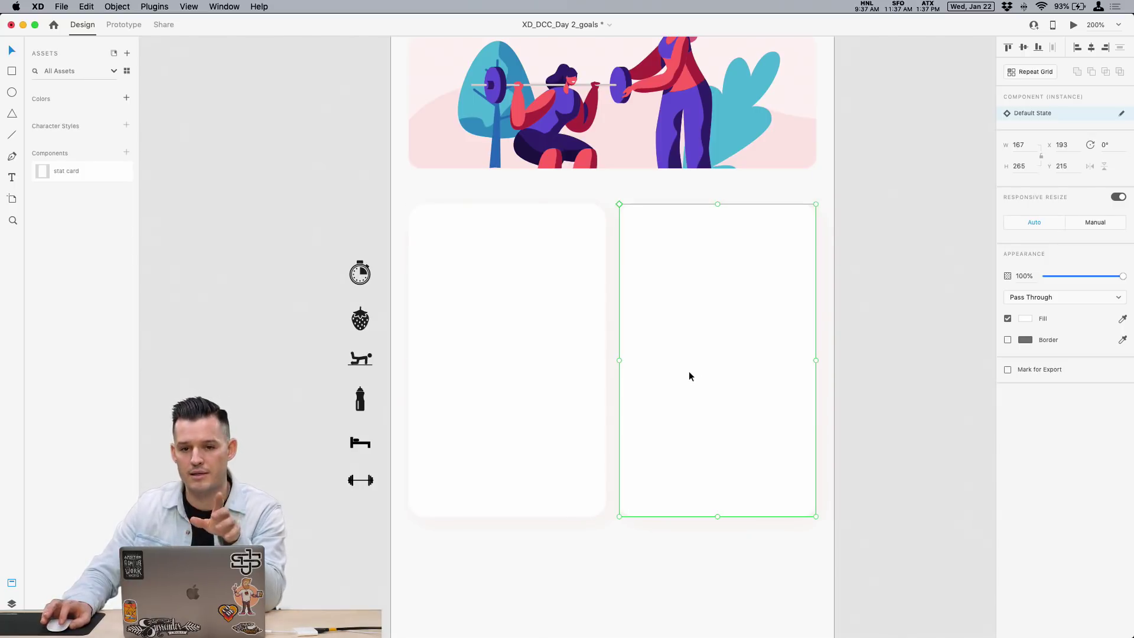
{"action": "left_click", "coordinate": [539, 342]}
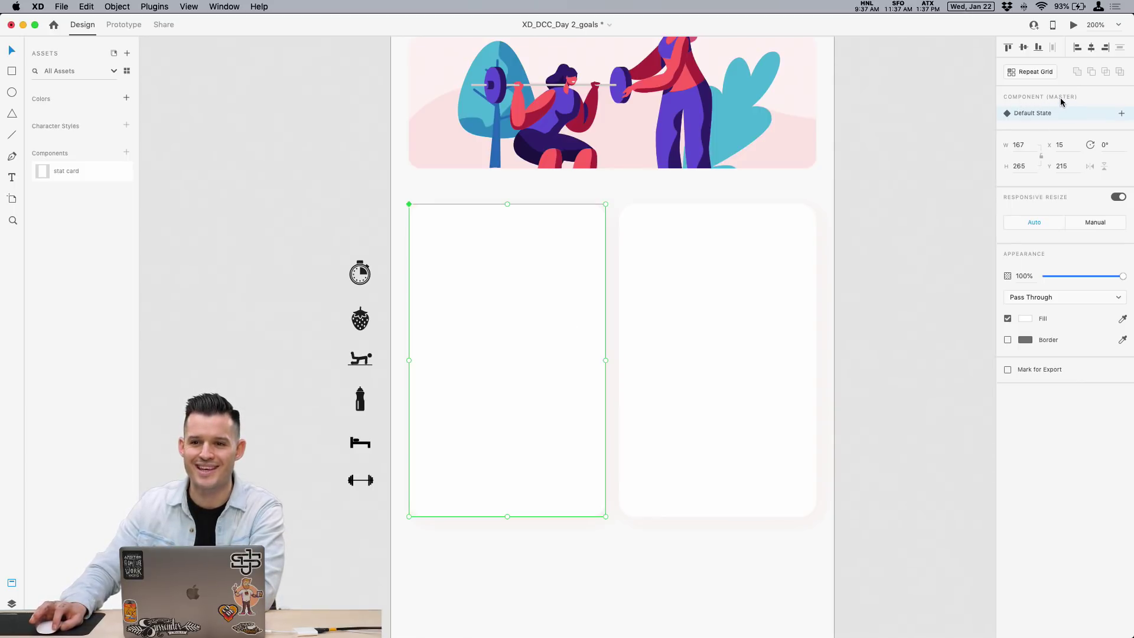
Try deleting the second-column stat card instance and undo the deletion.
{"action": "left_click", "coordinate": [688, 268]}
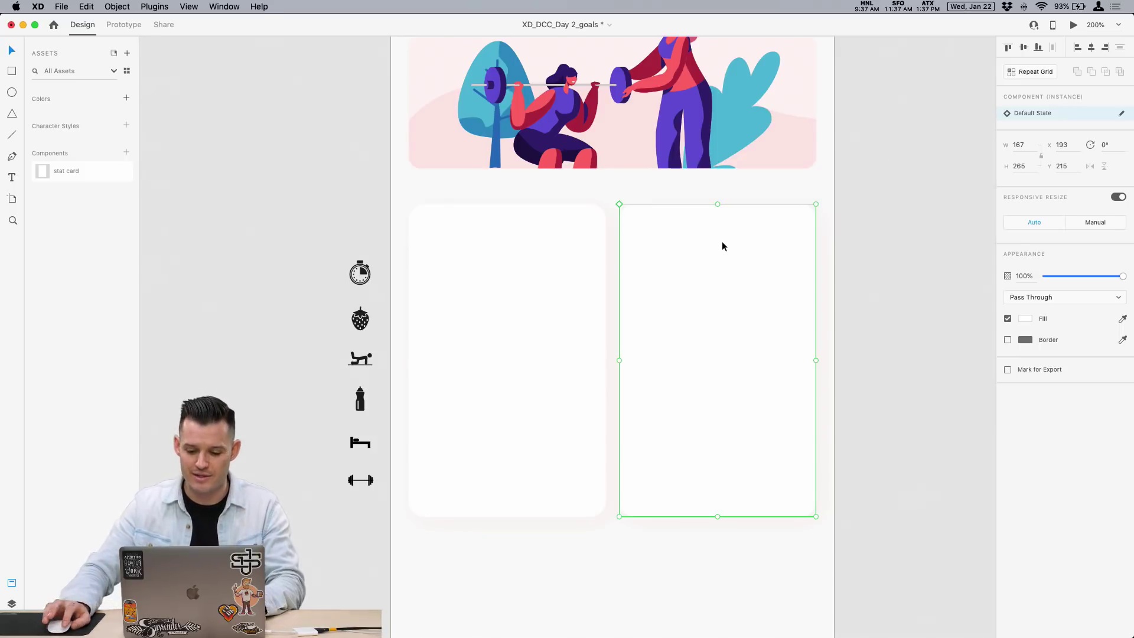
{"action": "key", "text": "Delete"}
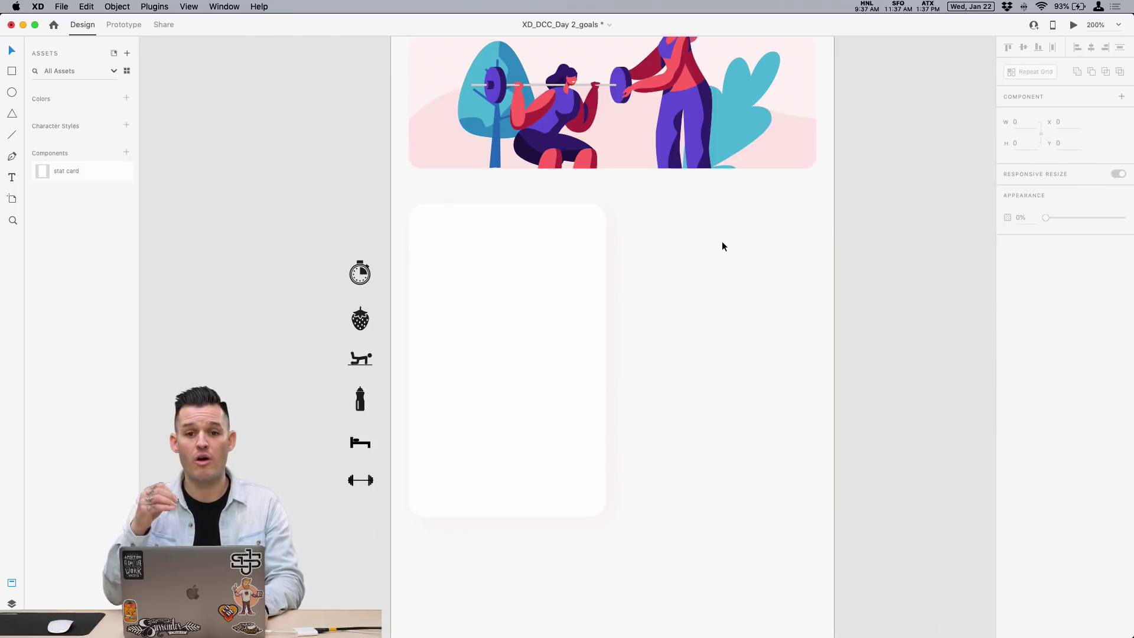
{"action": "key", "text": "super+z"}
Duplicate both stat cards into a second row directly below the first.
{"action": "scroll", "coordinate": [730, 282], "scroll_direction": "down", "scroll_amount": 1}
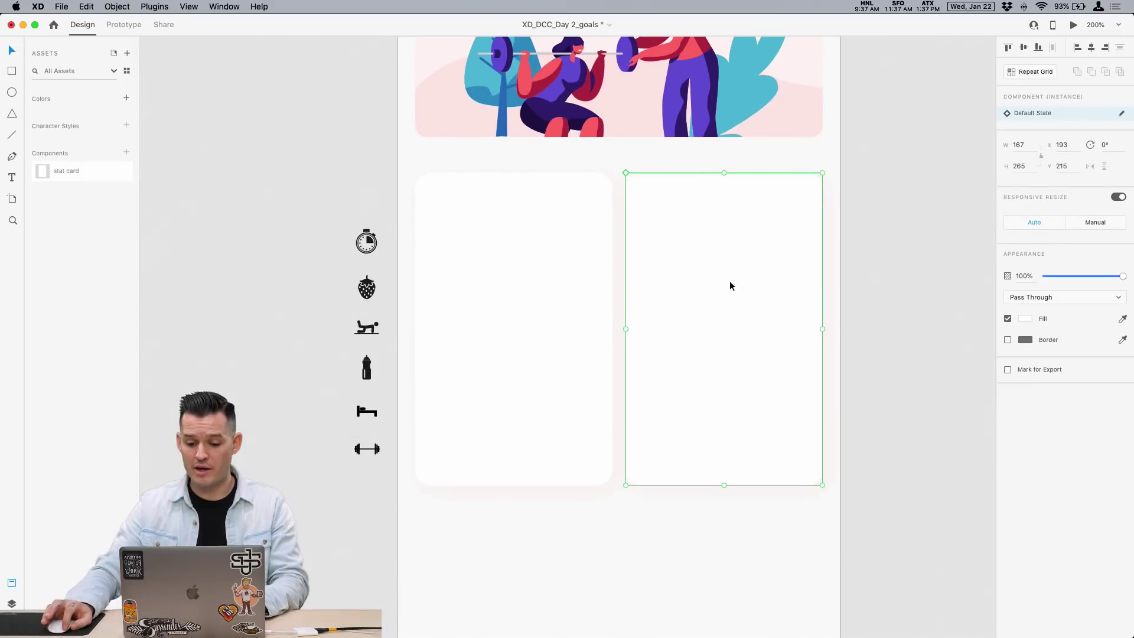
{"action": "key", "text": "super+minus"}
{"action": "scroll", "coordinate": [700, 225], "scroll_direction": "down", "scroll_amount": 2}
{"action": "left_click", "coordinate": [494, 204], "text": "shift"}
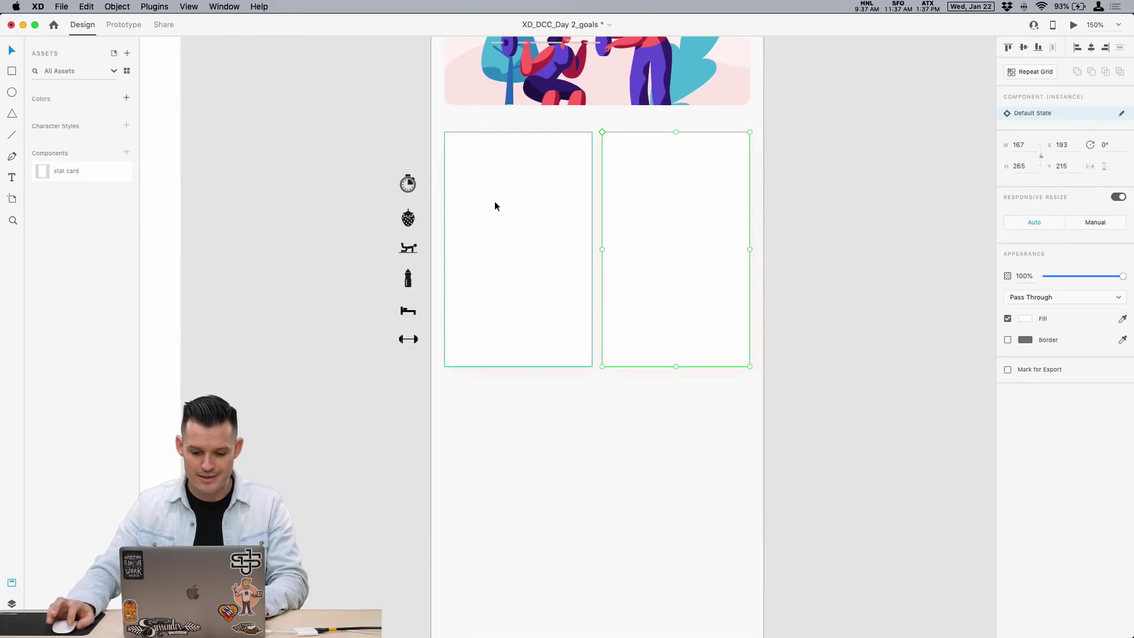
{"action": "left_click_drag", "start_coordinate": [512, 178], "coordinate": [544, 434]}
{"action": "left_click", "coordinate": [802, 299]}
Try a larger corner radius on the rectangle inside the master stat card and undo the change.
{"action": "key", "text": "z"}
{"action": "left_click_drag", "start_coordinate": [806, 95], "coordinate": [371, 414]}
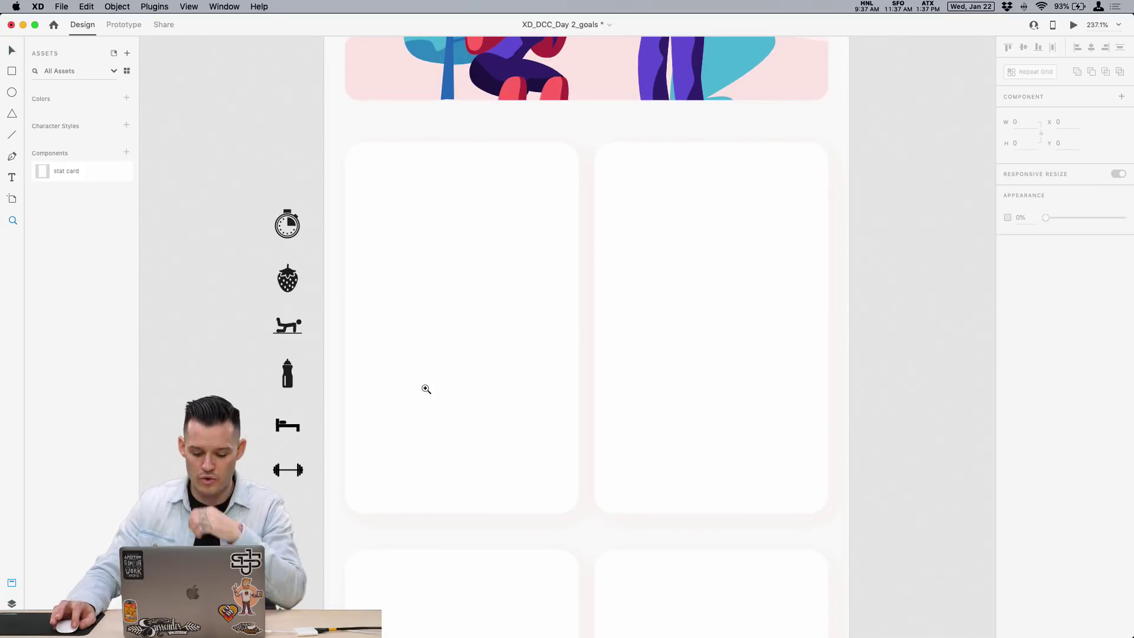
{"action": "key", "text": "v"}
{"action": "left_click", "coordinate": [431, 372]}
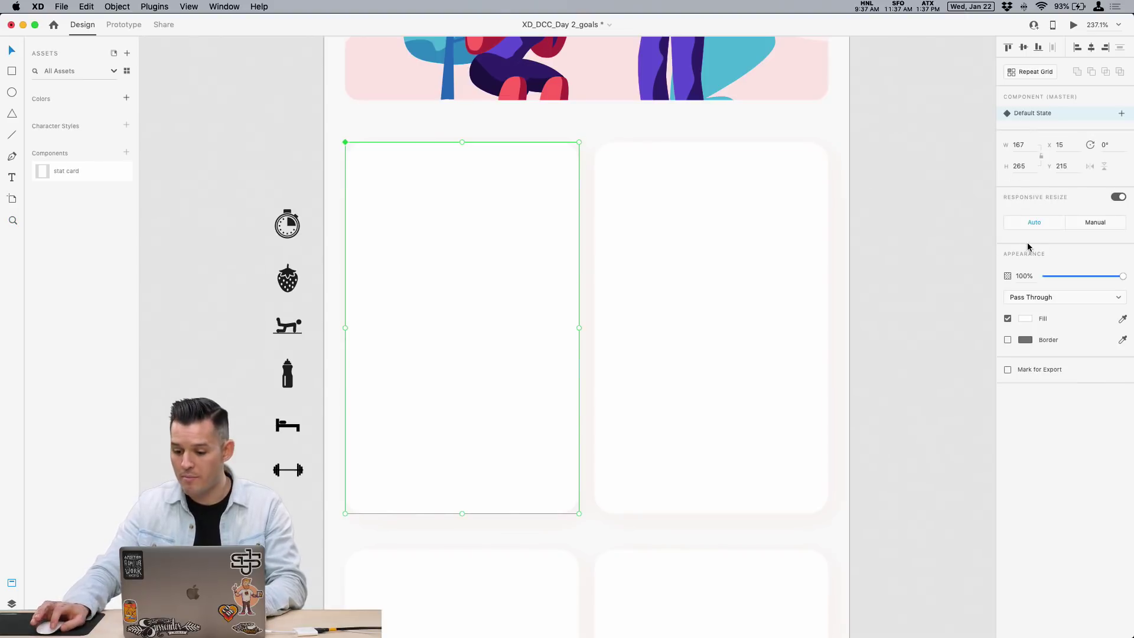
{"action": "double_click", "coordinate": [450, 261]}
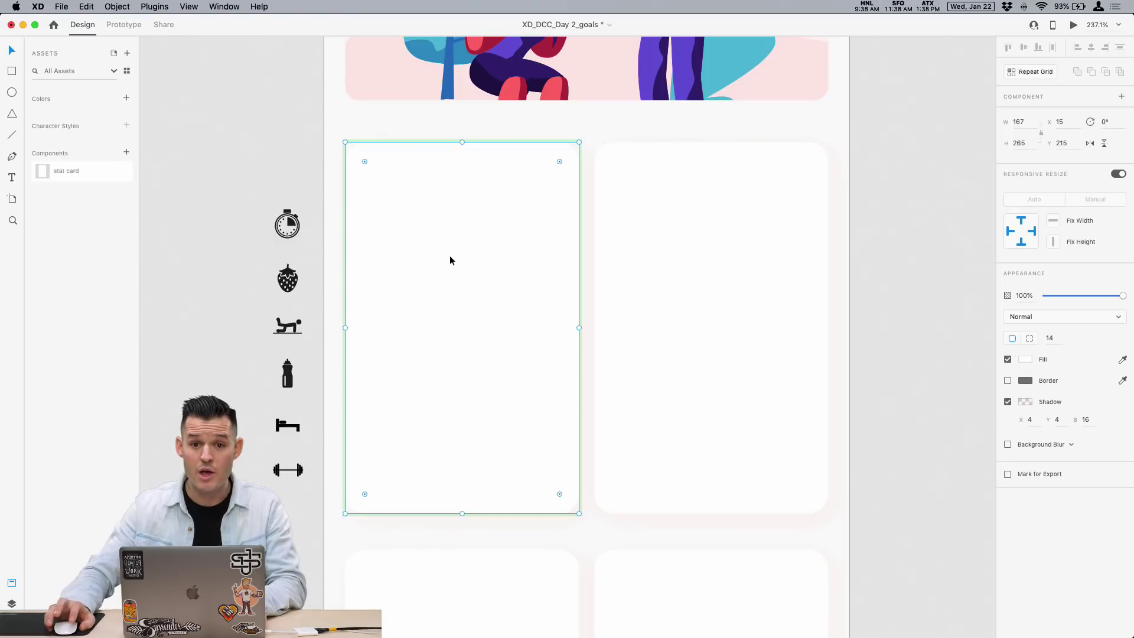
{"action": "left_click_drag", "start_coordinate": [559, 161], "coordinate": [501, 251]}
{"action": "key", "text": "super+z"}
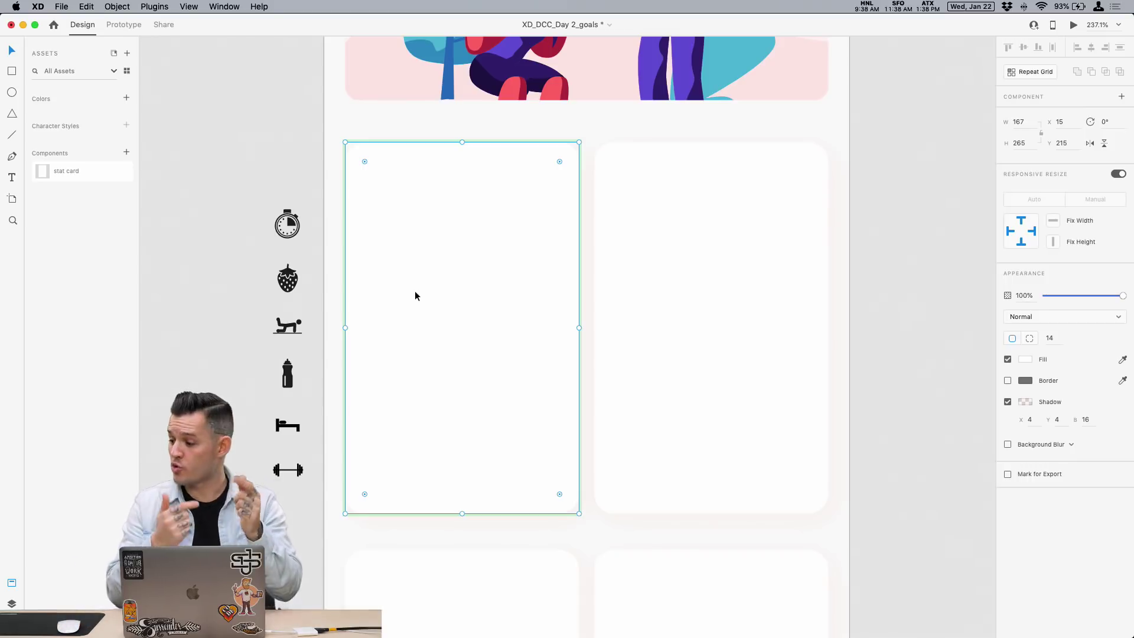
Undo the placed stat card copies, back to the single master card below the banner.
{"action": "left_click", "coordinate": [719, 276]}
{"action": "key", "text": "super+z"}
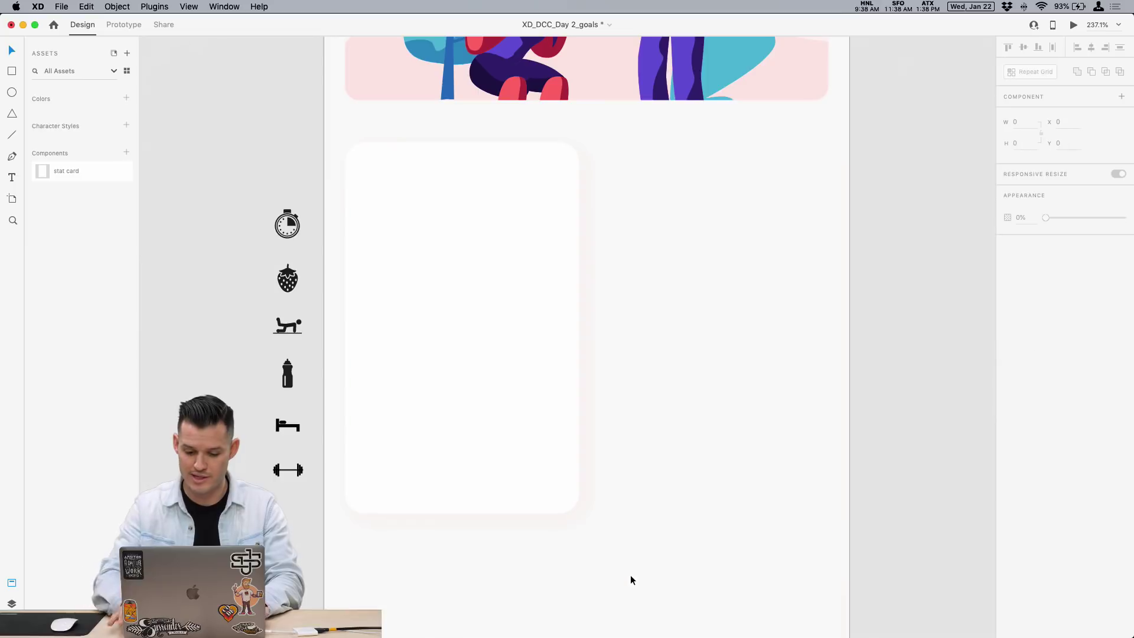
{"action": "left_click_drag", "start_coordinate": [604, 355], "coordinate": [673, 380]}
Copy the "Dashboard" heading from the header and place the copy near the stat card's upper-left corner at X 26, Y 232.
{"action": "key", "text": "super+minus"}
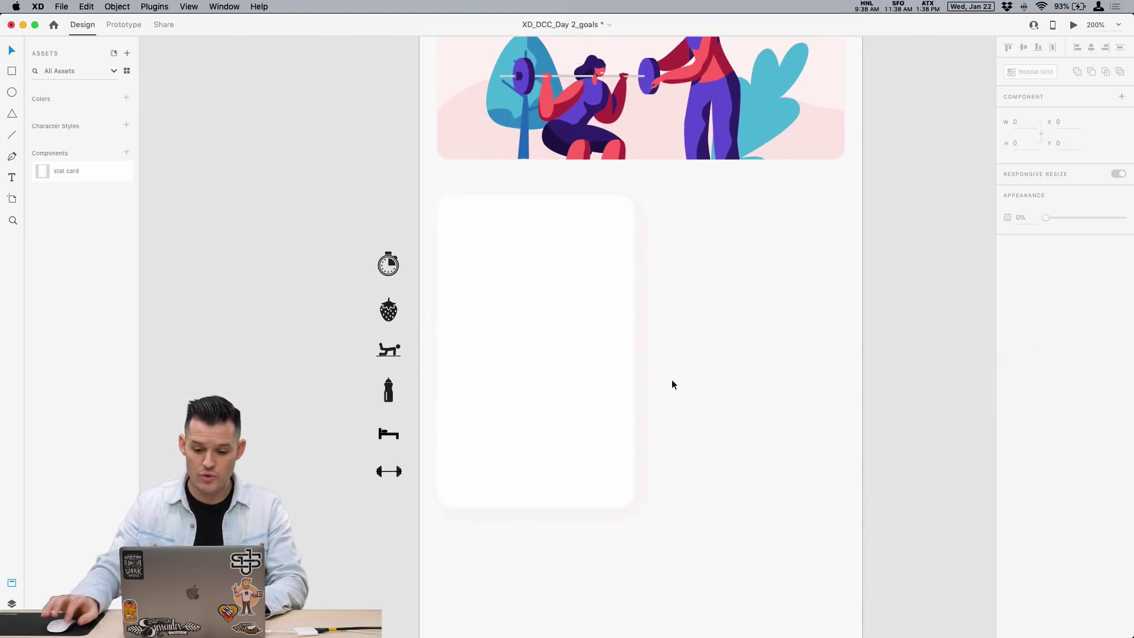
{"action": "scroll", "coordinate": [671, 379], "scroll_direction": "up", "scroll_amount": 5}
{"action": "double_click", "coordinate": [456, 119]}
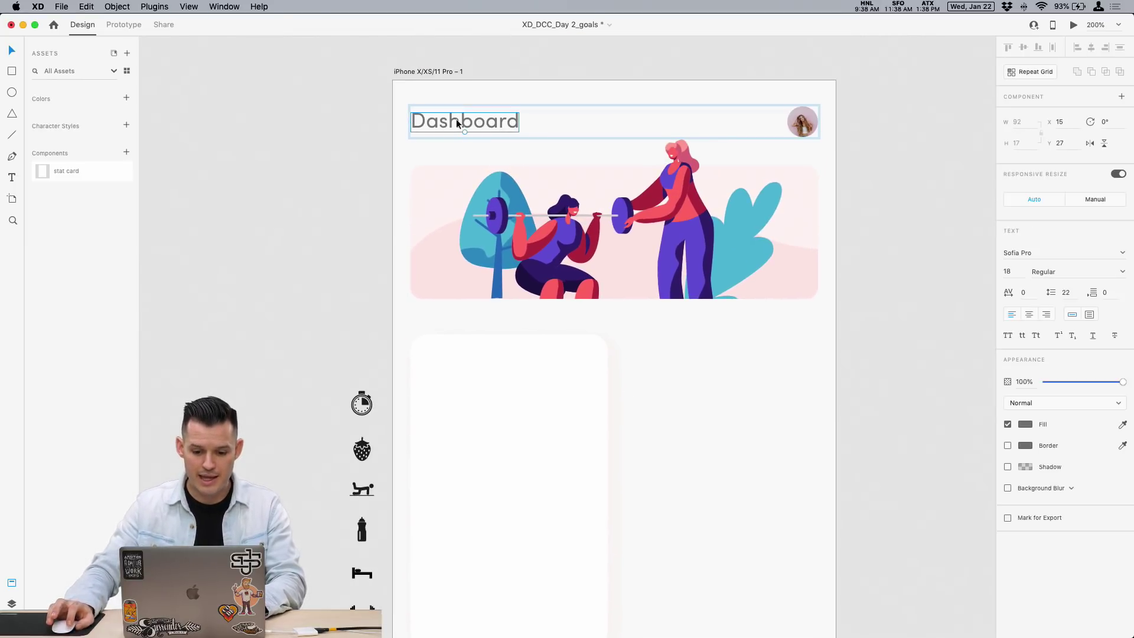
{"action": "key", "text": "super+c"}
{"action": "scroll", "coordinate": [498, 225], "scroll_direction": "down", "scroll_amount": 5}
{"action": "left_click", "coordinate": [498, 223]}
{"action": "key", "text": "super+v"}
{"action": "left_click_drag", "start_coordinate": [602, 335], "coordinate": [465, 154]}
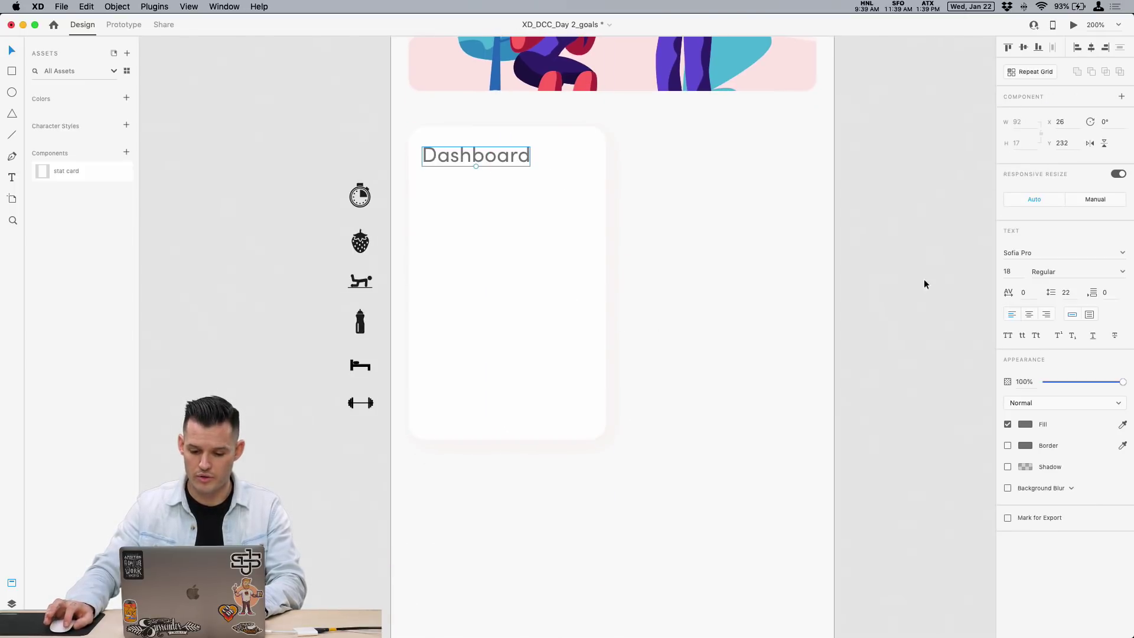
Set the copied heading's font size to 13 and change its text to "Yoga".
{"action": "left_click", "coordinate": [1010, 272]}
{"action": "type", "text": "13"}
{"action": "key", "text": "Return"}
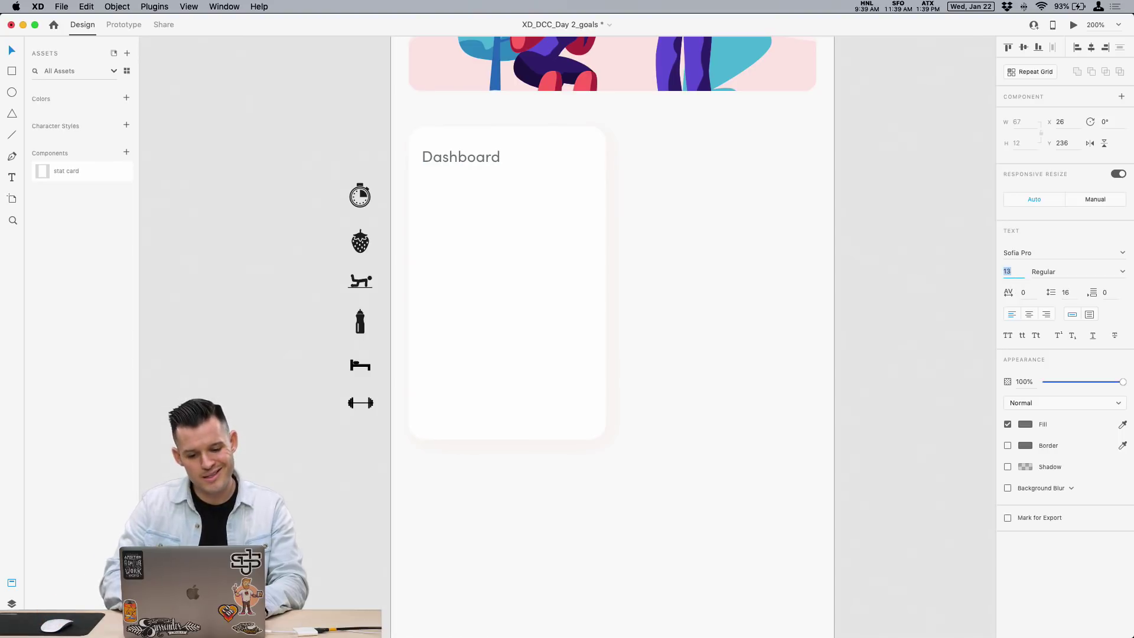
{"action": "double_click", "coordinate": [481, 159]}
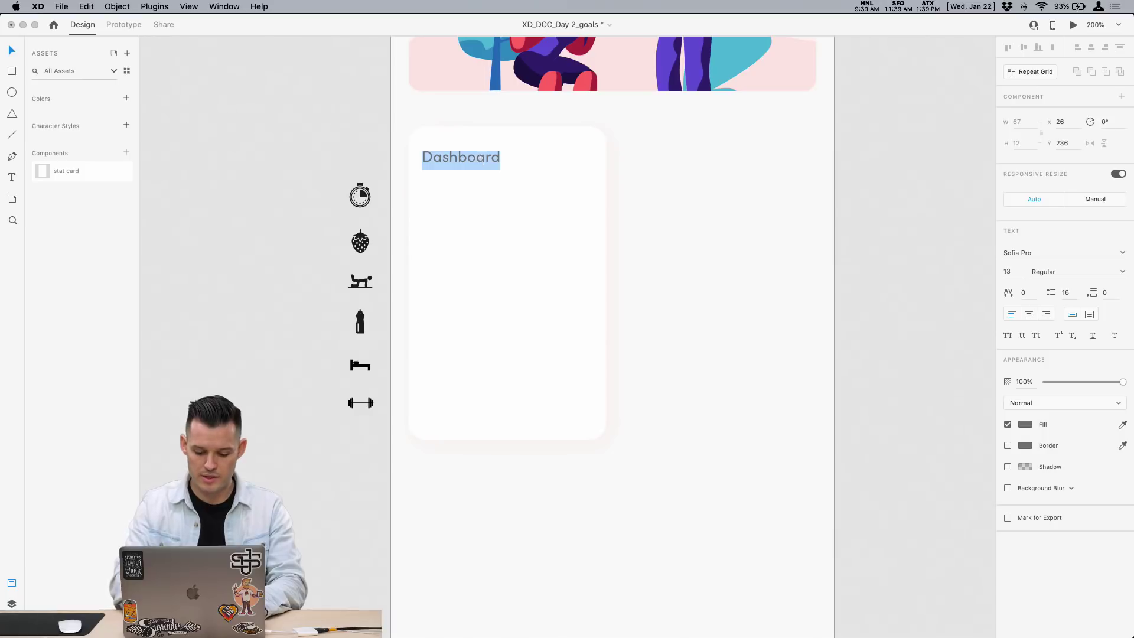
{"action": "type", "text": "Yoga"}
{"action": "key", "text": "Escape"}
{"action": "scroll", "coordinate": [591, 172], "scroll_direction": "left", "scroll_amount": 2}
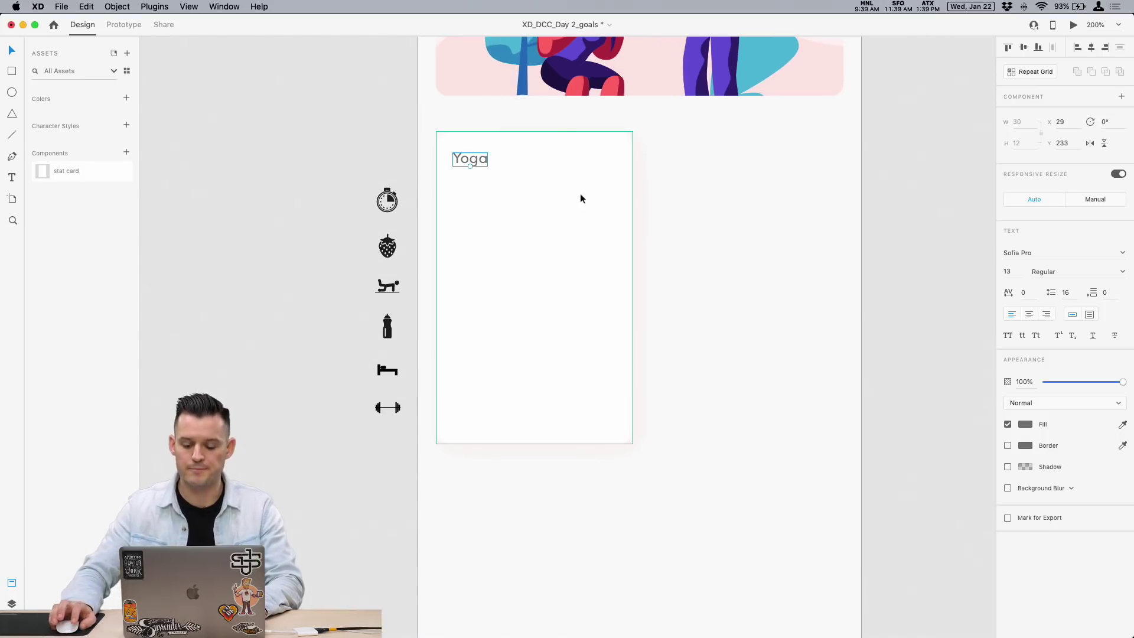
Move the yoga pose icon into the card, align it vertically with the "Yoga" title, and shift it to about X 146.
{"action": "left_click_drag", "start_coordinate": [383, 286], "coordinate": [494, 160]}
{"action": "left_click", "coordinate": [486, 159], "text": "shift"}
{"action": "left_click", "coordinate": [1023, 48]}
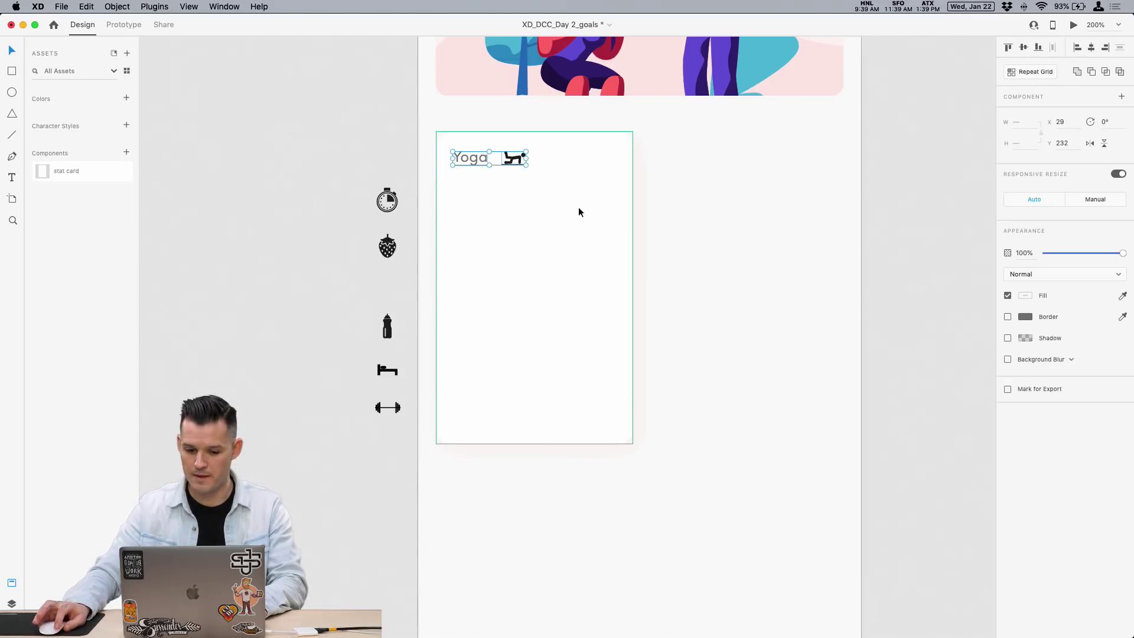
{"action": "left_click", "coordinate": [525, 167]}
{"action": "left_click_drag", "start_coordinate": [519, 159], "coordinate": [606, 160]}
Fill the yoga icon with the saved purple #614CD4.
{"action": "left_click", "coordinate": [1025, 295]}
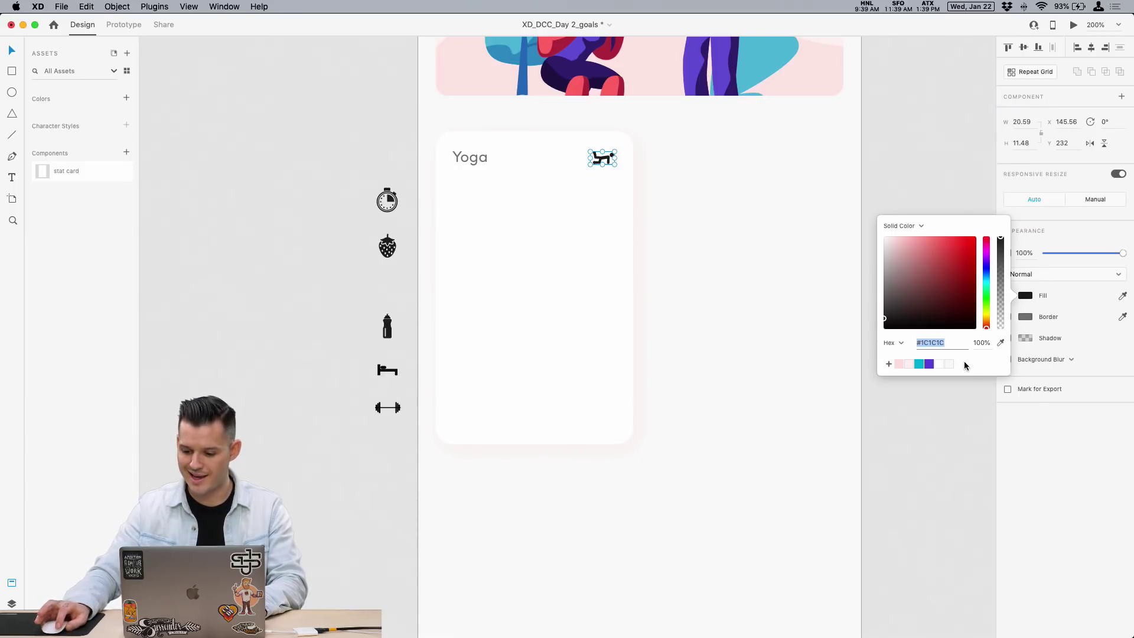
{"action": "left_click", "coordinate": [898, 364]}
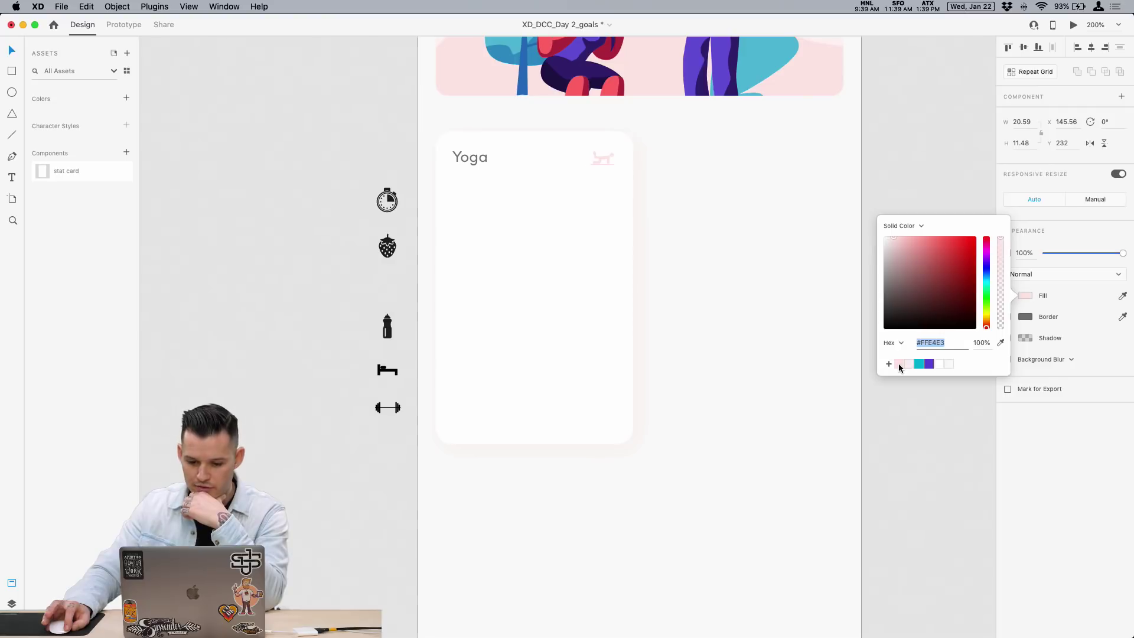
{"action": "left_click", "coordinate": [929, 364]}
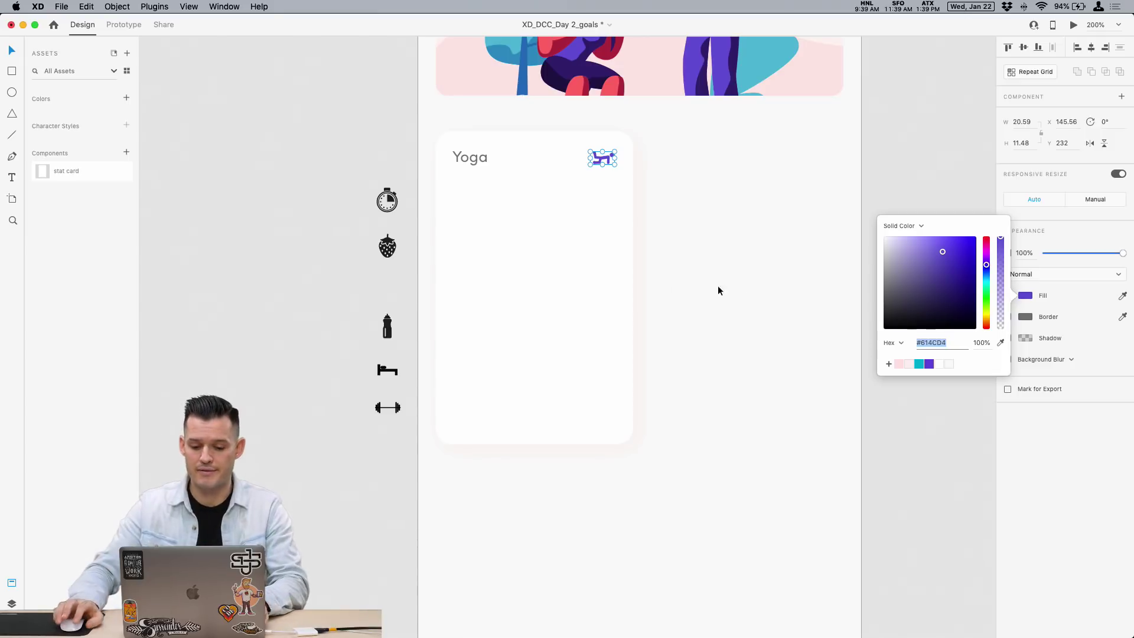
{"action": "left_click", "coordinate": [617, 277]}
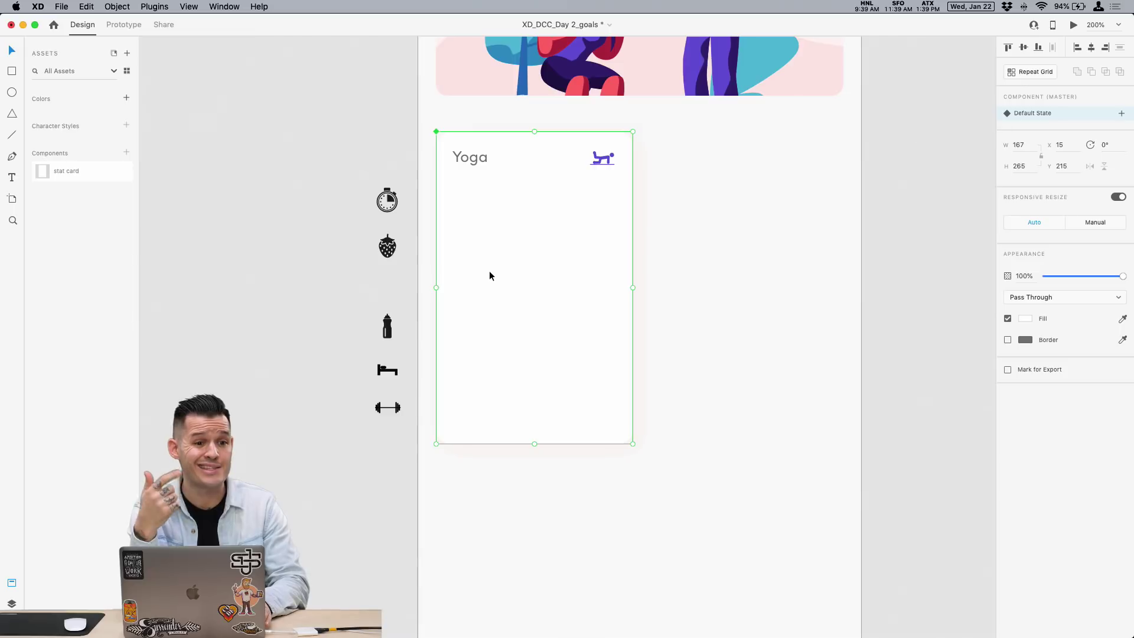
Draw a circle below the "Yoga" title, center it in the card, and resize it to 146 × 146 at X 26, Y 281.
{"action": "key", "text": "super+equal"}
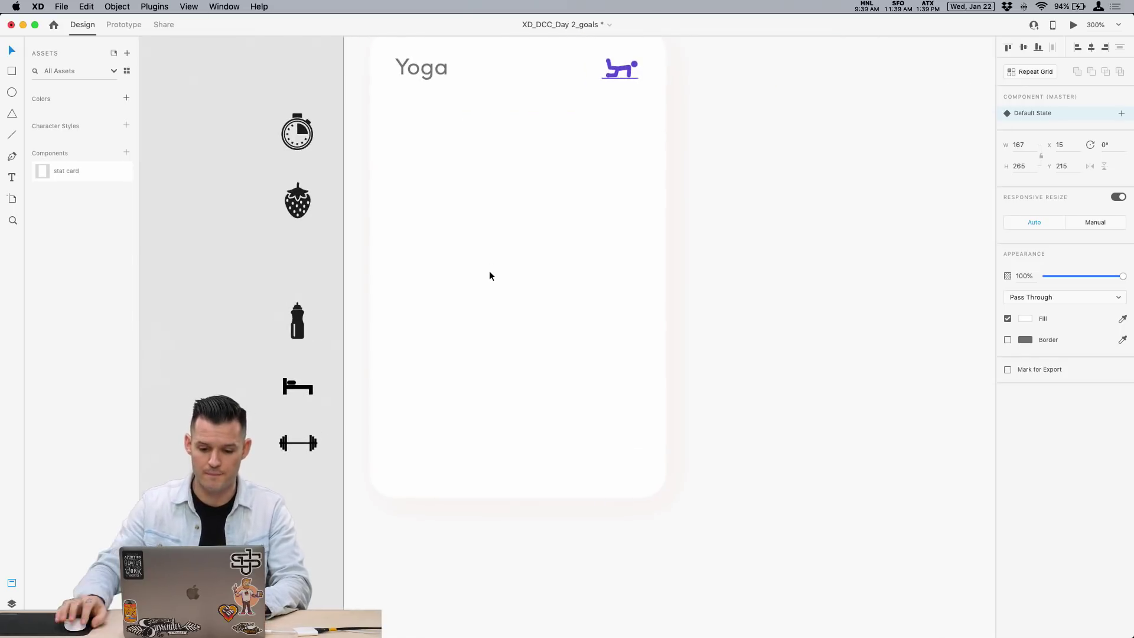
{"action": "key", "text": "e"}
{"action": "left_click_drag", "start_coordinate": [425, 220], "coordinate": [696, 520]}
{"action": "left_click_drag", "start_coordinate": [597, 391], "coordinate": [577, 363]}
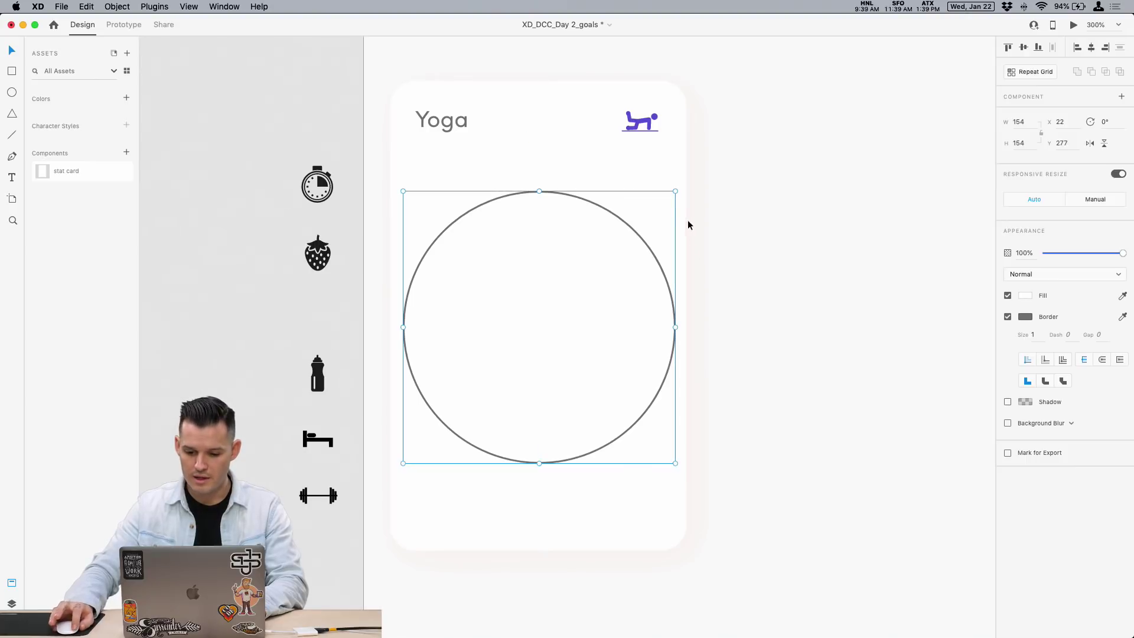
{"action": "left_click_drag", "start_coordinate": [675, 191], "coordinate": [668, 199]}
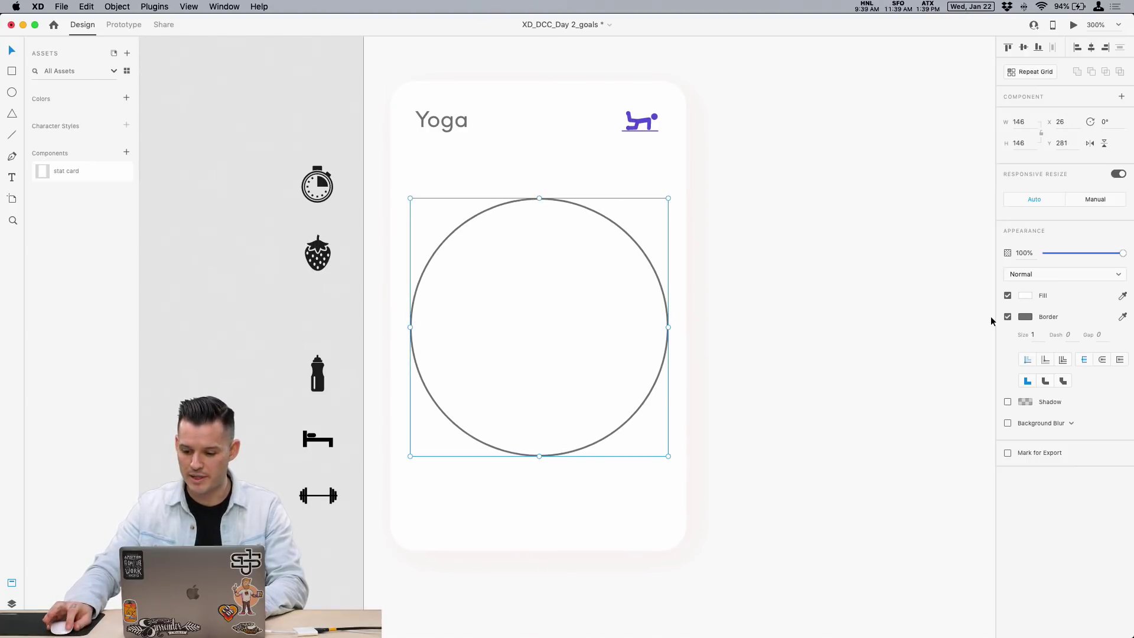
Remove the circle's border and fill it with the saved light gray #F9F9F9.
{"action": "left_click", "coordinate": [1007, 317]}
{"action": "left_click", "coordinate": [1025, 296]}
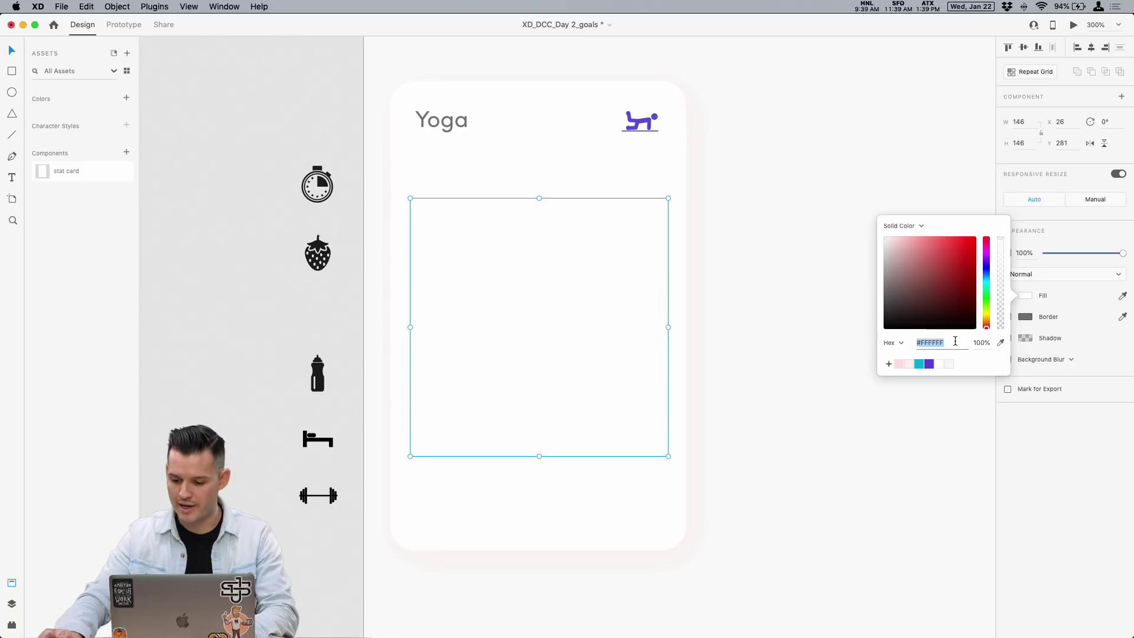
{"action": "left_click", "coordinate": [948, 364]}
{"action": "left_click", "coordinate": [554, 322]}
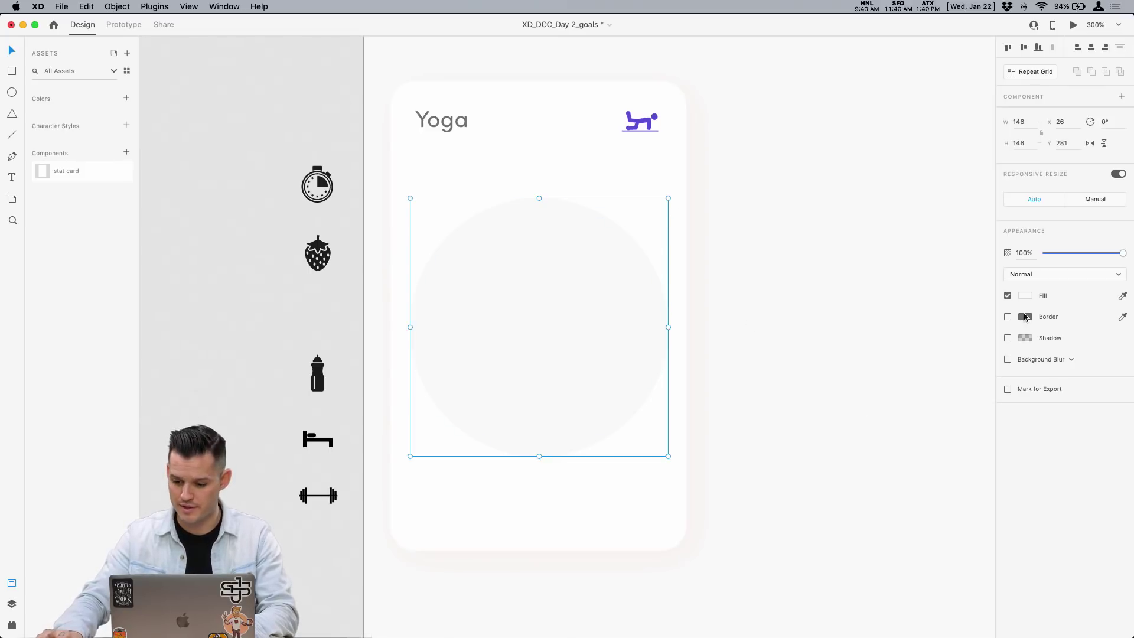
Fill a copy of the circle with the saved teal and shrink it around its center to form the ring's inner cutout.
{"action": "left_click", "coordinate": [1025, 295]}
{"action": "left_click", "coordinate": [922, 366]}
{"action": "left_click", "coordinate": [606, 216]}
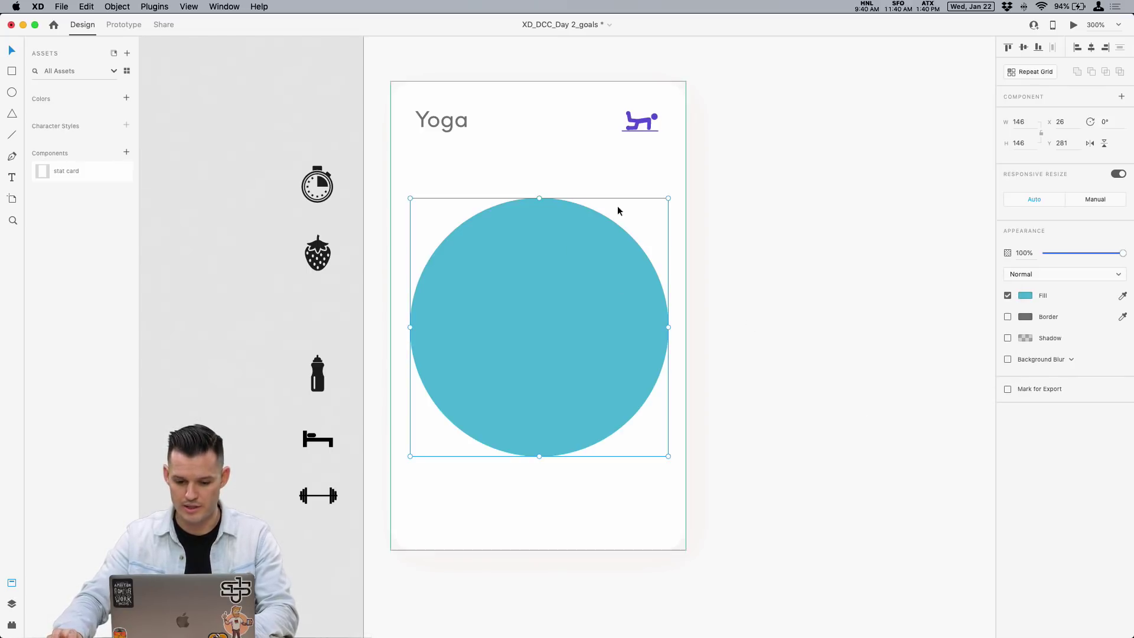
{"action": "left_click_drag", "start_coordinate": [668, 198], "coordinate": [648, 228]}
Subtract the smaller teal circle from the light gray circle to form a ring.
{"action": "left_click", "coordinate": [579, 224], "text": "shift"}
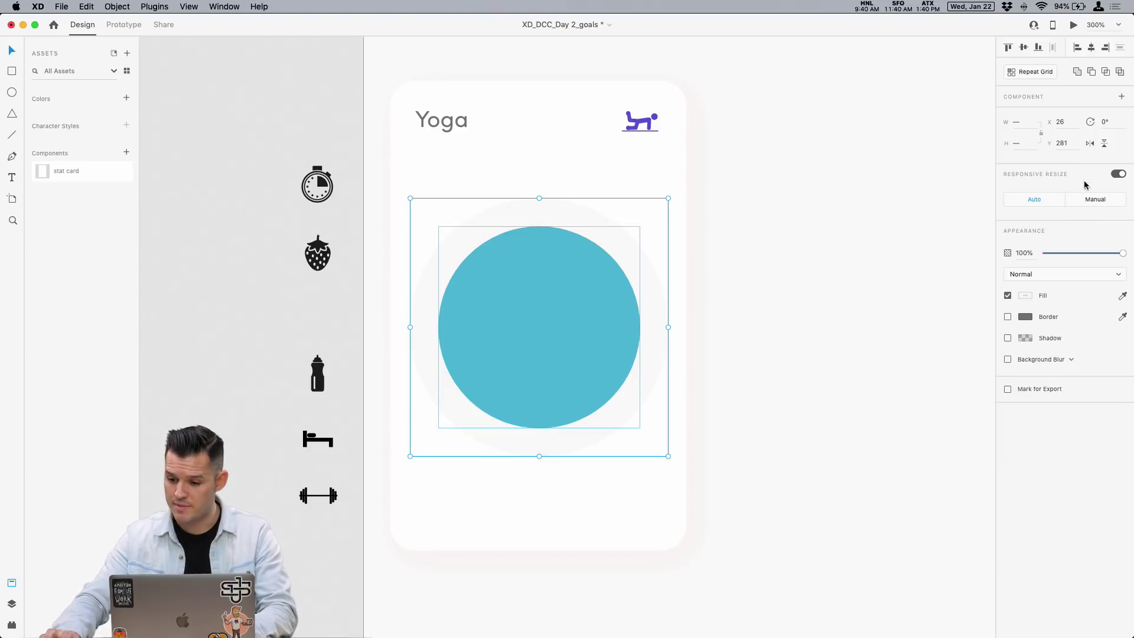
{"action": "left_click", "coordinate": [1091, 72]}
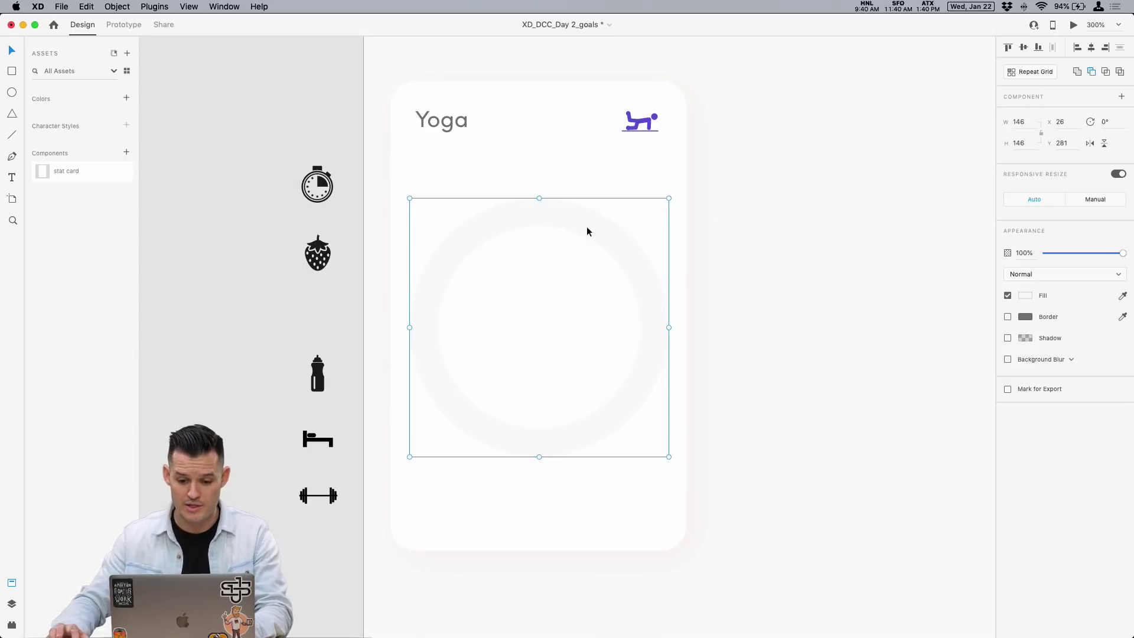
{"action": "left_click", "coordinate": [770, 240]}
Scale the ring down around its center to 134 × 134 at X 32, Y 287.
{"action": "left_click", "coordinate": [603, 232]}
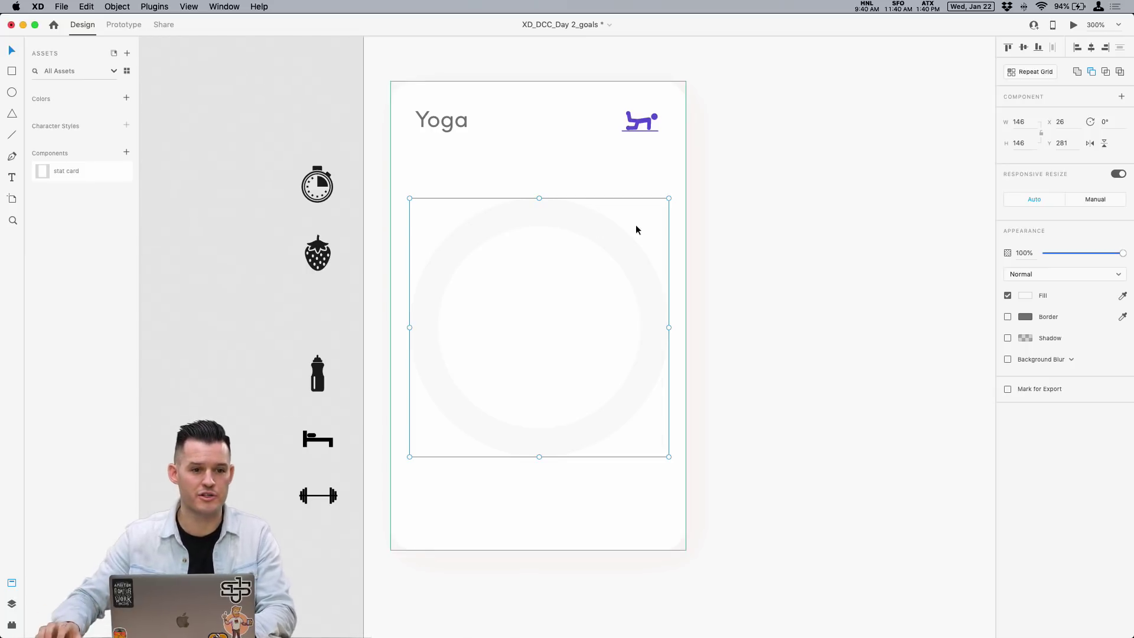
{"action": "left_click", "coordinate": [767, 155]}
{"action": "left_click", "coordinate": [564, 224]}
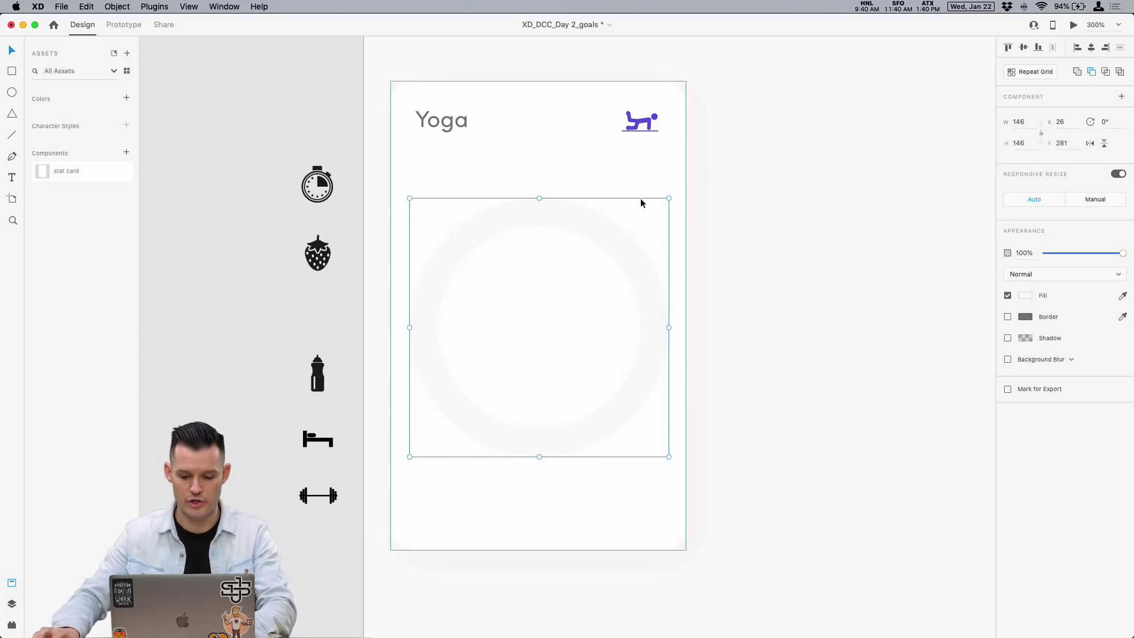
{"action": "left_click_drag", "start_coordinate": [668, 198], "coordinate": [658, 208]}
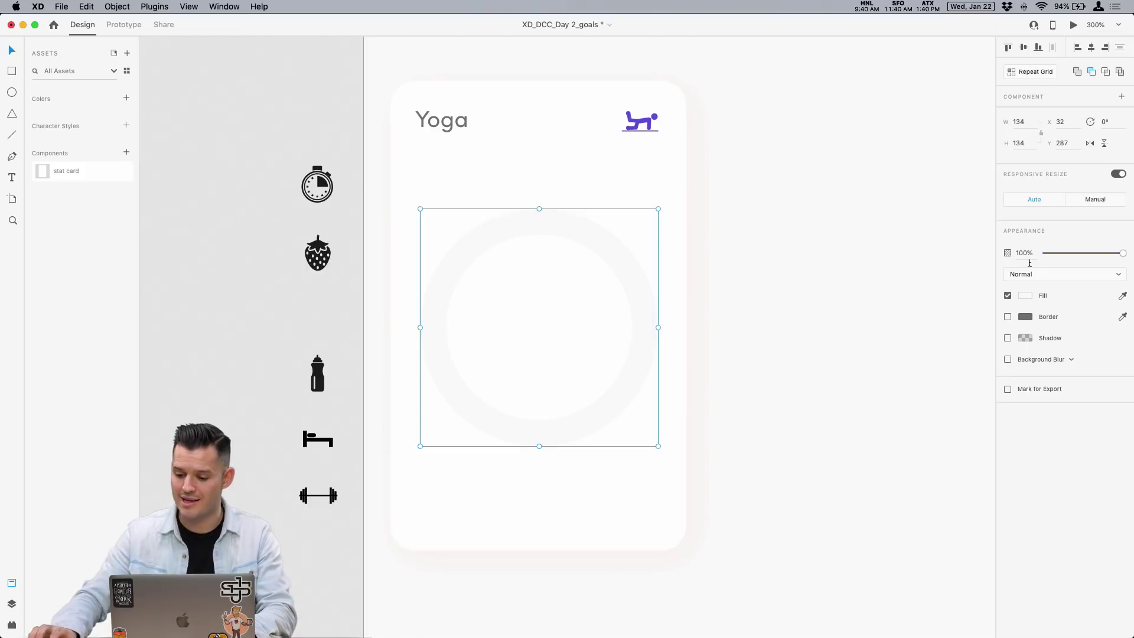
Fill the duplicate ring with the saved purple #614CD4 and move it straight down to Y 318.
{"action": "left_click", "coordinate": [1025, 296]}
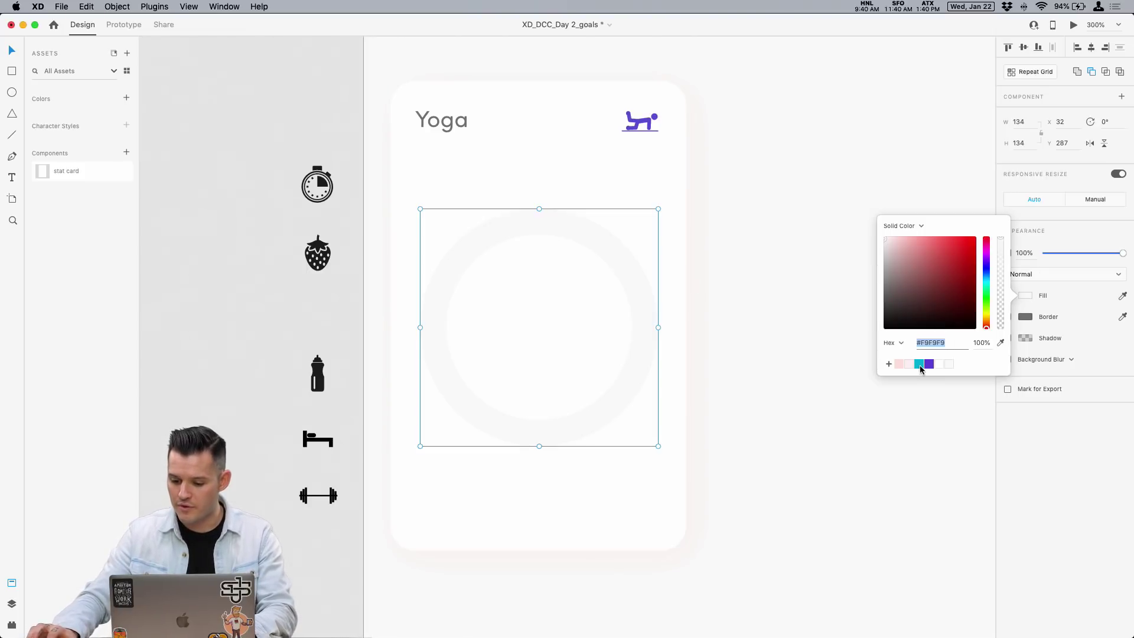
{"action": "left_click", "coordinate": [928, 364]}
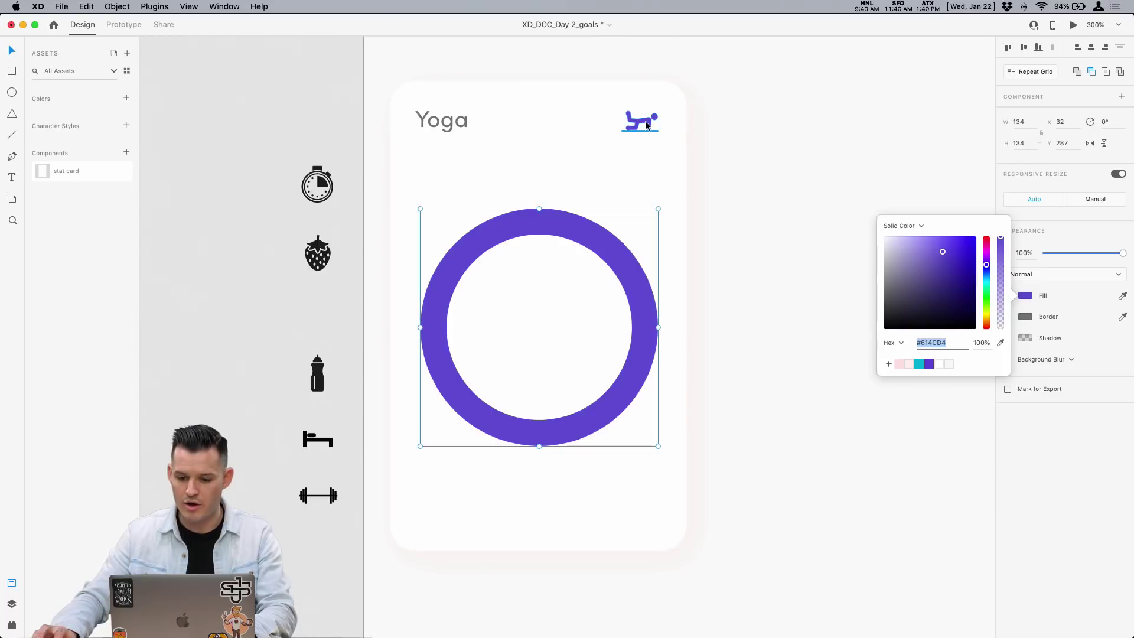
{"action": "left_click", "coordinate": [702, 260]}
{"action": "left_click_drag", "start_coordinate": [597, 237], "coordinate": [595, 291]}
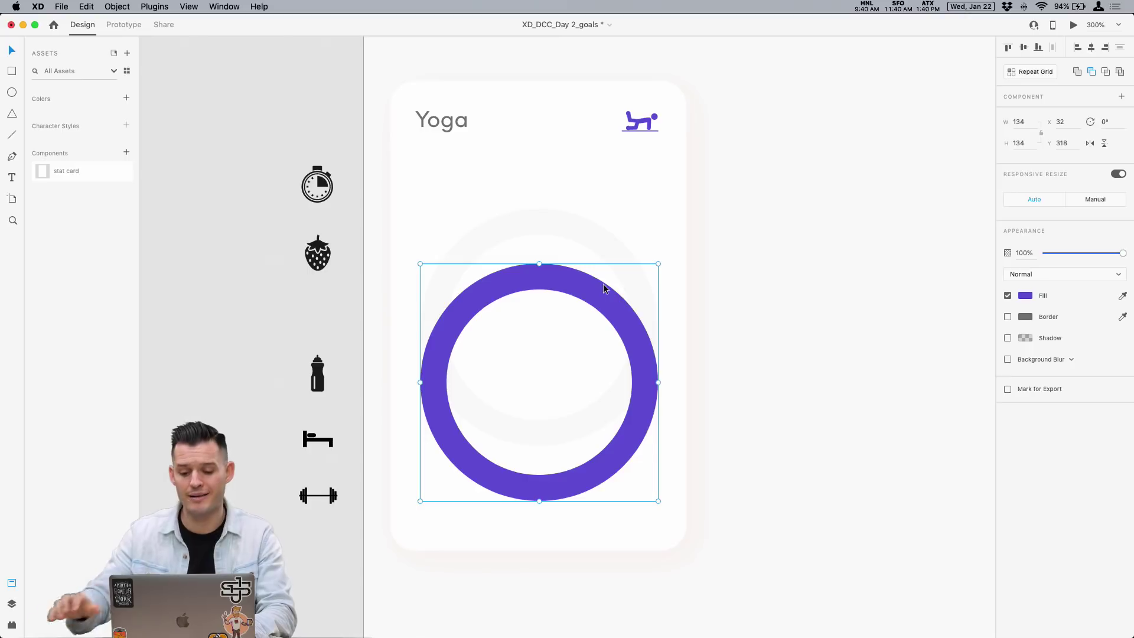
Draw a closed triangle about 106 × 102 with the Pen tool, from the purple ring's center over its upper-right part.
{"action": "key", "text": "p"}
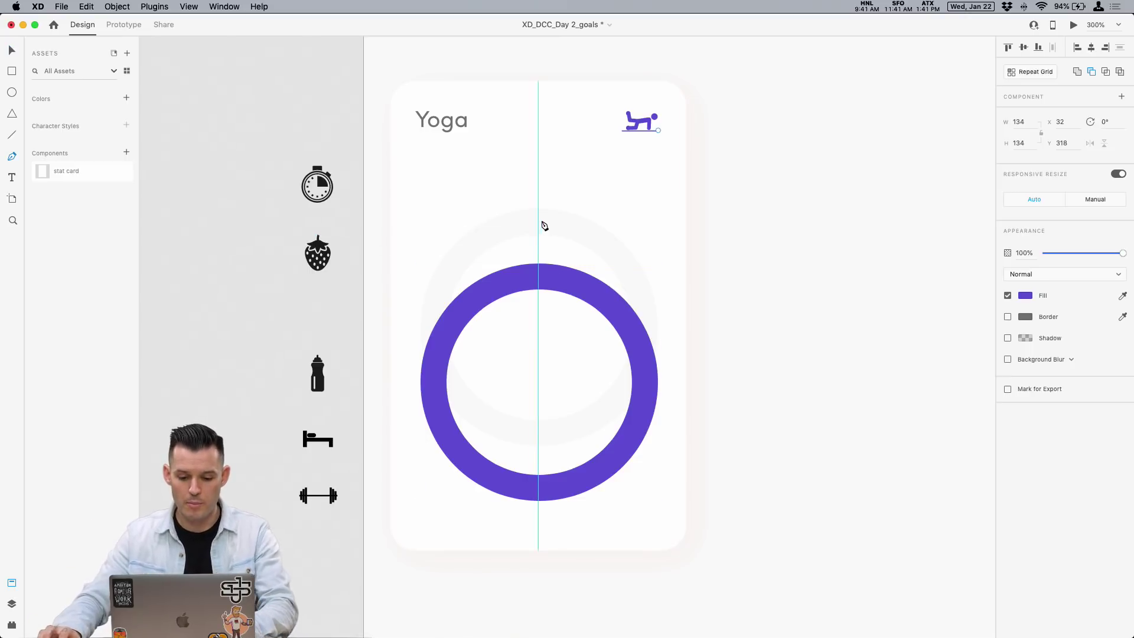
{"action": "left_click", "coordinate": [539, 382]}
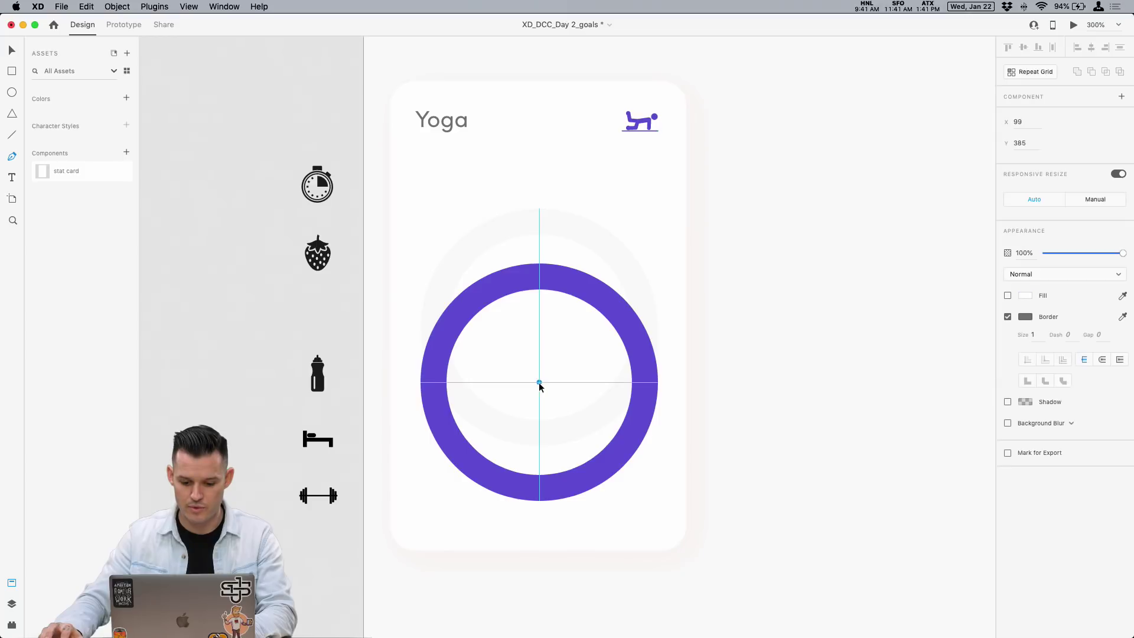
{"action": "left_click", "coordinate": [539, 202]}
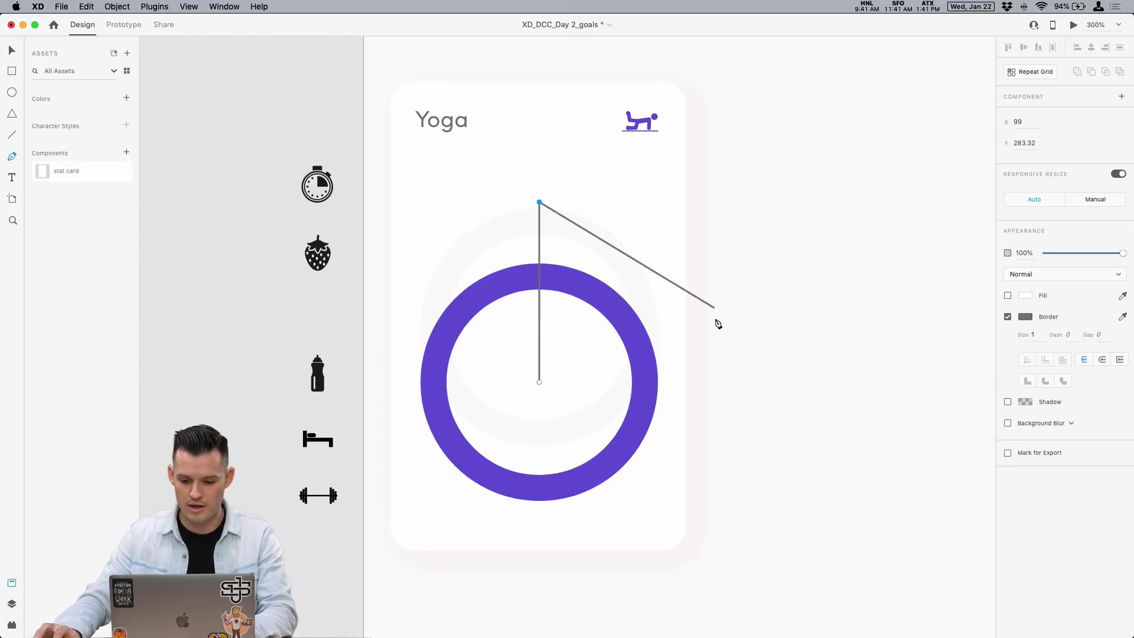
{"action": "left_click", "coordinate": [727, 293]}
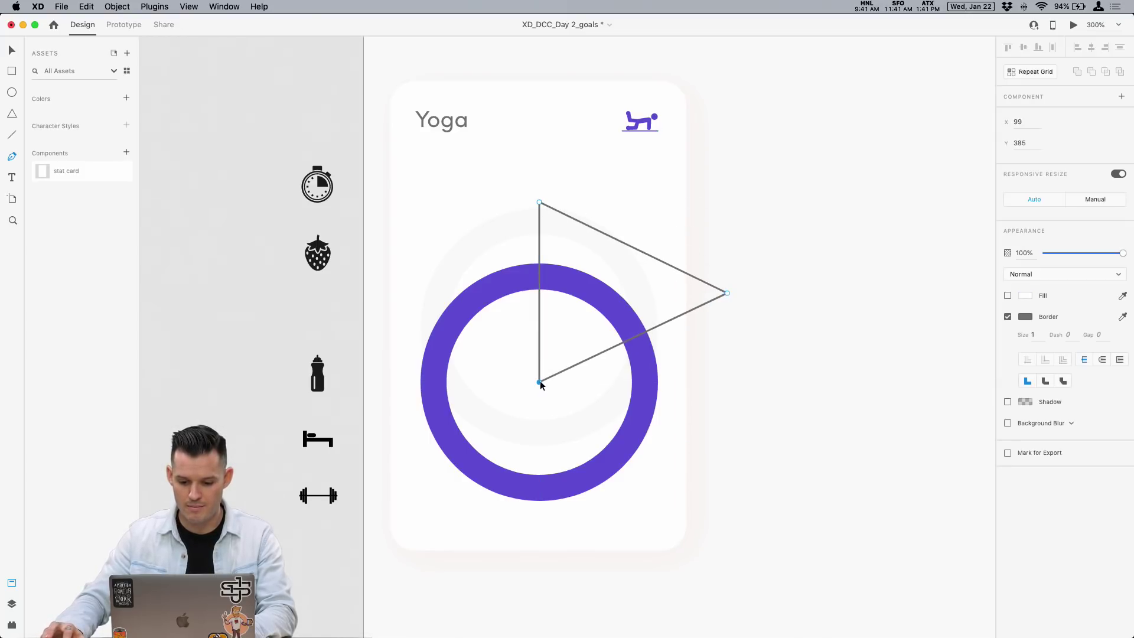
{"action": "key", "text": "Escape"}
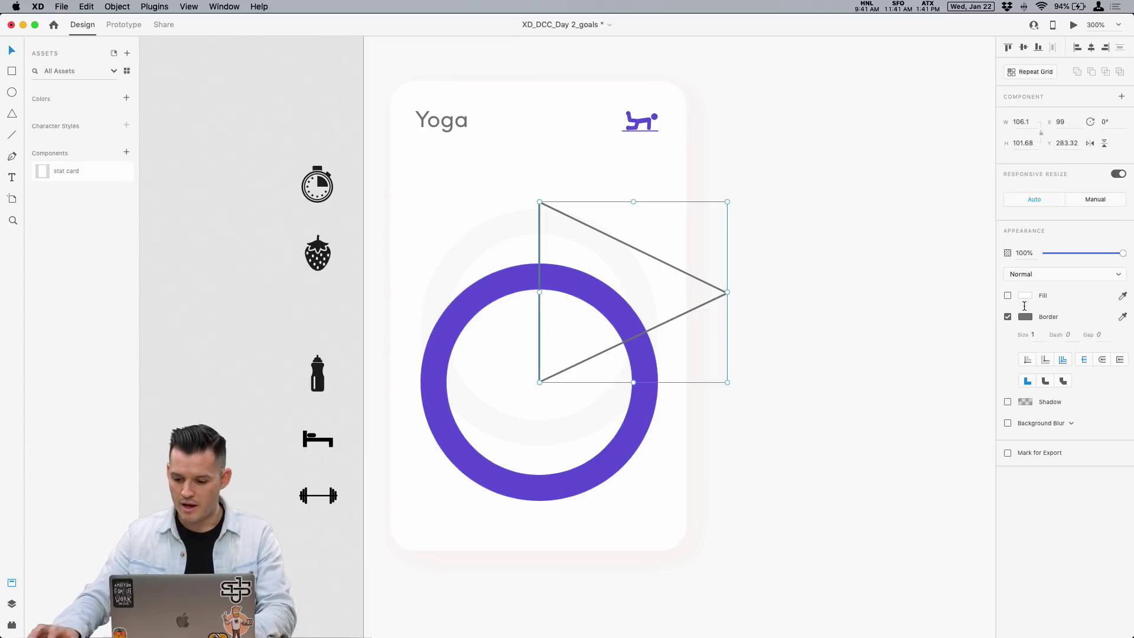
Give the triangle a fill without a border and subtract it from the purple ring.
{"action": "left_click", "coordinate": [1007, 296]}
{"action": "left_click", "coordinate": [1008, 317]}
{"action": "left_click", "coordinate": [562, 306]}
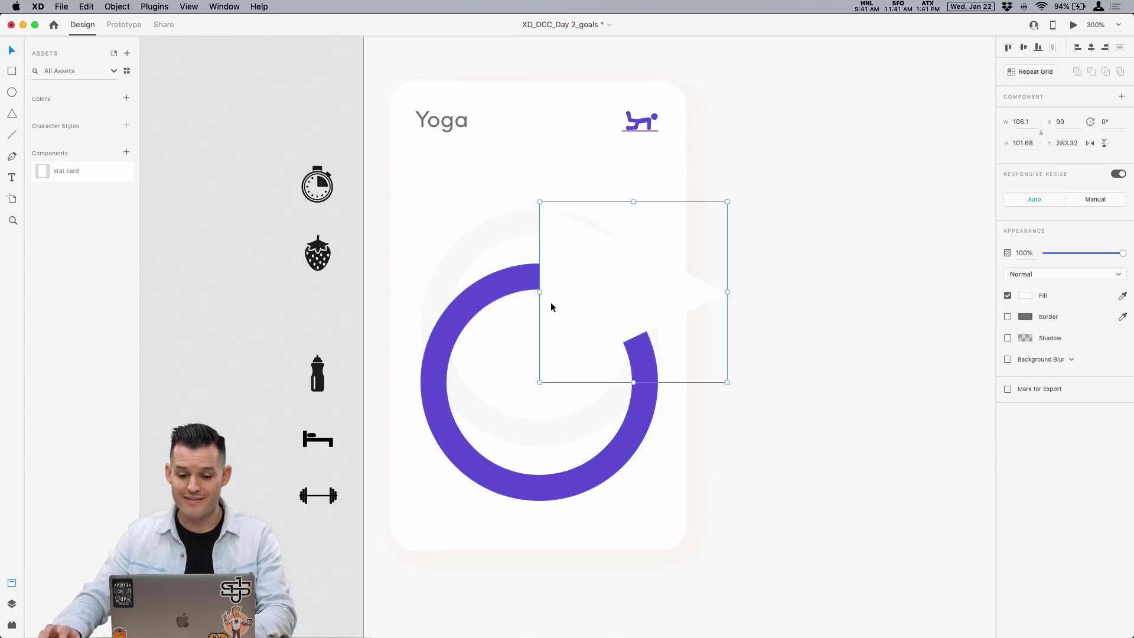
{"action": "left_click", "coordinate": [496, 291], "text": "shift"}
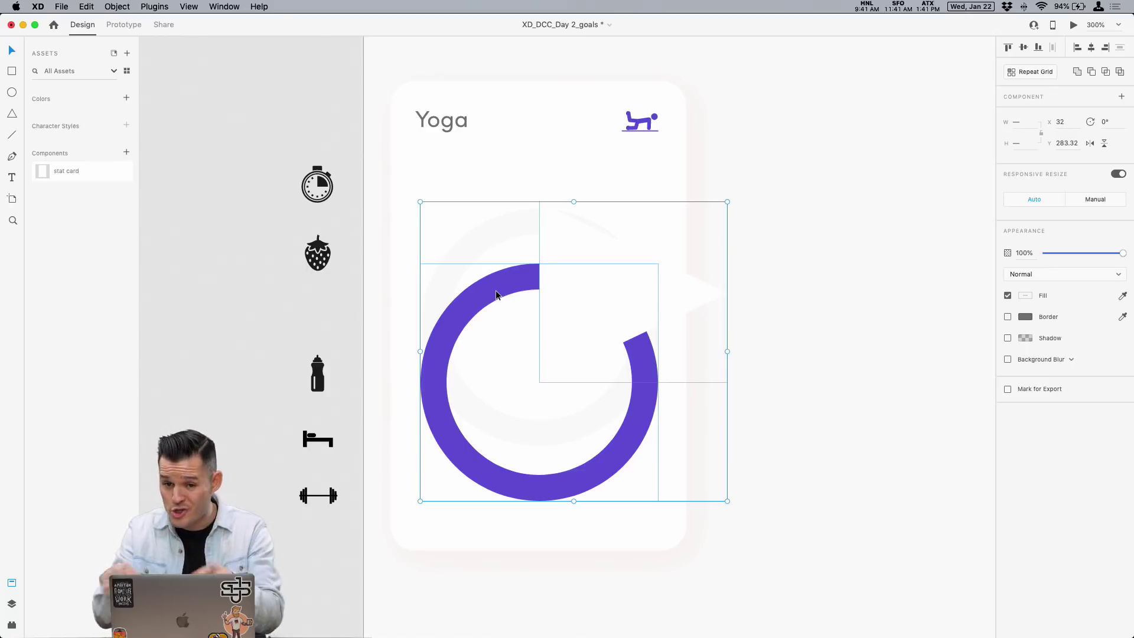
{"action": "left_click", "coordinate": [1091, 71]}
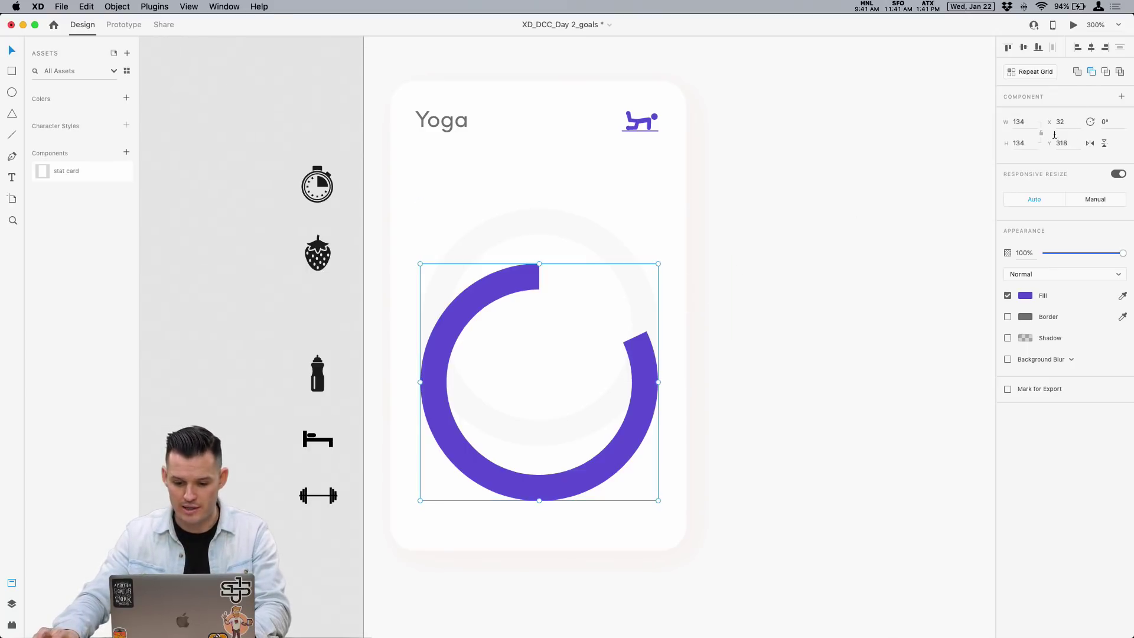
Move the cut purple ring back onto the light gray ring at Y 287 and rotate it to 114°.
{"action": "left_click", "coordinate": [893, 337]}
{"action": "left_click_drag", "start_coordinate": [519, 288], "coordinate": [522, 233]}
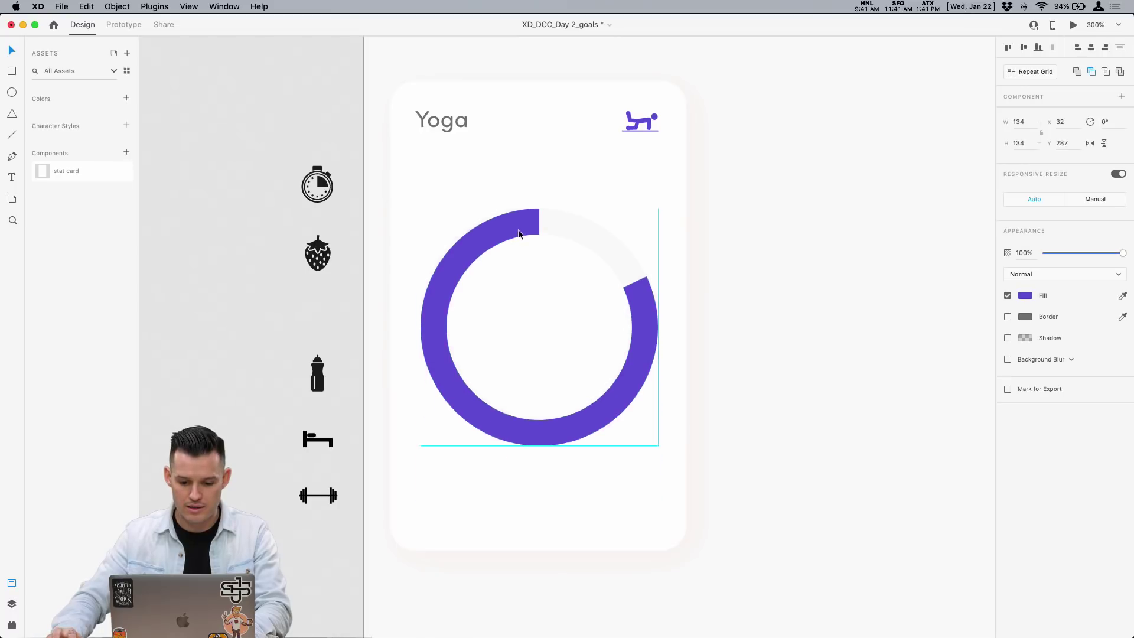
{"action": "left_click_drag", "start_coordinate": [661, 207], "coordinate": [584, 458]}
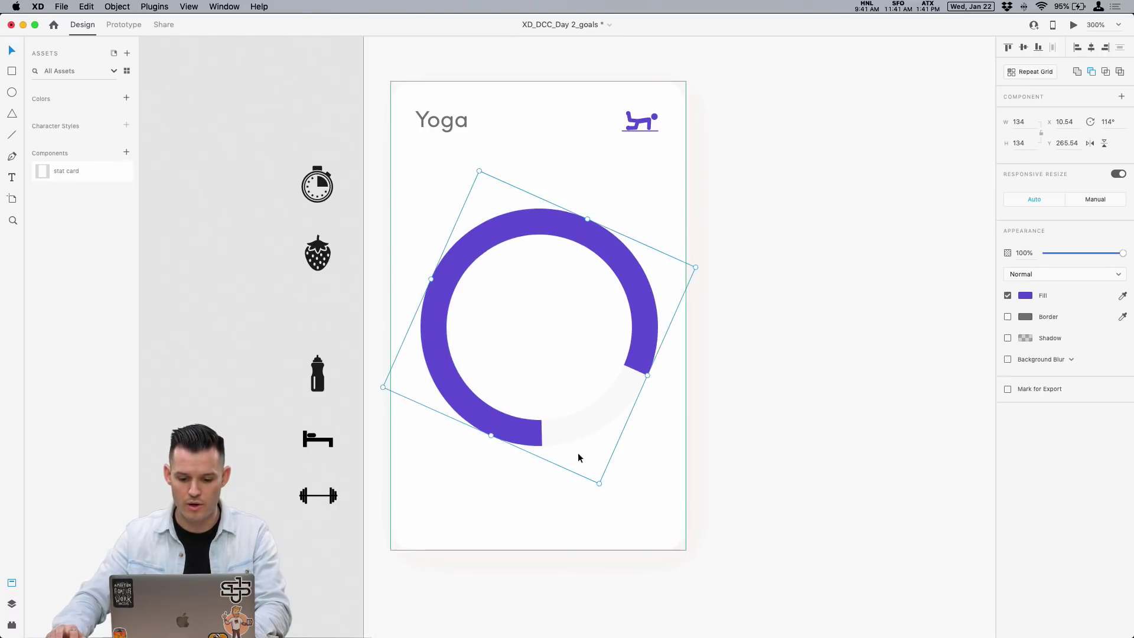
{"action": "left_click", "coordinate": [744, 379]}
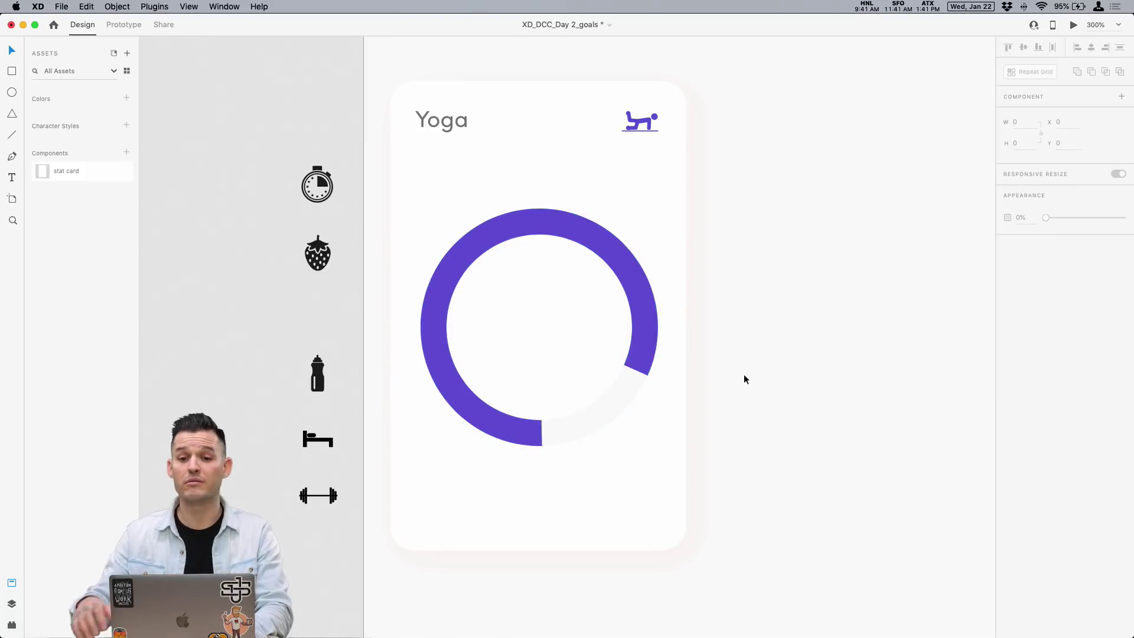
Place a copy of the Yoga title in the ring's center reading "82%" and format it at size 24, center-aligned.
{"action": "left_click", "coordinate": [441, 122]}
{"action": "left_click_drag", "start_coordinate": [448, 126], "coordinate": [544, 325]}
{"action": "double_click", "coordinate": [544, 325]}
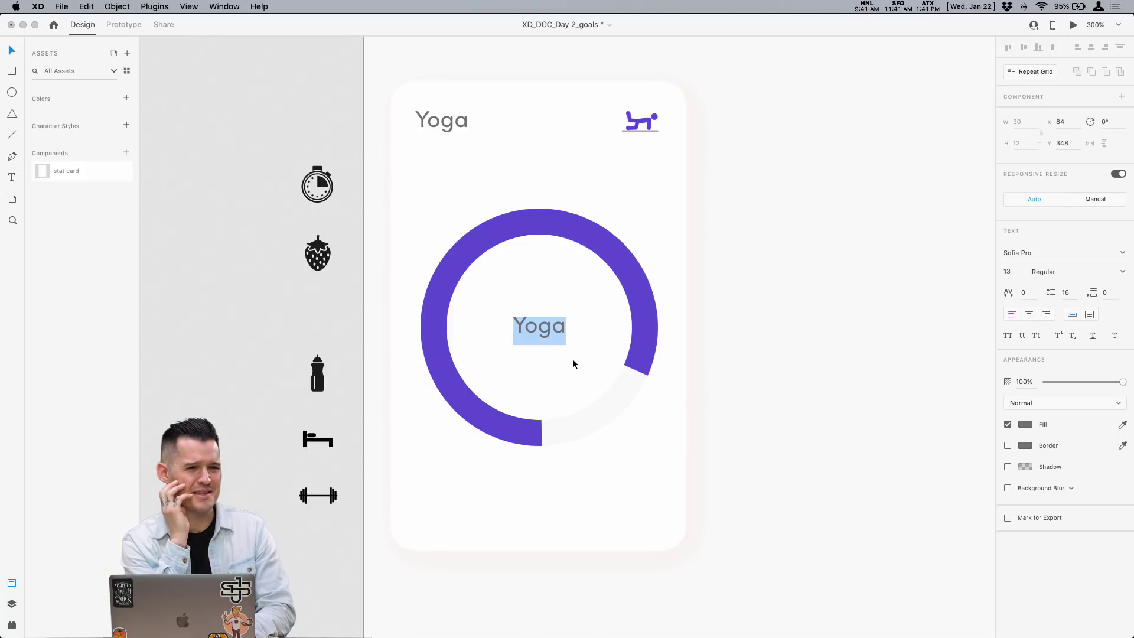
{"action": "type", "text": "82"}
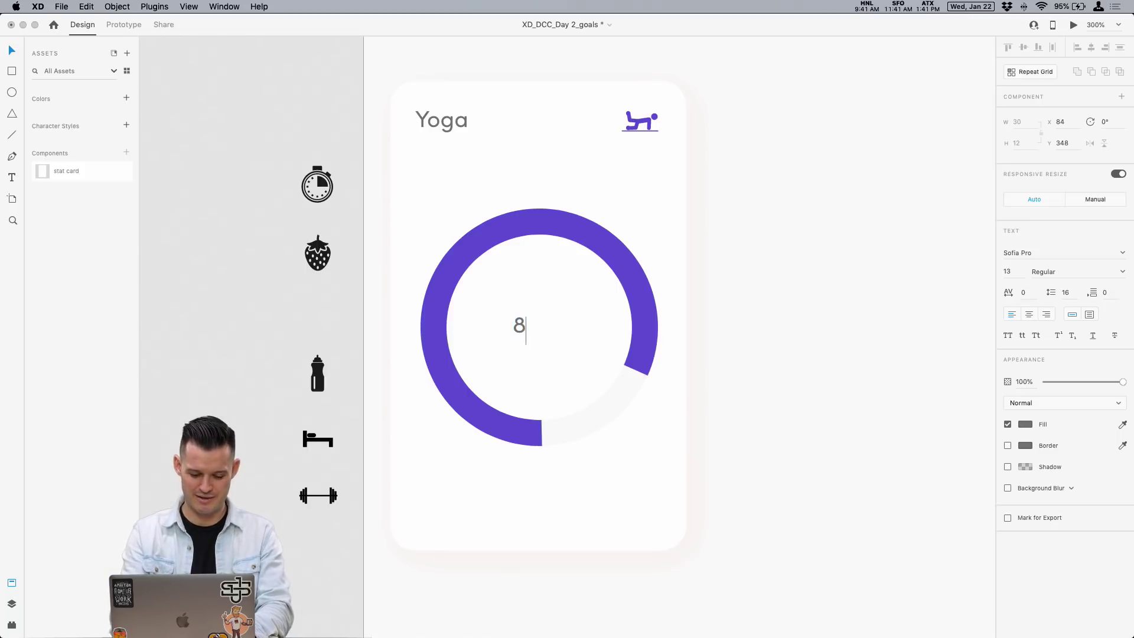
{"action": "key", "text": "Escape"}
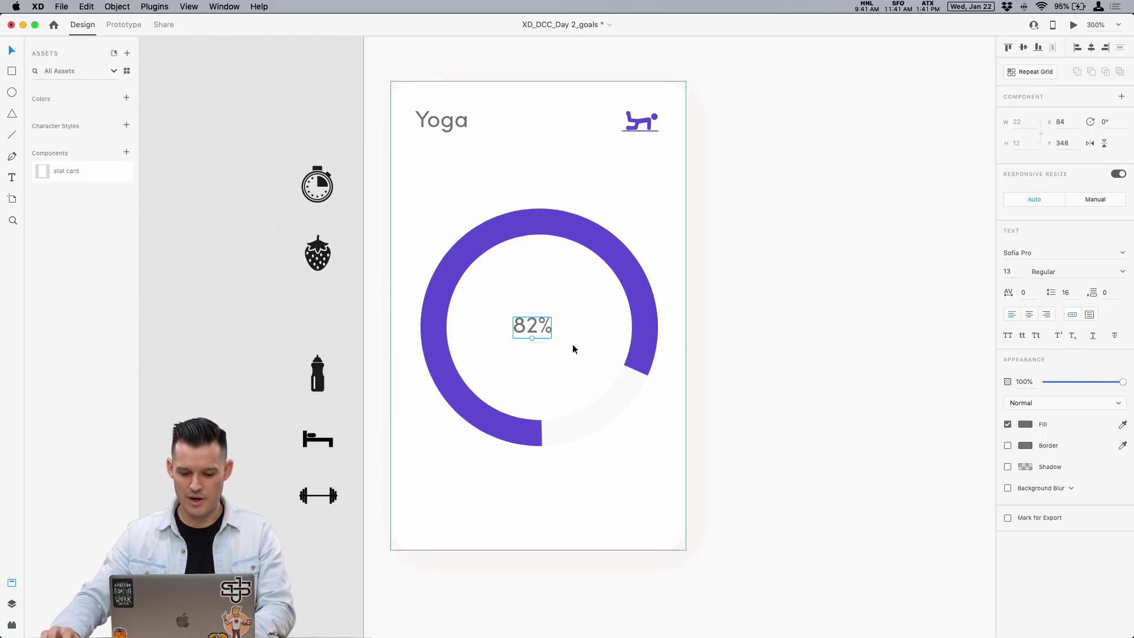
{"action": "left_click_drag", "start_coordinate": [532, 339], "coordinate": [547, 320]}
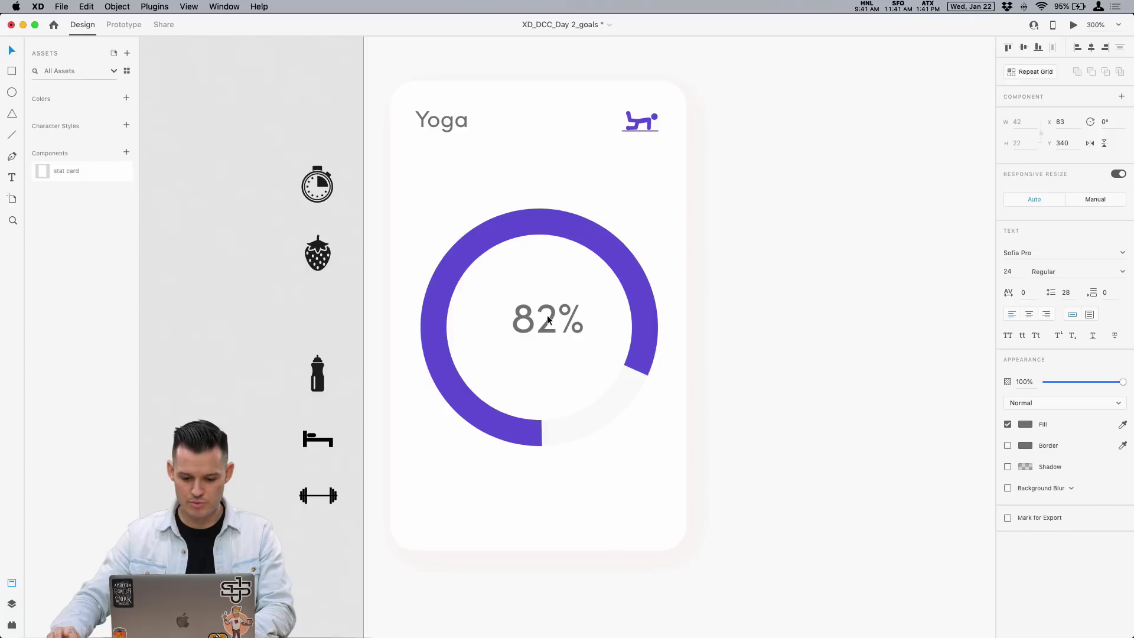
{"action": "left_click", "coordinate": [1029, 314]}
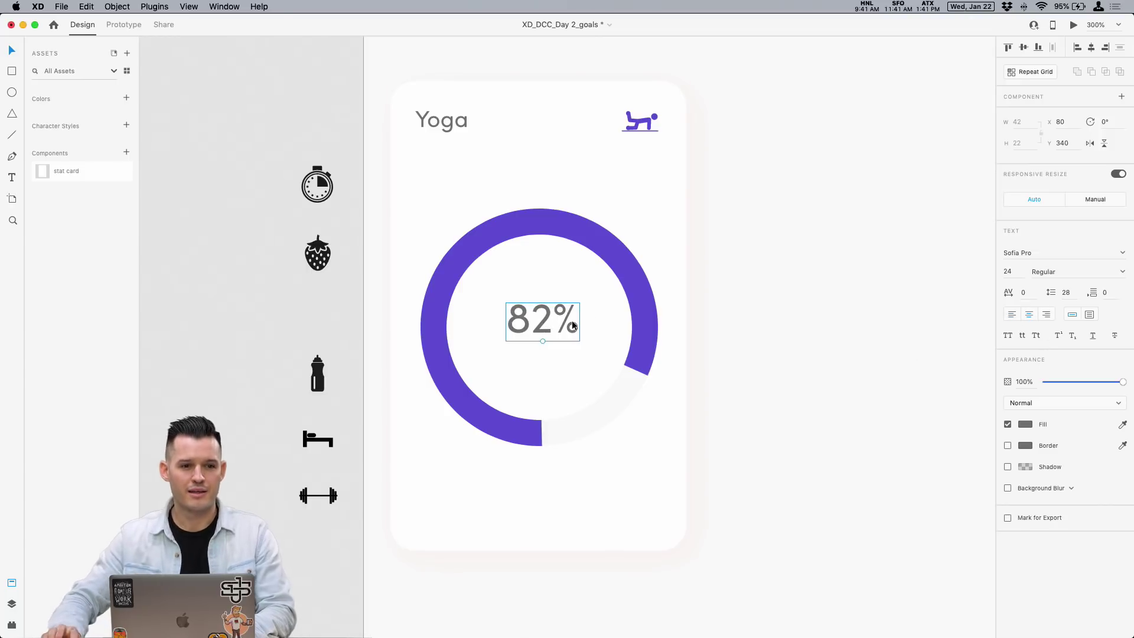
Duplicate the 82% text directly below itself and change the copy to "of daily goal".
{"action": "left_click_drag", "start_coordinate": [573, 324], "coordinate": [546, 351]}
{"action": "double_click", "coordinate": [546, 350]}
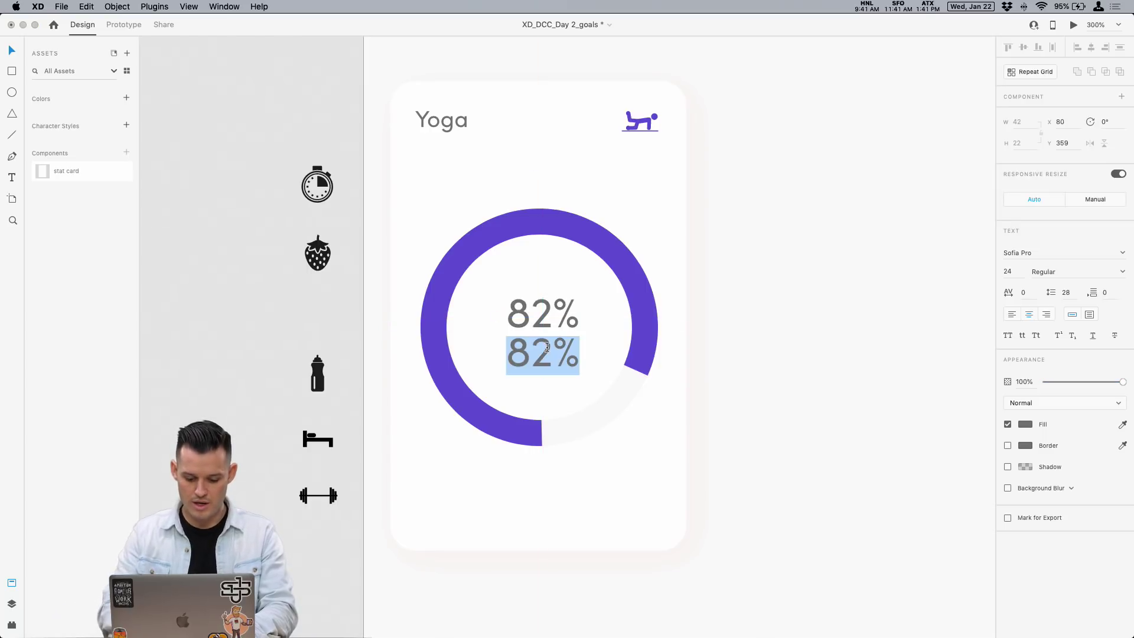
{"action": "type", "text": "of daily "}
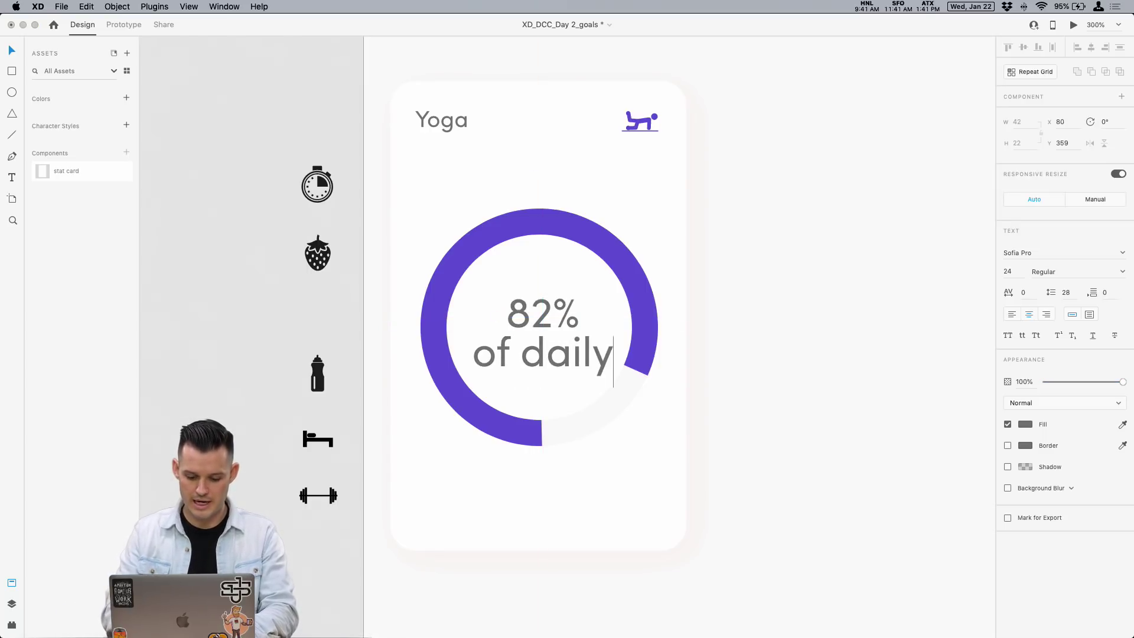
{"action": "type", "text": "goals"}
{"action": "key", "text": "super+a"}
{"action": "key", "text": "Right"}
{"action": "key", "text": "BackSpace"}
Set the "of daily goal" text to size 9 and recolor it a lighter gray.
{"action": "key", "text": "super+a"}
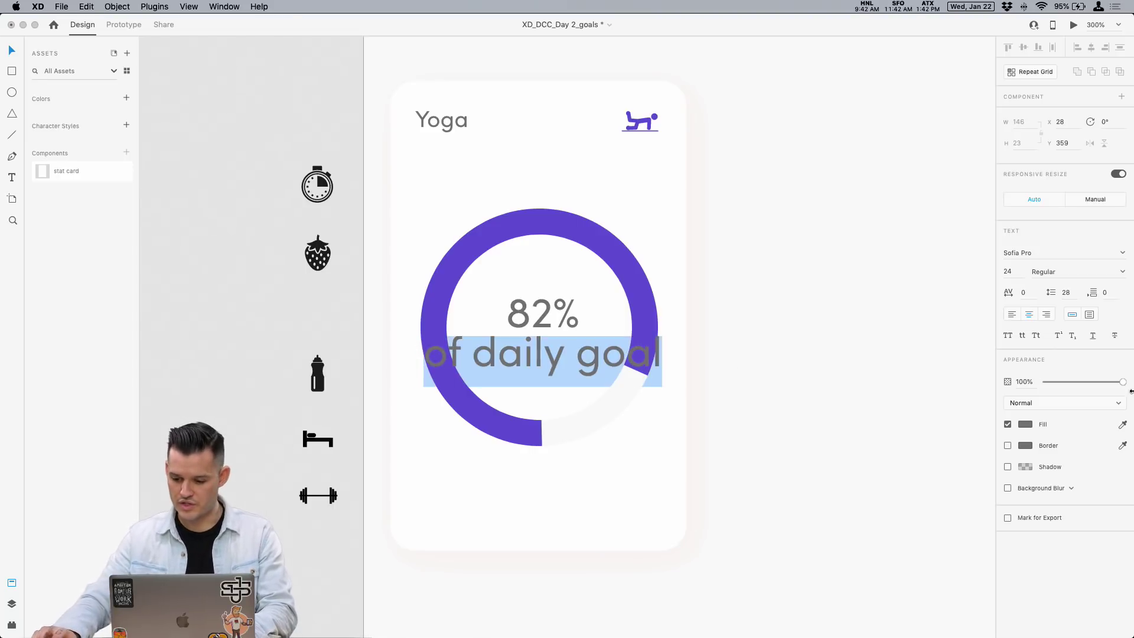
{"action": "left_click", "coordinate": [1008, 271]}
{"action": "type", "text": "12"}
{"action": "key", "text": "BackSpace"}
{"action": "type", "text": "1"}
{"action": "key", "text": "Down"}
{"action": "key", "text": "Down"}
{"action": "left_click", "coordinate": [1025, 425]}
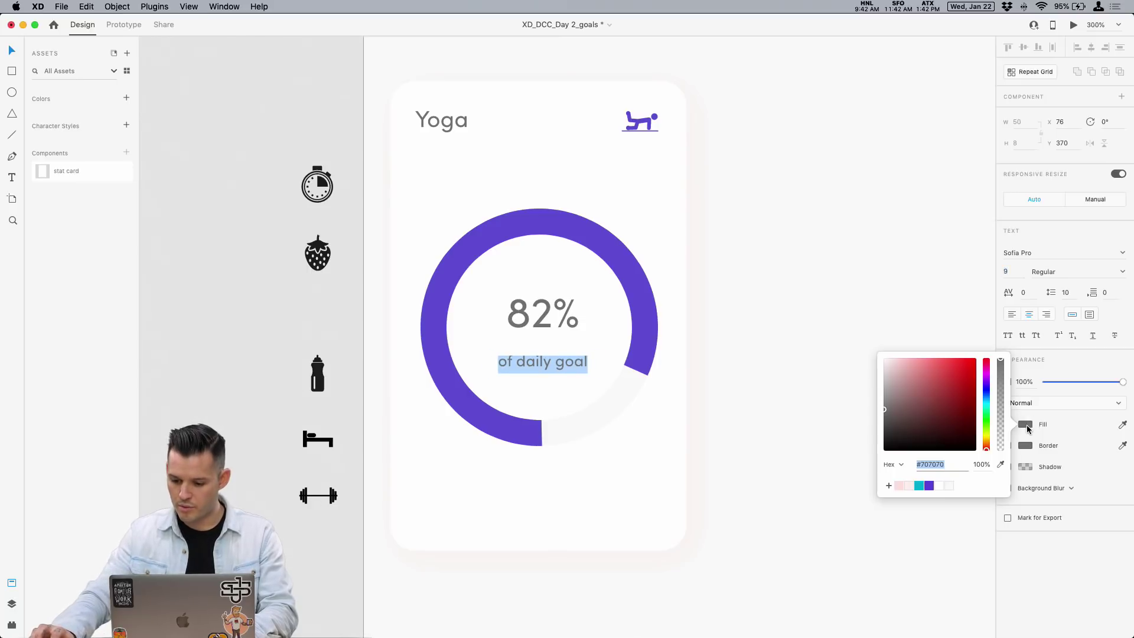
{"action": "left_click", "coordinate": [845, 319]}
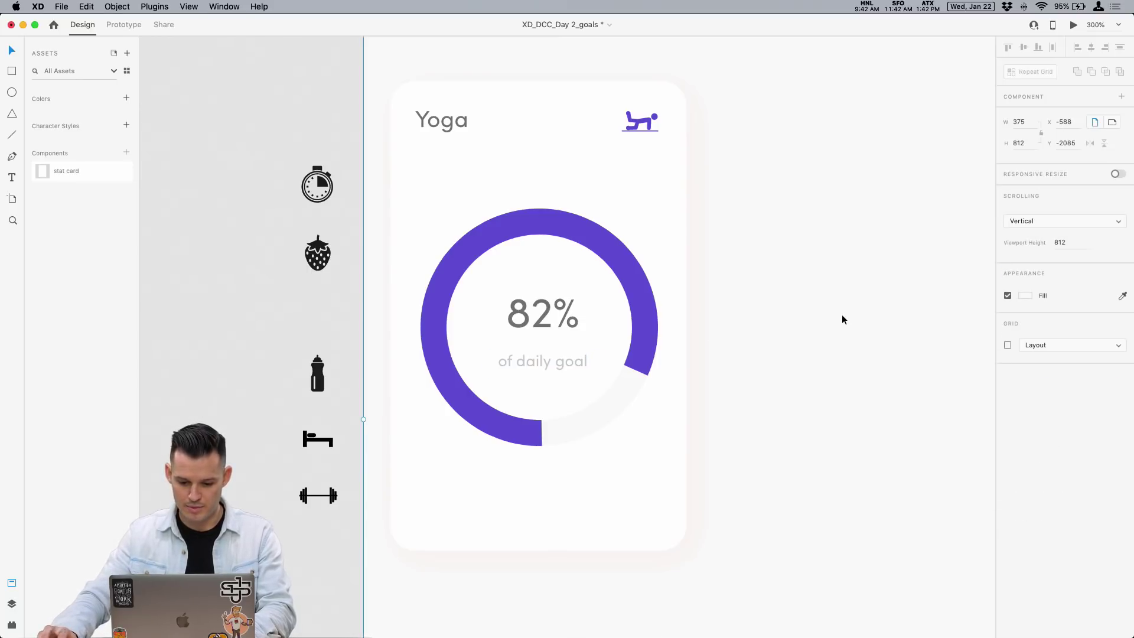
{"action": "left_click", "coordinate": [562, 364]}
{"action": "left_click", "coordinate": [816, 354]}
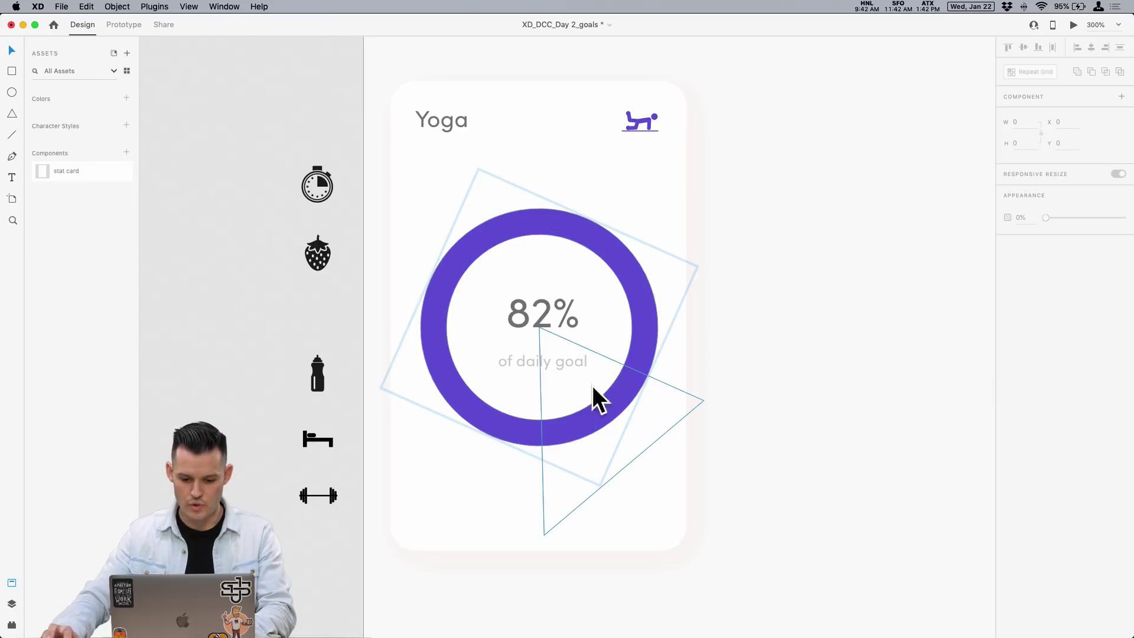
Move "of daily goal" up close beneath 82% and group the two texts.
{"action": "left_click_drag", "start_coordinate": [529, 362], "coordinate": [536, 315]}
{"action": "left_click", "coordinate": [535, 313], "text": "shift"}
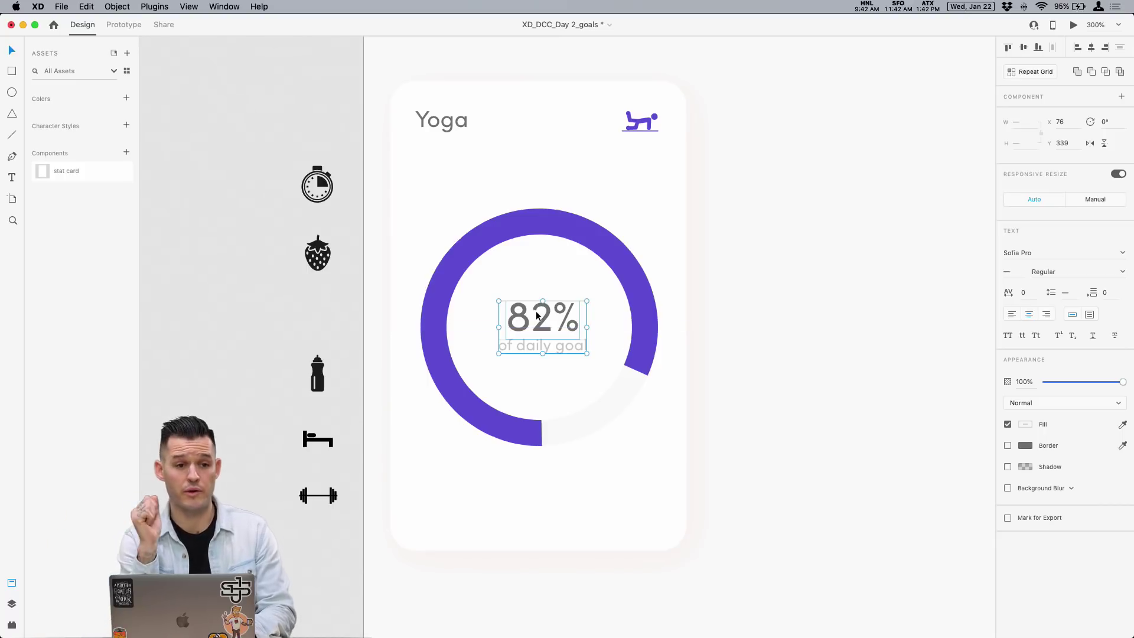
{"action": "key", "text": "super+g"}
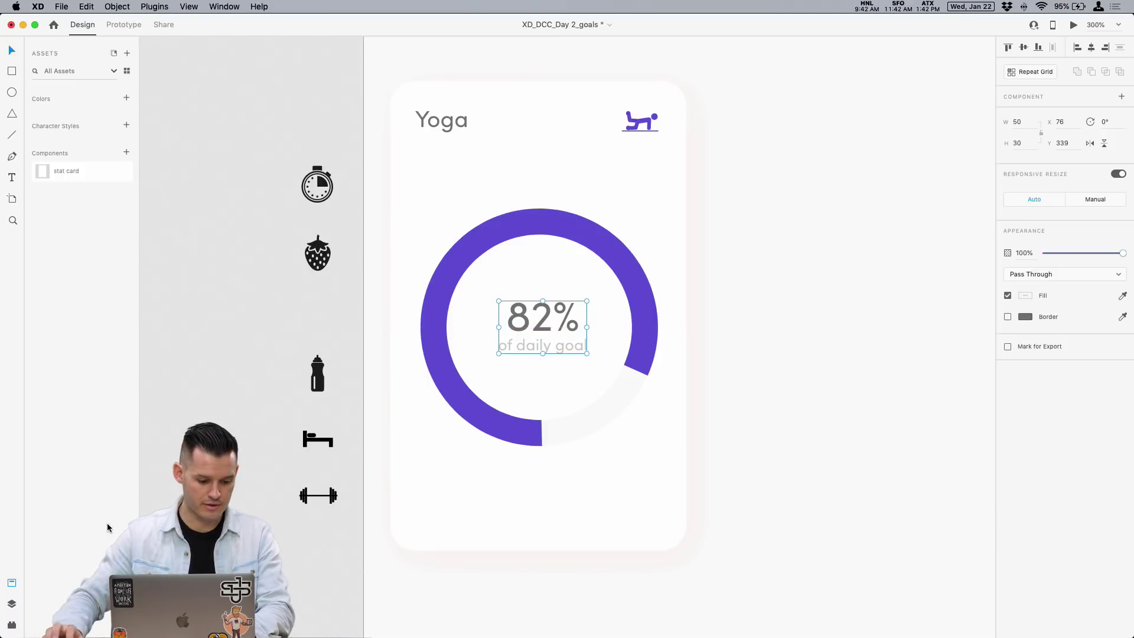
Rename the text group "stat numbers" and turn it into a component.
{"action": "left_click", "coordinate": [8, 608]}
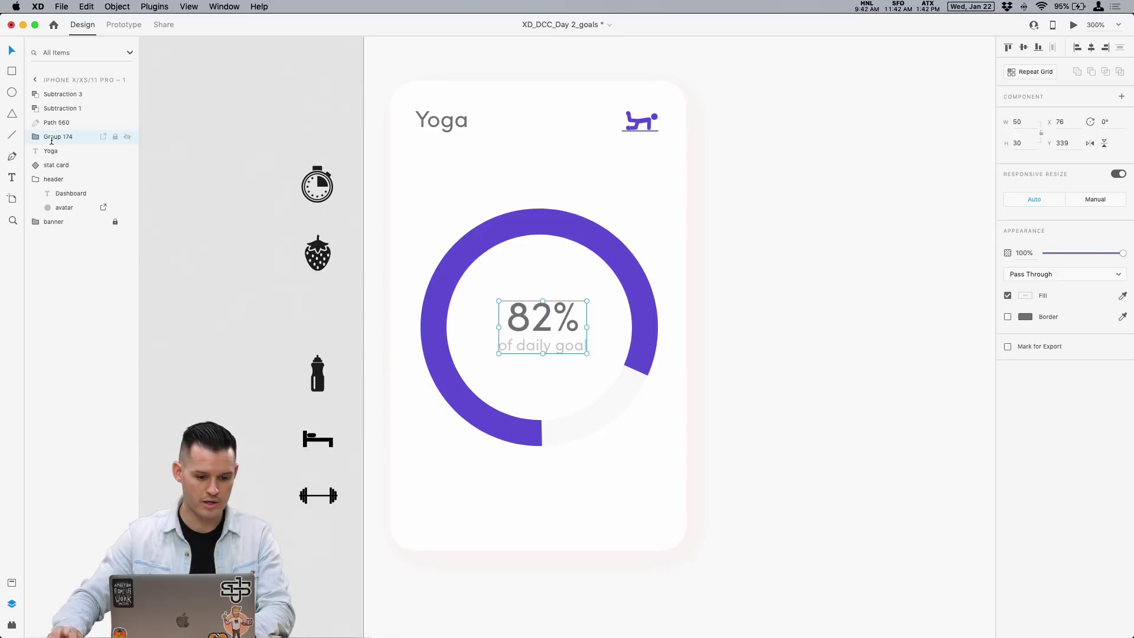
{"action": "double_click", "coordinate": [51, 137]}
{"action": "type", "text": "stat numbers"}
{"action": "key", "text": "Return"}
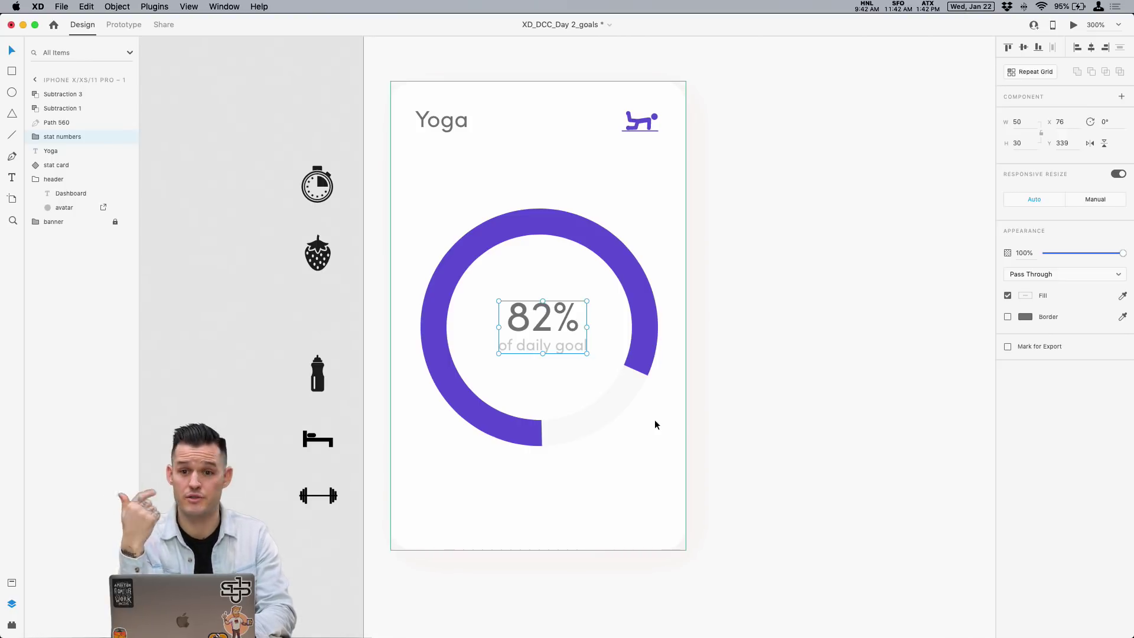
{"action": "key", "text": "super+k"}
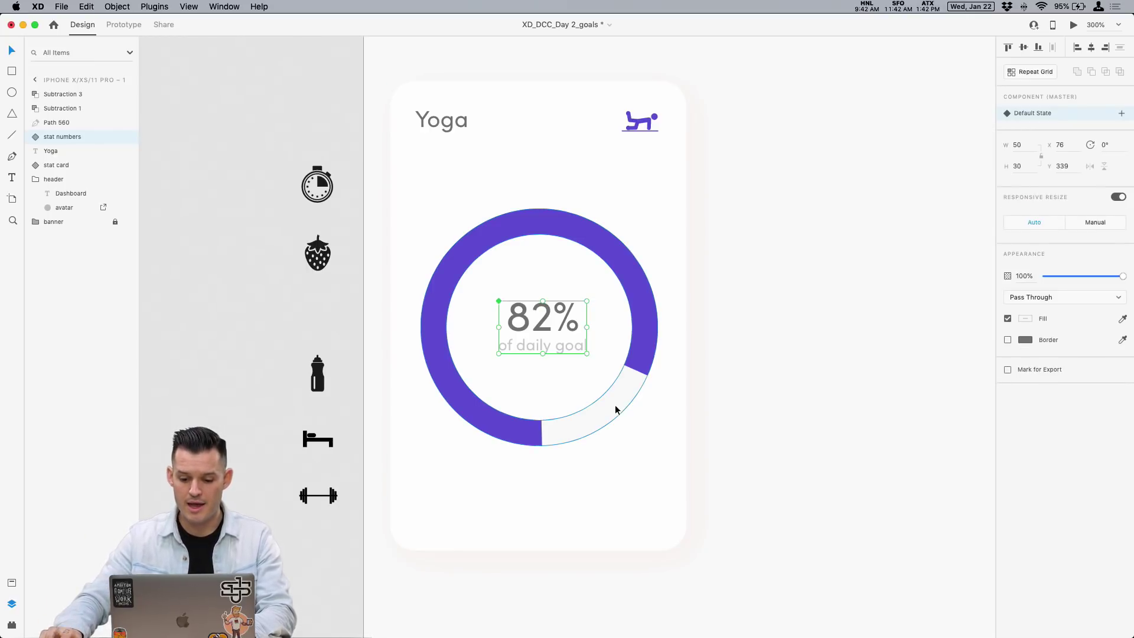
Identify the purple arc and light gray ring layers by toggling their visibility, and group the two shapes.
{"action": "left_click", "coordinate": [625, 323]}
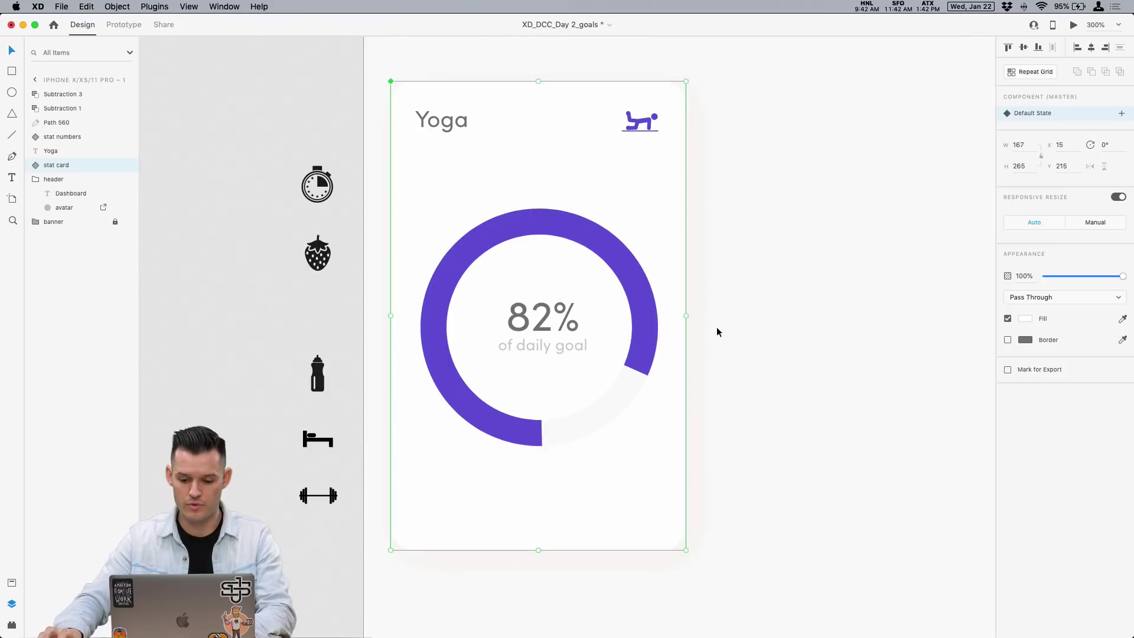
{"action": "left_click", "coordinate": [645, 311]}
{"action": "left_click", "coordinate": [630, 392], "text": "shift"}
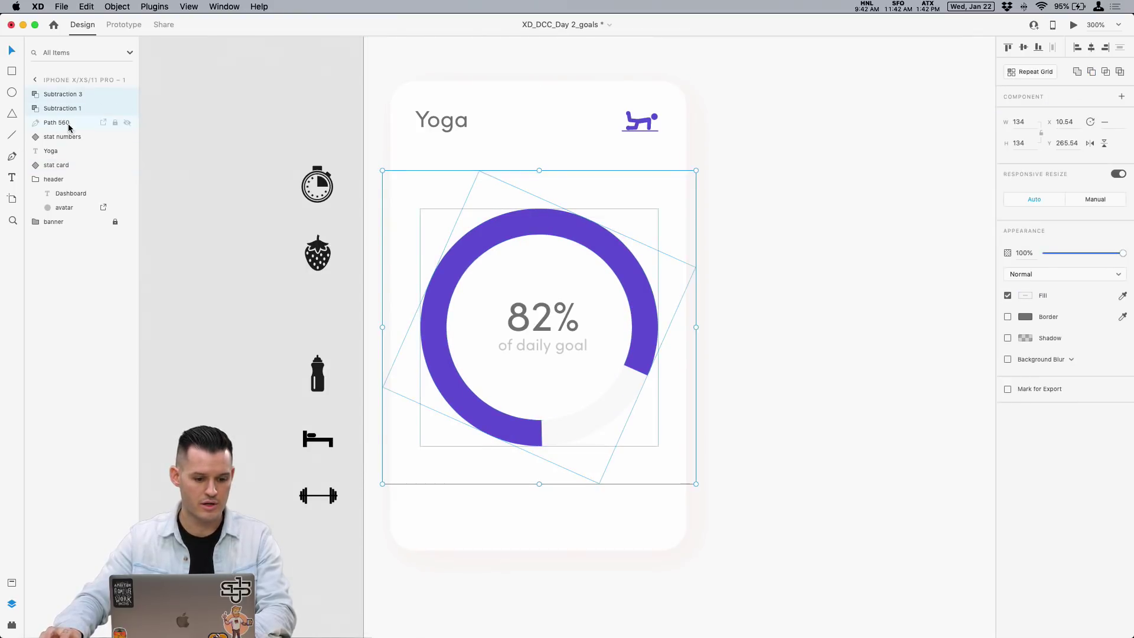
{"action": "left_click", "coordinate": [127, 95]}
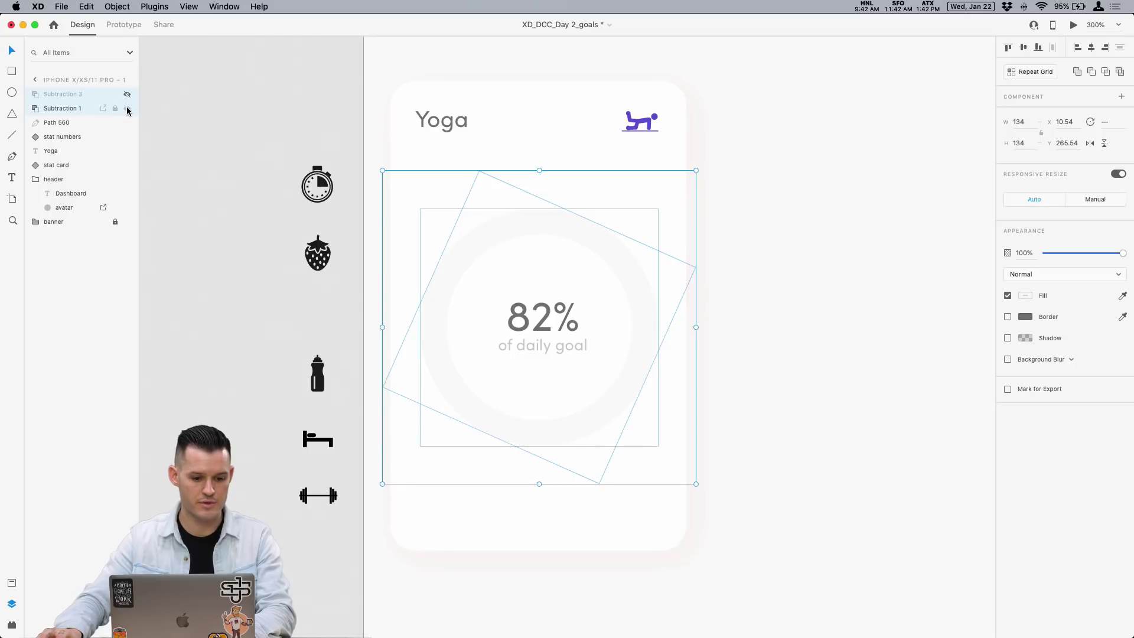
{"action": "left_click", "coordinate": [127, 109]}
{"action": "left_click", "coordinate": [127, 95]}
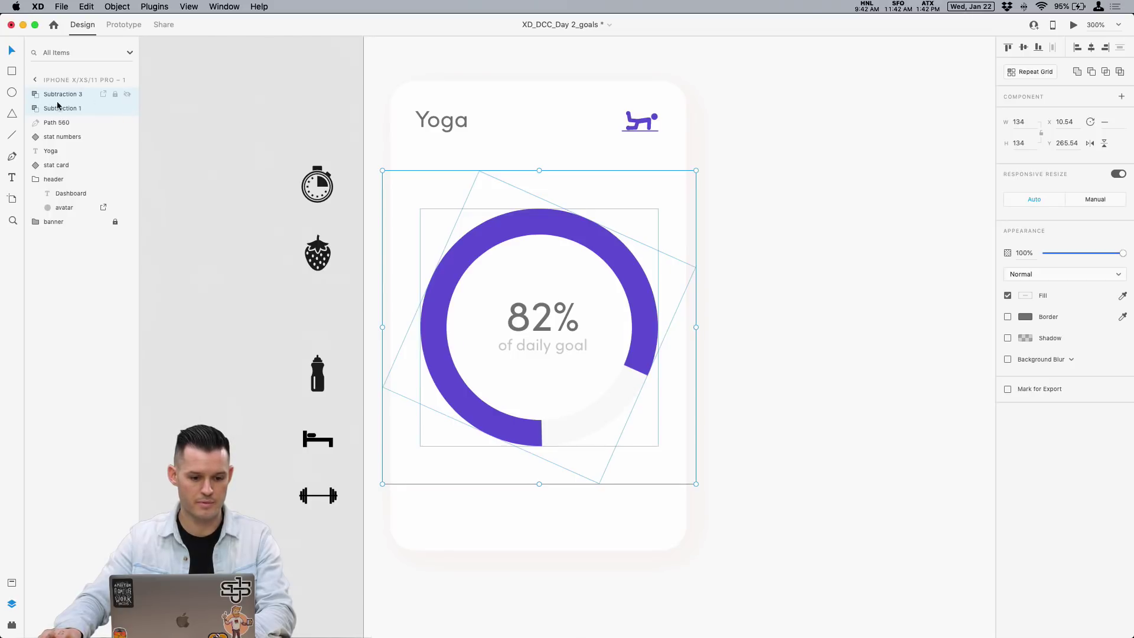
{"action": "key", "text": "super+g"}
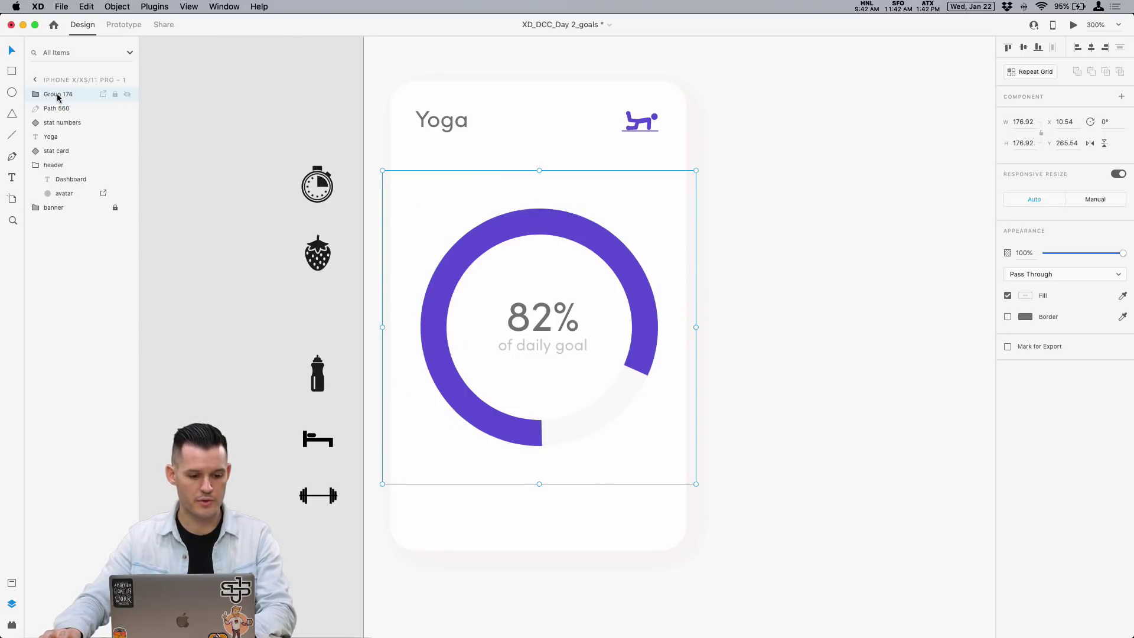
Rename the group with the purple arc and gray ring "pie chart" and turn it into a component.
{"action": "double_click", "coordinate": [57, 94]}
{"action": "type", "text": "ple chart"}
{"action": "key", "text": "Return"}
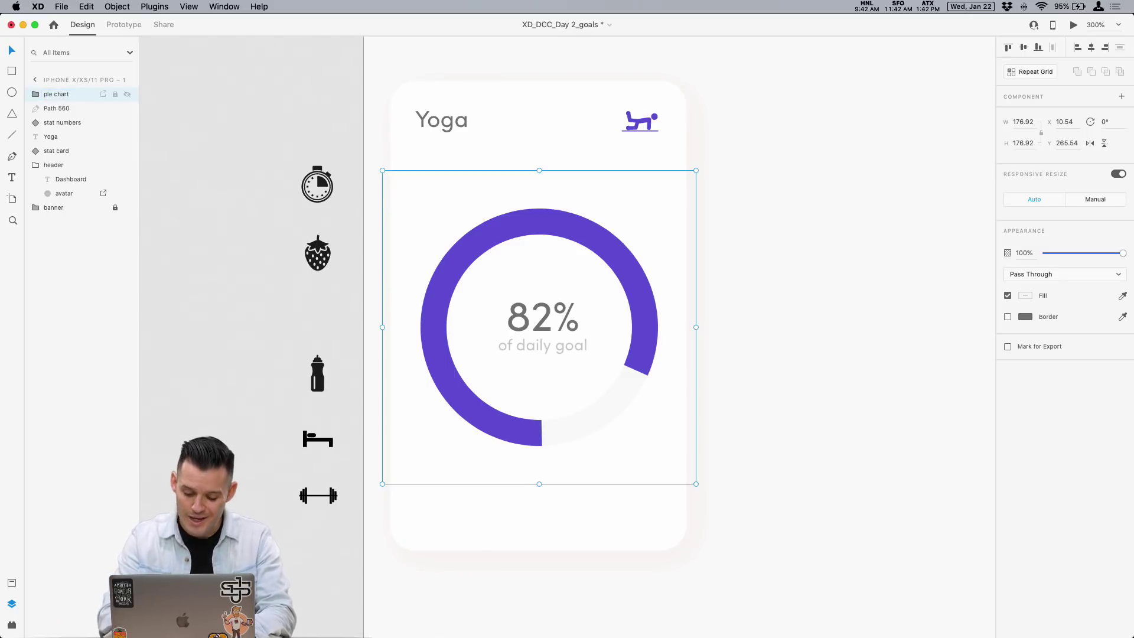
{"action": "key", "text": "super+k"}
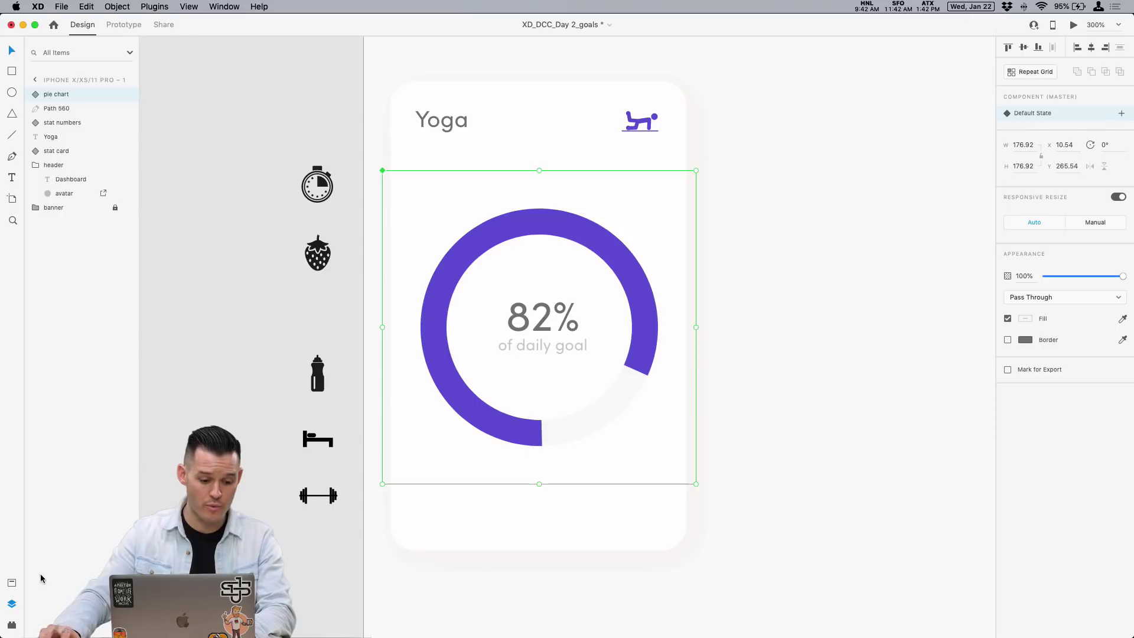
Combine the whole Yoga card, including its title, icon, pie chart and stat numbers, into one component.
{"action": "left_click", "coordinate": [11, 582]}
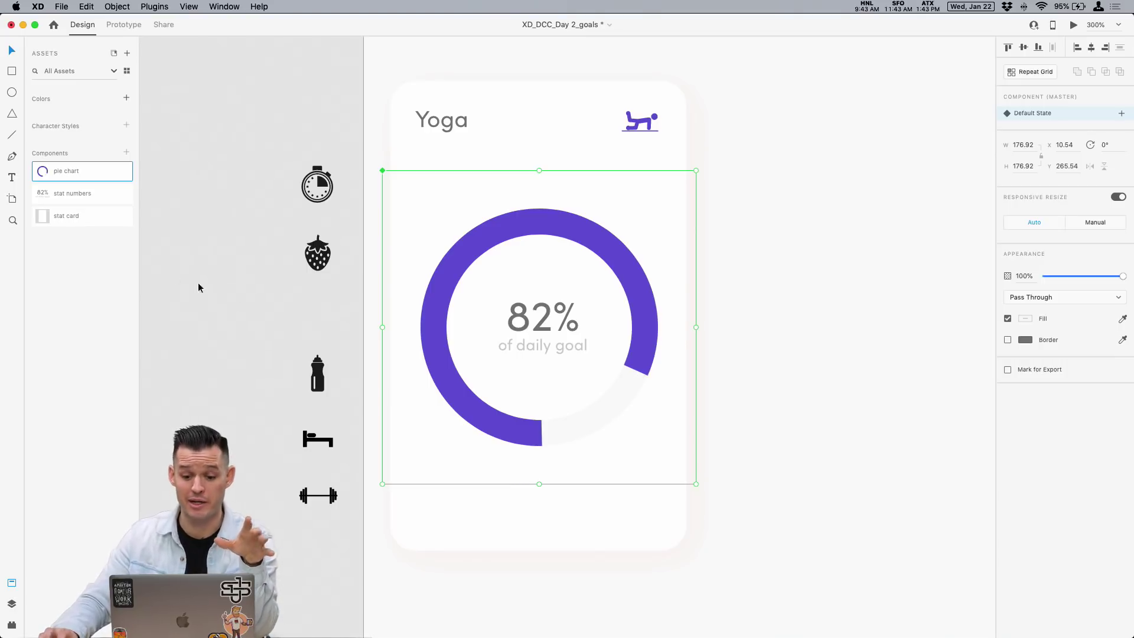
{"action": "left_click_drag", "start_coordinate": [757, 561], "coordinate": [381, 73]}
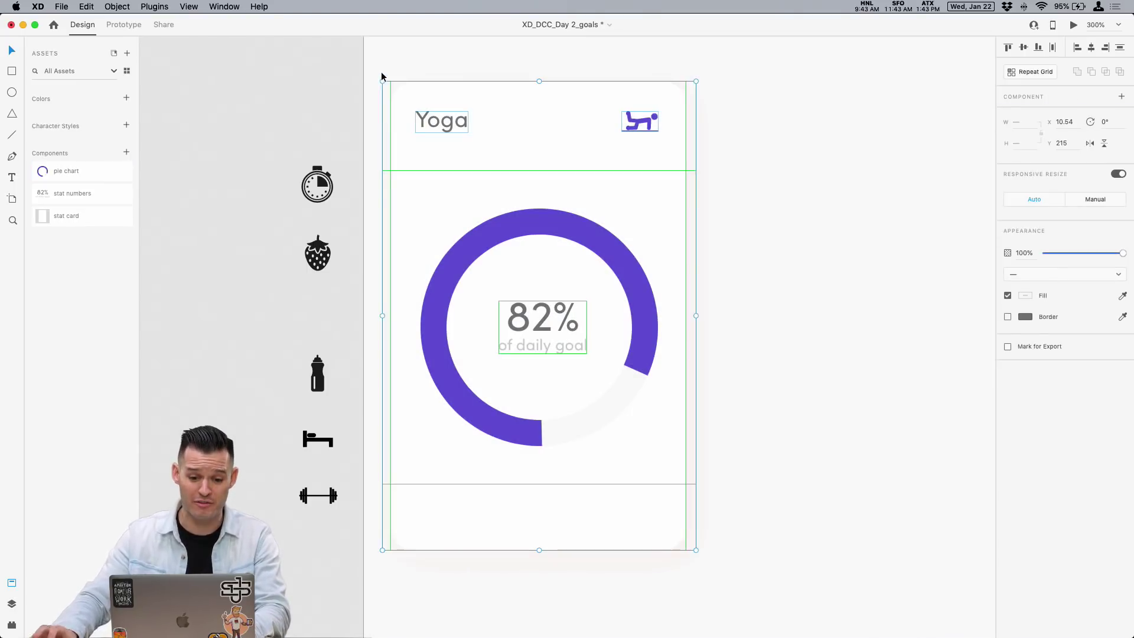
{"action": "key", "text": "super+k"}
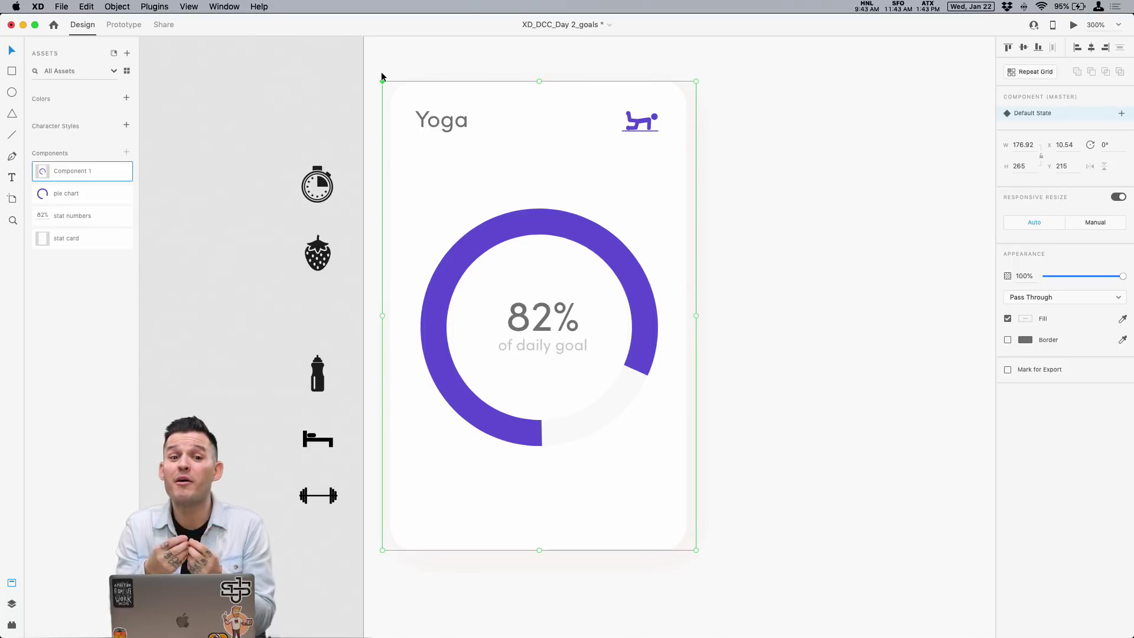
Place a copy of the Yoga card component directly to the right of the original.
{"action": "key", "text": "super+minus"}
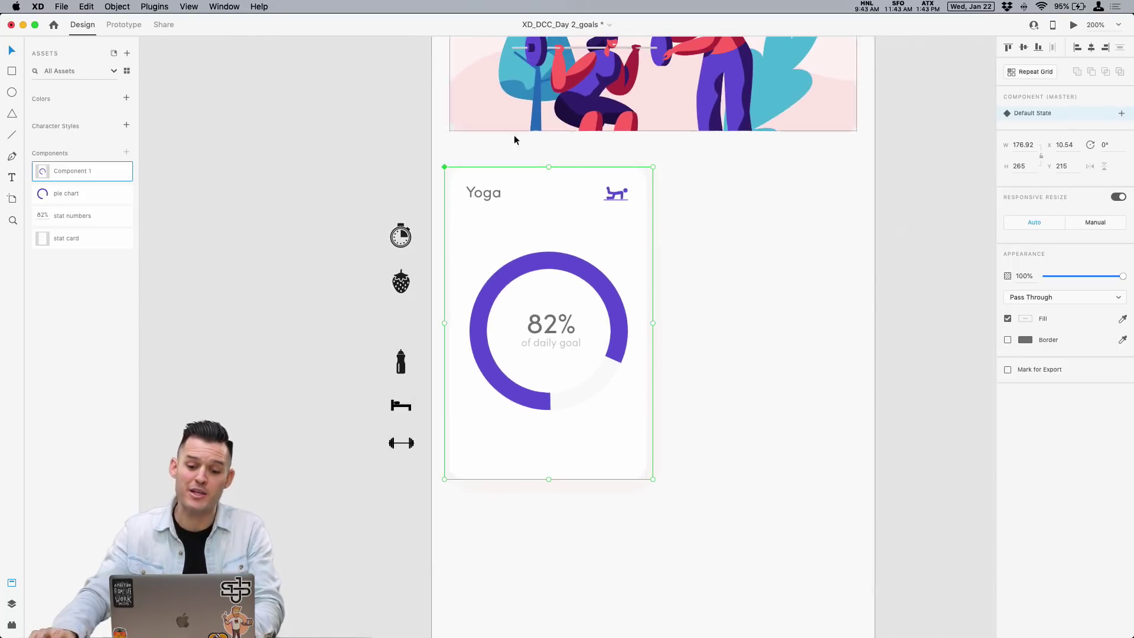
{"action": "left_click", "coordinate": [679, 225]}
{"action": "left_click_drag", "start_coordinate": [679, 224], "coordinate": [631, 230]}
{"action": "left_click_drag", "start_coordinate": [494, 246], "coordinate": [671, 248]}
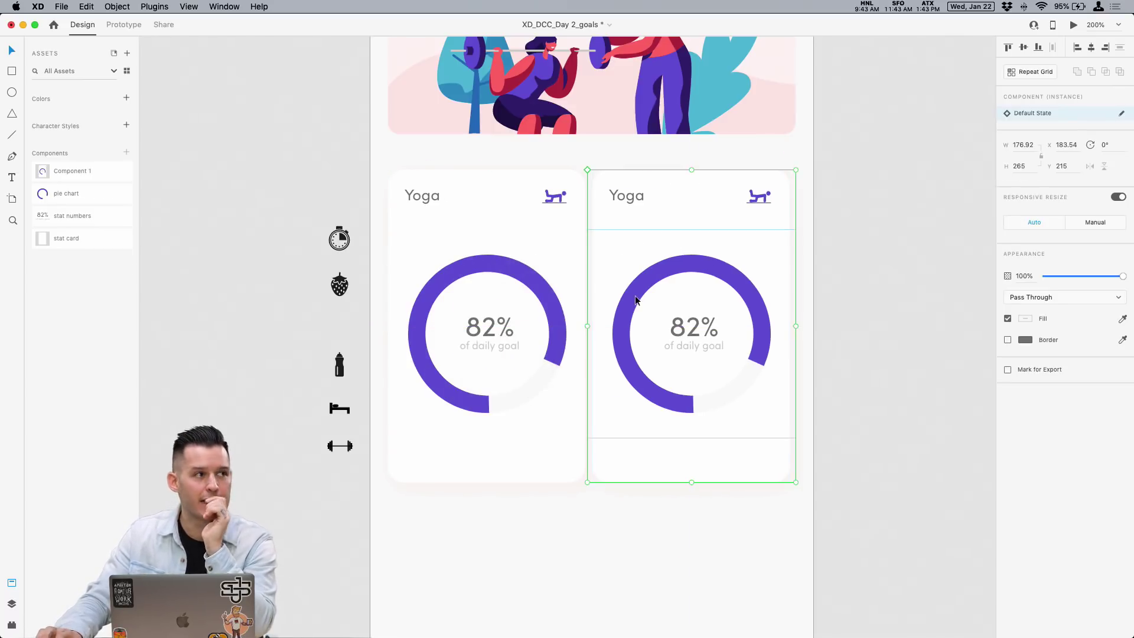
Shrink the purple arc in the master Yoga card to 104 by 104, keeping it centered inside the light gray ring.
{"action": "left_click", "coordinate": [538, 283]}
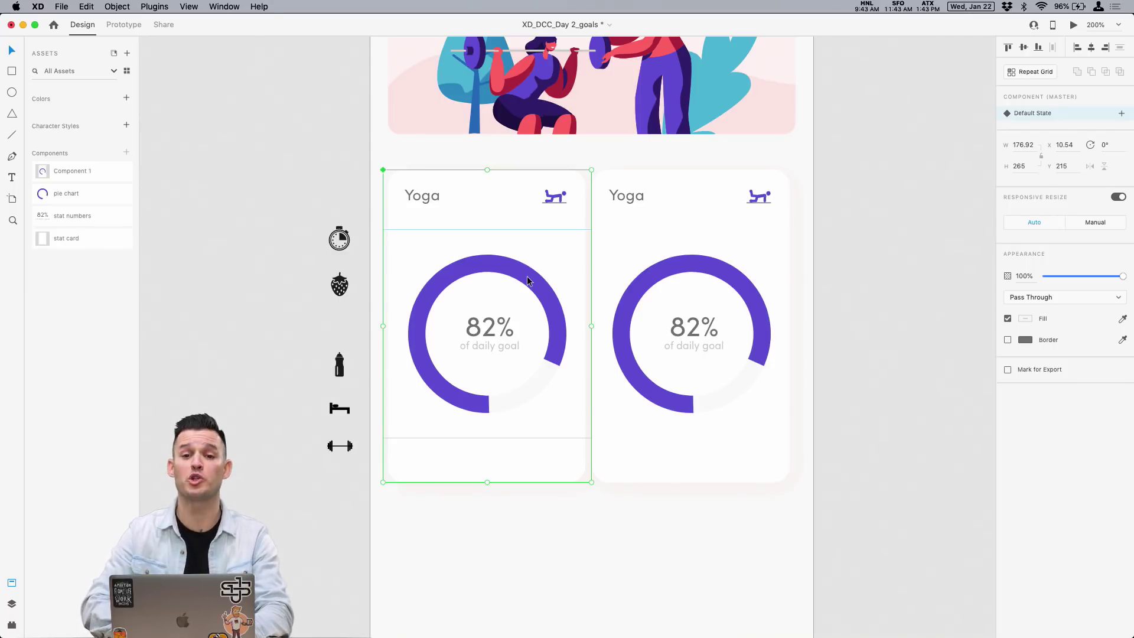
{"action": "double_click", "coordinate": [528, 278]}
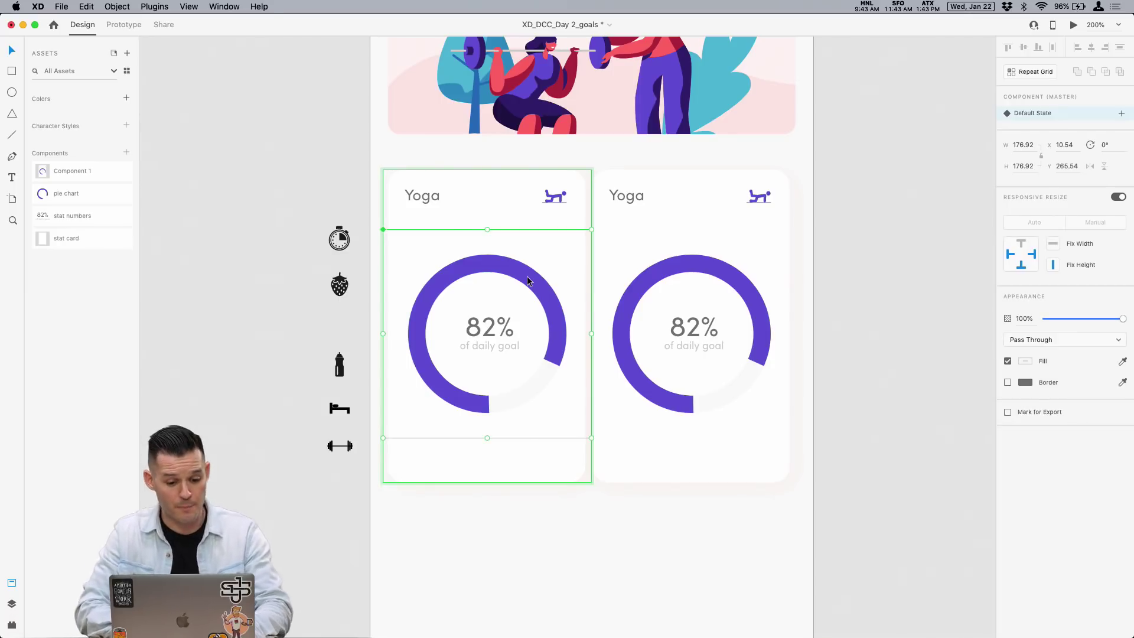
{"action": "double_click", "coordinate": [528, 280]}
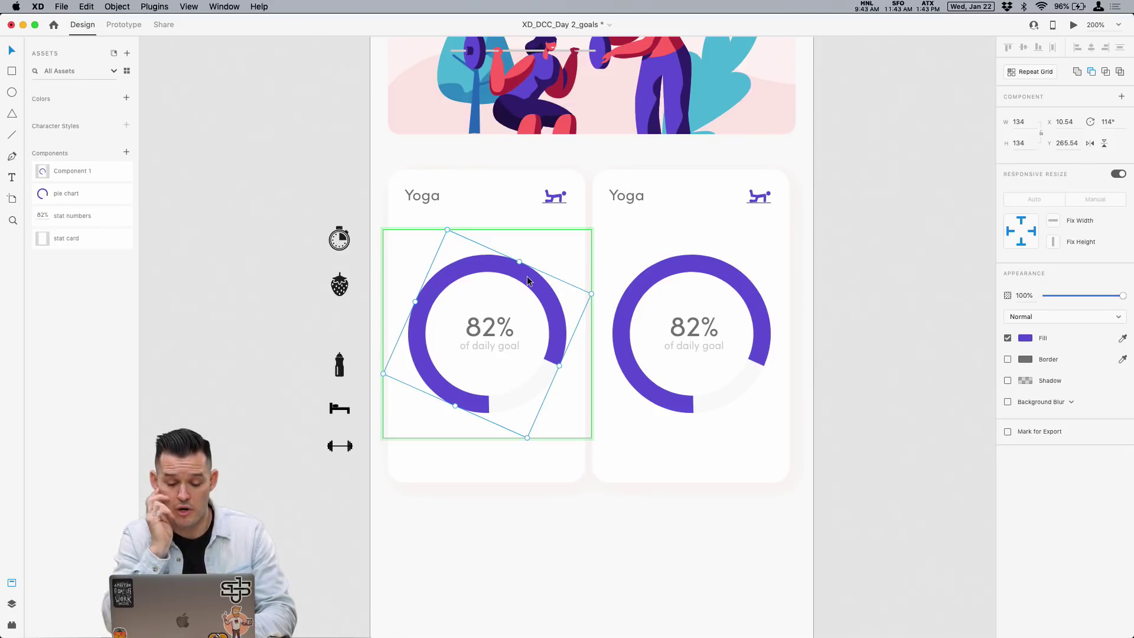
{"action": "mouse_move", "coordinate": [591, 293]}
{"action": "left_mouse_down"}
{"action": "mouse_move", "coordinate": [562, 307]}
{"action": "mouse_move", "coordinate": [629, 270]}
{"action": "mouse_move", "coordinate": [571, 301]}
{"action": "left_mouse_up"}
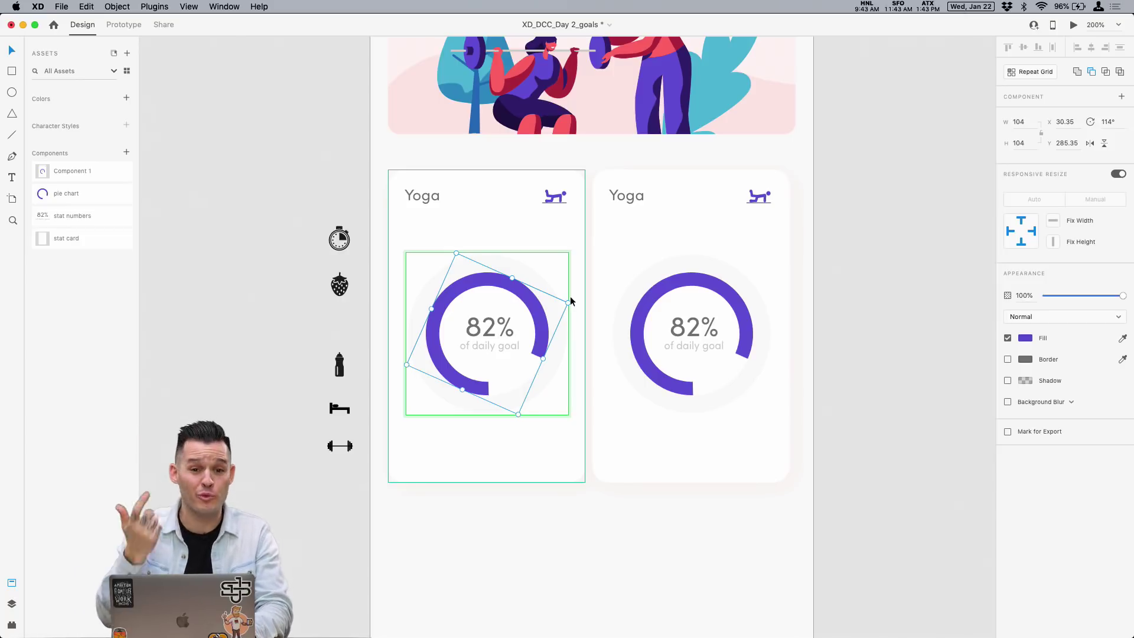
Recolor the progress arc in the copied card with the saved teal swatch.
{"action": "left_click", "coordinate": [761, 247]}
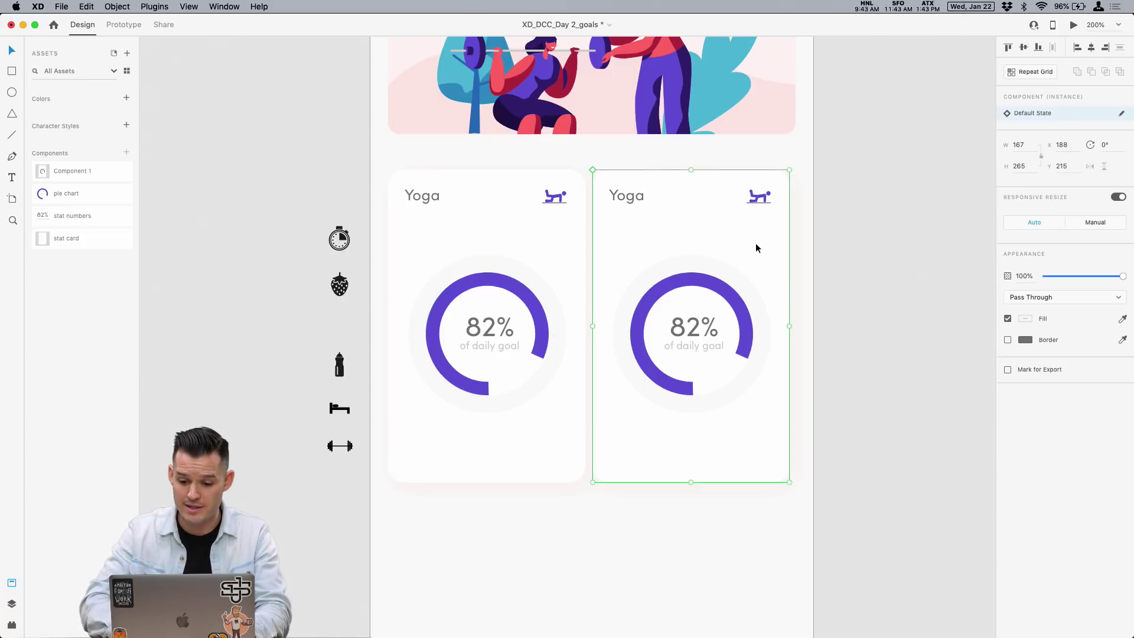
{"action": "double_click", "coordinate": [704, 286]}
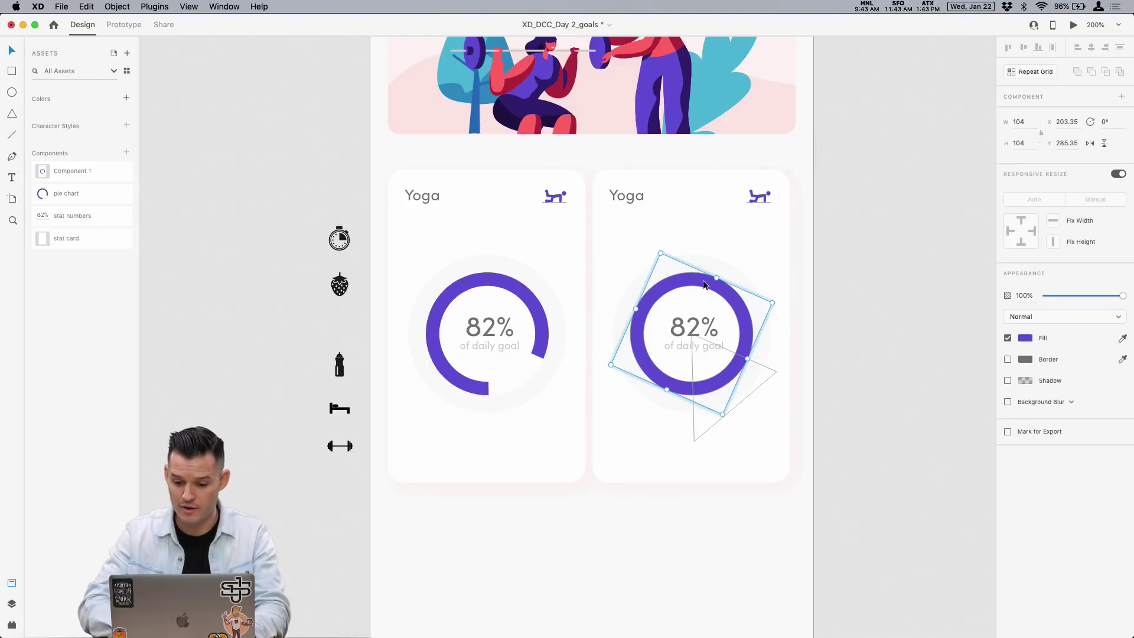
{"action": "left_click", "coordinate": [1028, 337]}
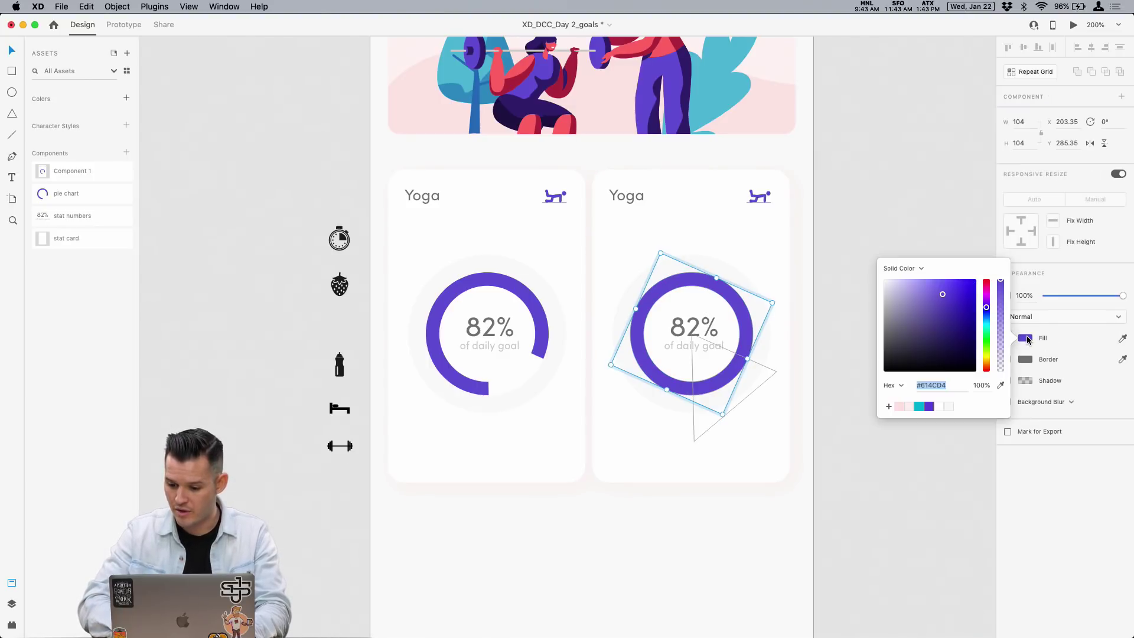
{"action": "left_click", "coordinate": [920, 408]}
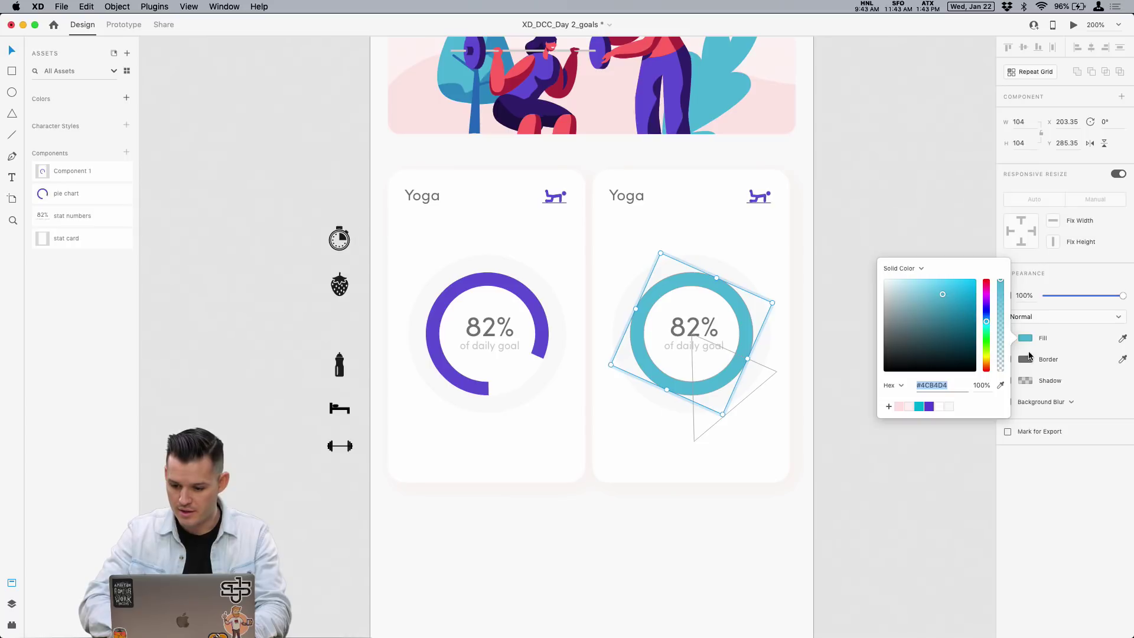
{"action": "left_click", "coordinate": [1027, 353]}
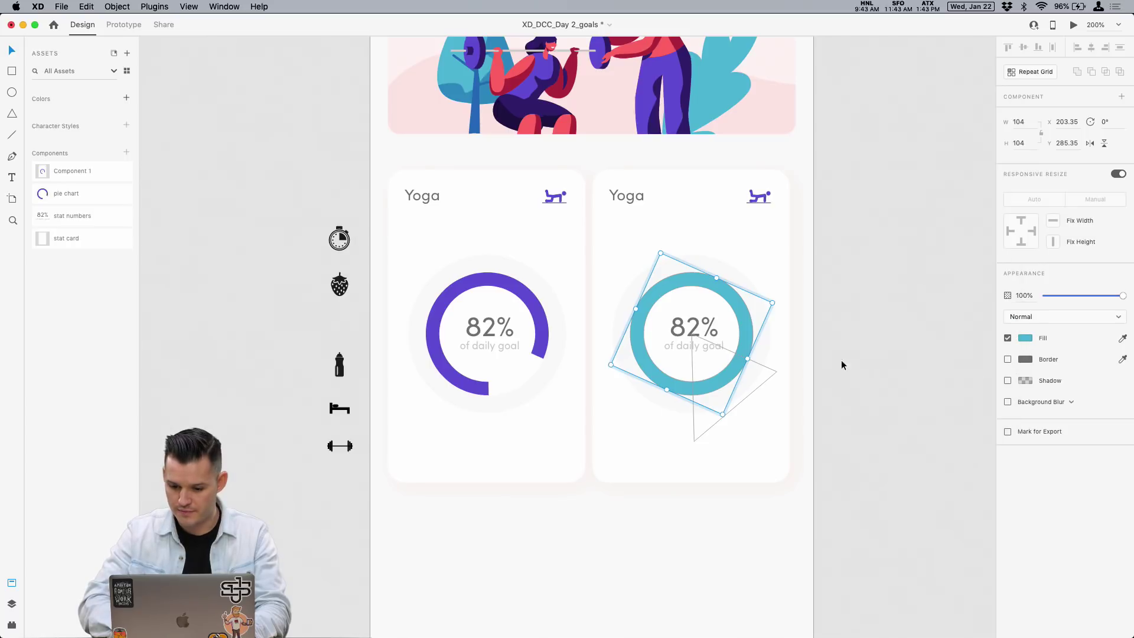
Change the percentage text in the copied card to 50%.
{"action": "left_click", "coordinate": [701, 326]}
{"action": "left_click", "coordinate": [686, 333]}
{"action": "double_click", "coordinate": [688, 328]}
{"action": "left_click", "coordinate": [12, 604]}
{"action": "left_click", "coordinate": [79, 179]}
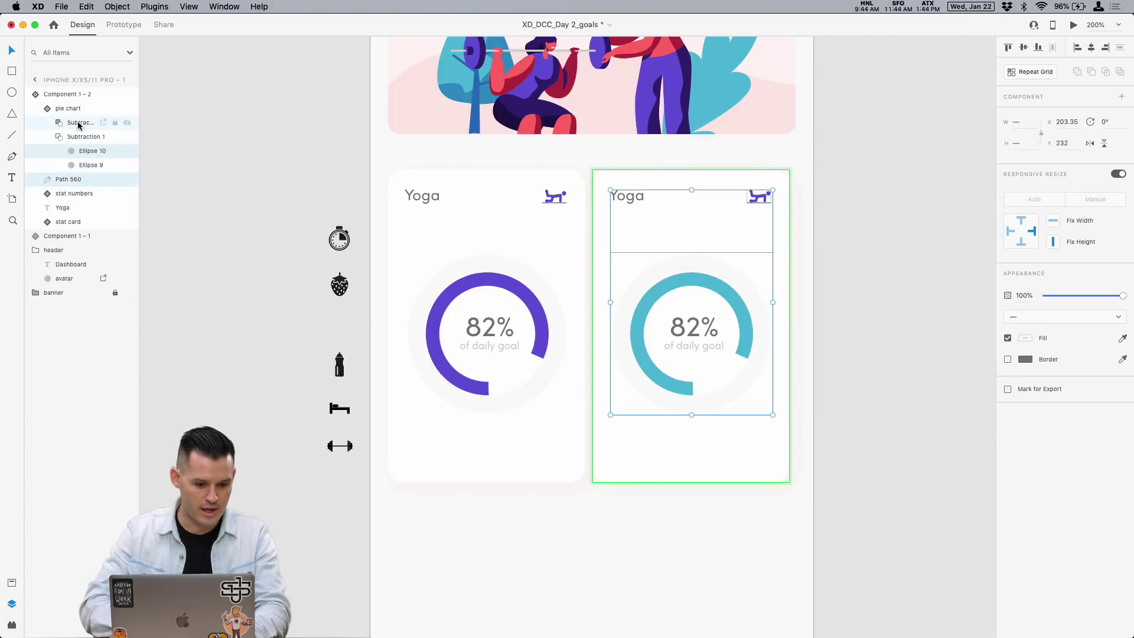
{"action": "left_click", "coordinate": [64, 194]}
{"action": "left_click", "coordinate": [47, 194]}
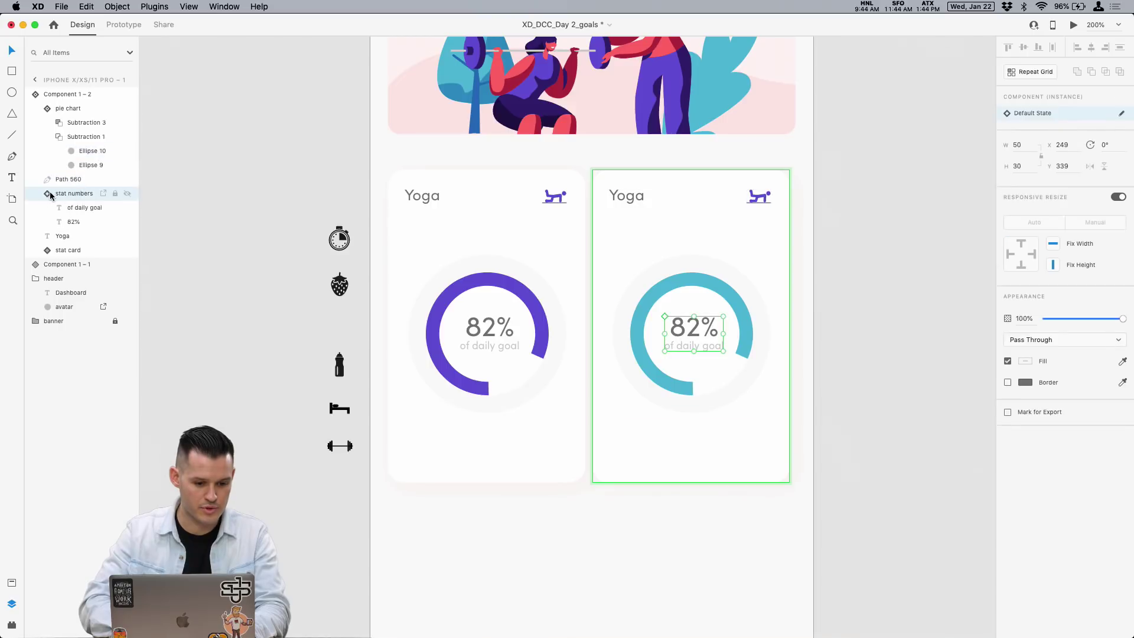
{"action": "left_click", "coordinate": [78, 207]}
{"action": "double_click", "coordinate": [687, 329]}
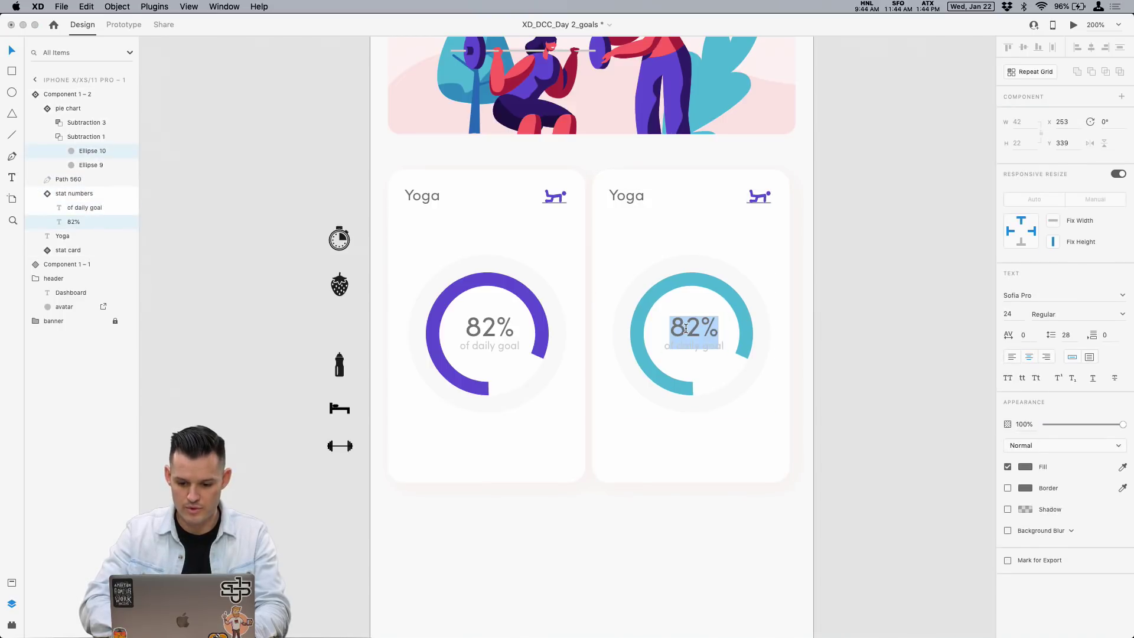
{"action": "key", "text": "Left"}
{"action": "key", "text": "shift+Right"}
{"action": "key", "text": "shift+Right"}
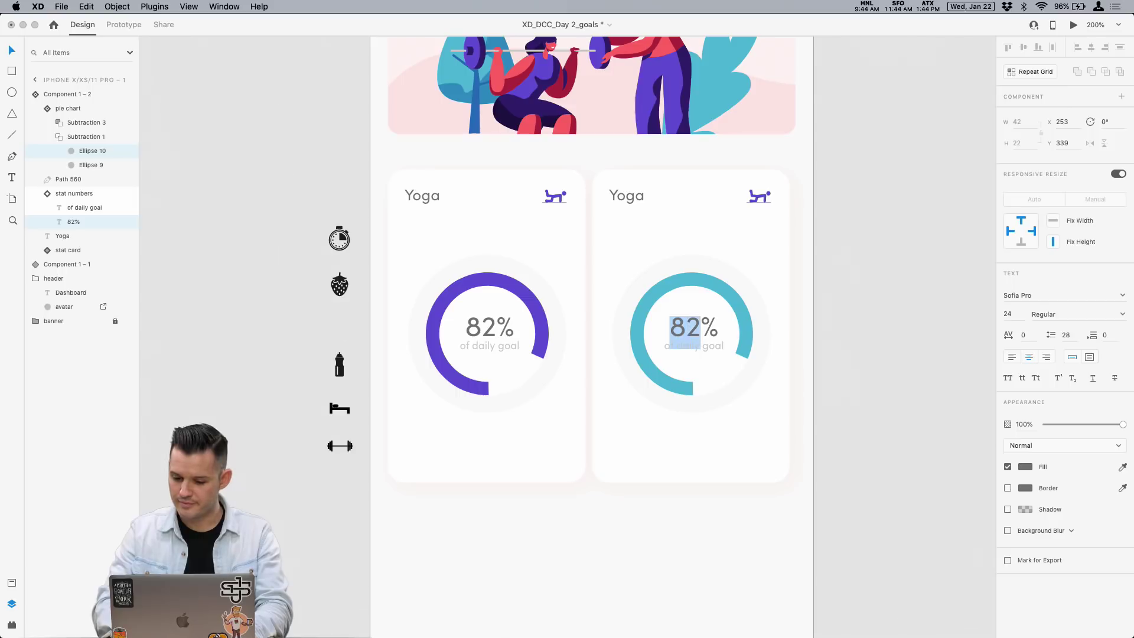
{"action": "type", "text": "50"}
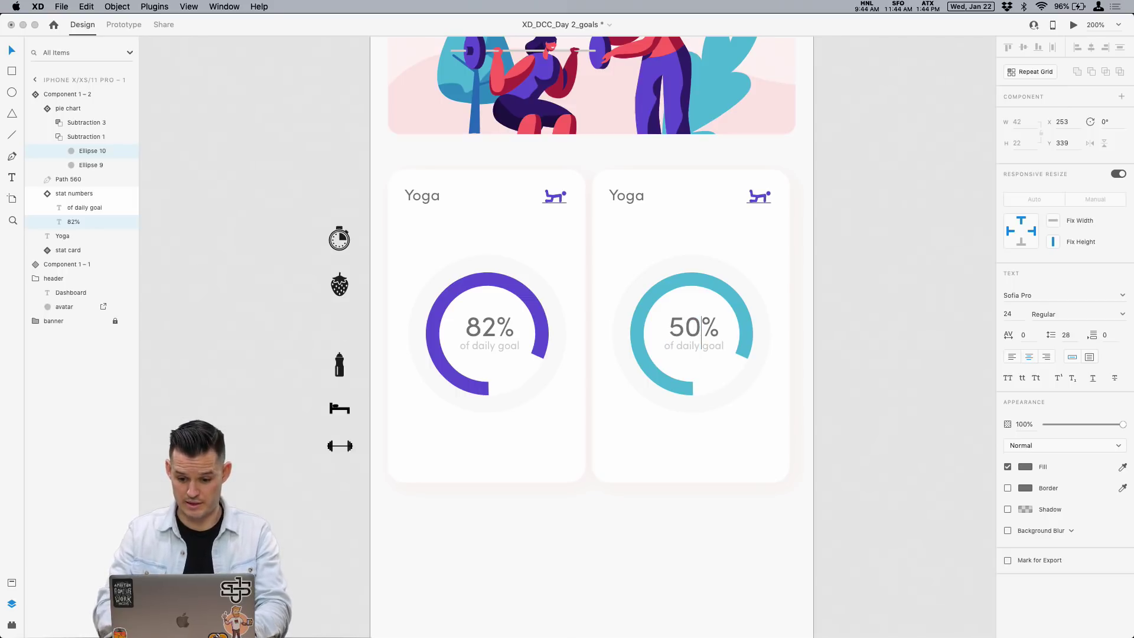
{"action": "key", "text": "Escape"}
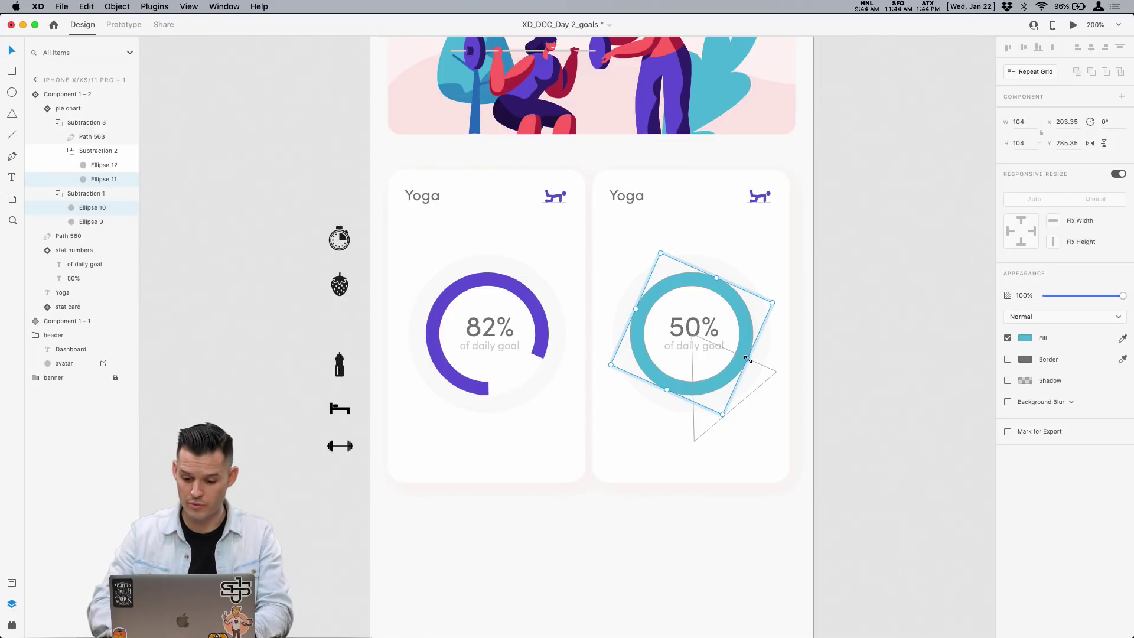
Reshape the path subtracted from the copied card's teal ring so that only the left half of the ring remains.
{"action": "left_click", "coordinate": [96, 141]}
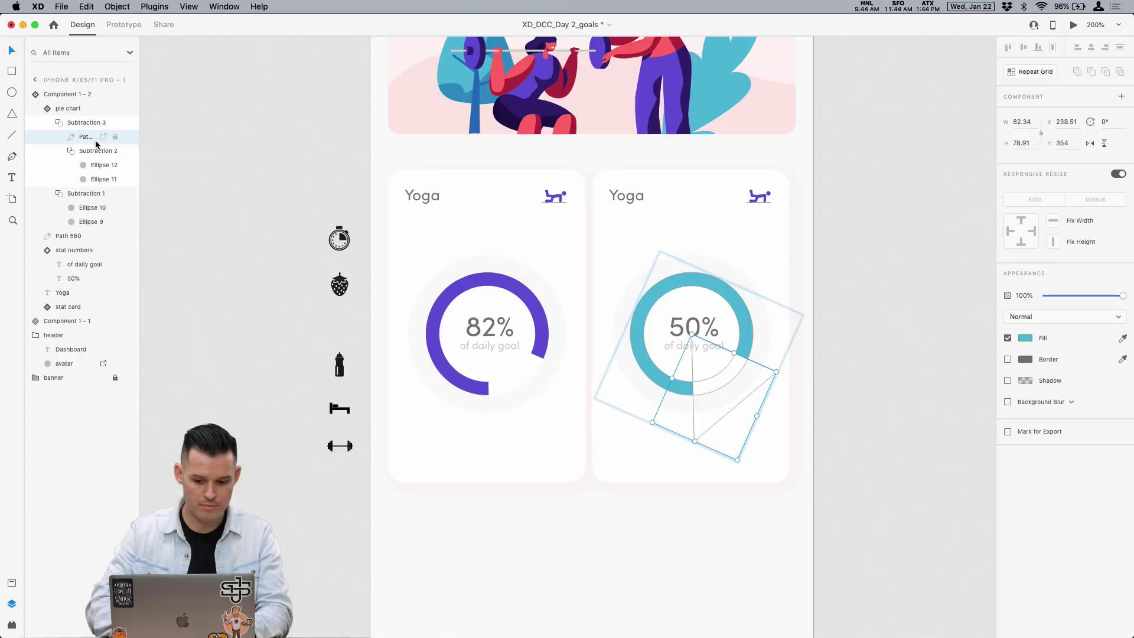
{"action": "double_click", "coordinate": [776, 371]}
{"action": "left_click_drag", "start_coordinate": [776, 372], "coordinate": [733, 219]}
{"action": "left_click", "coordinate": [710, 346]}
{"action": "left_click_drag", "start_coordinate": [711, 346], "coordinate": [781, 357]}
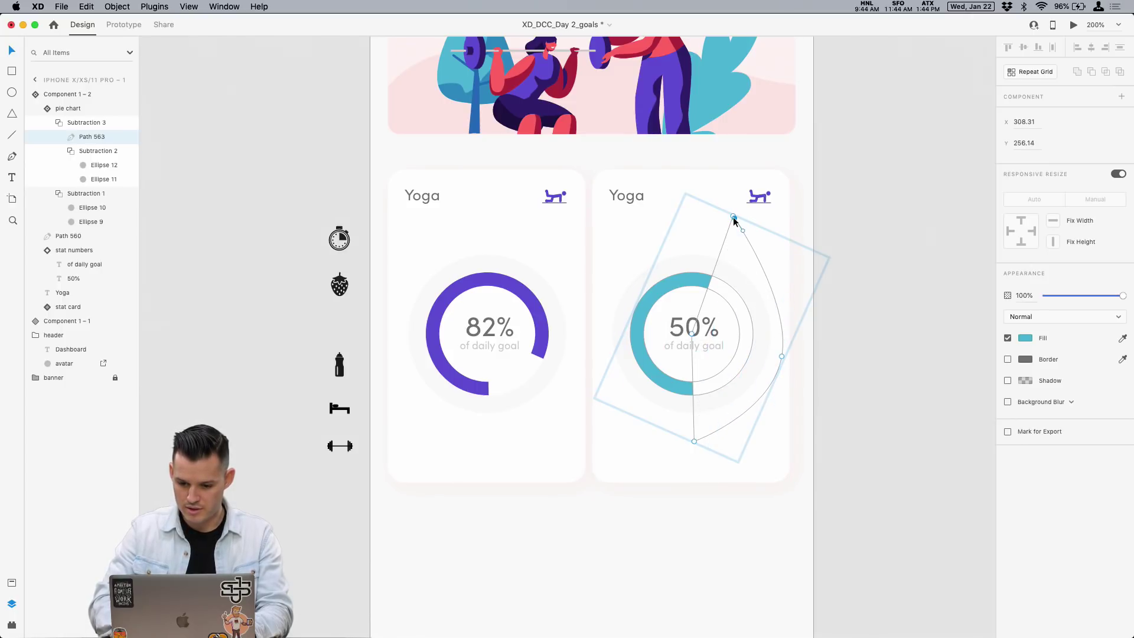
{"action": "left_click", "coordinate": [773, 234]}
{"action": "left_click_drag", "start_coordinate": [733, 216], "coordinate": [691, 216]}
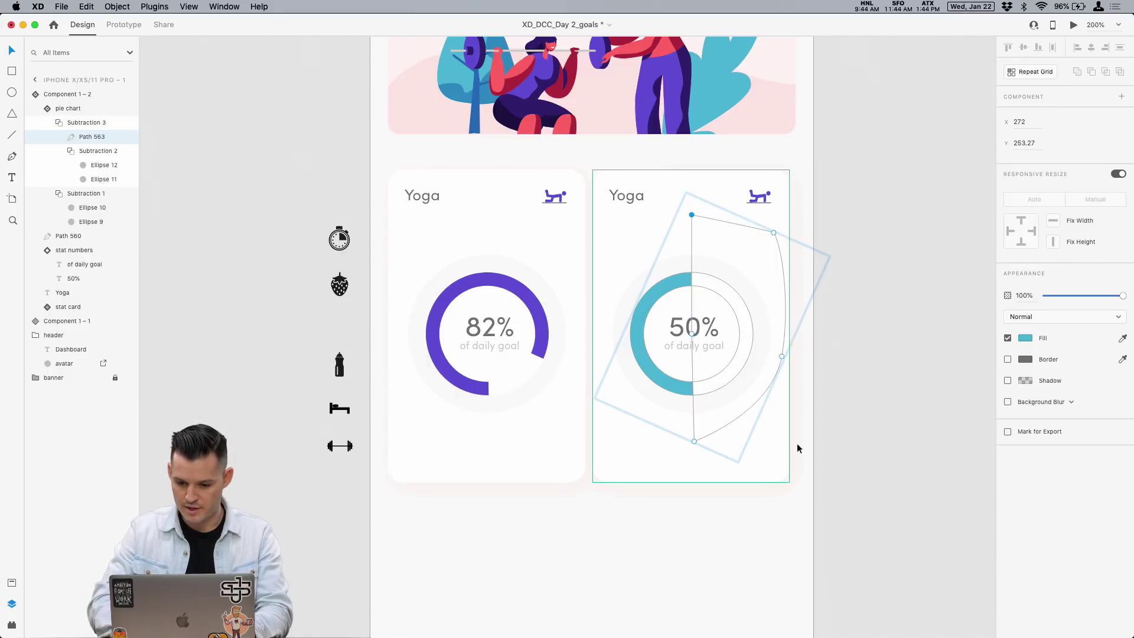
{"action": "left_click", "coordinate": [777, 540]}
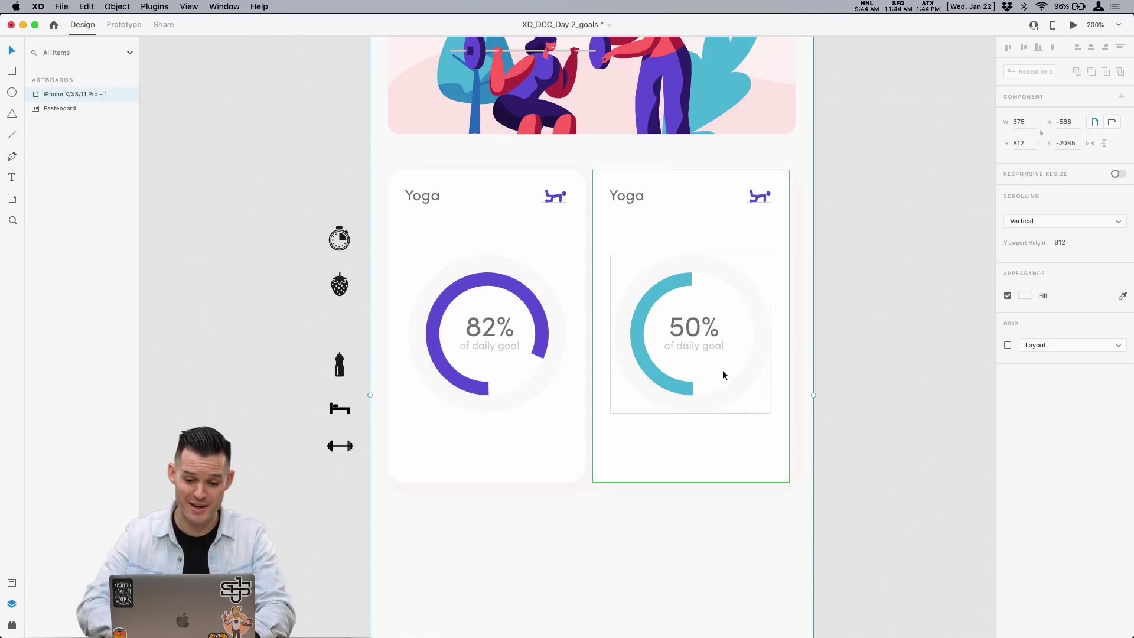
Change the title of the copied card to "Water".
{"action": "double_click", "coordinate": [630, 197]}
{"action": "double_click", "coordinate": [629, 198]}
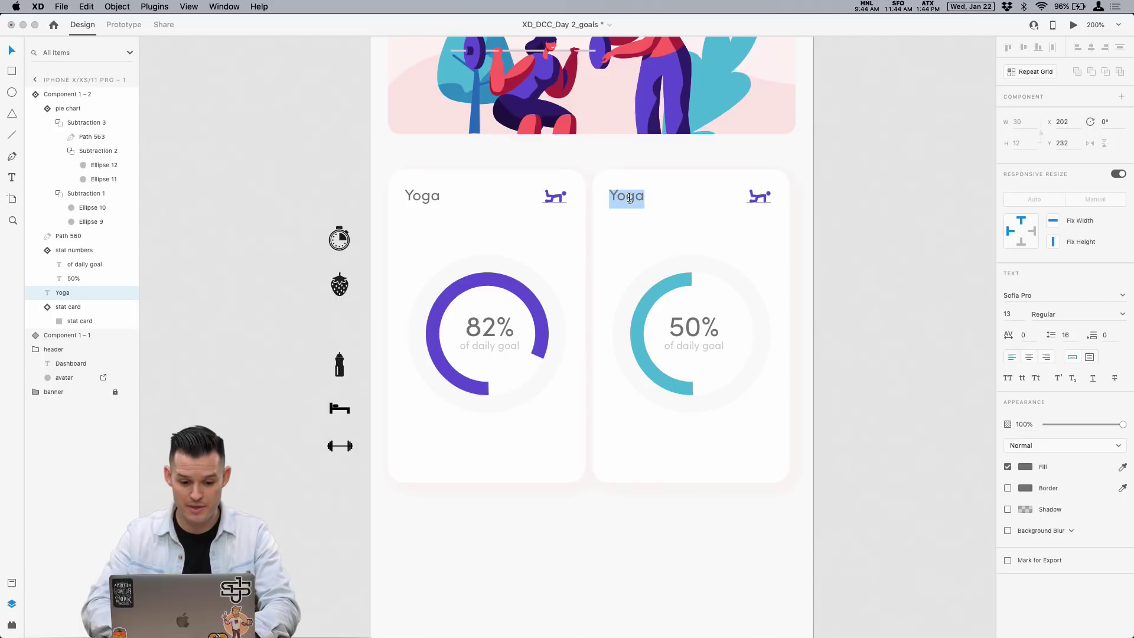
{"action": "type", "text": "Water"}
{"action": "key", "text": "Escape"}
Copy the black water bottle icon from the pasteboard into the Water card, placing it just below the yoga icon.
{"action": "left_click", "coordinate": [757, 200]}
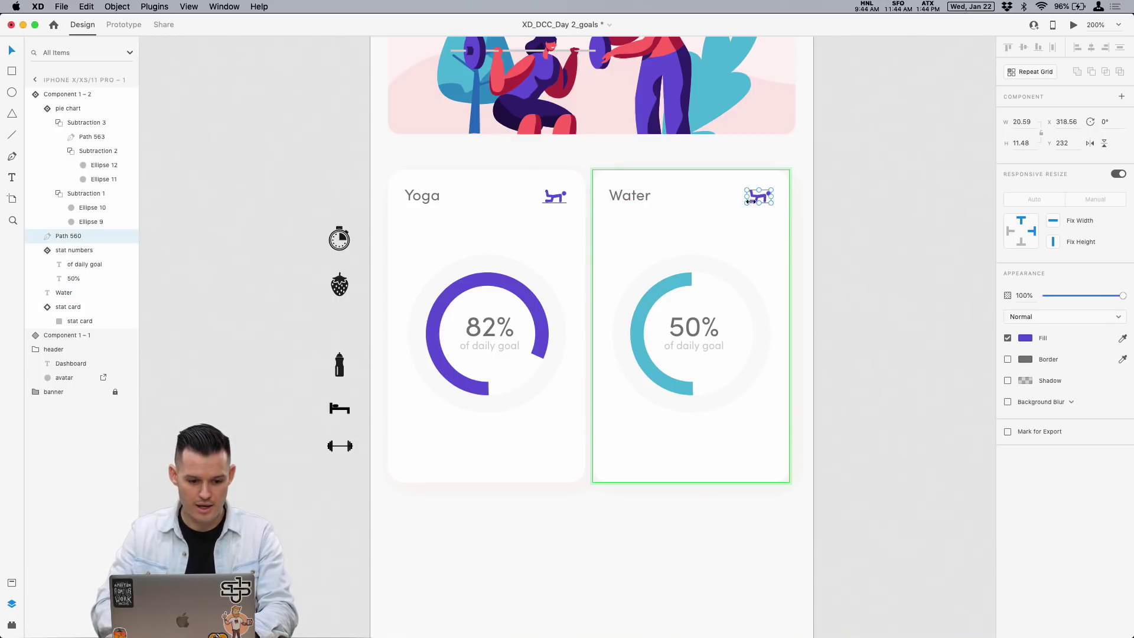
{"action": "left_click", "coordinate": [340, 366]}
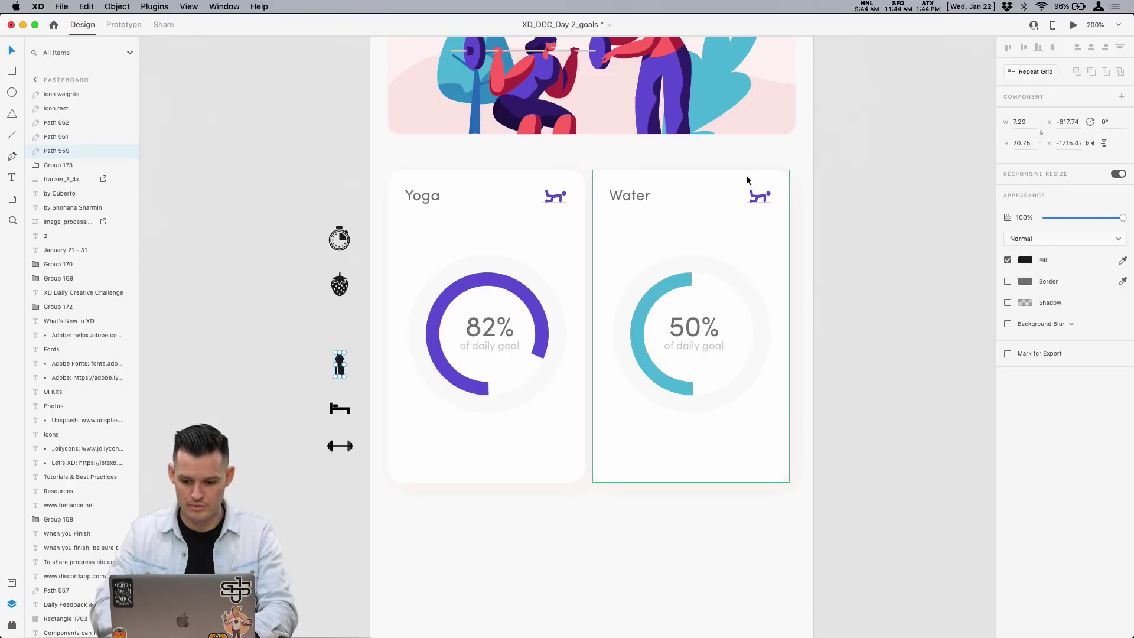
{"action": "left_click", "coordinate": [757, 199]}
{"action": "double_click", "coordinate": [757, 200]}
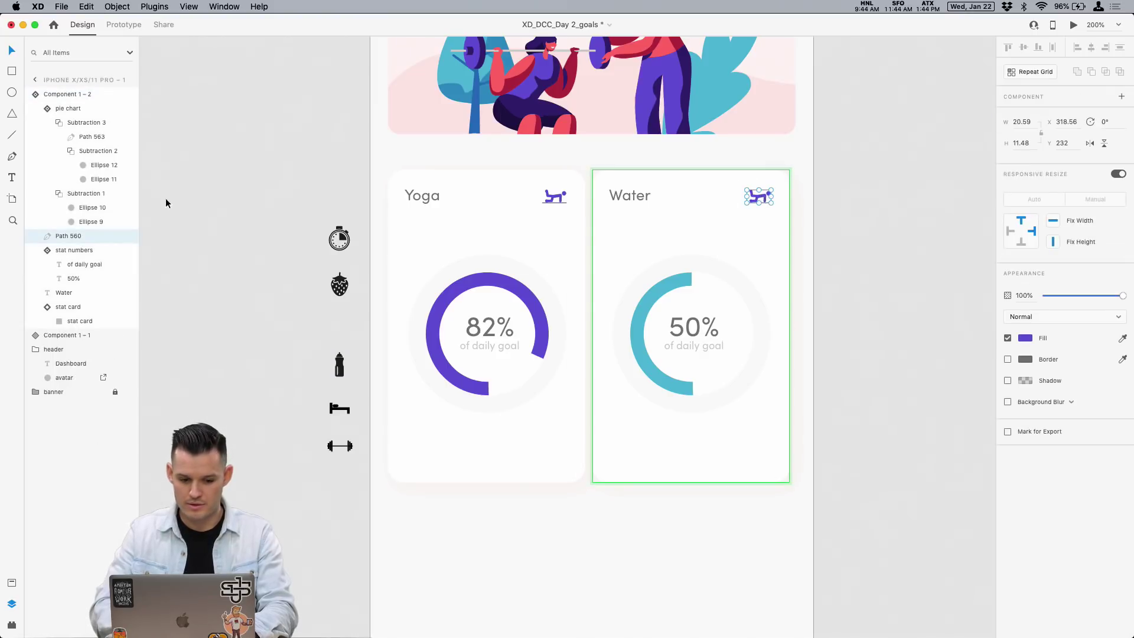
{"action": "key", "text": "super+v"}
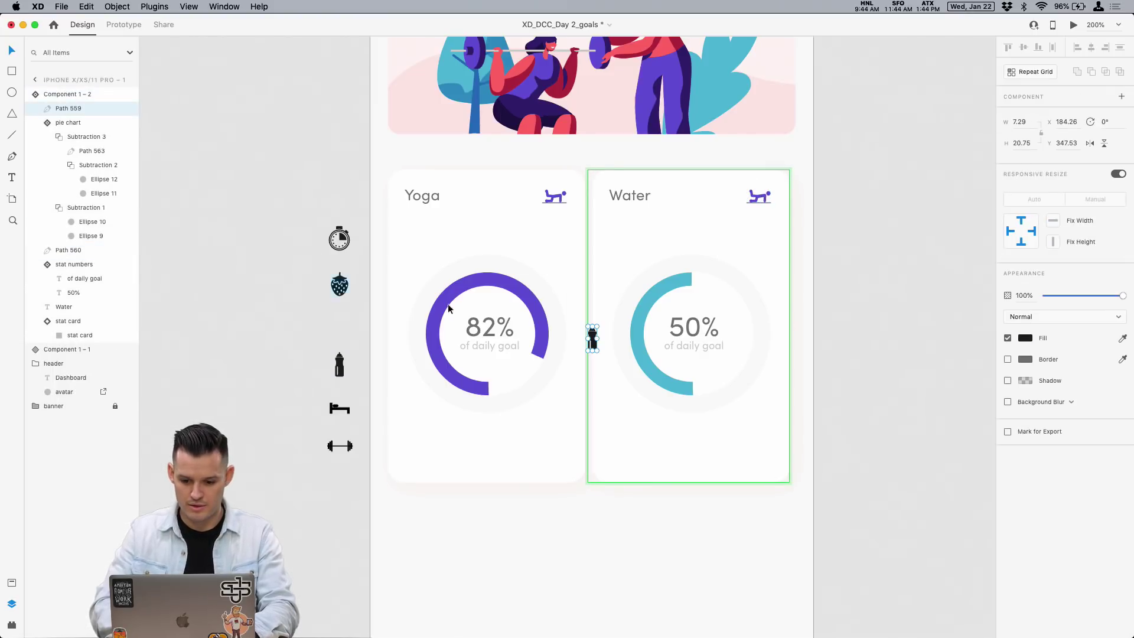
{"action": "left_click_drag", "start_coordinate": [594, 341], "coordinate": [729, 232]}
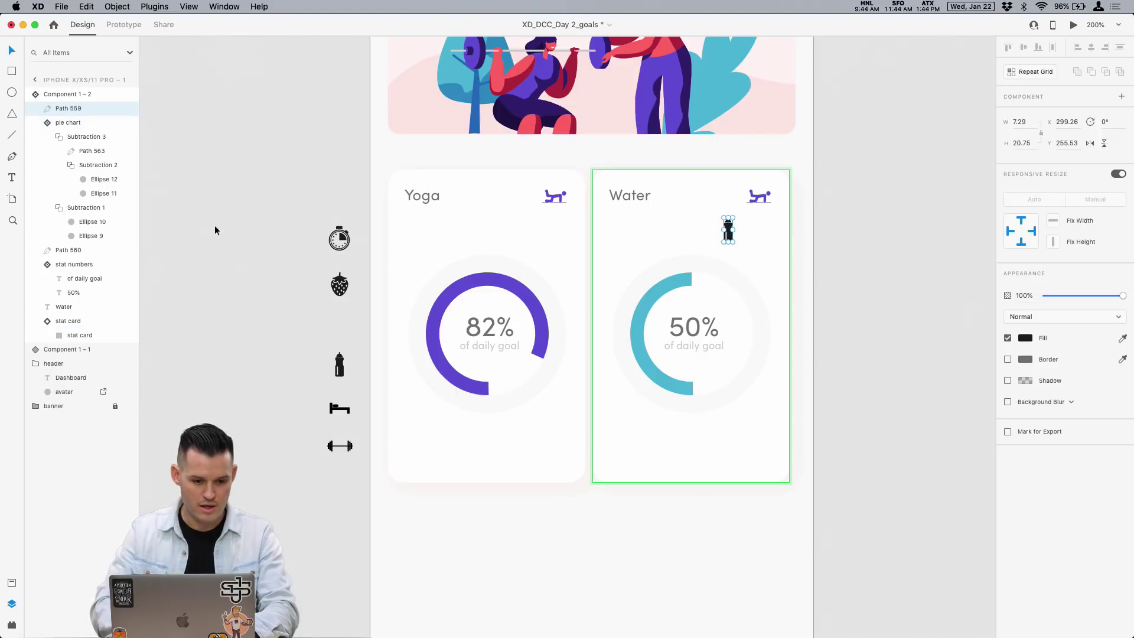
Hide the yoga icon in the Water card and move the bottle icon into its place.
{"action": "left_click", "coordinate": [763, 197]}
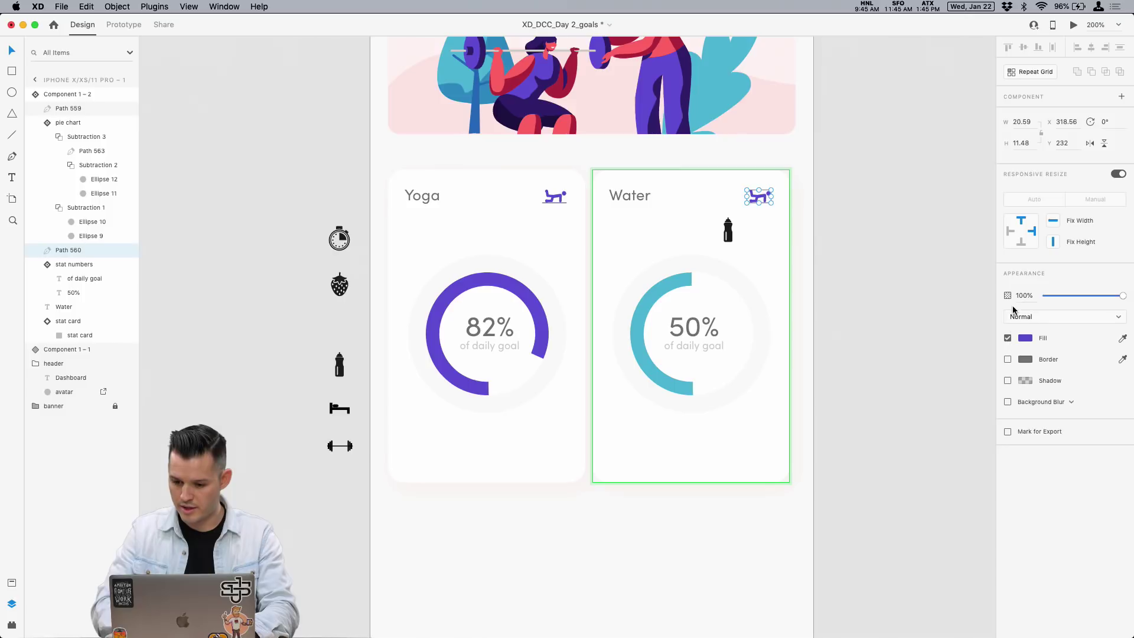
{"action": "left_click", "coordinate": [127, 250]}
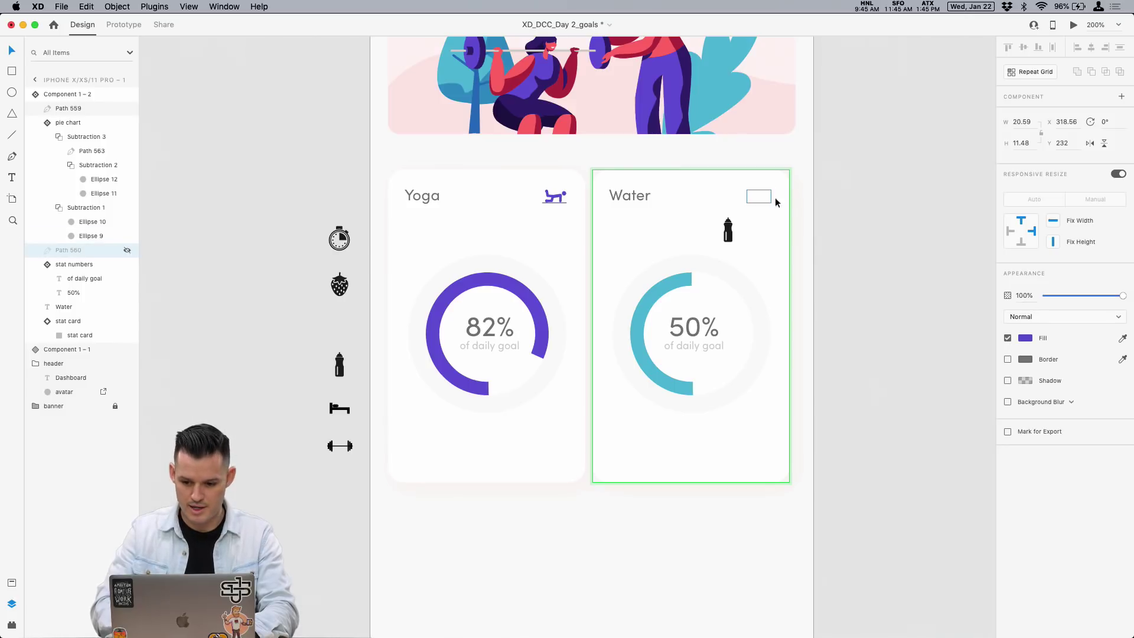
{"action": "left_click_drag", "start_coordinate": [727, 234], "coordinate": [761, 199]}
Fill the bottle icon in the Water card with the saved teal swatch.
{"action": "left_click", "coordinate": [1025, 339]}
{"action": "left_click", "coordinate": [918, 407]}
{"action": "left_click", "coordinate": [861, 228]}
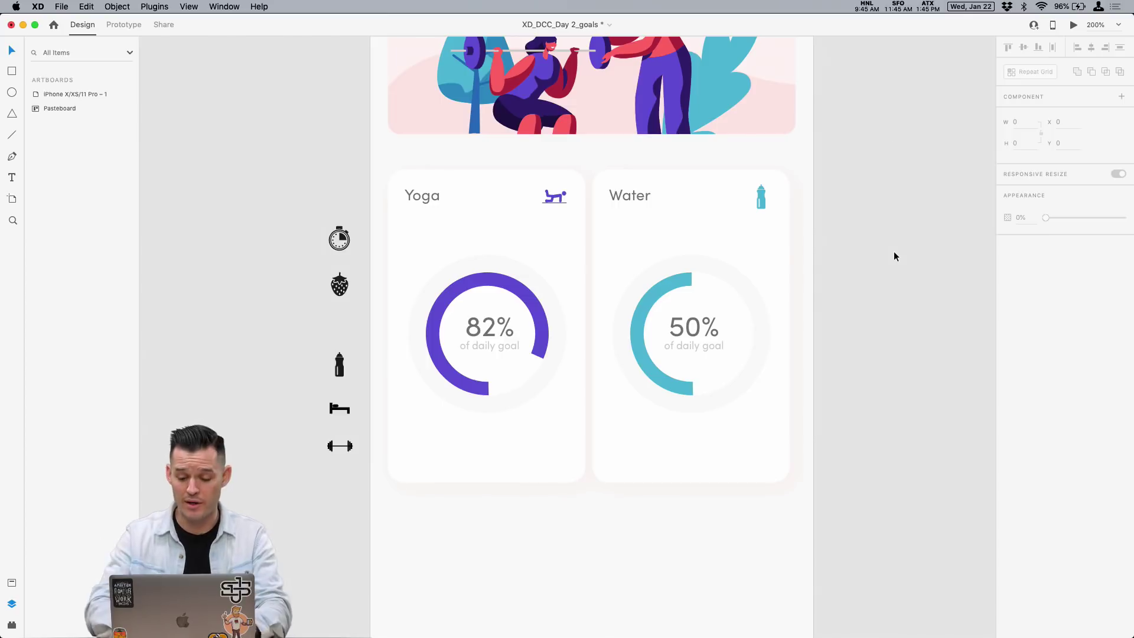
Rename the Component 1 asset of the Yoga card to "stat pie chart".
{"action": "scroll", "coordinate": [913, 275], "scroll_direction": "down", "scroll_amount": 2}
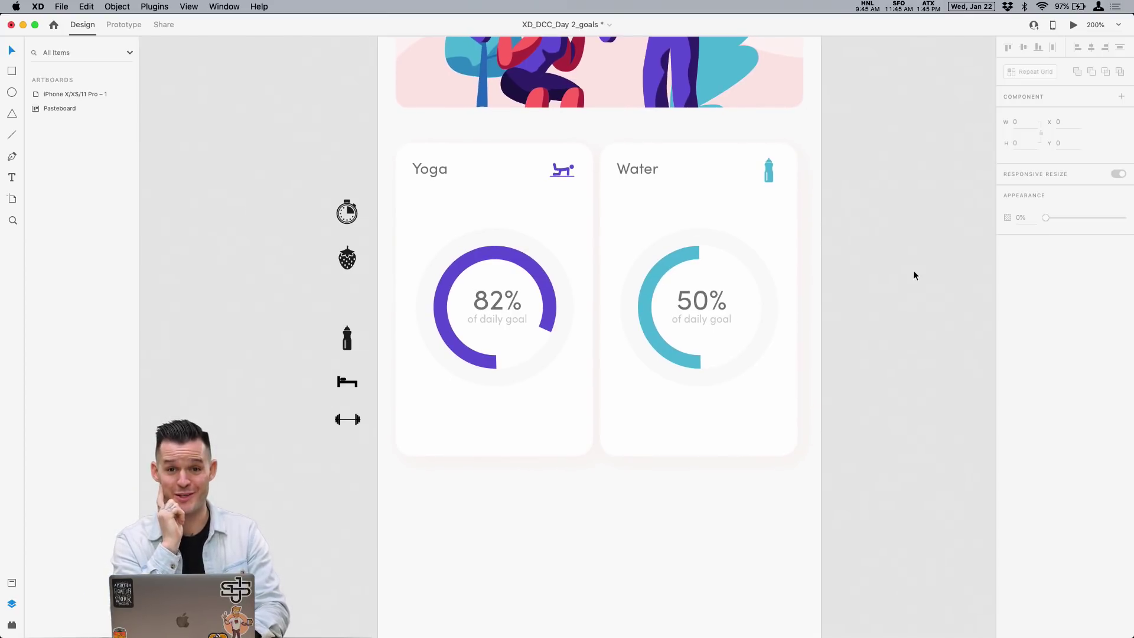
{"action": "scroll", "coordinate": [913, 276], "scroll_direction": "down", "scroll_amount": 3}
{"action": "key", "text": "super+minus"}
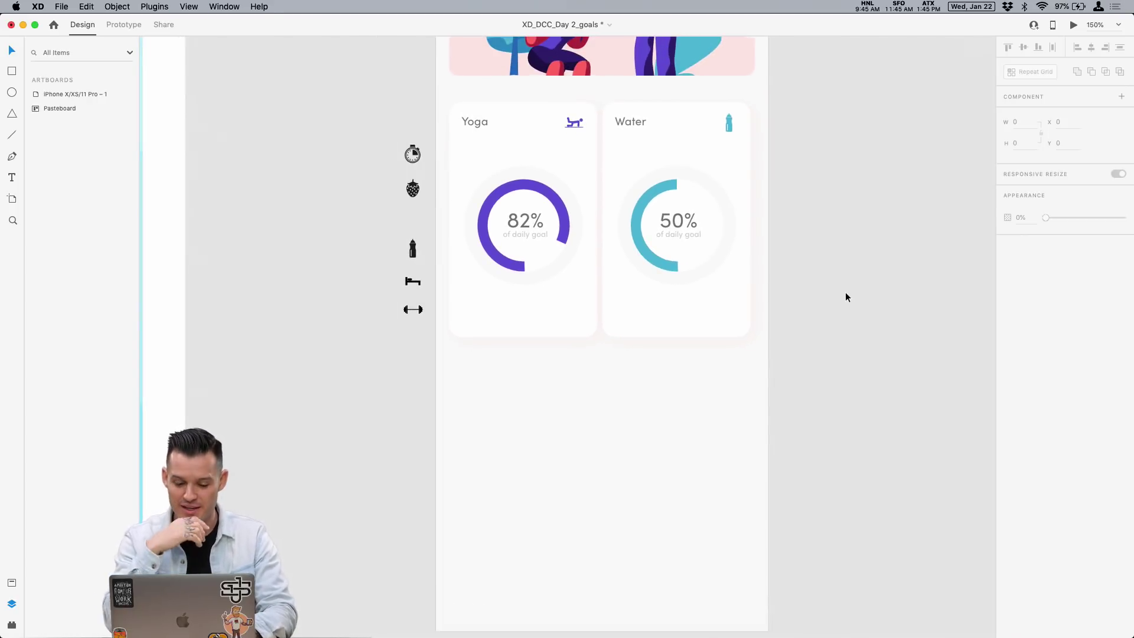
{"action": "left_click", "coordinate": [562, 244]}
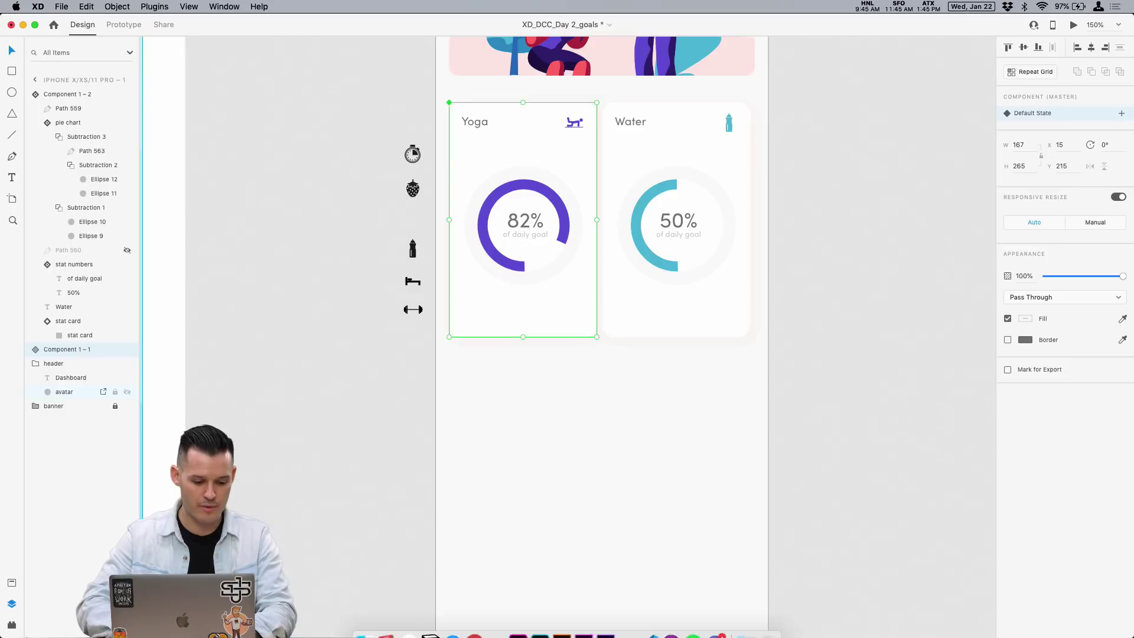
{"action": "left_click", "coordinate": [11, 584]}
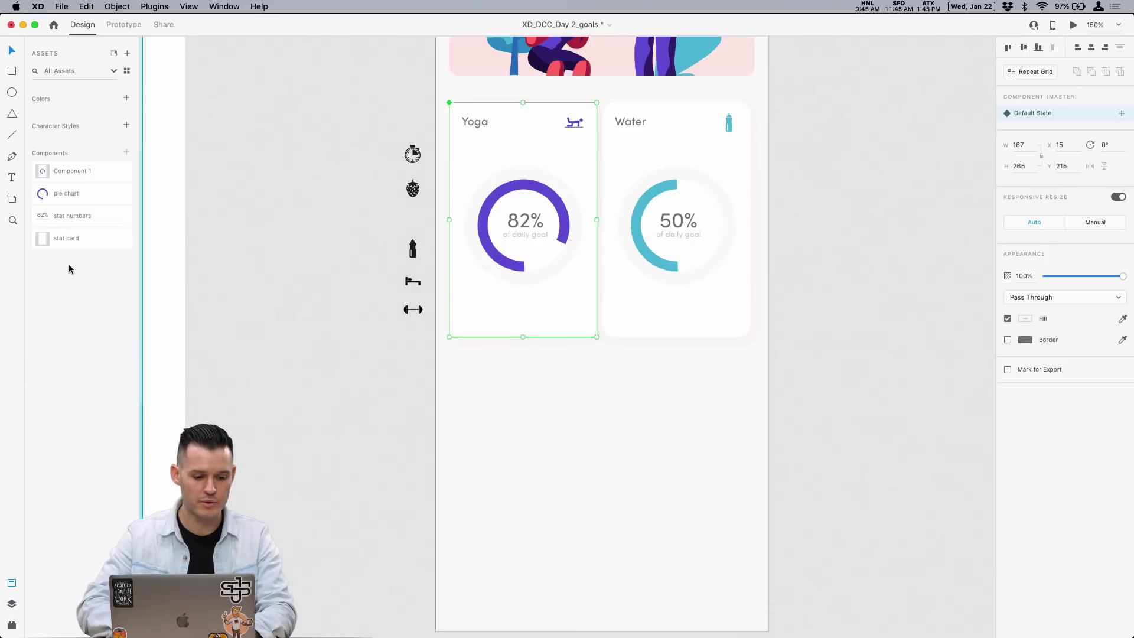
{"action": "double_click", "coordinate": [72, 172]}
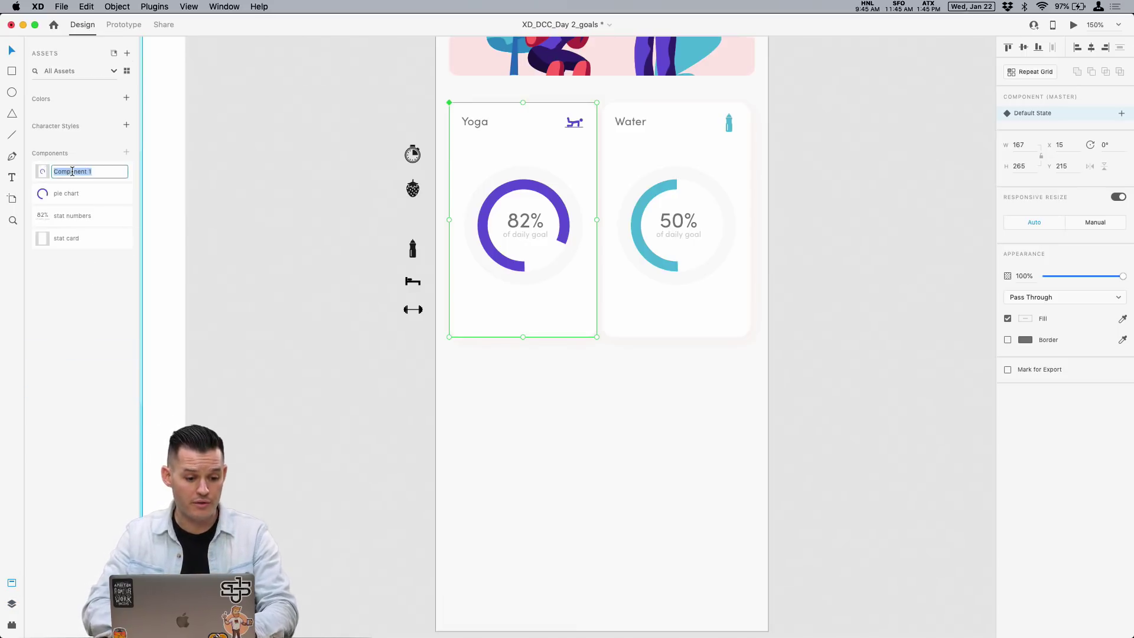
{"action": "type", "text": "stat pie chart"}
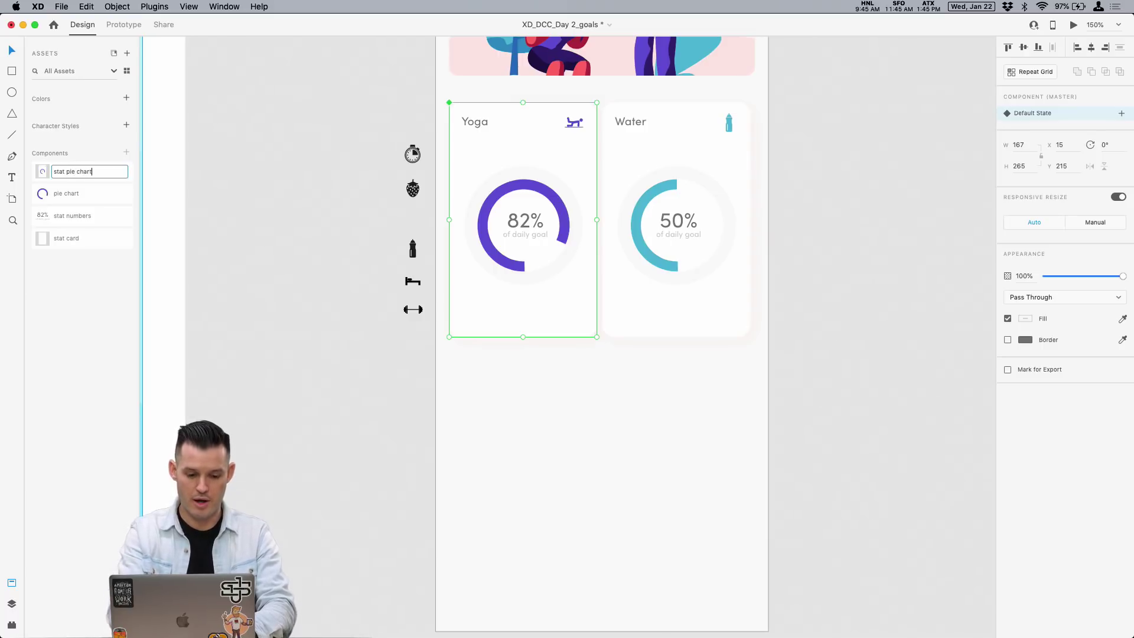
{"action": "key", "text": "Return"}
{"action": "left_click", "coordinate": [514, 389]}
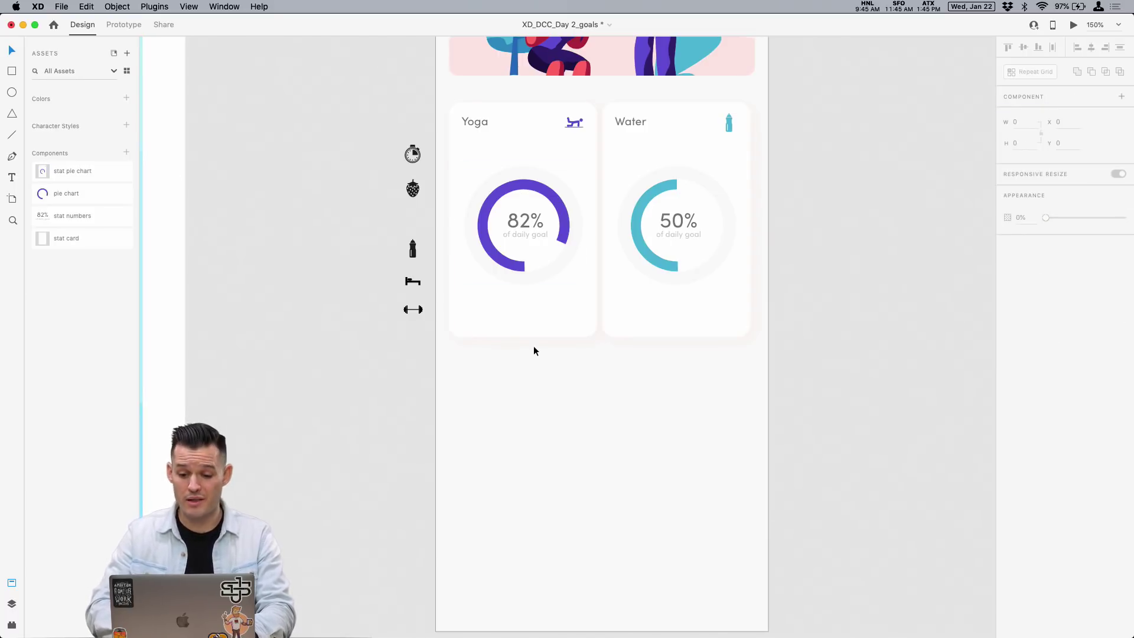
Move the Water card slightly away from the Yoga card so its outer edge lines up with the banner's edge.
{"action": "left_click_drag", "start_coordinate": [668, 264], "coordinate": [673, 266]}
{"action": "left_click", "coordinate": [583, 387]}
{"action": "left_click_drag", "start_coordinate": [530, 225], "coordinate": [528, 409]}
{"action": "right_click", "coordinate": [529, 363]}
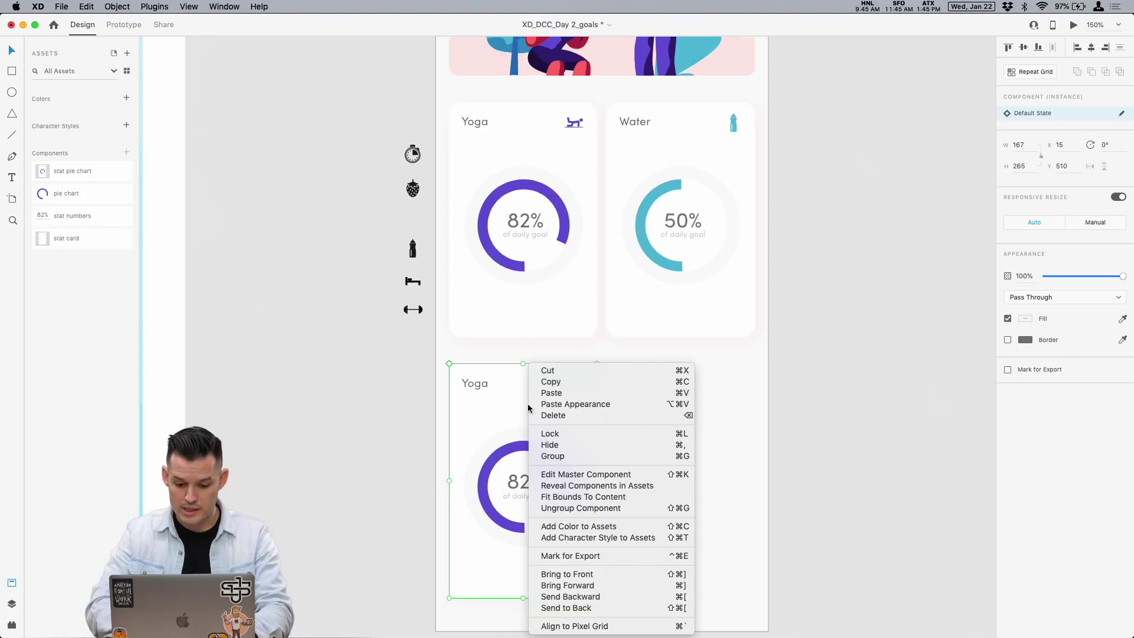
{"action": "left_click", "coordinate": [631, 509]}
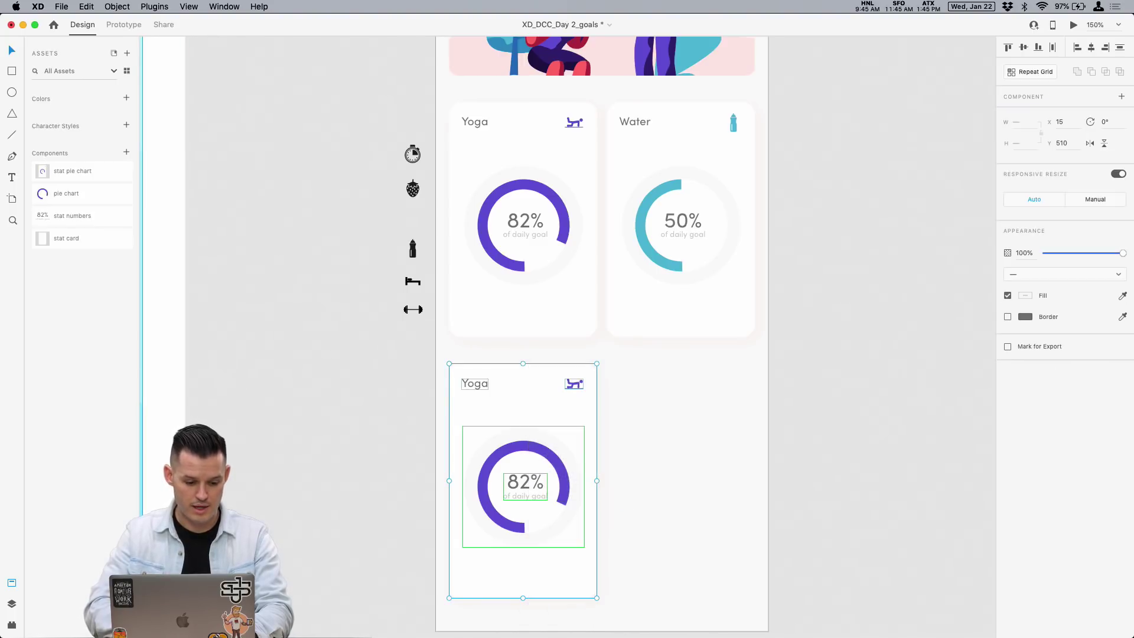
{"action": "left_click", "coordinate": [11, 604]}
{"action": "left_click", "coordinate": [258, 398]}
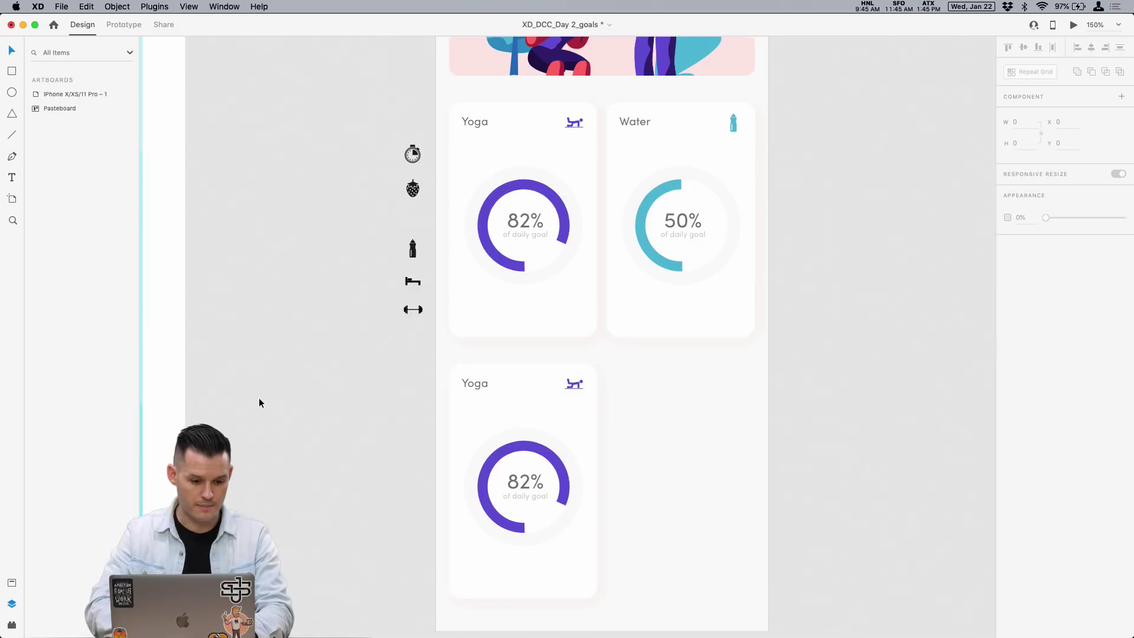
{"action": "left_click", "coordinate": [494, 401]}
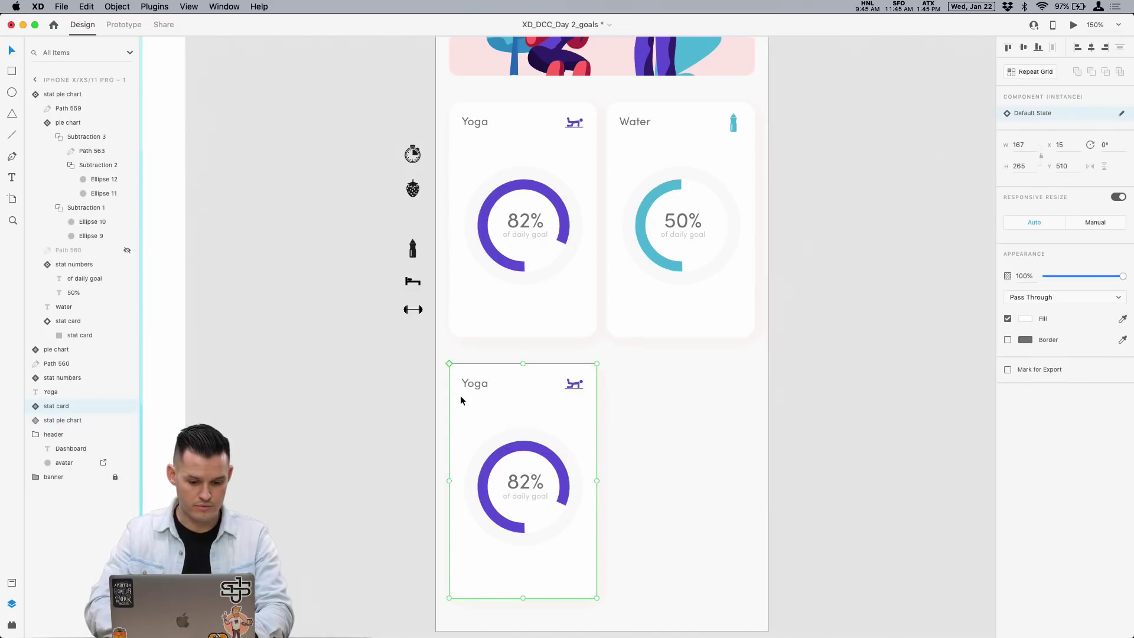
{"action": "key", "text": "super+z"}
{"action": "left_click", "coordinate": [577, 410]}
{"action": "key", "text": "Delete"}
{"action": "left_click_drag", "start_coordinate": [524, 177], "coordinate": [532, 435]}
{"action": "key", "text": "super+z"}
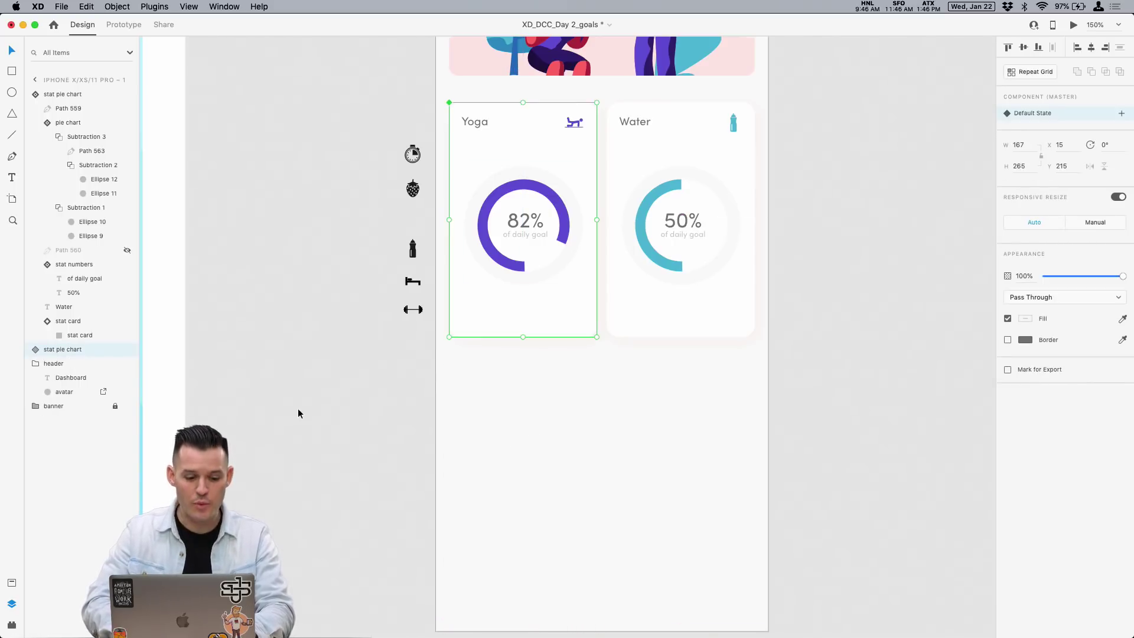
Place a stat card component below the Yoga card and a stat numbers component horizontally centred in its upper part.
{"action": "key", "text": "super+shift+y"}
{"action": "left_click_drag", "start_coordinate": [83, 238], "coordinate": [524, 456]}
{"action": "left_click_drag", "start_coordinate": [73, 216], "coordinate": [524, 437]}
{"action": "key", "text": "super+z"}
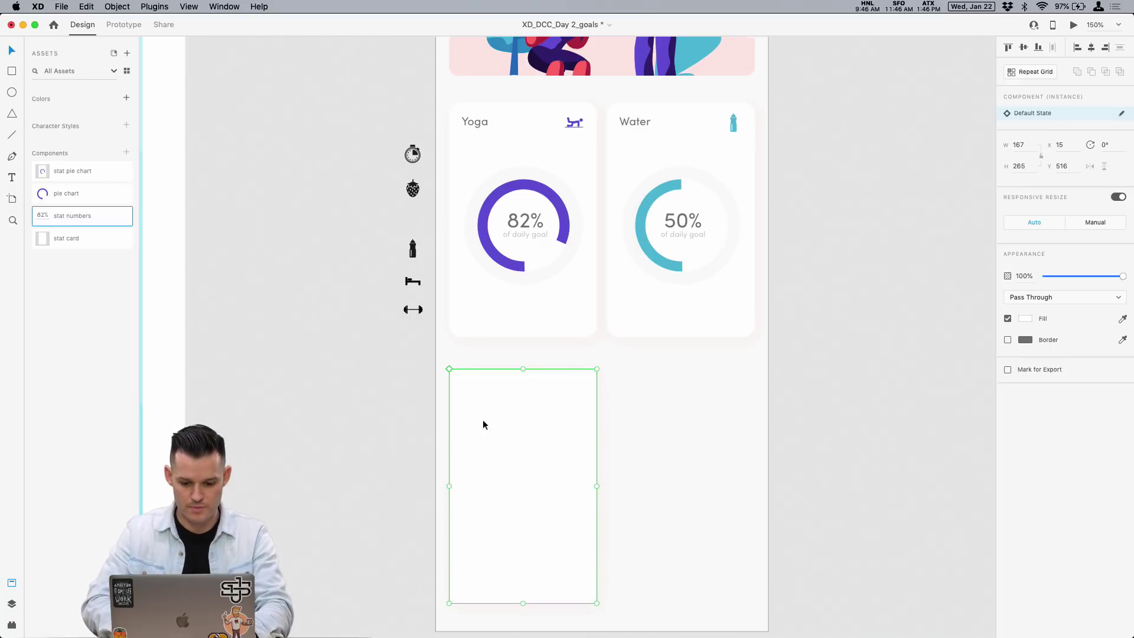
{"action": "left_click", "coordinate": [689, 388]}
{"action": "left_click_drag", "start_coordinate": [94, 222], "coordinate": [524, 415]}
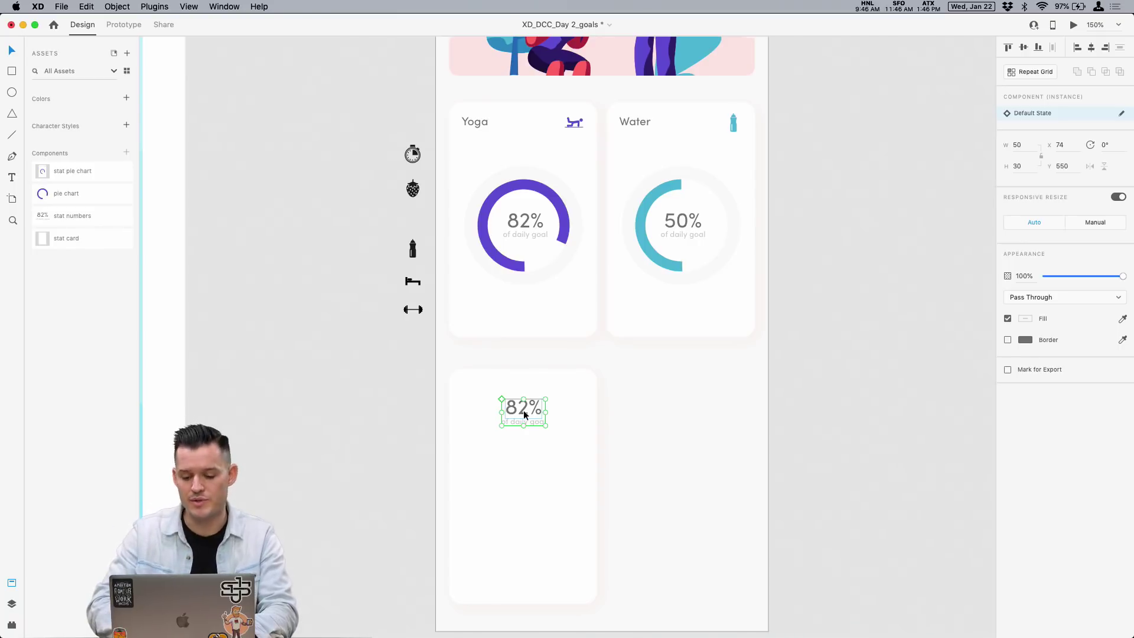
{"action": "left_click_drag", "start_coordinate": [523, 415], "coordinate": [523, 420]}
Copy the title and icon from the Yoga card and place them at the top of the new blank card.
{"action": "left_click", "coordinate": [474, 125]}
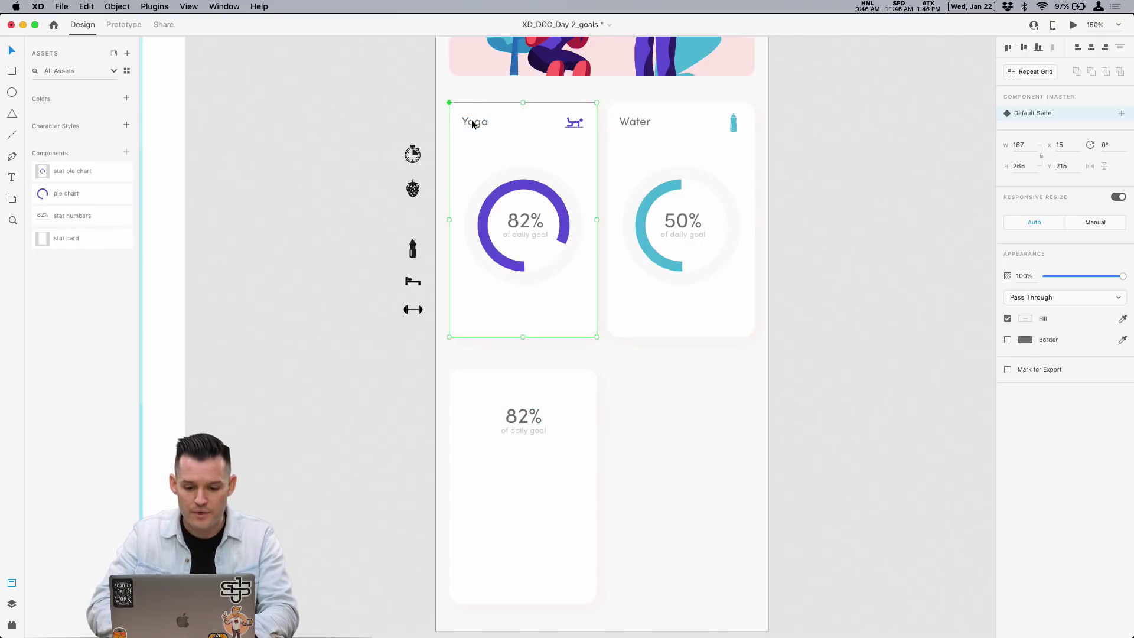
{"action": "double_click", "coordinate": [472, 121]}
{"action": "double_click", "coordinate": [472, 122]}
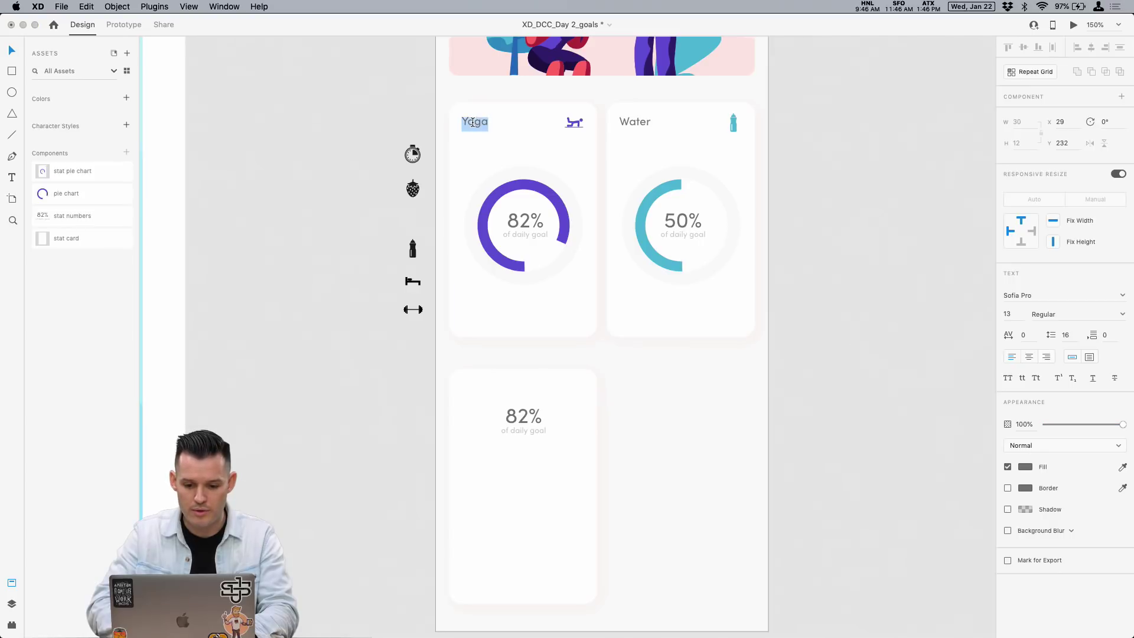
{"action": "left_click", "coordinate": [13, 606]}
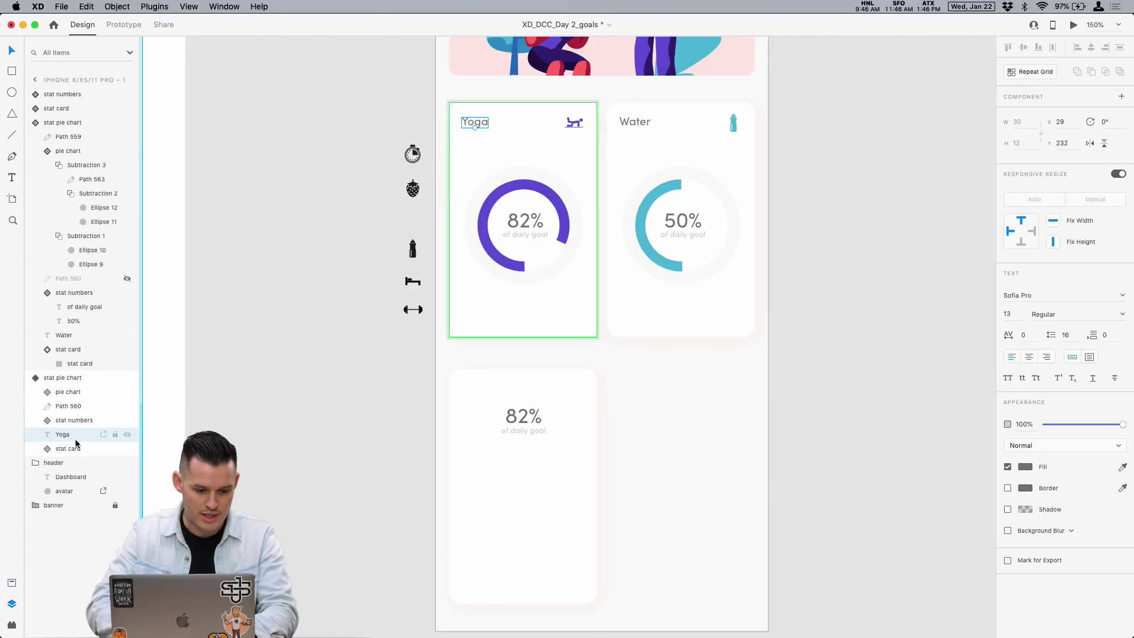
{"action": "left_click", "coordinate": [70, 407], "text": "shift"}
{"action": "key", "text": "cmd+c"}
{"action": "left_click", "coordinate": [632, 447]}
{"action": "key", "text": "cmd+v"}
{"action": "key", "text": "shift+Down"}
{"action": "key", "text": "shift+Down"}
{"action": "left_click_drag", "start_coordinate": [483, 141], "coordinate": [477, 390]}
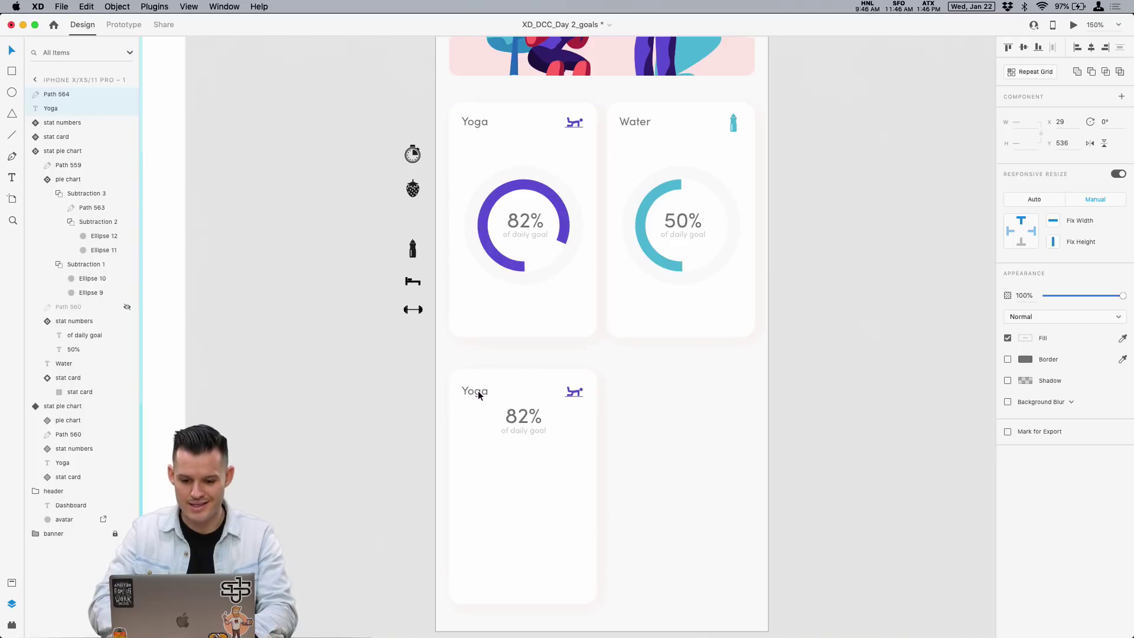
Move the 82% stat numbers further down in the new card, leaving more space beneath the title.
{"action": "scroll", "coordinate": [477, 391], "scroll_direction": "down", "scroll_amount": 2}
{"action": "scroll", "coordinate": [477, 391], "scroll_direction": "down", "scroll_amount": 3}
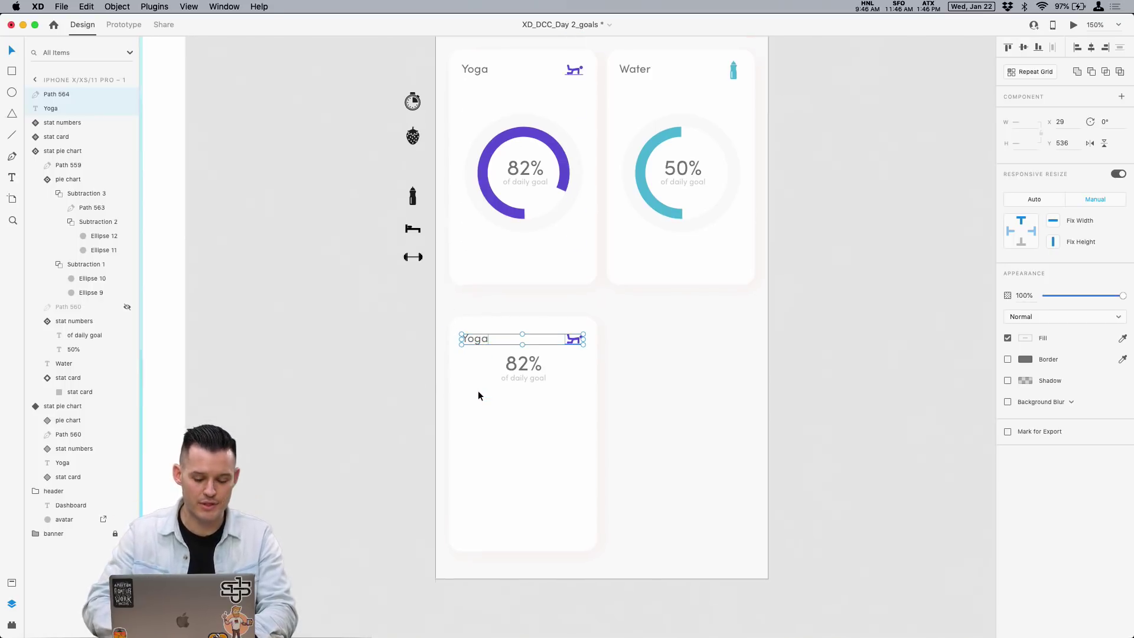
{"action": "key", "text": "super+equal"}
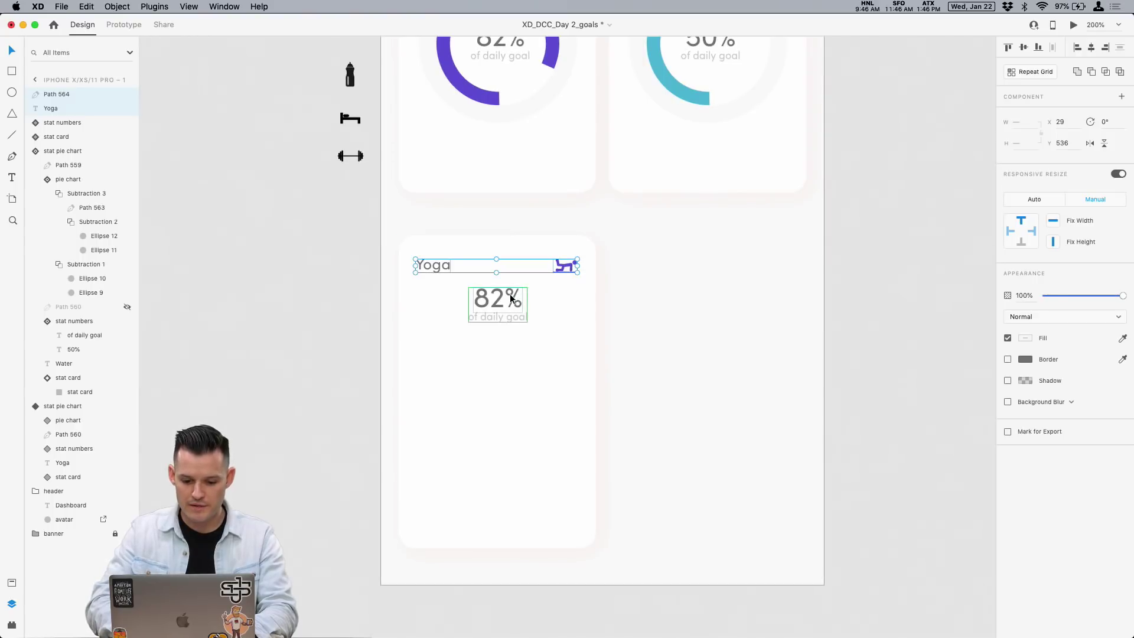
{"action": "left_click_drag", "start_coordinate": [511, 294], "coordinate": [510, 318]}
Change the new card's title to "Weight Training".
{"action": "left_click", "coordinate": [424, 264]}
{"action": "double_click", "coordinate": [424, 264]}
{"action": "type", "text": "W"}
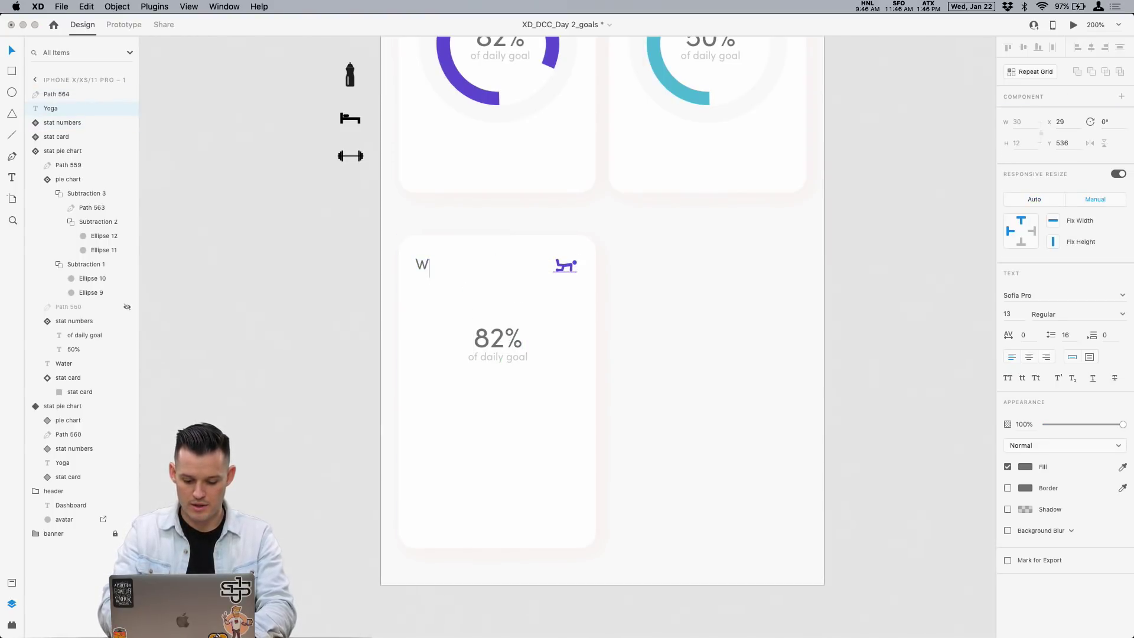
{"action": "type", "text": "eight Training"}
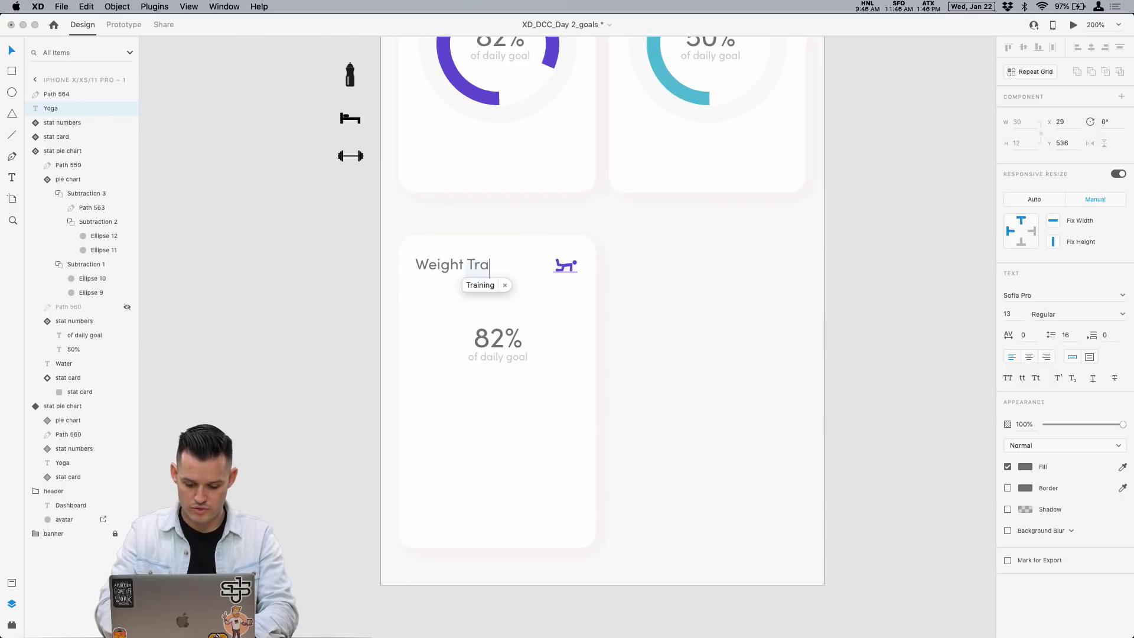
{"action": "key", "text": "Escape"}
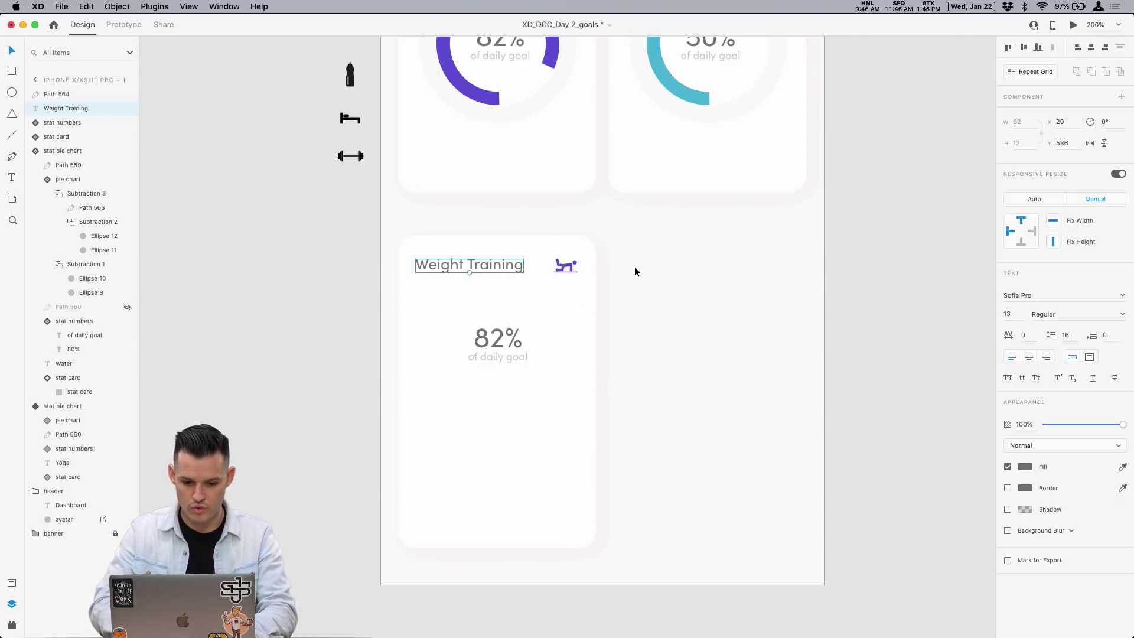
Replace the yoga icon in the Weight Training card with the black dumbbell icon from the pasteboard.
{"action": "left_click", "coordinate": [562, 264]}
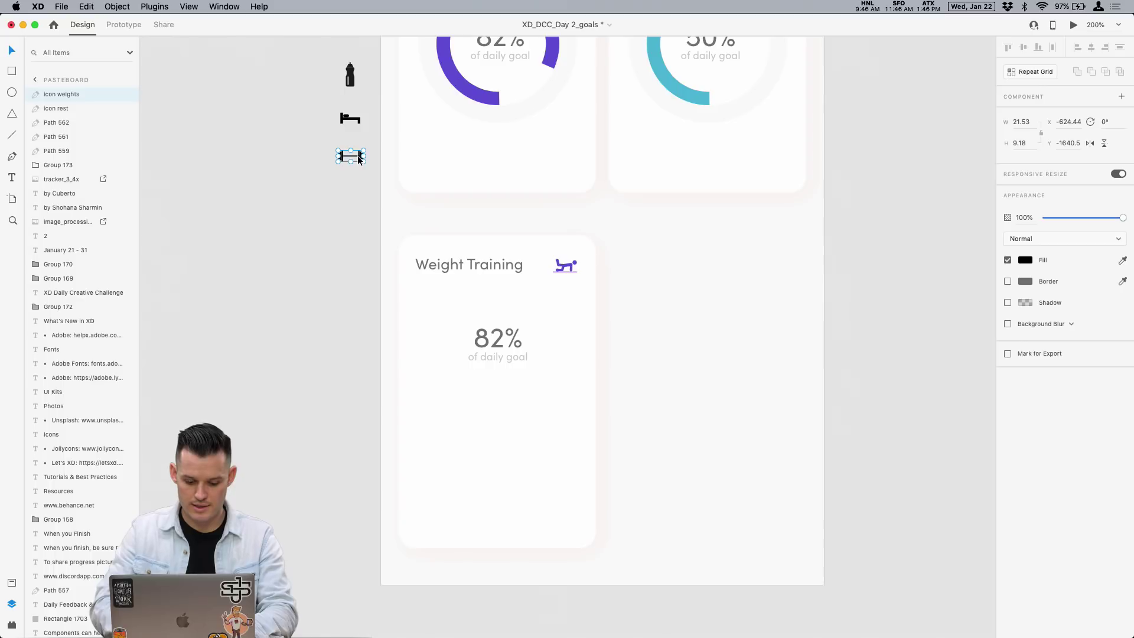
{"action": "left_click_drag", "start_coordinate": [358, 158], "coordinate": [582, 267]}
{"action": "left_click", "coordinate": [570, 269]}
{"action": "key", "text": "Delete"}
Fill the dumbbell icon with a pink slightly darker than the saved pale pink swatch, about #EFC1BF.
{"action": "left_click", "coordinate": [1025, 296]}
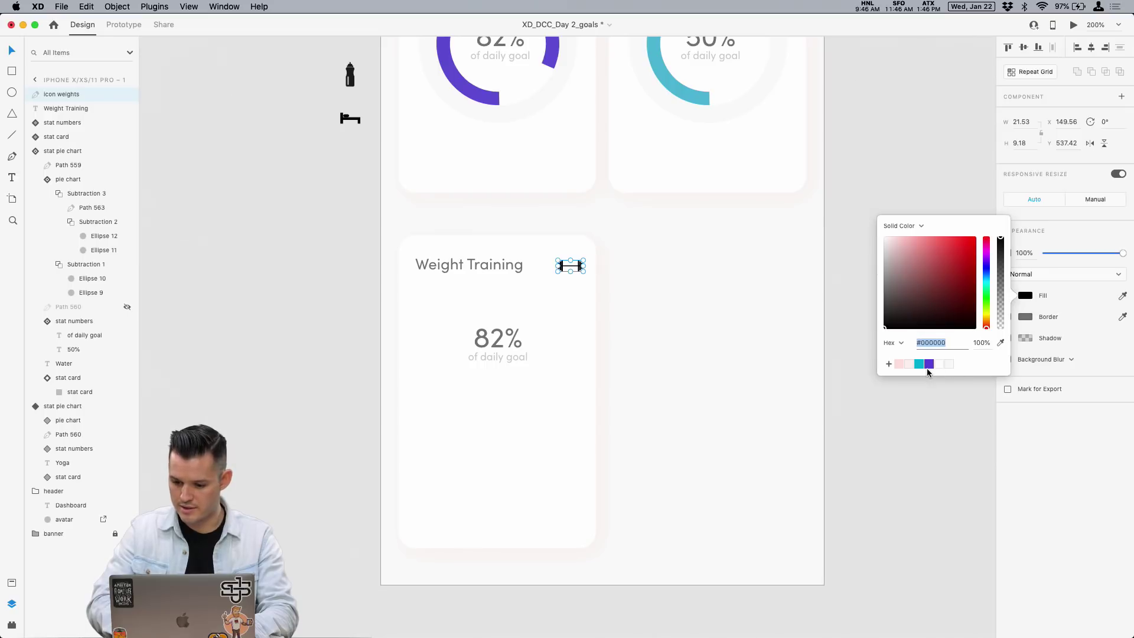
{"action": "left_click", "coordinate": [899, 365]}
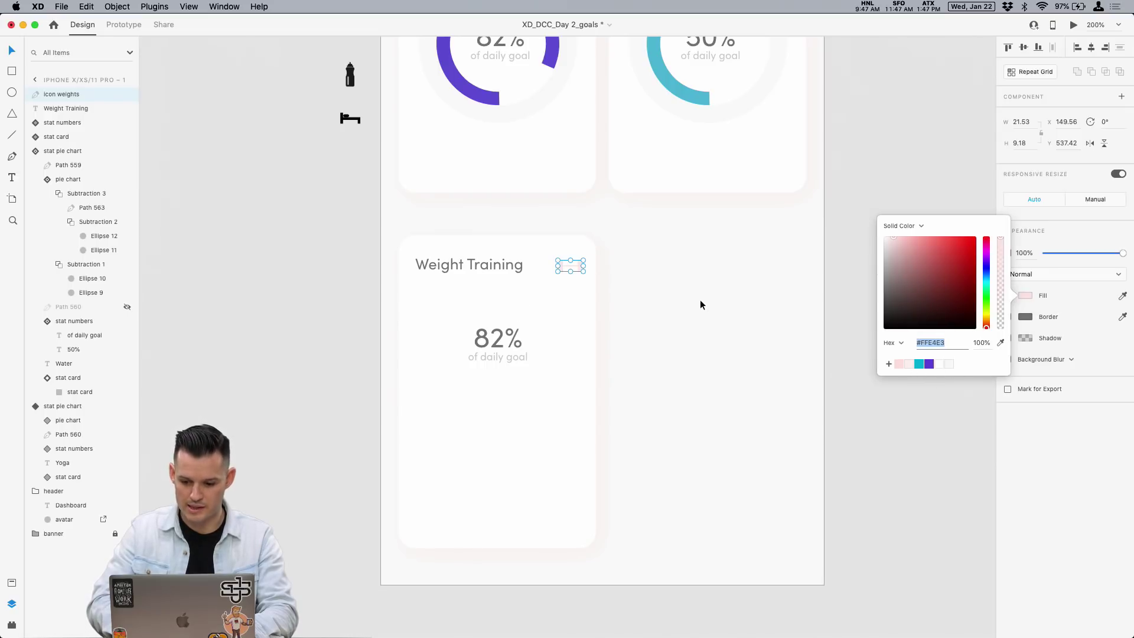
{"action": "left_click_drag", "start_coordinate": [895, 248], "coordinate": [899, 243]}
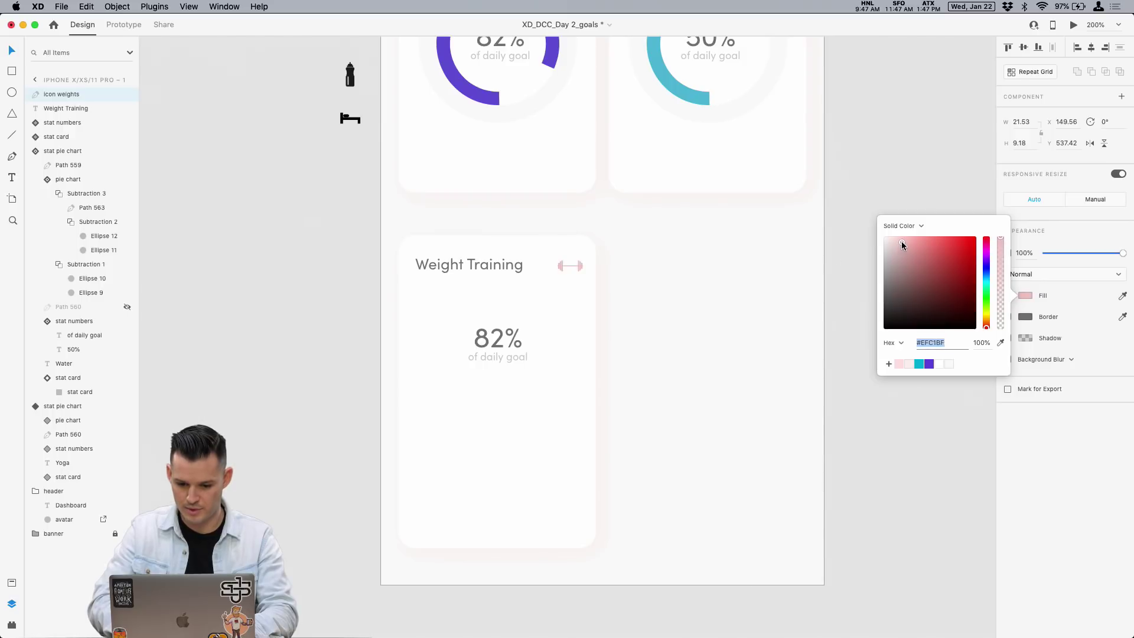
{"action": "left_click", "coordinate": [668, 319]}
Draw a narrow vertical rectangle about 13 by 91 inside the Weight Training card's stat card component, near its lower left corner.
{"action": "left_click_drag", "start_coordinate": [668, 319], "coordinate": [717, 177]}
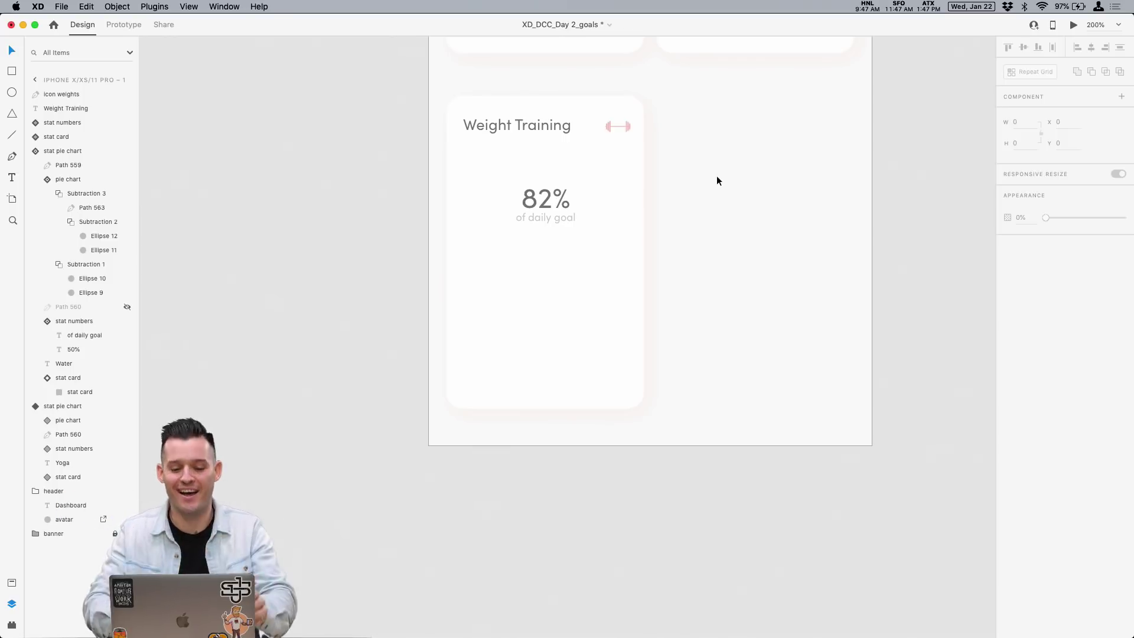
{"action": "scroll", "coordinate": [717, 180], "scroll_direction": "up", "scroll_amount": 1}
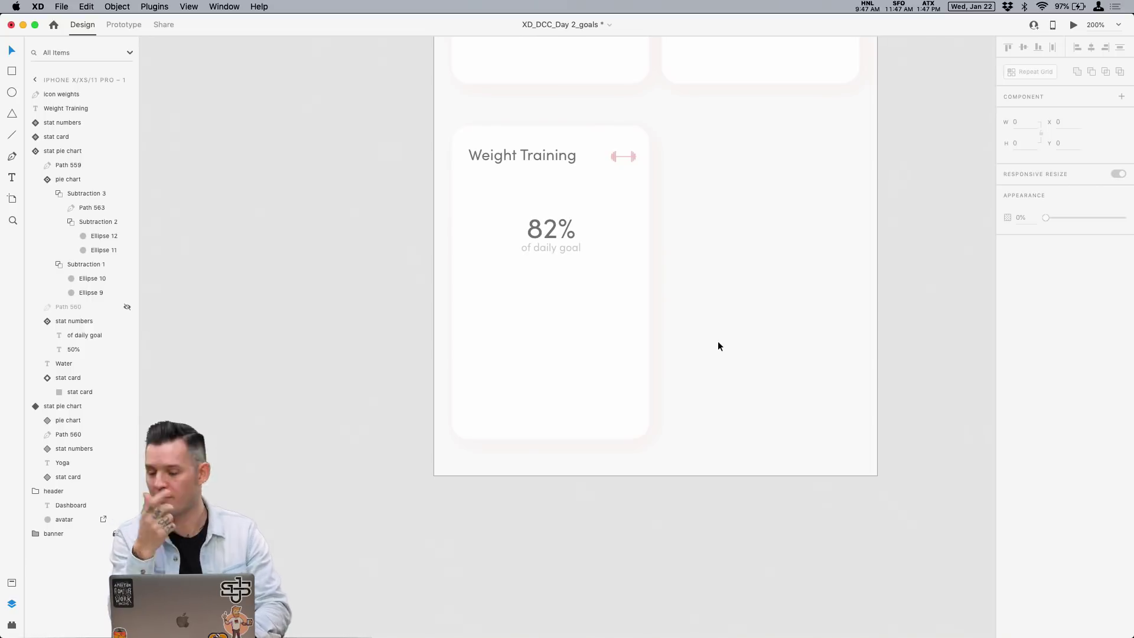
{"action": "scroll", "coordinate": [718, 346], "scroll_direction": "up", "scroll_amount": 10}
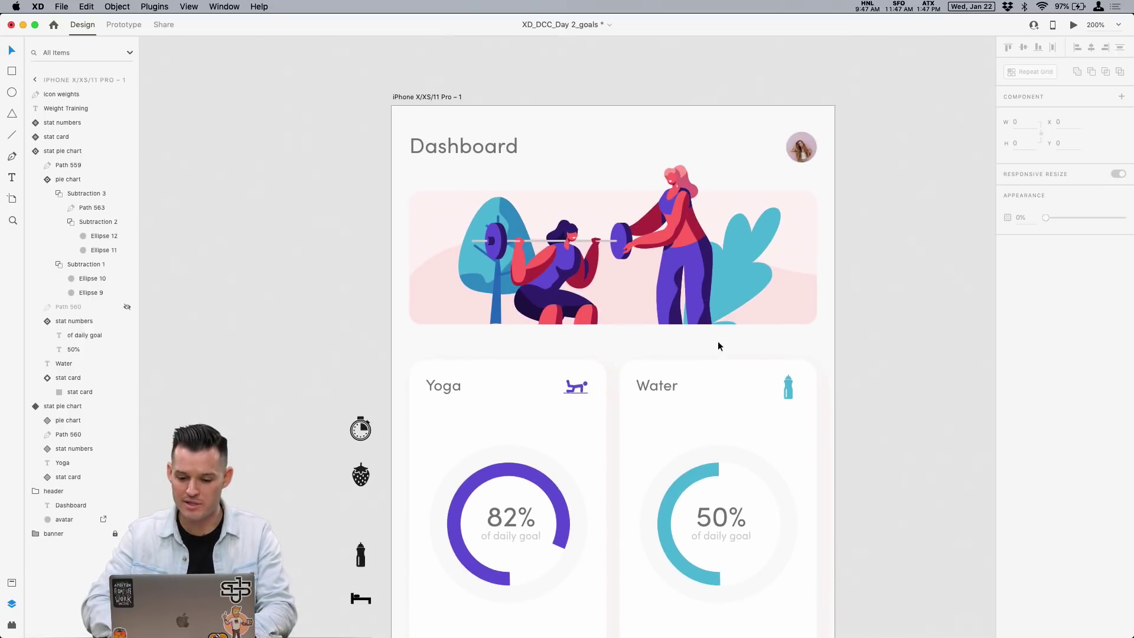
{"action": "scroll", "coordinate": [717, 342], "scroll_direction": "down", "scroll_amount": 10}
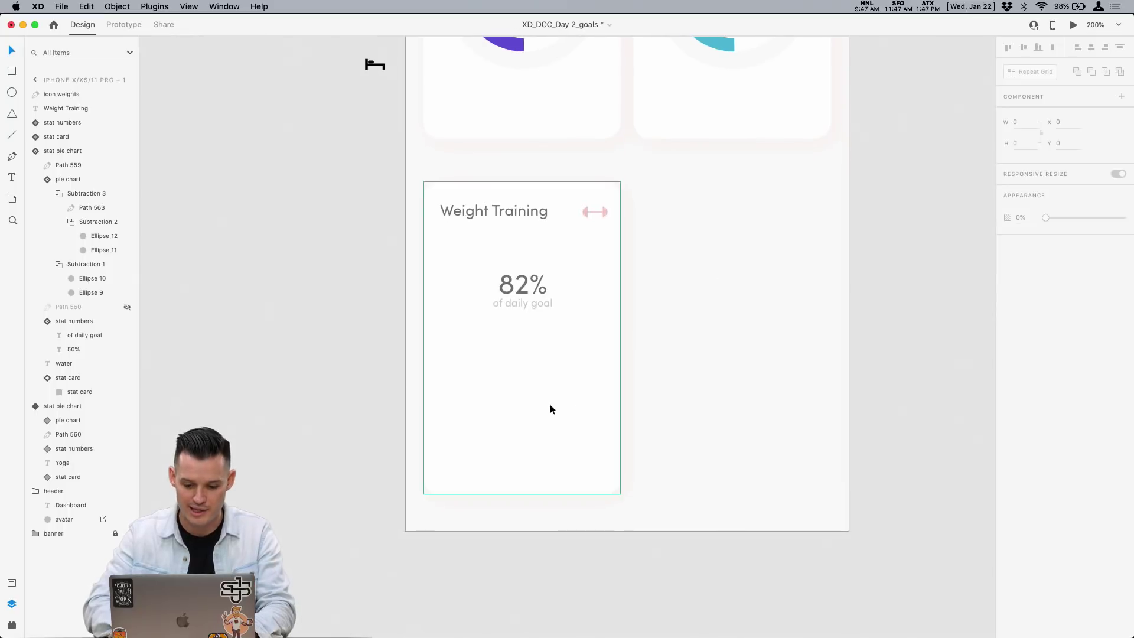
{"action": "double_click", "coordinate": [494, 424]}
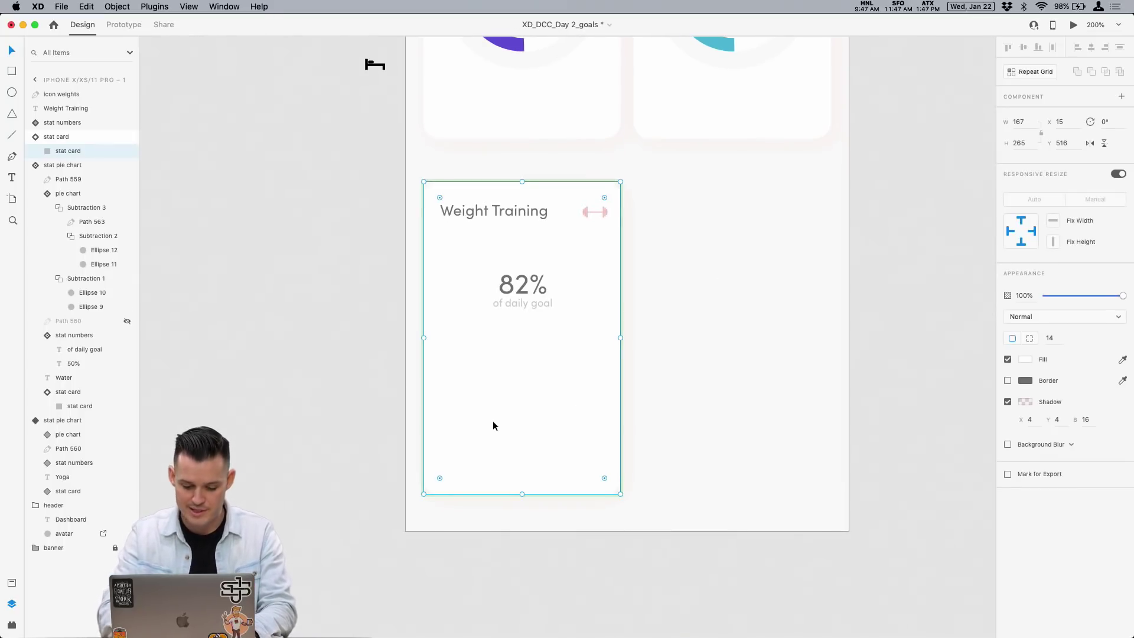
{"action": "left_click_drag", "start_coordinate": [449, 367], "coordinate": [465, 474]}
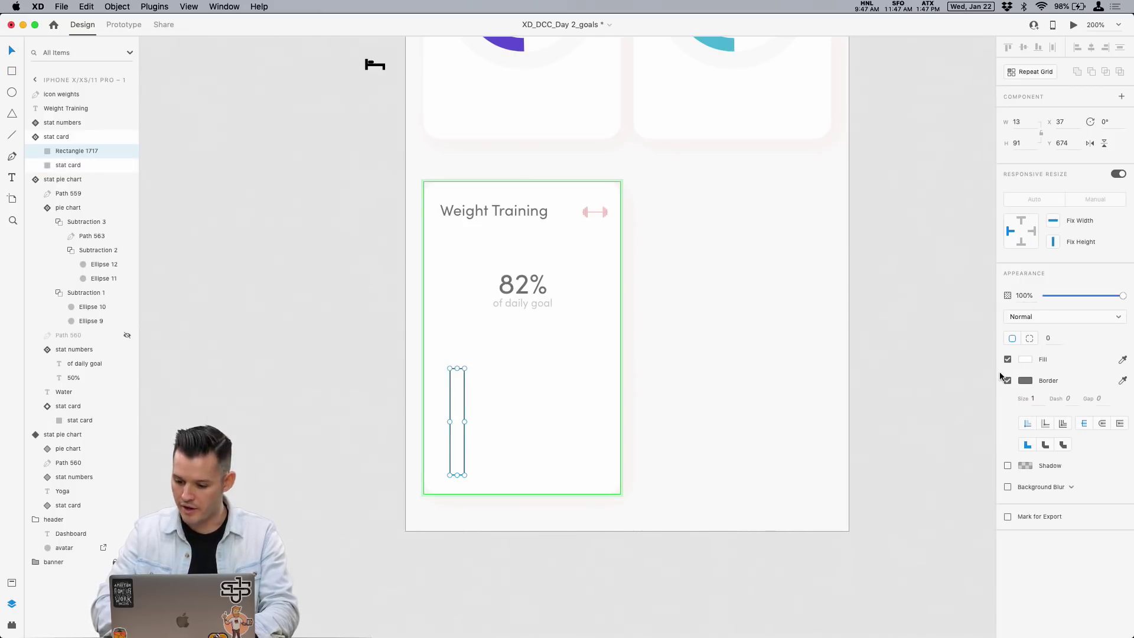
Remove the narrow rectangle's border and fill it with the saved pale pink swatch #FFE4E3.
{"action": "left_click", "coordinate": [1007, 381]}
{"action": "left_click", "coordinate": [1025, 359]}
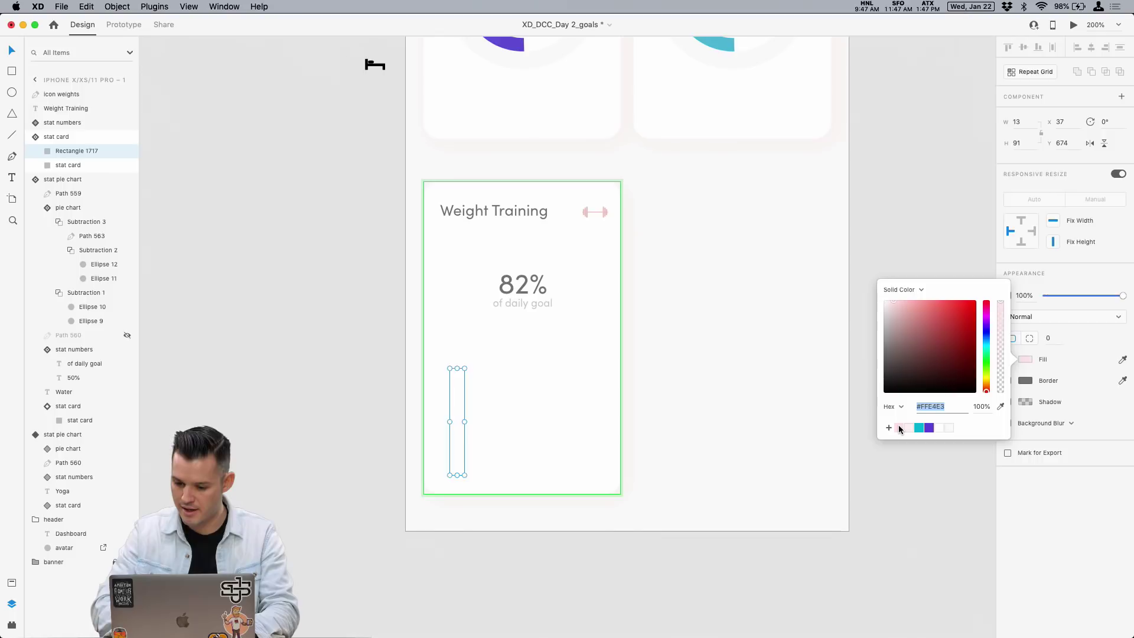
{"action": "left_click", "coordinate": [899, 427]}
Extend the pink bar upward to a height of about 128 and shift it to X 34.
{"action": "left_click", "coordinate": [459, 403]}
{"action": "left_click_drag", "start_coordinate": [458, 366], "coordinate": [452, 341]}
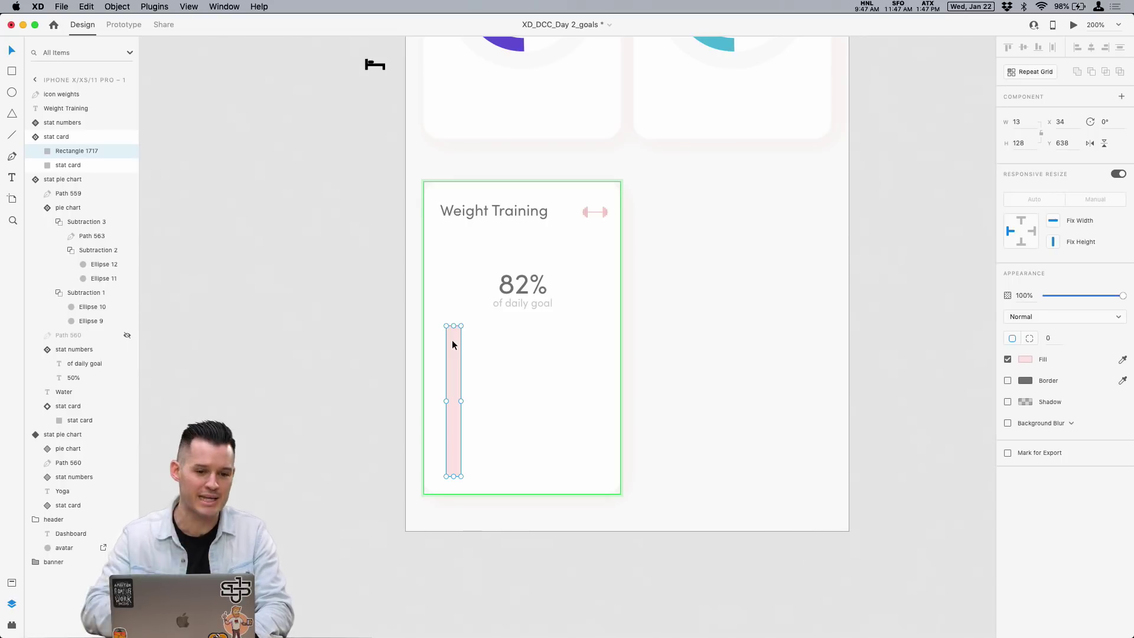
{"action": "double_click", "coordinate": [79, 151]}
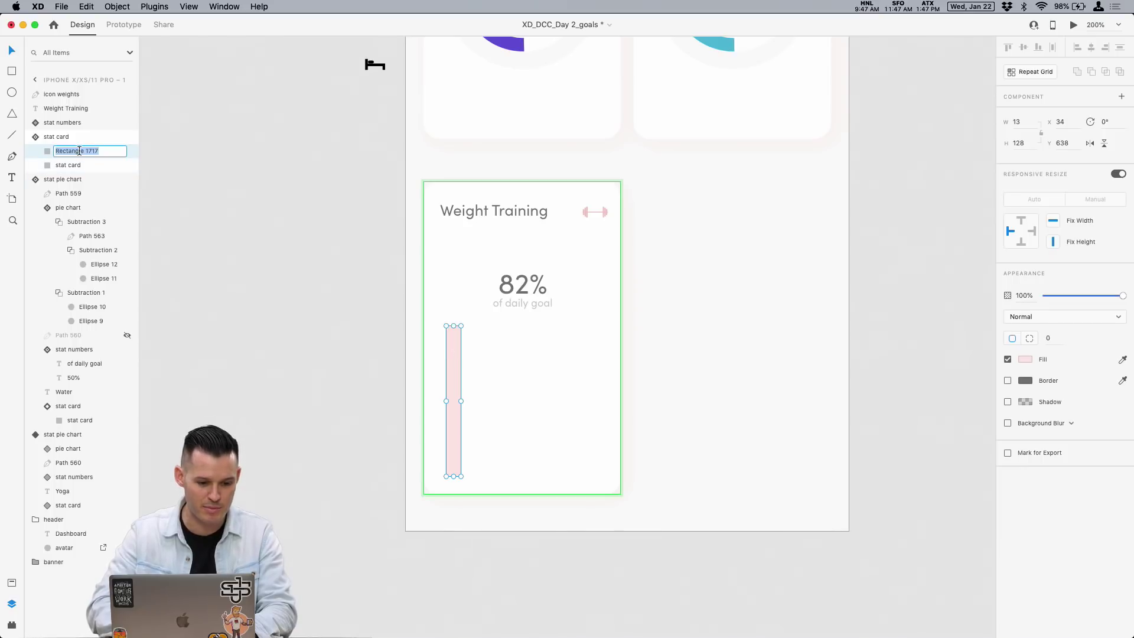
{"action": "key", "text": "Escape"}
{"action": "key", "text": "Escape"}
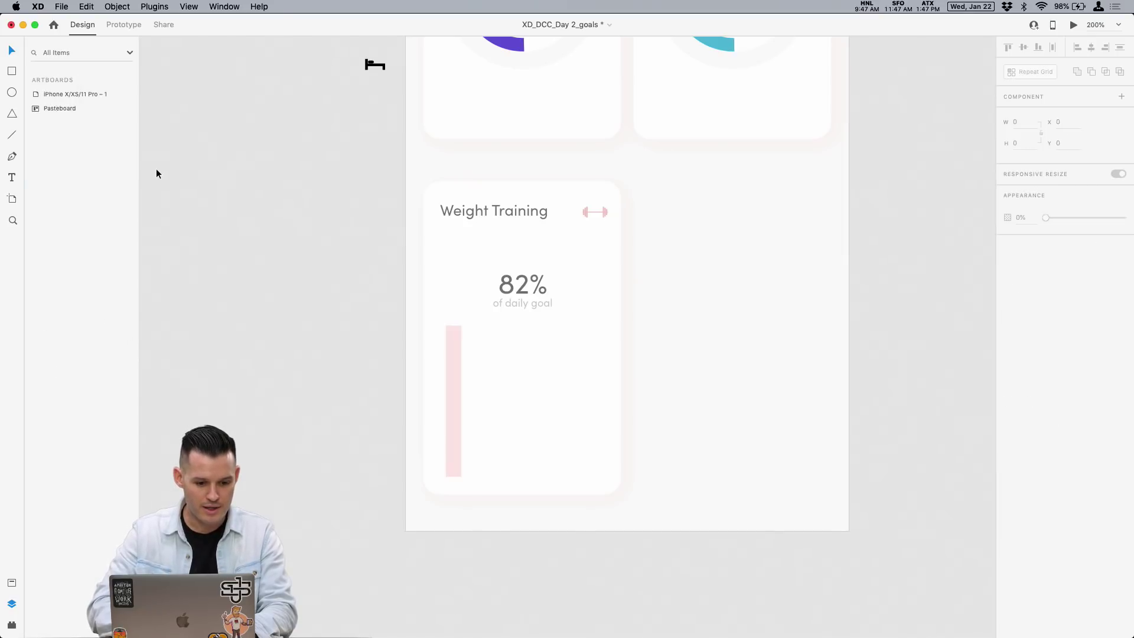
Move the pink bar out of the Weight Training card's stat card component to the artboard level, keeping its position.
{"action": "double_click", "coordinate": [455, 331]}
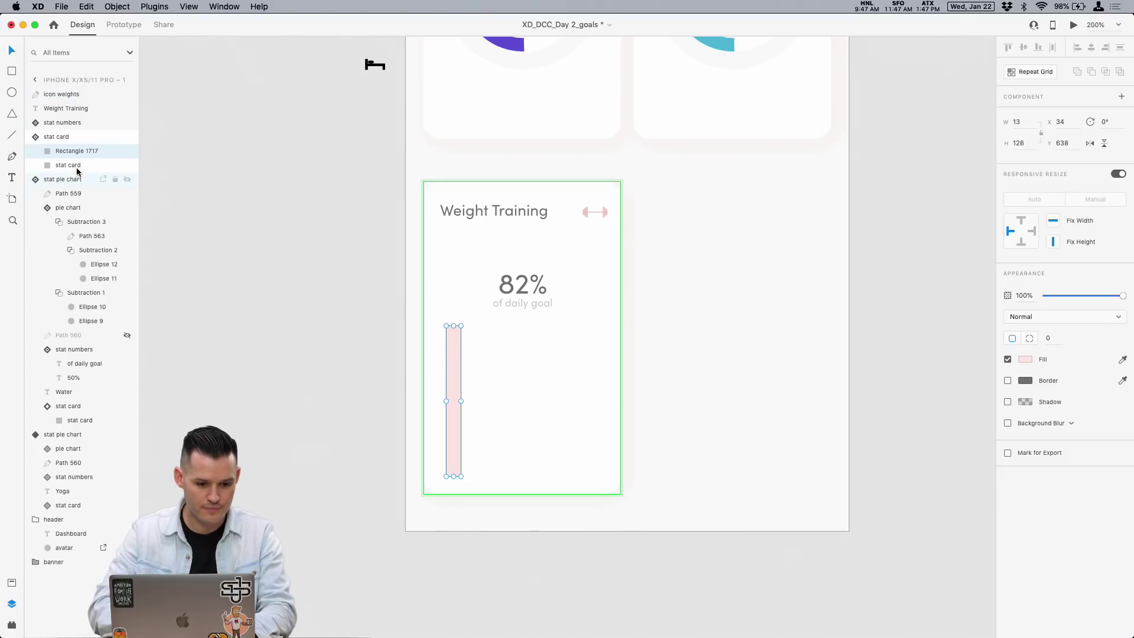
{"action": "key", "text": "Delete"}
{"action": "left_click", "coordinate": [167, 149]}
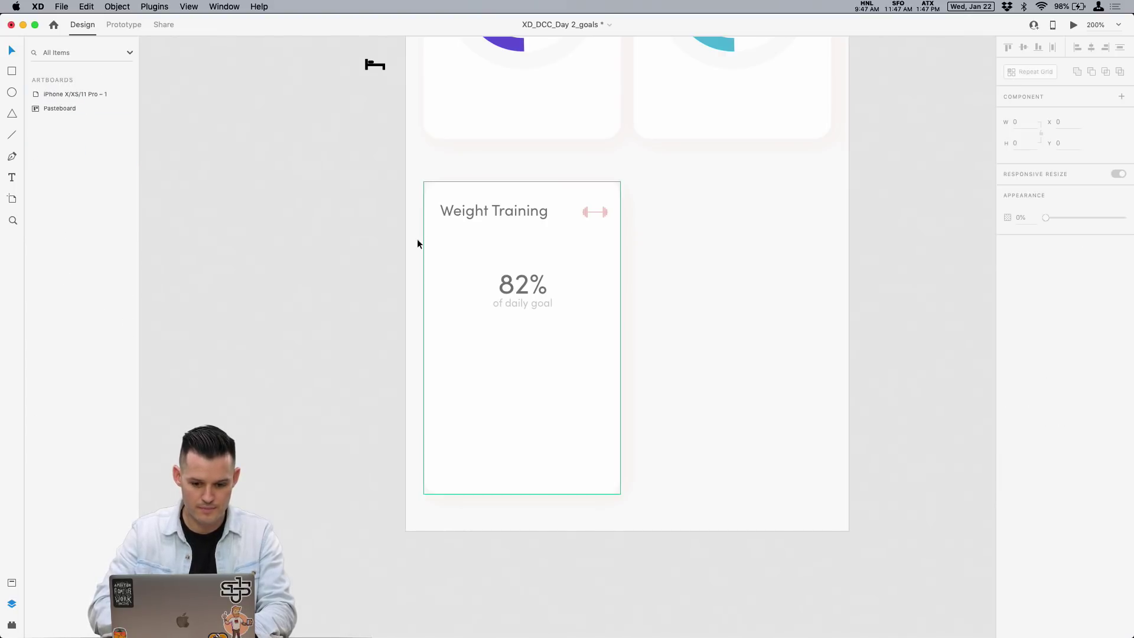
{"action": "left_click", "coordinate": [421, 161]}
{"action": "key", "text": "super+z"}
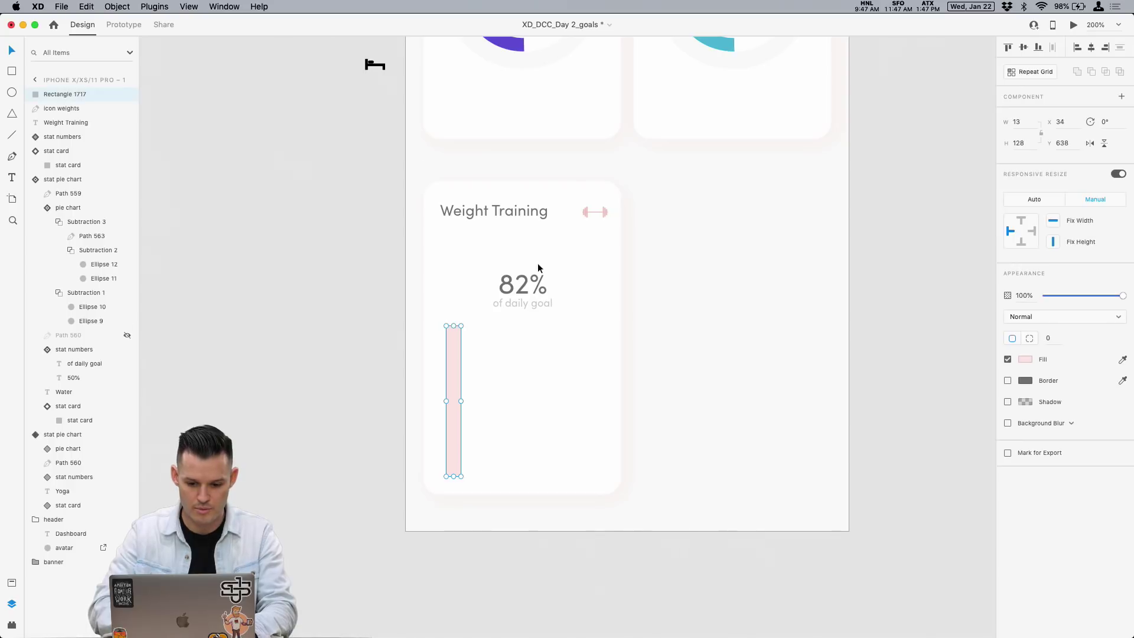
Rename the pink bar's layer to "bar line".
{"action": "double_click", "coordinate": [73, 95]}
{"action": "type", "text": "var"}
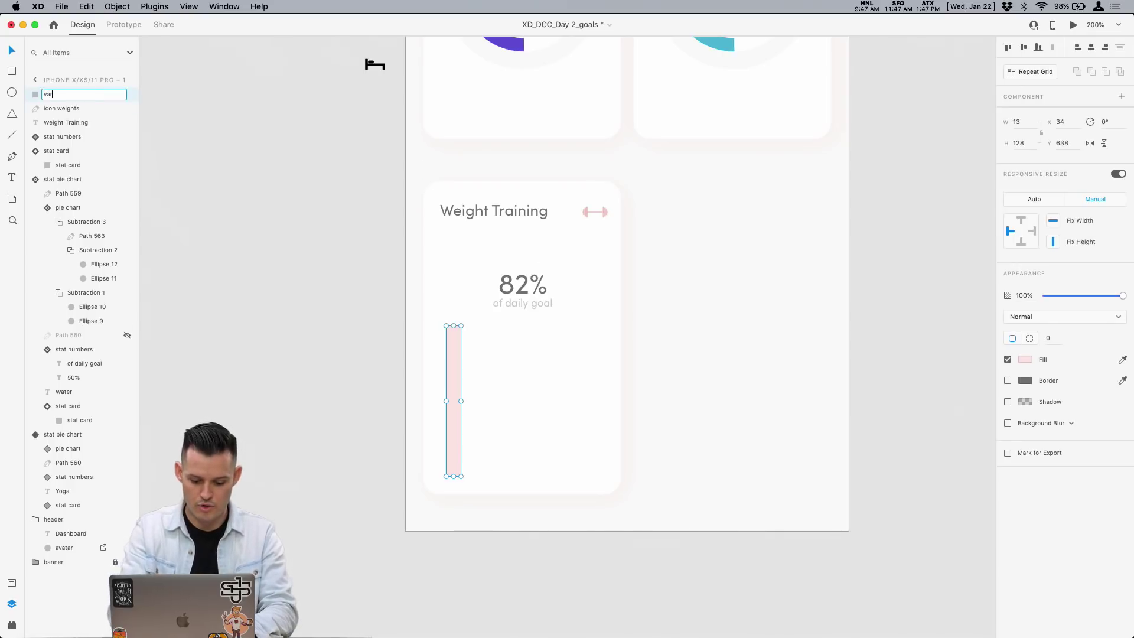
{"action": "type", "text": " line"}
{"action": "key", "text": "Return"}
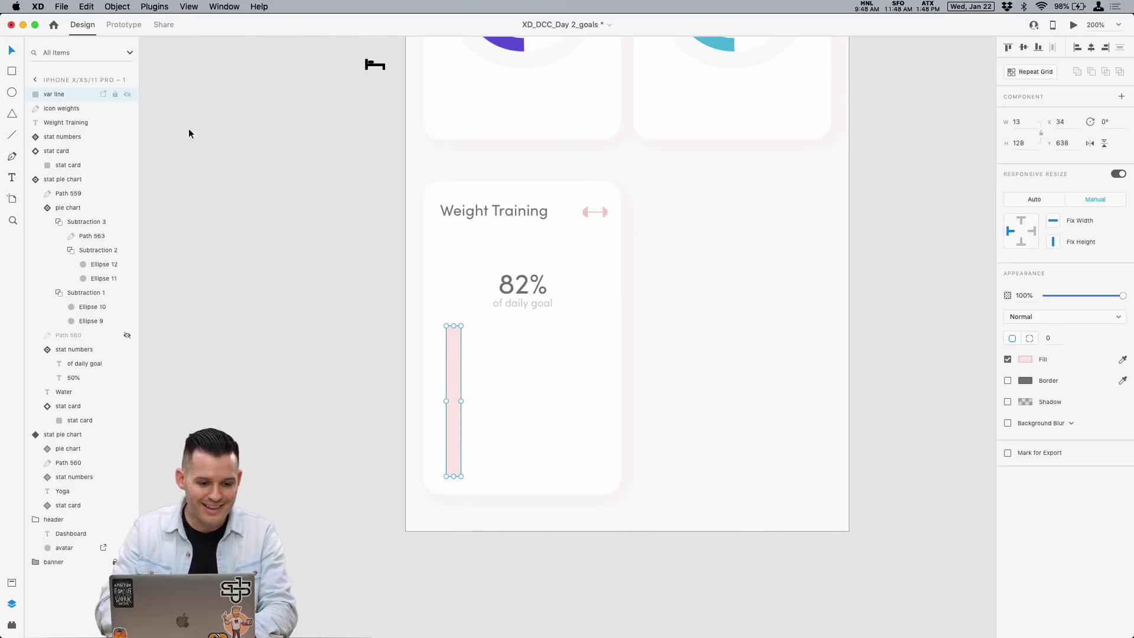
{"action": "double_click", "coordinate": [52, 96]}
{"action": "key", "text": "BackSpace"}
{"action": "type", "text": "b"}
{"action": "key", "text": "Return"}
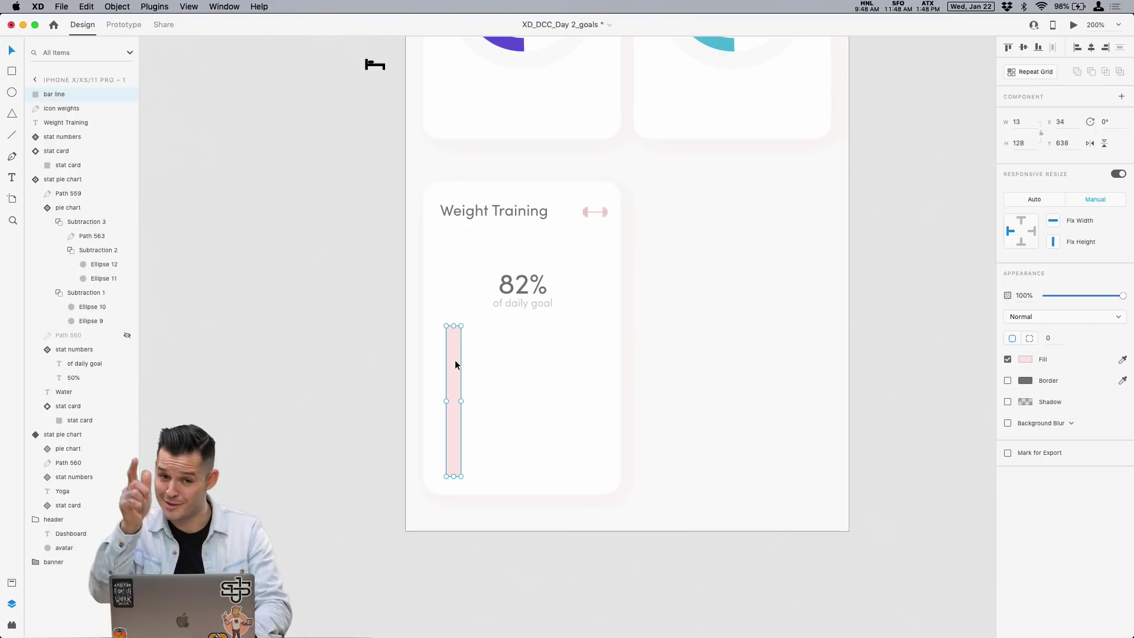
Round the pink bar's ends with a corner radius of 60 and narrow it to a width of 11.
{"action": "left_click", "coordinate": [1057, 338]}
{"action": "type", "text": "10"}
{"action": "key", "text": "Return"}
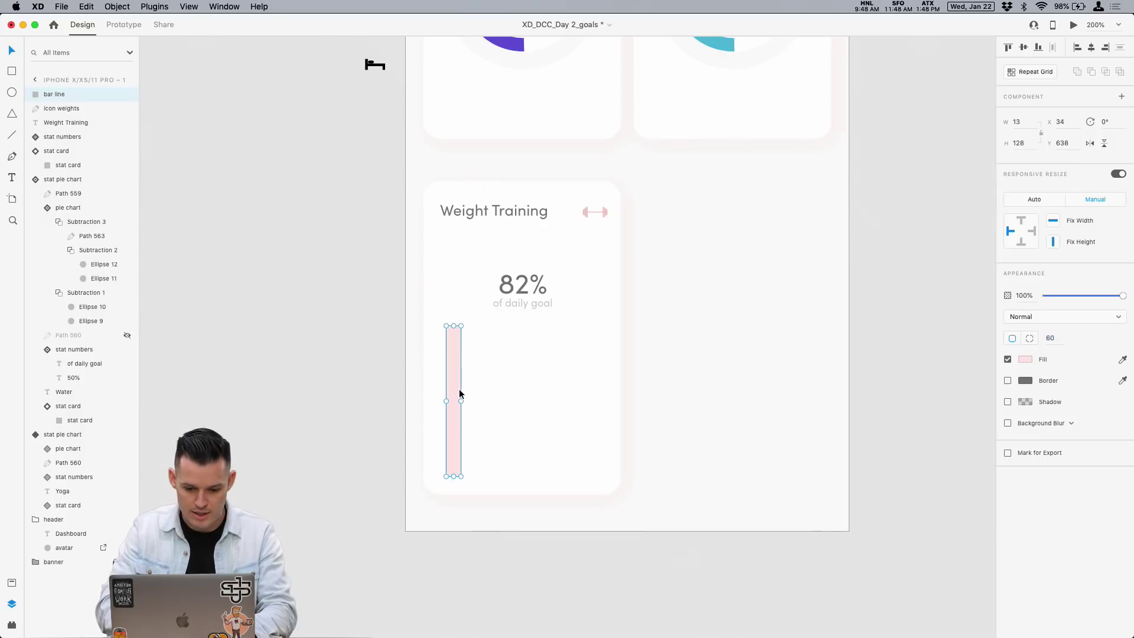
{"action": "left_click_drag", "start_coordinate": [461, 399], "coordinate": [458, 399]}
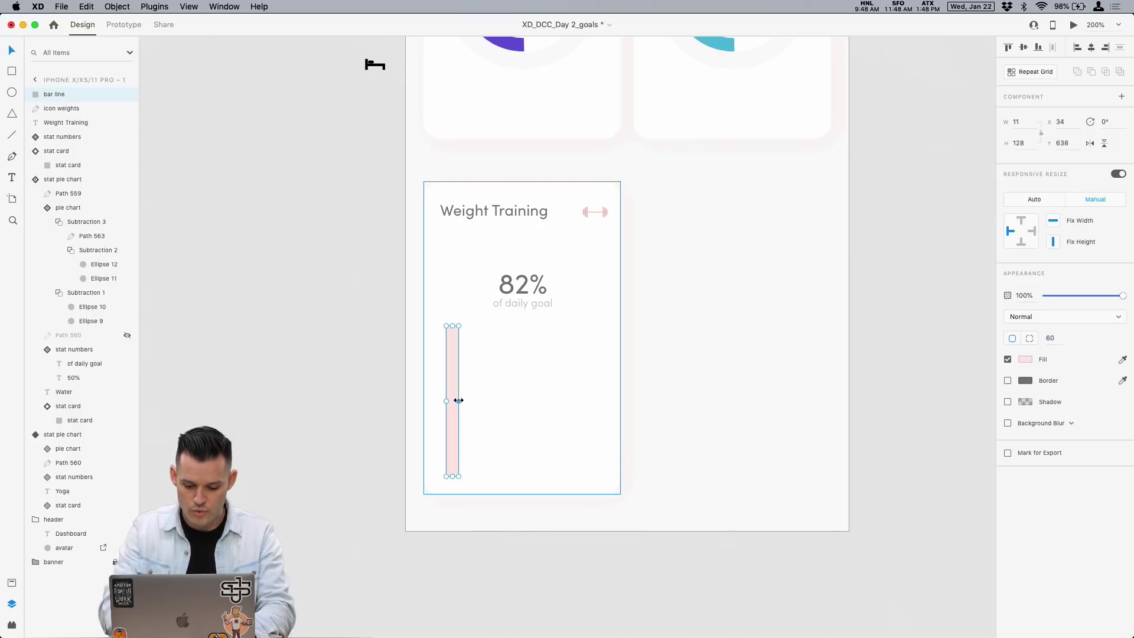
Turn the bar line into a component and duplicate it across the Weight Training card as a row of five evenly spaced bars.
{"action": "key", "text": "super+k"}
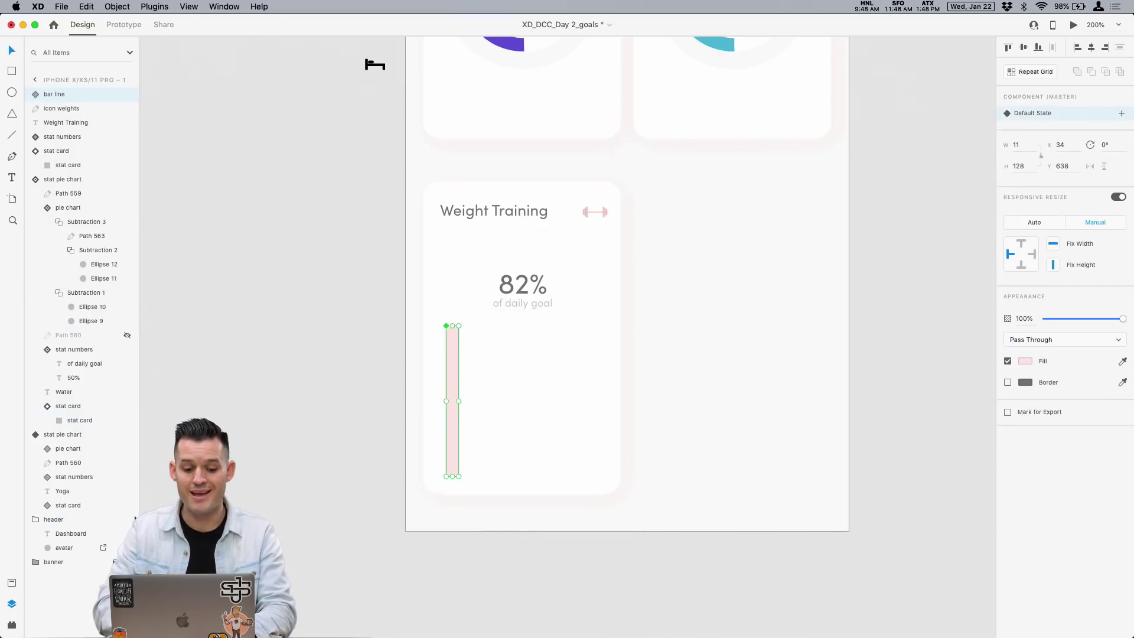
{"action": "left_click", "coordinate": [11, 583]}
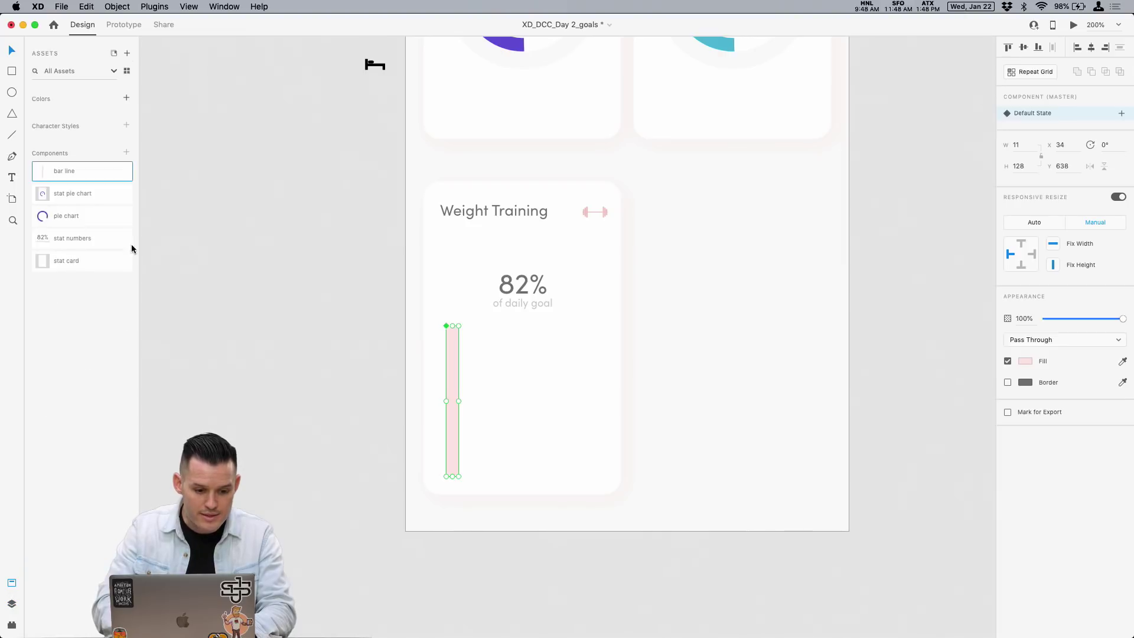
{"action": "left_click_drag", "start_coordinate": [456, 357], "coordinate": [534, 337], "text": "alt"}
{"action": "left_click", "coordinate": [534, 338]}
{"action": "key", "text": "Escape"}
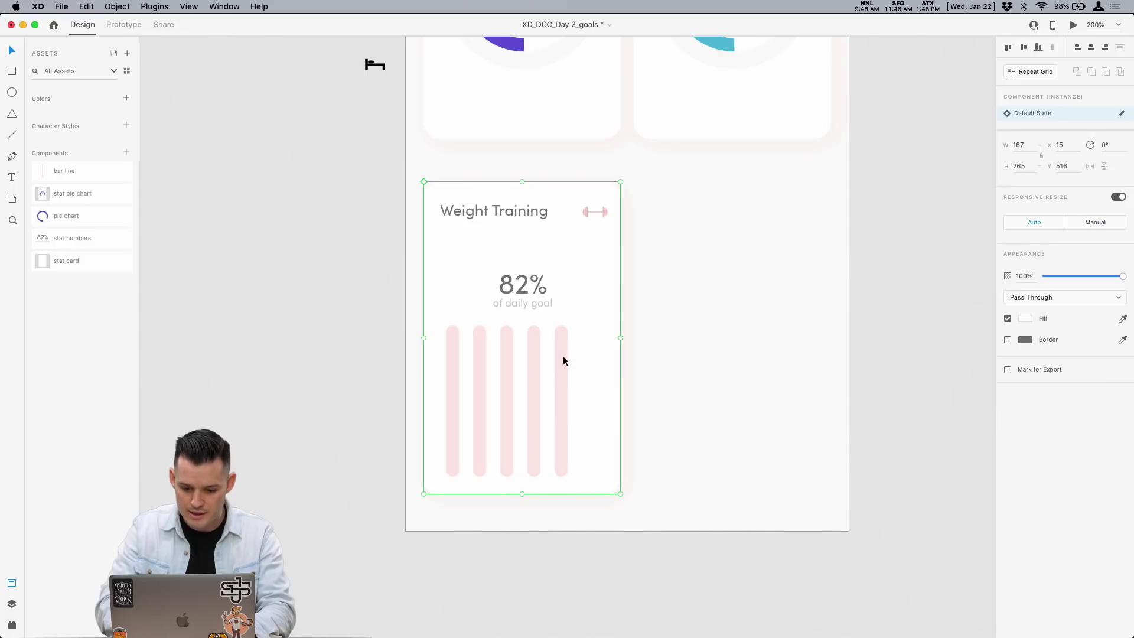
Shorten the second through fifth bars from their upper ends to varied heights, making the second the shortest and the third the tallest of them.
{"action": "key", "text": "super+equal"}
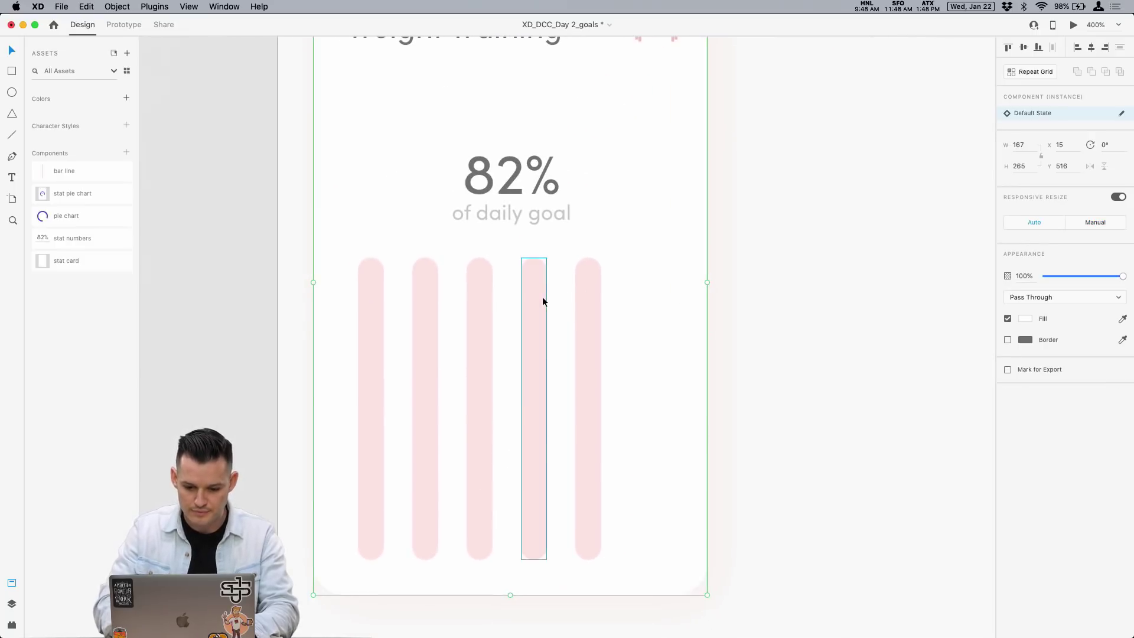
{"action": "left_click", "coordinate": [540, 289]}
{"action": "left_click_drag", "start_coordinate": [533, 257], "coordinate": [539, 371]}
{"action": "left_click", "coordinate": [472, 320]}
{"action": "left_click_drag", "start_coordinate": [478, 258], "coordinate": [478, 292]}
{"action": "left_click", "coordinate": [428, 277]}
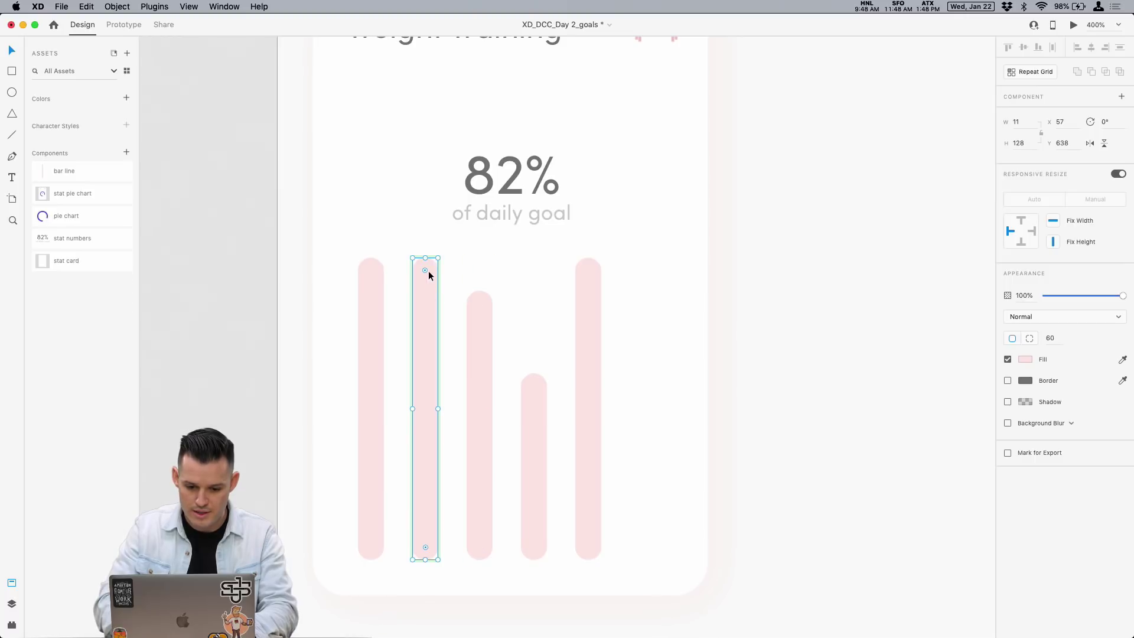
{"action": "left_click_drag", "start_coordinate": [425, 260], "coordinate": [425, 438]}
{"action": "left_click", "coordinate": [589, 306]}
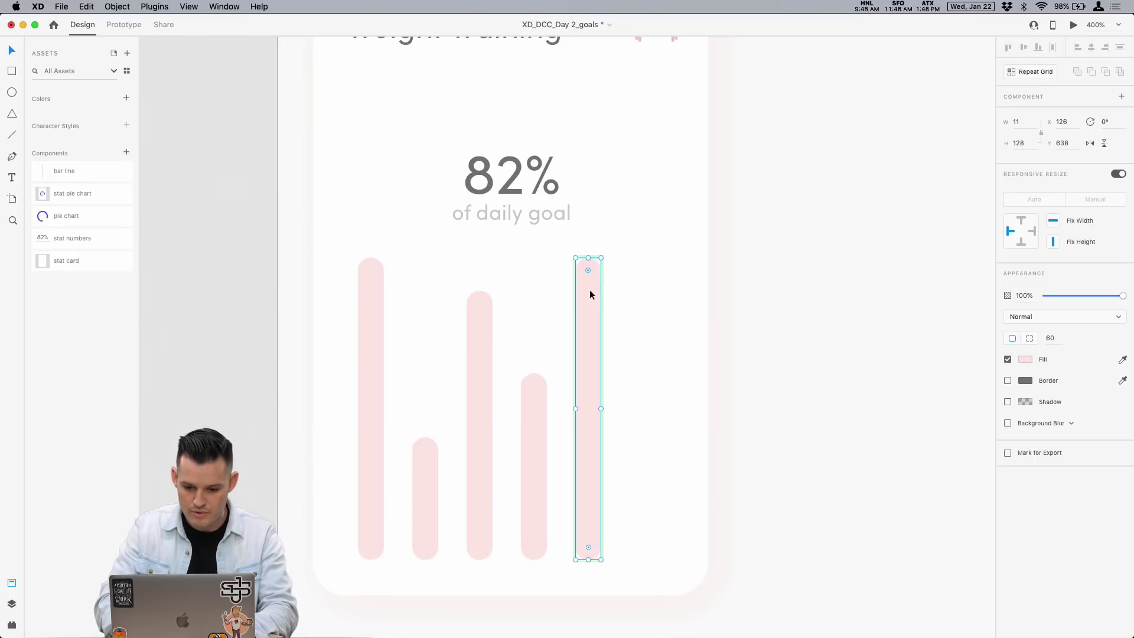
{"action": "left_click_drag", "start_coordinate": [588, 261], "coordinate": [589, 316]}
Combine all five bars into one component and name it "bar chart".
{"action": "left_click", "coordinate": [578, 391]}
{"action": "left_click", "coordinate": [576, 395]}
{"action": "left_click", "coordinate": [537, 420], "text": "shift"}
{"action": "left_click", "coordinate": [486, 415], "text": "shift"}
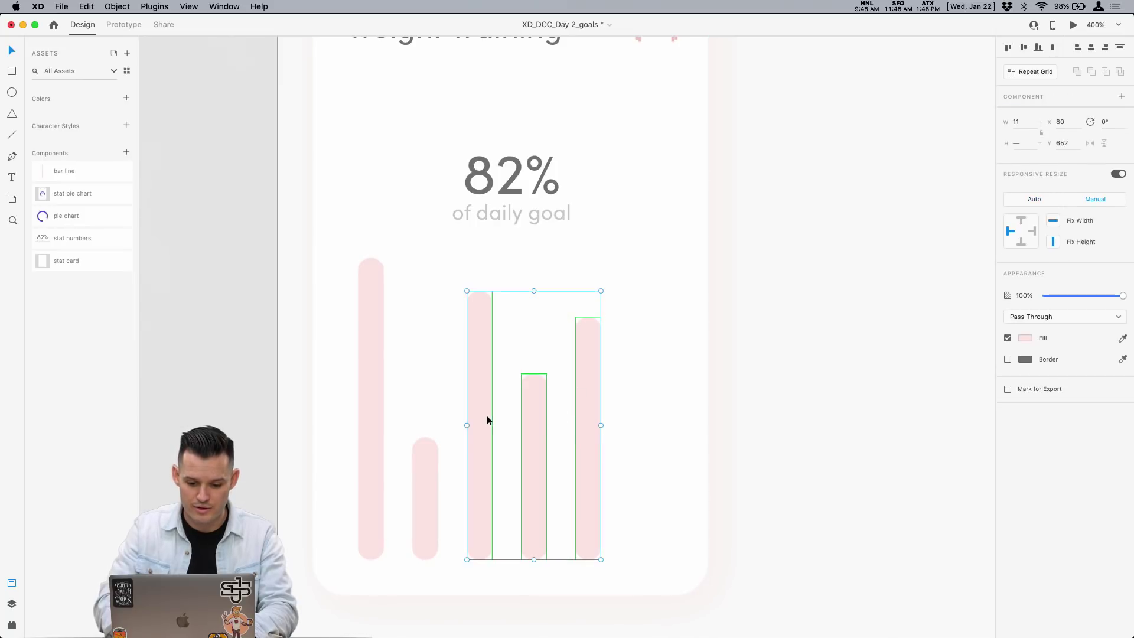
{"action": "left_click", "coordinate": [437, 461], "text": "shift"}
{"action": "left_click", "coordinate": [377, 439], "text": "shift"}
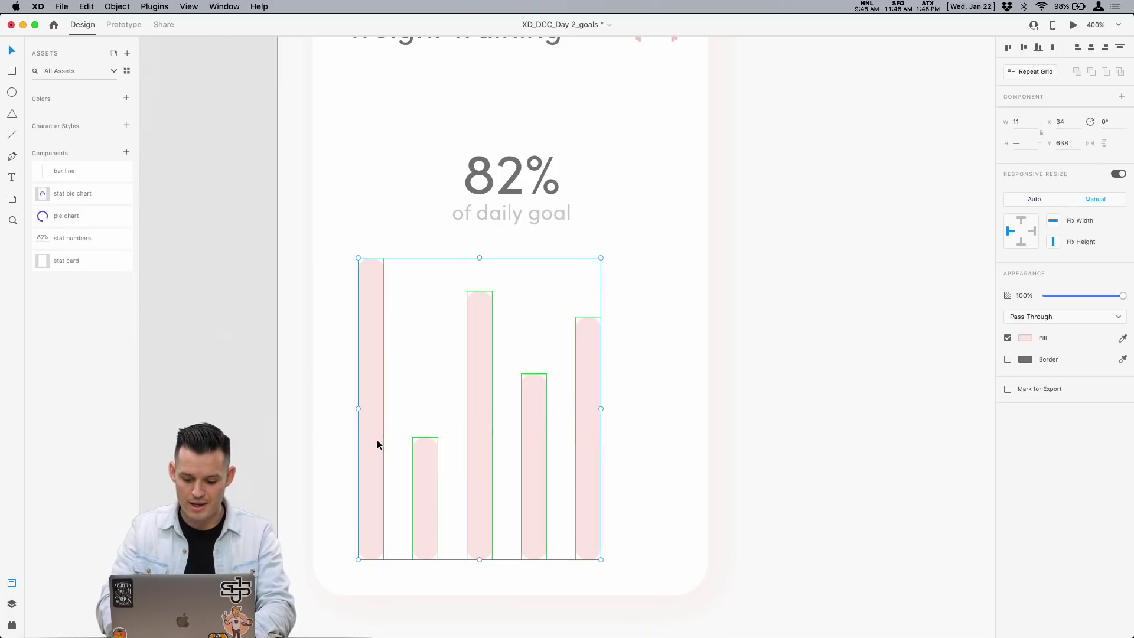
{"action": "key", "text": "super+m"}
{"action": "mouse_move", "coordinate": [549, 633]}
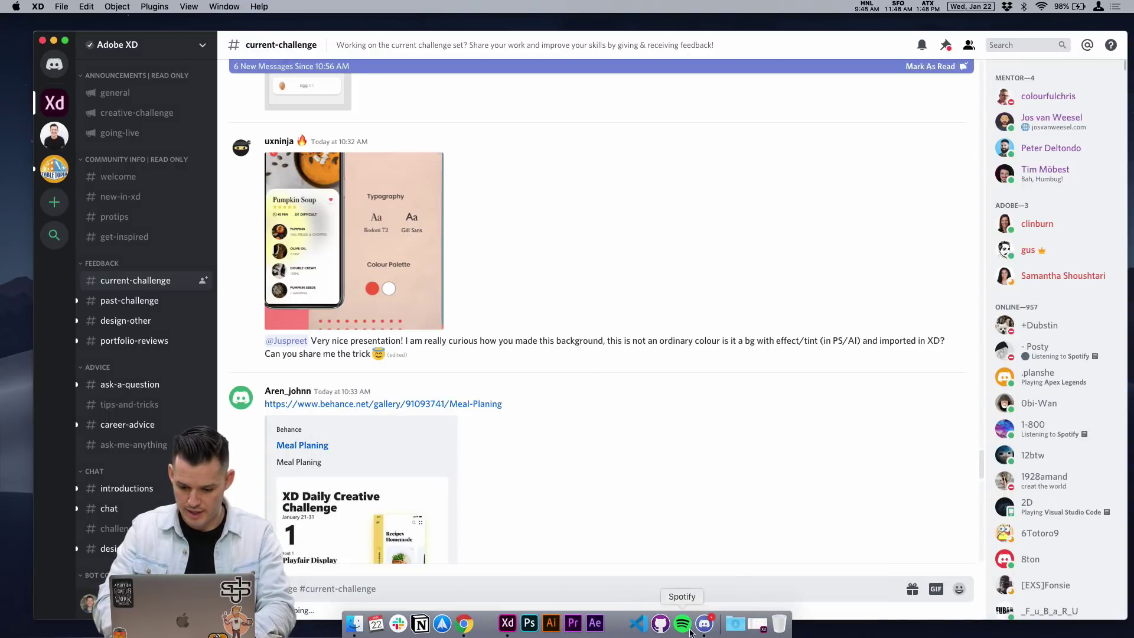
{"action": "left_click", "coordinate": [507, 622]}
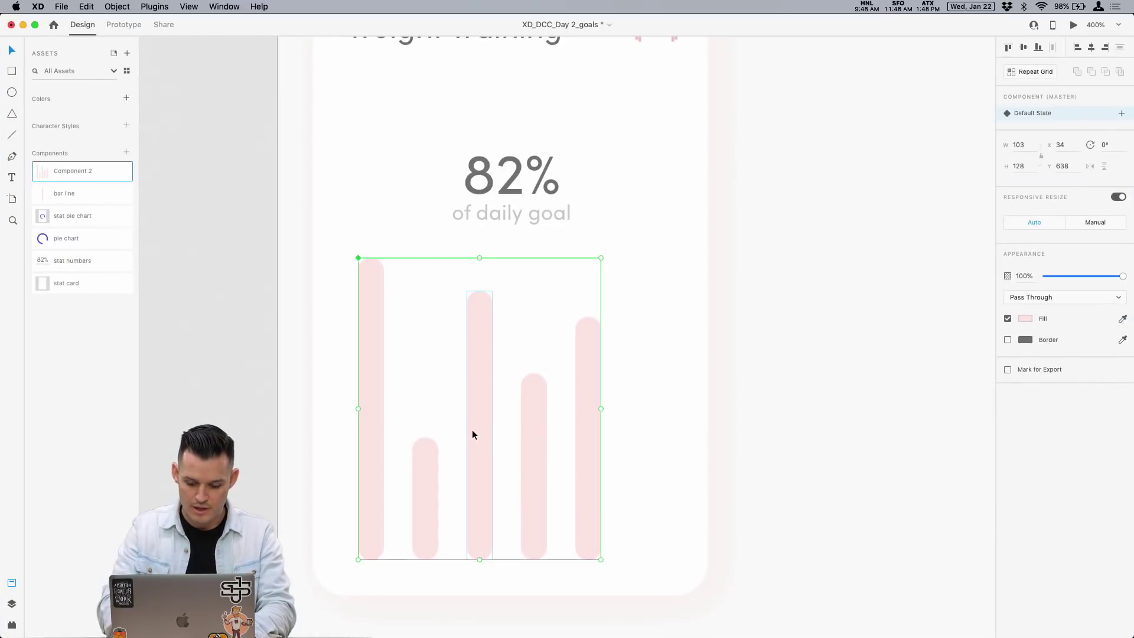
{"action": "double_click", "coordinate": [75, 172]}
{"action": "type", "text": "bar chart"}
{"action": "key", "text": "Return"}
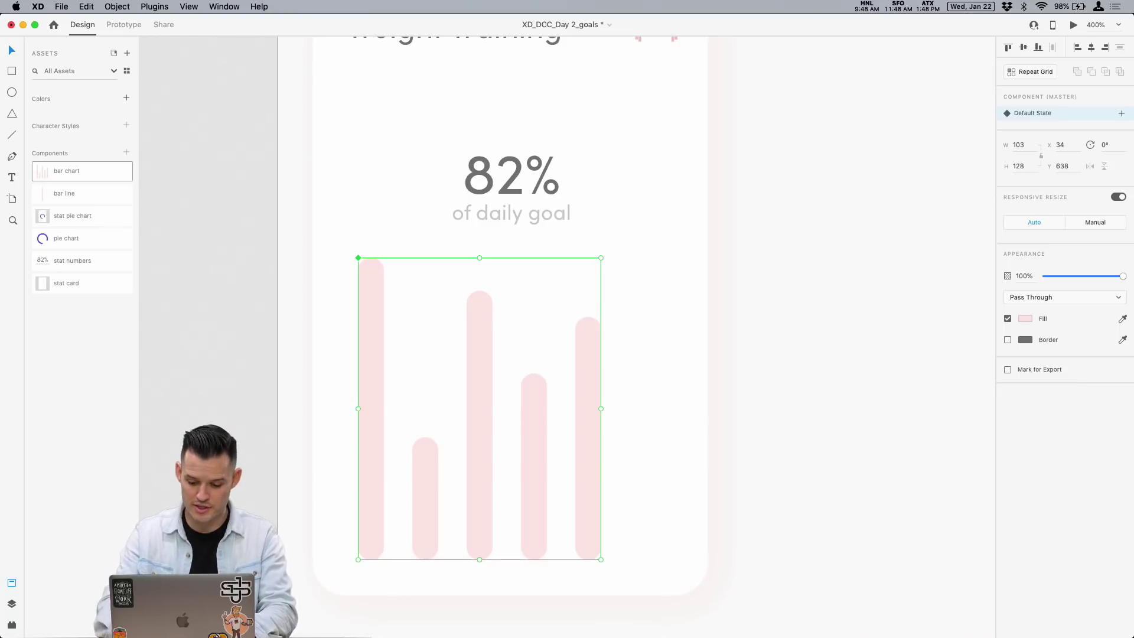
Center the bar chart horizontally in the Weight Training card and move the 82% stat numbers slightly up.
{"action": "key", "text": "super+minus"}
{"action": "left_click_drag", "start_coordinate": [529, 383], "coordinate": [540, 379]}
{"action": "left_click", "coordinate": [543, 276]}
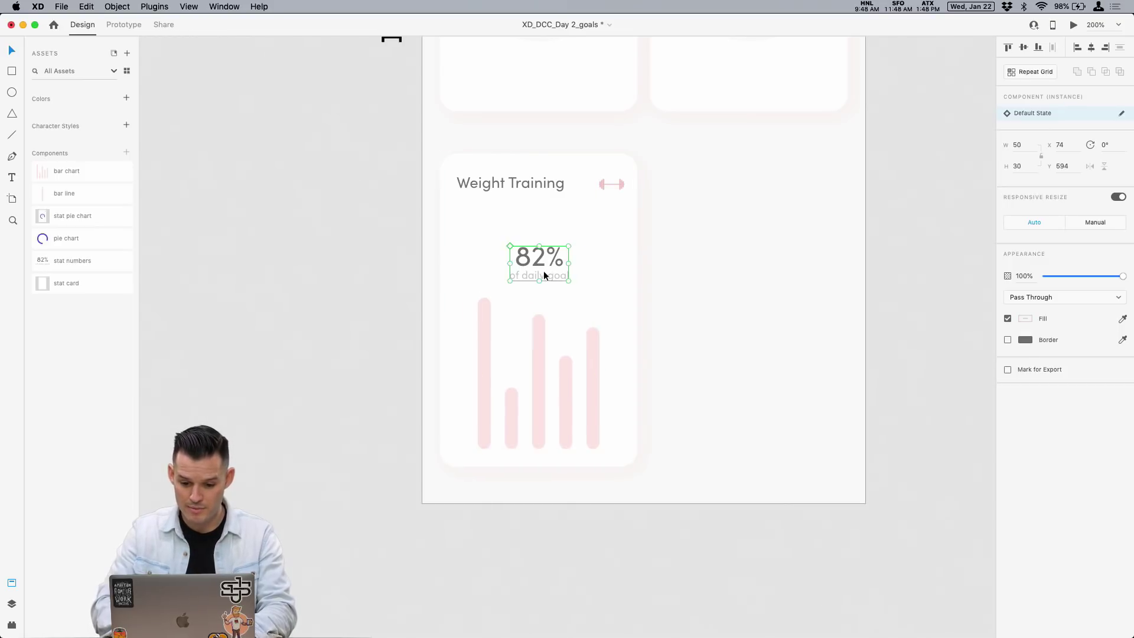
Make the whole Weight Training card with its contents a component named "stat bar chart".
{"action": "left_click_drag", "start_coordinate": [687, 474], "coordinate": [438, 159]}
{"action": "key", "text": "super+k"}
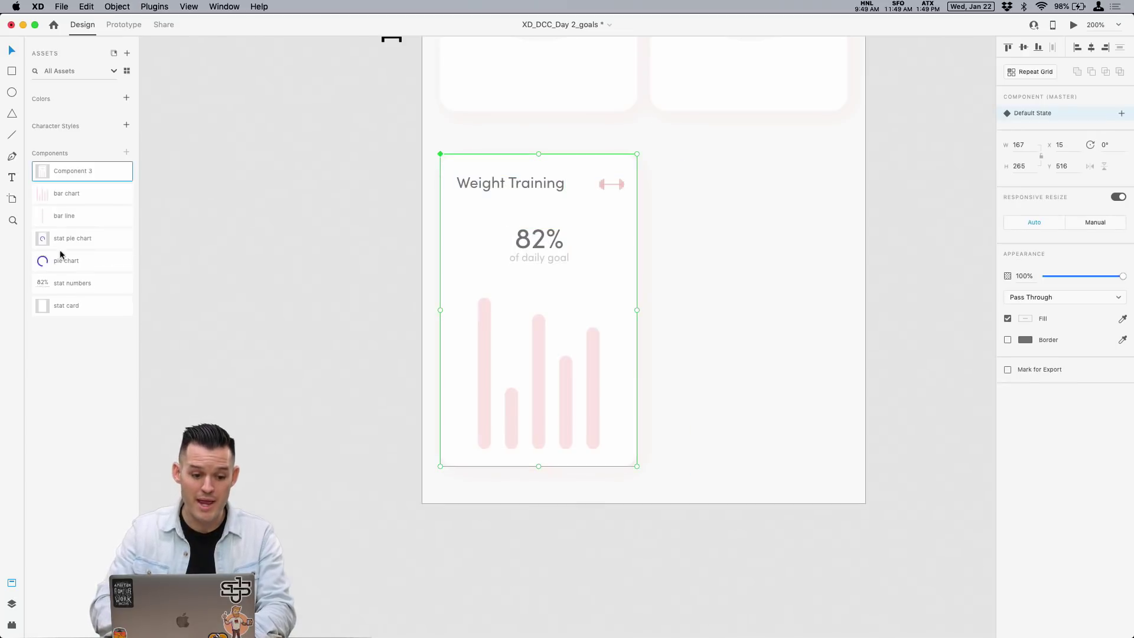
{"action": "double_click", "coordinate": [78, 171]}
{"action": "type", "text": "stat bar chart"}
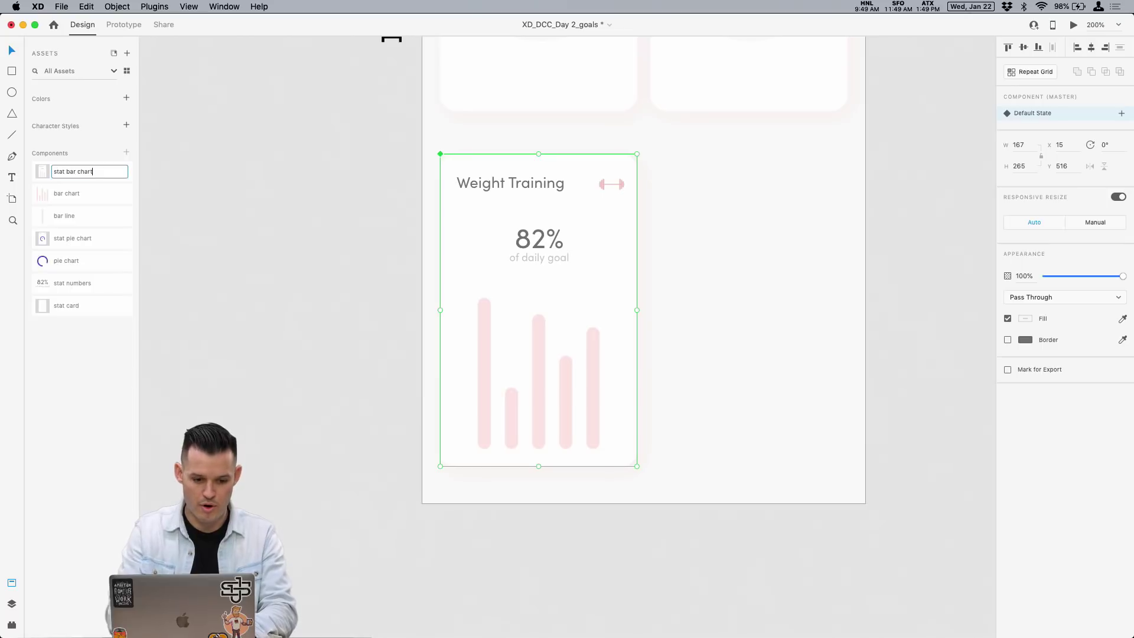
{"action": "key", "text": "Return"}
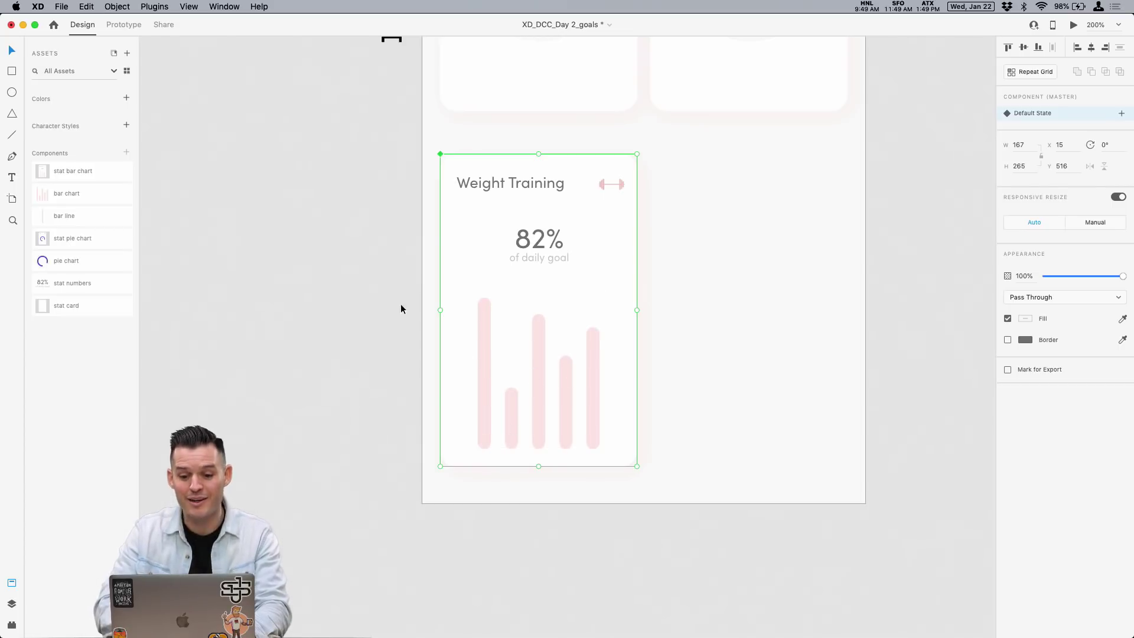
Place a copy of the Weight Training card beside it at X 193 and change the copy's title to "Healthy Eats".
{"action": "left_click", "coordinate": [671, 151]}
{"action": "left_click_drag", "start_coordinate": [523, 256], "coordinate": [735, 258]}
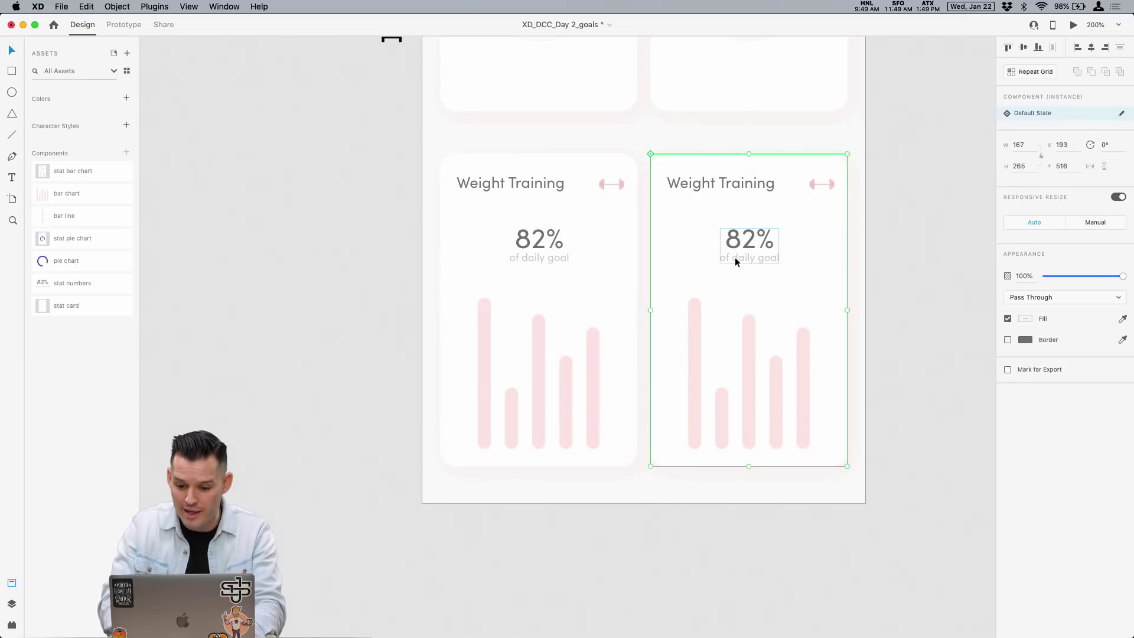
{"action": "double_click", "coordinate": [736, 184]}
{"action": "double_click", "coordinate": [736, 184]}
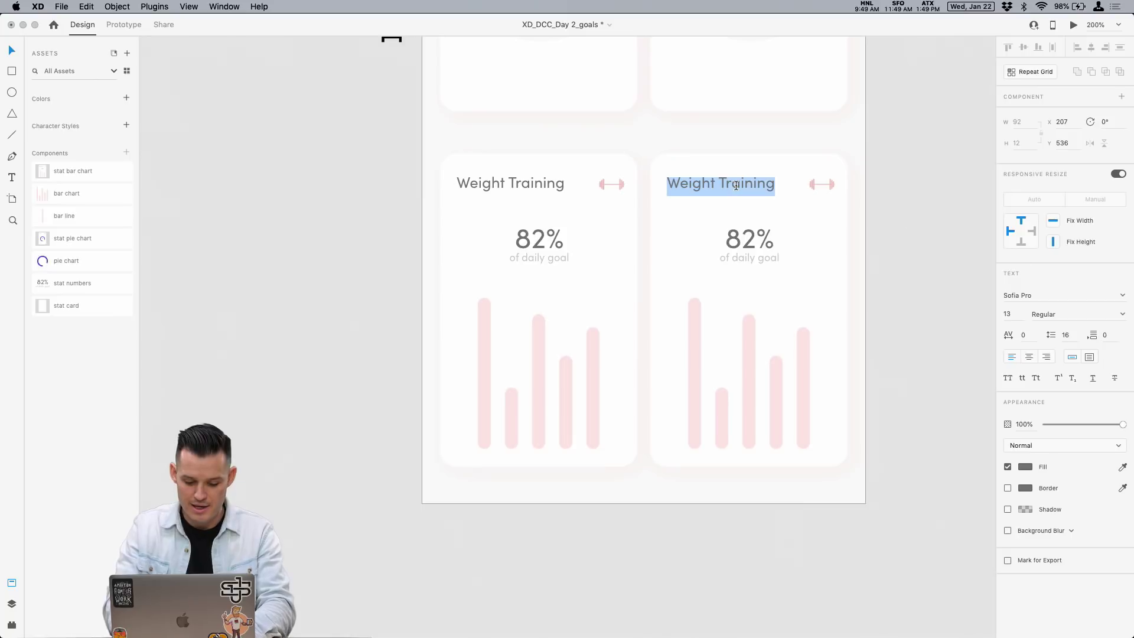
{"action": "type", "text": "Healthy Eats"}
{"action": "key", "text": "Escape"}
{"action": "scroll", "coordinate": [747, 203], "scroll_direction": "right", "scroll_amount": 3}
{"action": "scroll", "coordinate": [811, 334], "scroll_direction": "up", "scroll_amount": 5}
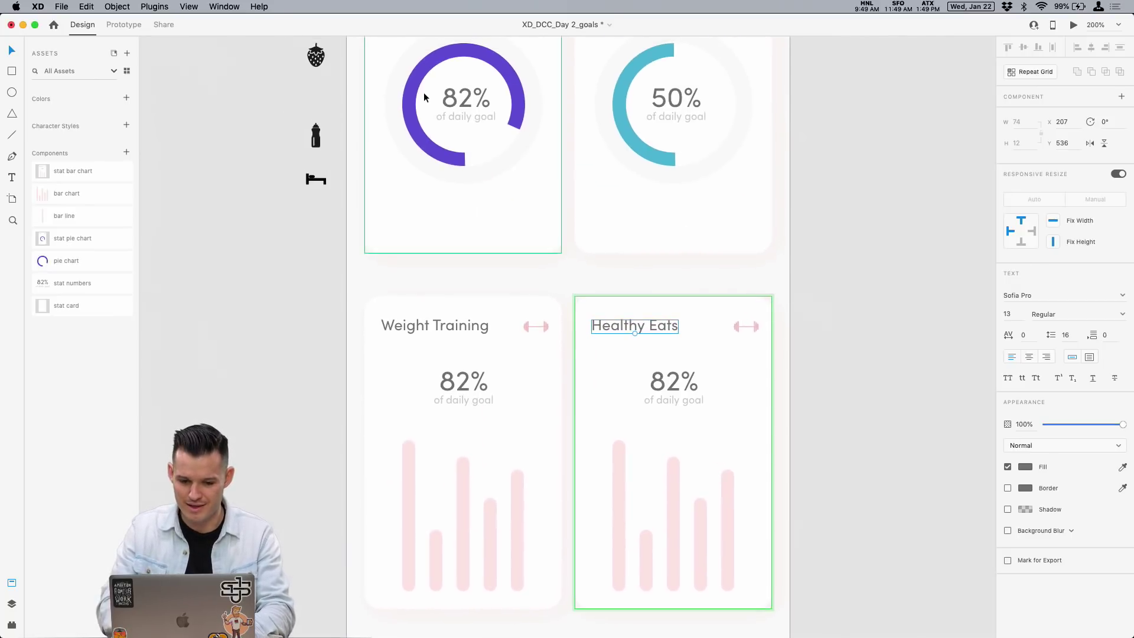
{"action": "left_click", "coordinate": [675, 380]}
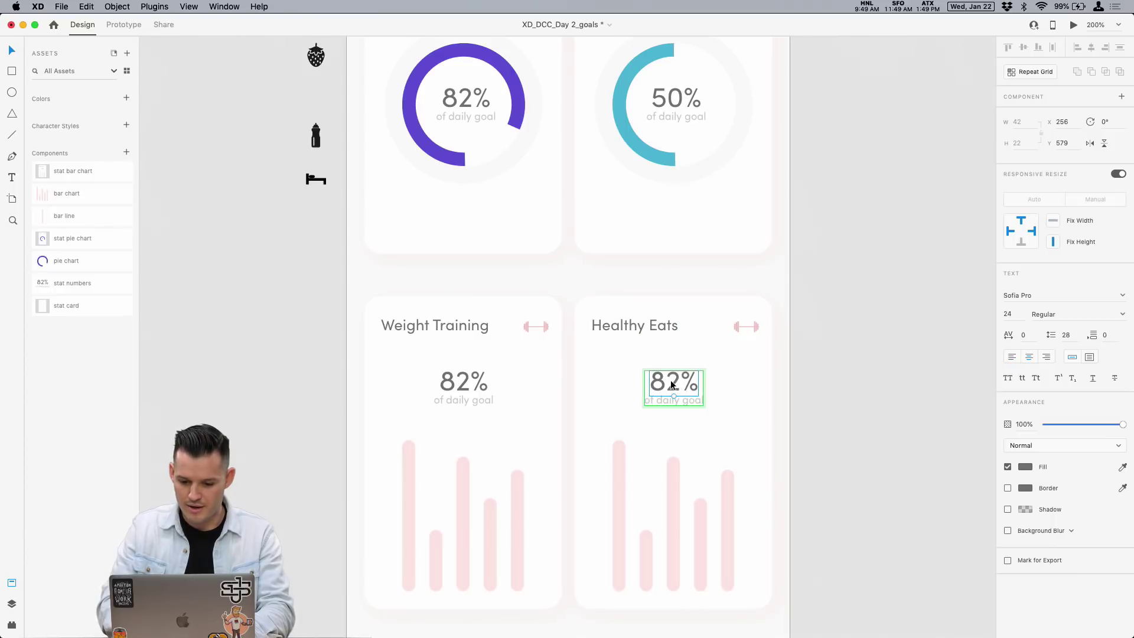
{"action": "double_click", "coordinate": [673, 380]}
{"action": "double_click", "coordinate": [675, 380]}
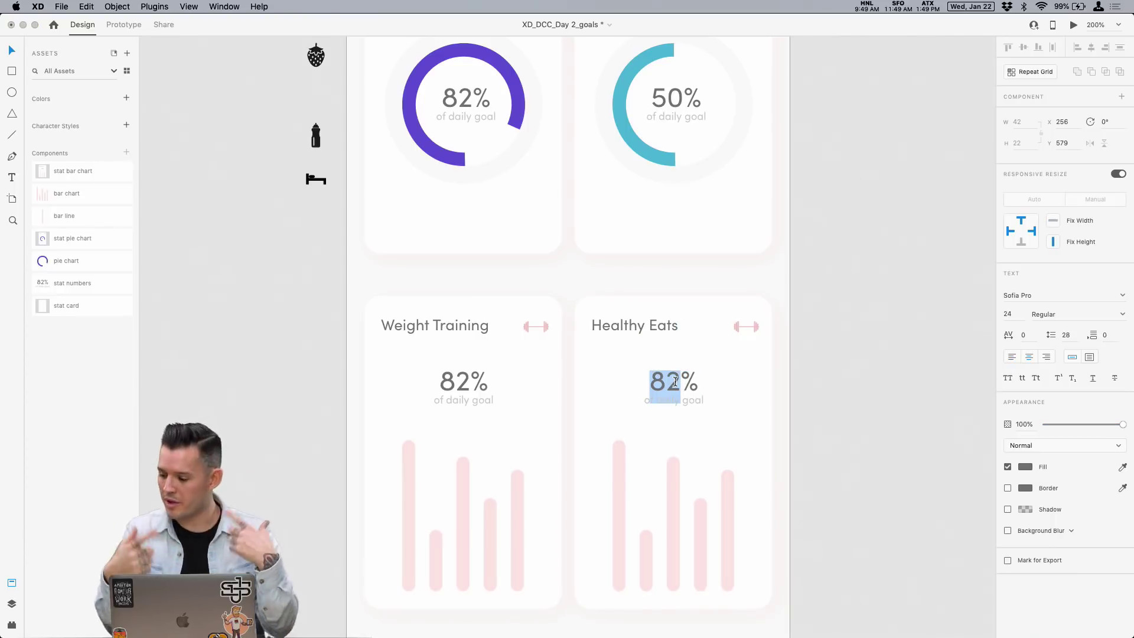
{"action": "key", "text": "Escape"}
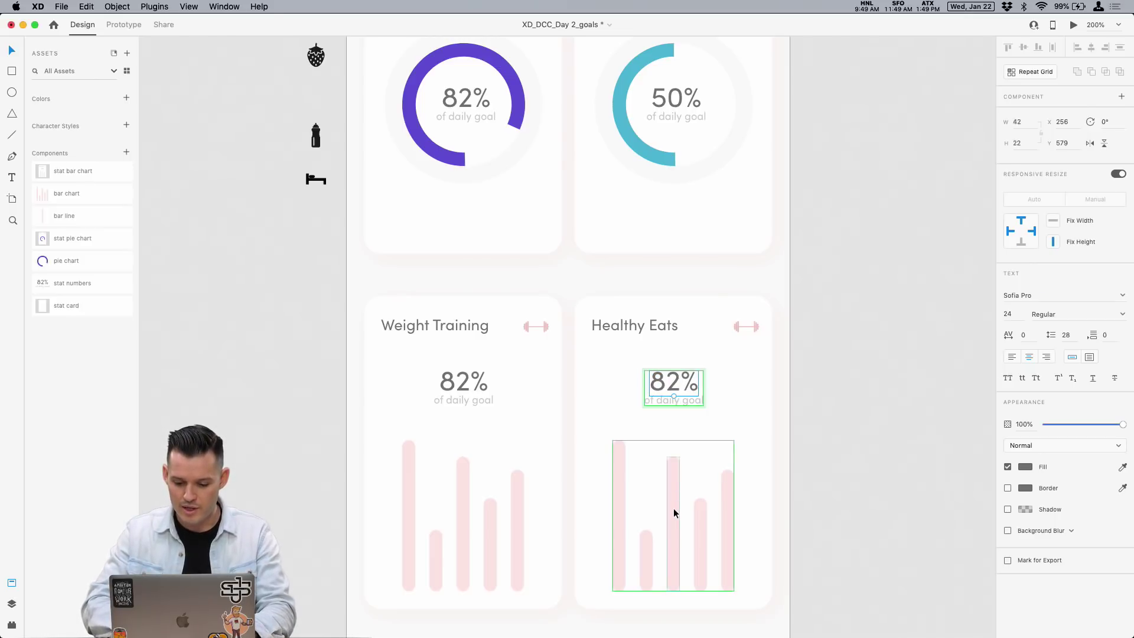
Fill the Healthy Eats card's bar chart with the saved purple swatch #614CD4.
{"action": "left_click", "coordinate": [676, 512]}
{"action": "left_click", "coordinate": [1031, 362]}
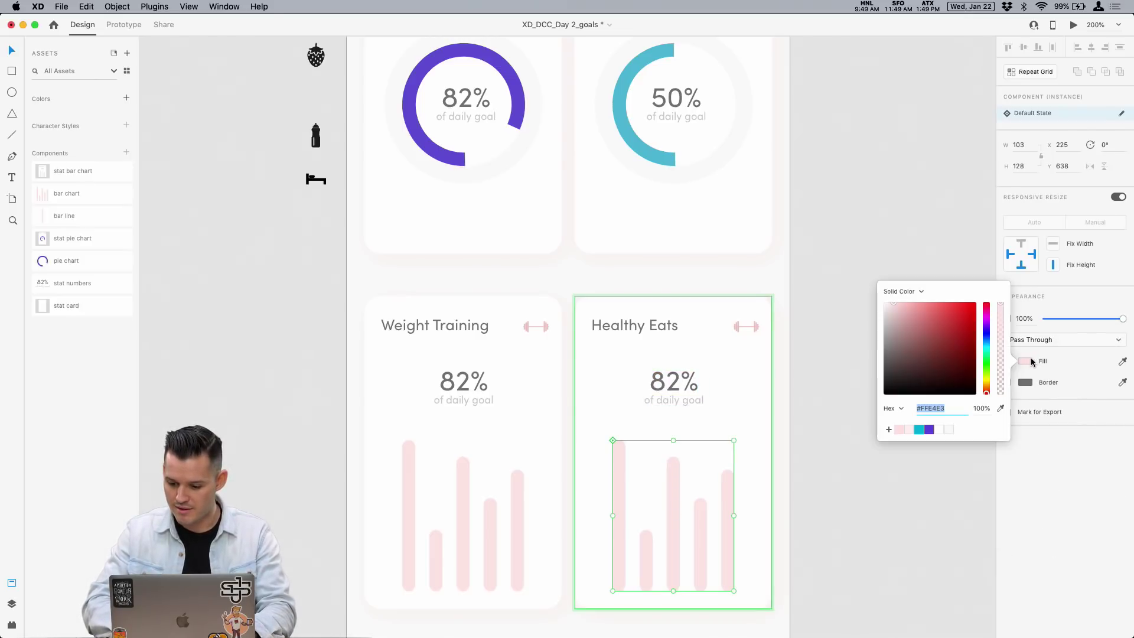
{"action": "left_click", "coordinate": [918, 429]}
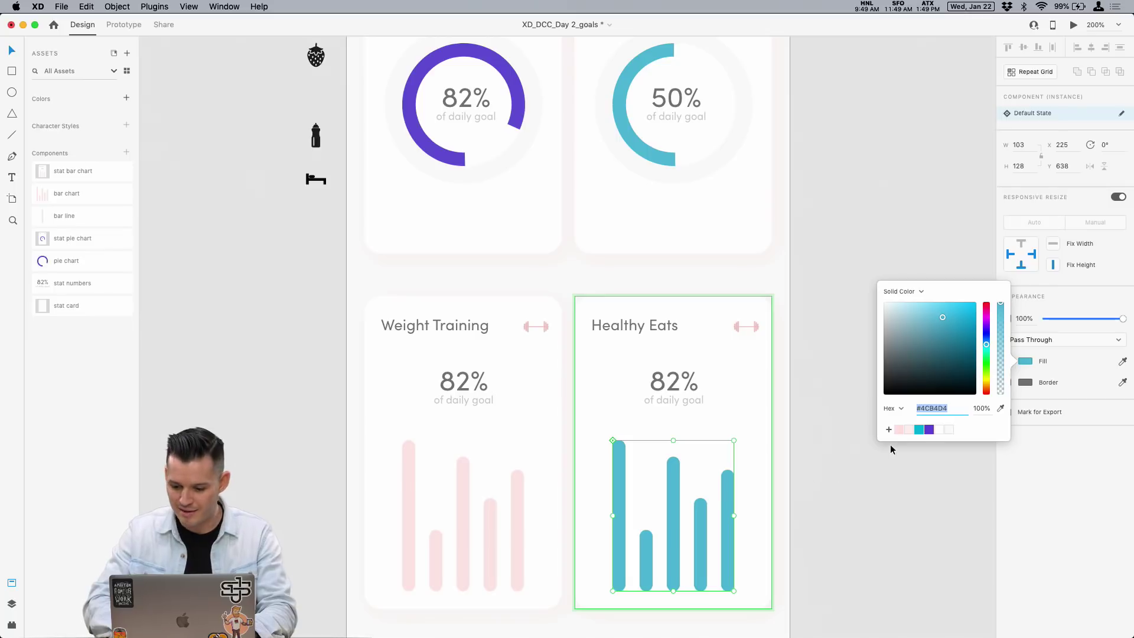
{"action": "left_click", "coordinate": [909, 431]}
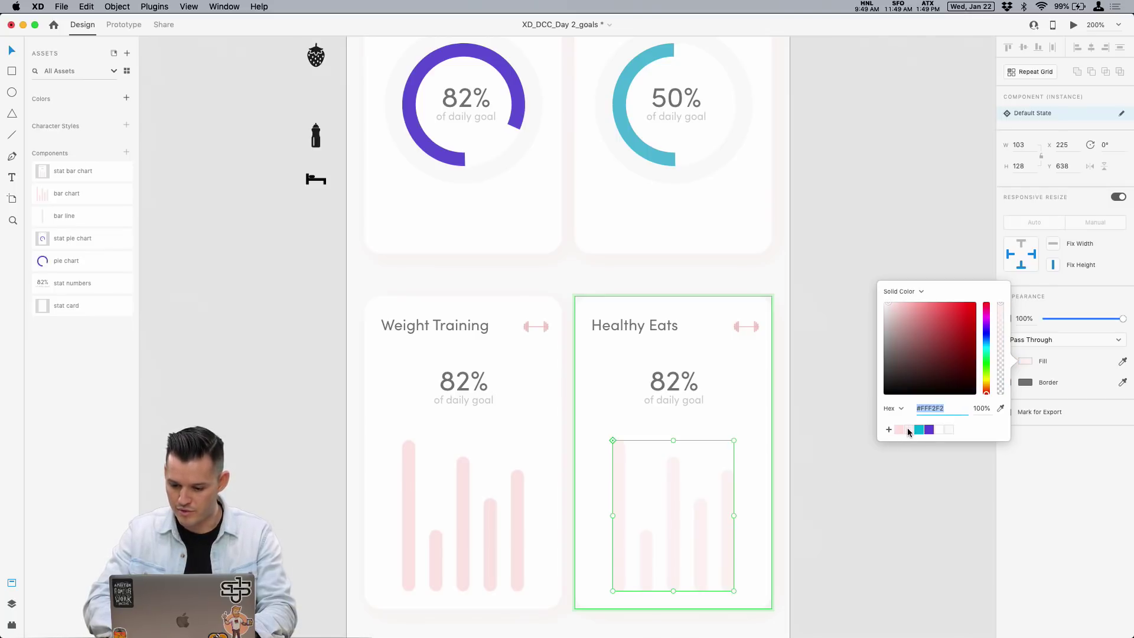
{"action": "left_click", "coordinate": [929, 431]}
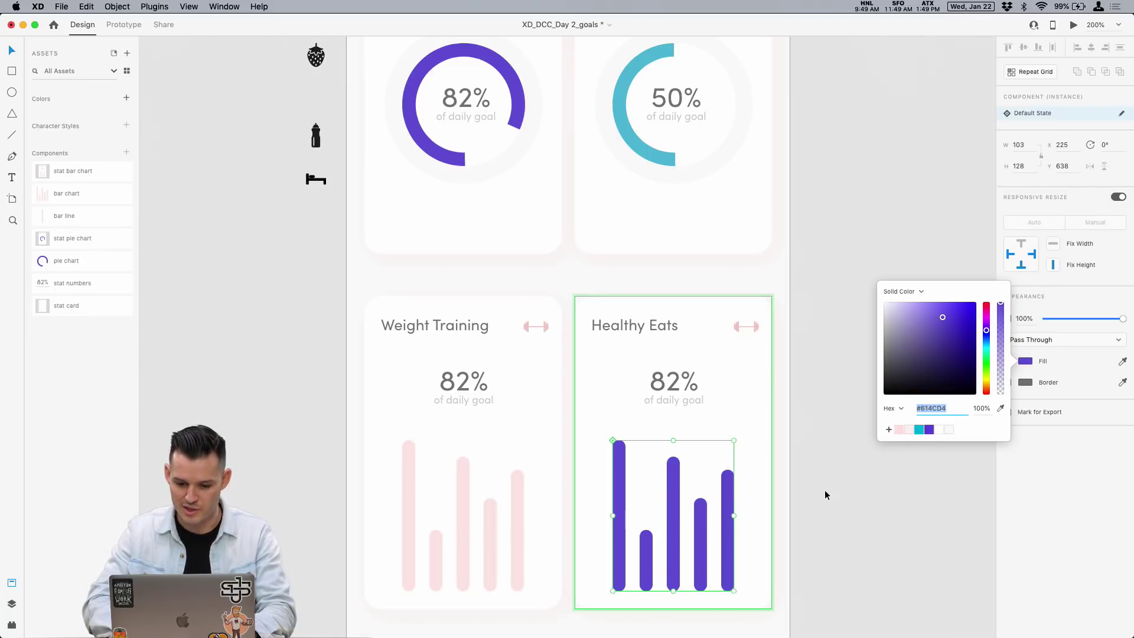
Fill the dumbbell icon in the Healthy Eats card with the saved purple swatch.
{"action": "scroll", "coordinate": [824, 490], "scroll_direction": "down", "scroll_amount": 2}
{"action": "left_click", "coordinate": [751, 263]}
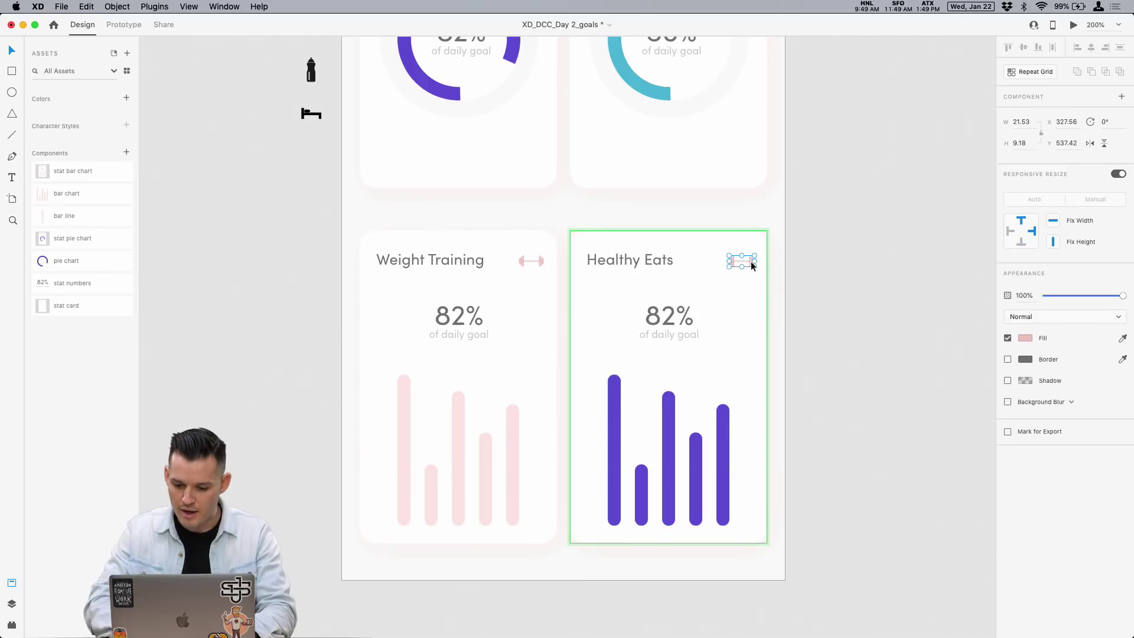
{"action": "left_click", "coordinate": [1026, 339]}
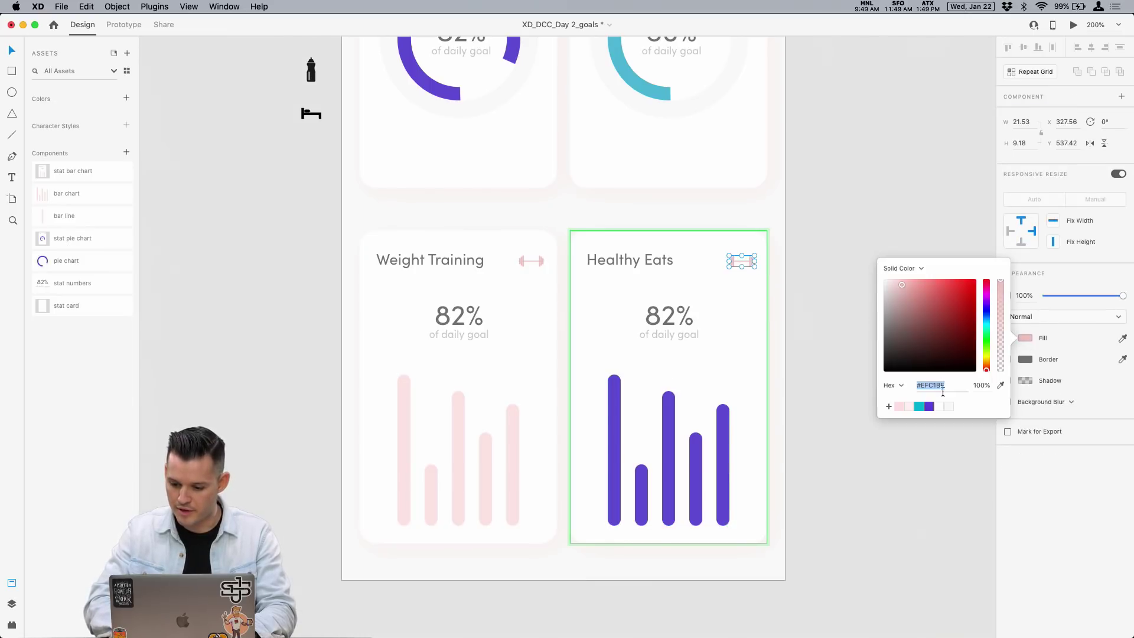
{"action": "left_click", "coordinate": [928, 407]}
{"action": "left_click", "coordinate": [841, 424]}
Shorten the bars in the Healthy Eats chart so their heights rise steadily from the first bar to the last.
{"action": "double_click", "coordinate": [671, 422]}
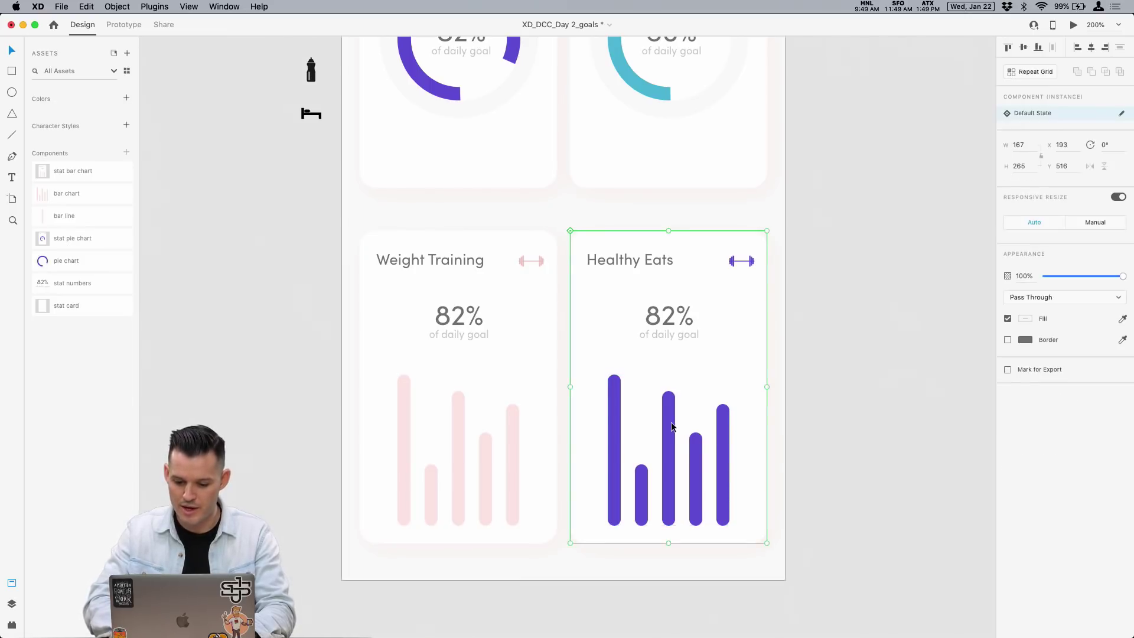
{"action": "left_click_drag", "start_coordinate": [668, 391], "coordinate": [668, 454]}
{"action": "left_click", "coordinate": [612, 411]}
{"action": "left_click_drag", "start_coordinate": [614, 374], "coordinate": [623, 475]}
{"action": "key", "text": "Escape"}
{"action": "left_click", "coordinate": [827, 349]}
{"action": "scroll", "coordinate": [828, 349], "scroll_direction": "down", "scroll_amount": 3}
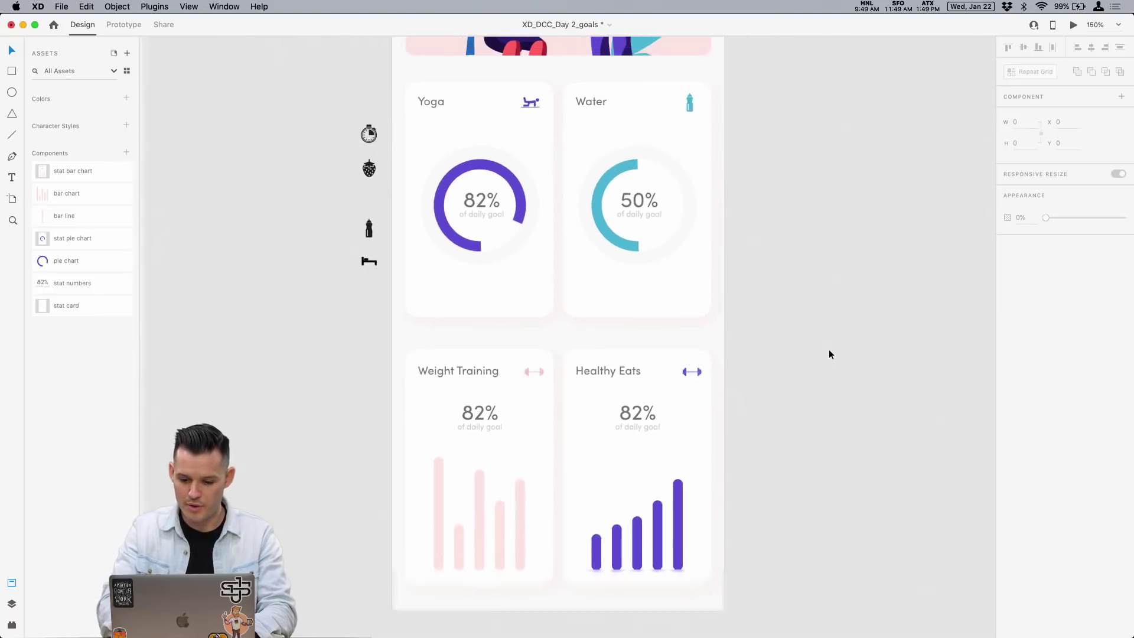
Swap the Water and Healthy Eats cards so Healthy Eats sits beside Yoga and Water beside Weight Training.
{"action": "key", "text": "super+minus"}
{"action": "mouse_move", "coordinate": [650, 429]}
{"action": "left_mouse_down"}
{"action": "mouse_move", "coordinate": [839, 330]}
{"action": "mouse_move", "coordinate": [838, 308]}
{"action": "left_mouse_up"}
{"action": "left_click_drag", "start_coordinate": [613, 237], "coordinate": [611, 413]}
{"action": "left_click_drag", "start_coordinate": [813, 327], "coordinate": [605, 261]}
{"action": "left_click", "coordinate": [771, 293]}
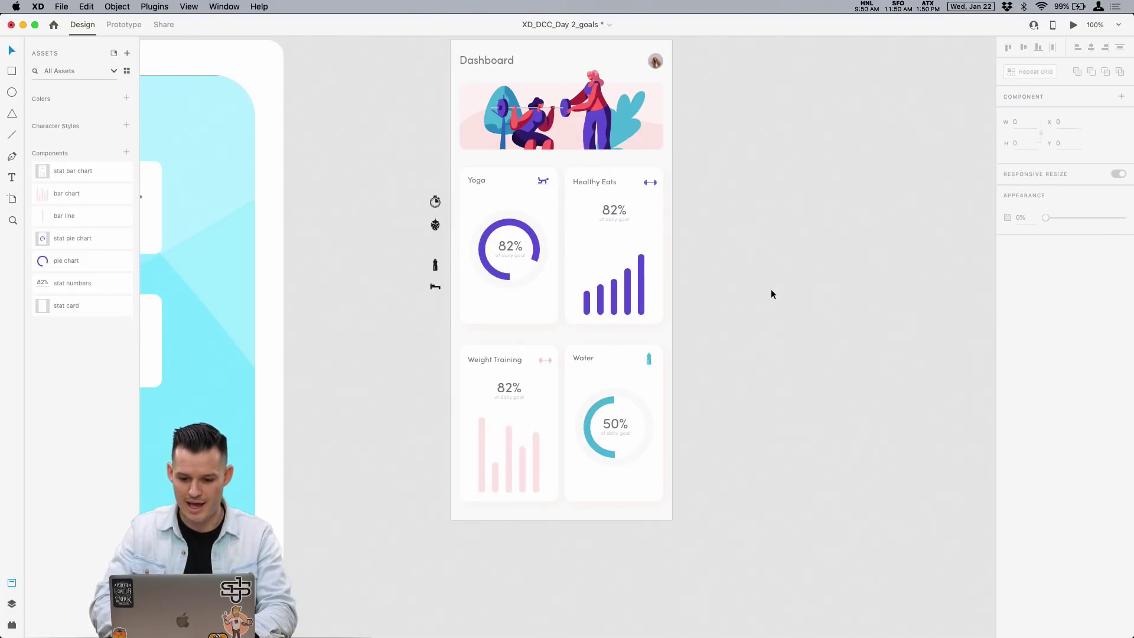
Move the Weight Training and Water cards up together, closer to the top row of cards.
{"action": "left_click_drag", "start_coordinate": [776, 361], "coordinate": [483, 450]}
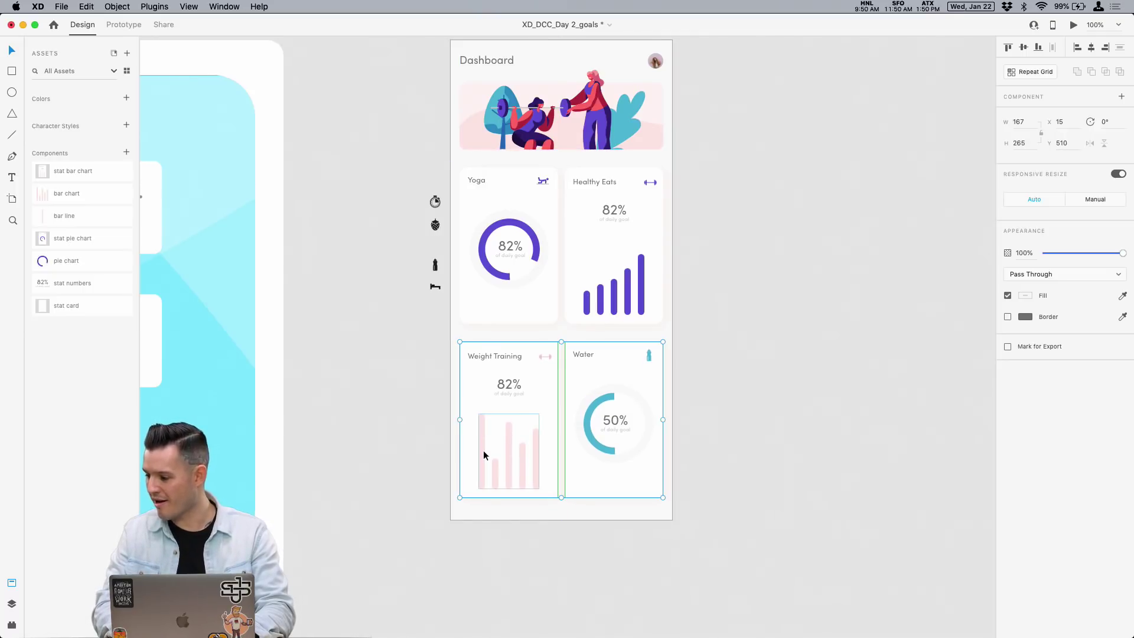
{"action": "key", "text": "shift+Up"}
{"action": "left_click", "coordinate": [777, 312]}
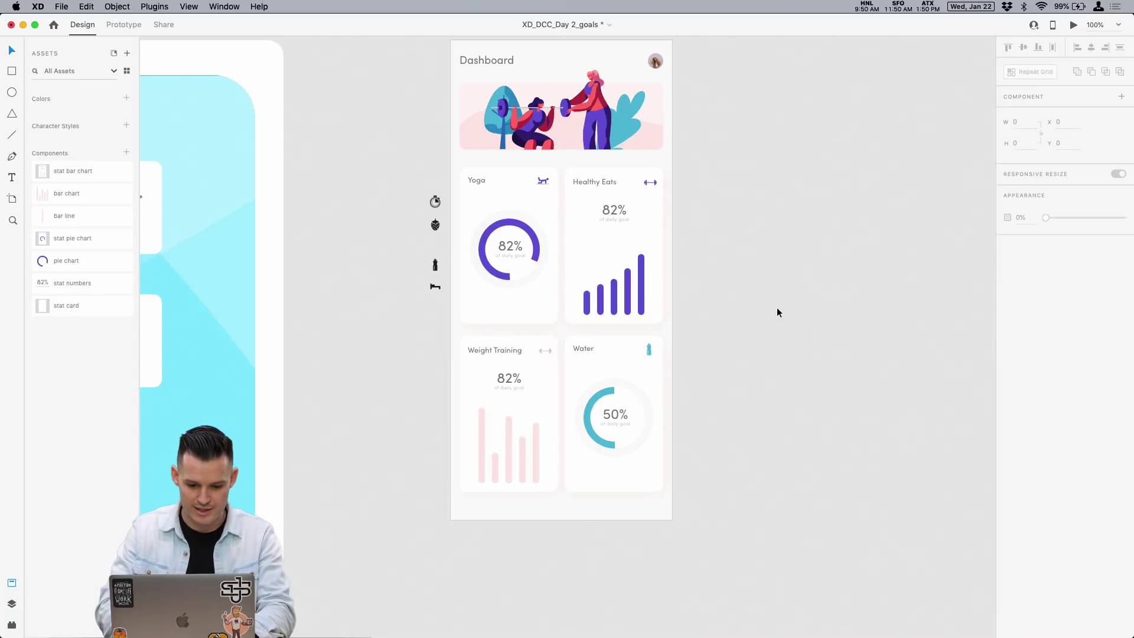
Move both rows of cards up to tighten the gap below the workout illustration.
{"action": "left_click_drag", "start_coordinate": [350, 222], "coordinate": [785, 576]}
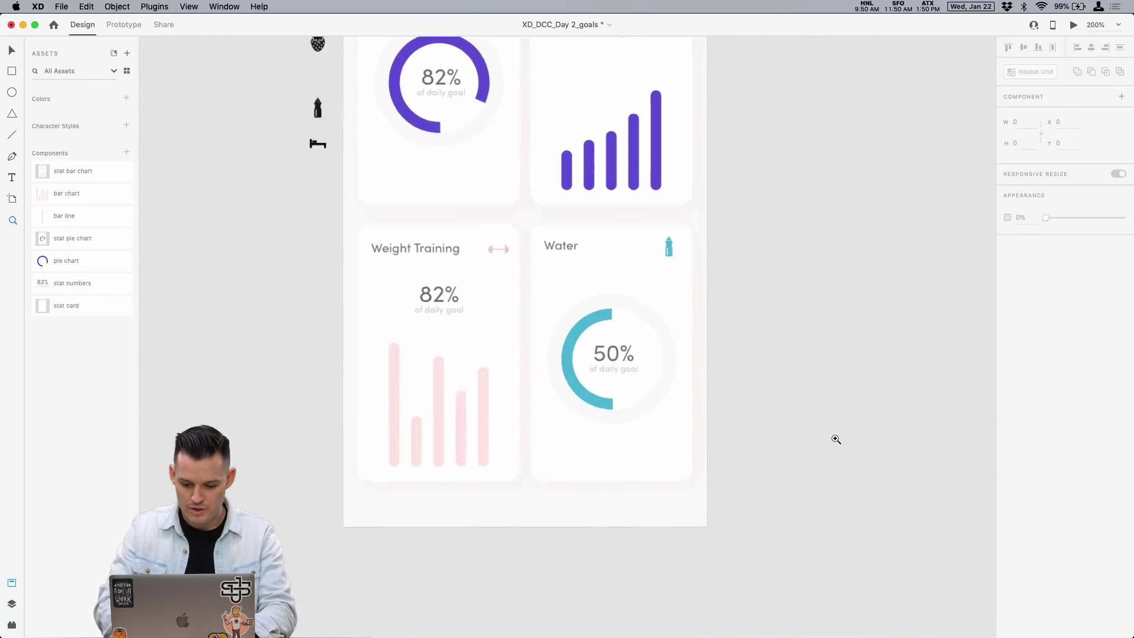
{"action": "scroll", "coordinate": [836, 439], "scroll_direction": "up", "scroll_amount": 10}
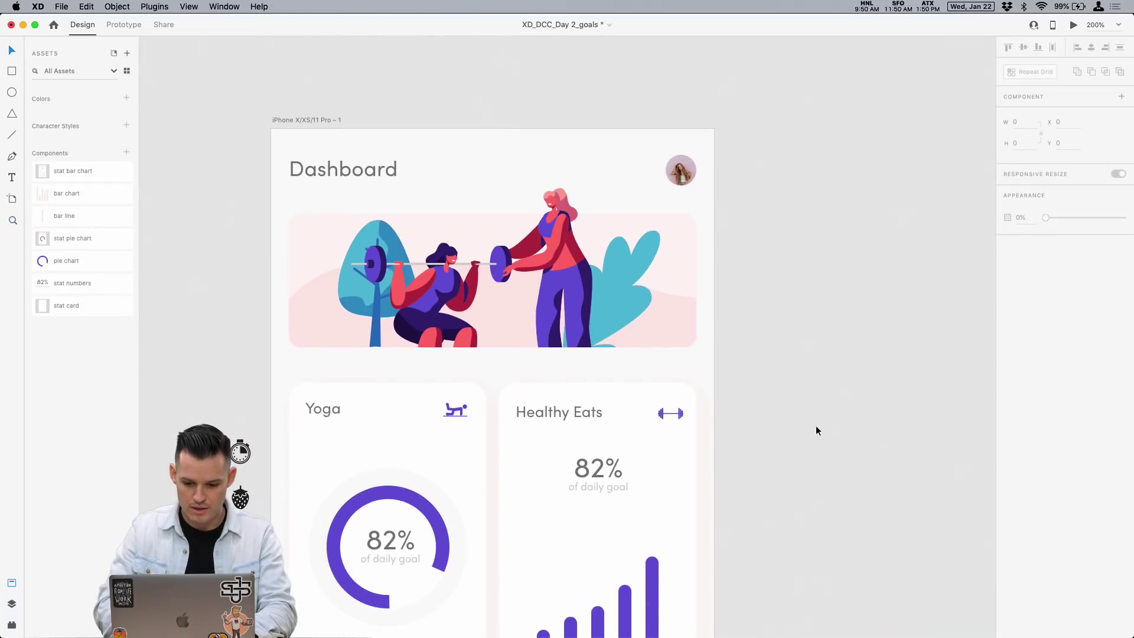
{"action": "left_click_drag", "start_coordinate": [823, 569], "coordinate": [396, 300]}
{"action": "scroll", "coordinate": [396, 300], "scroll_direction": "down", "scroll_amount": 8}
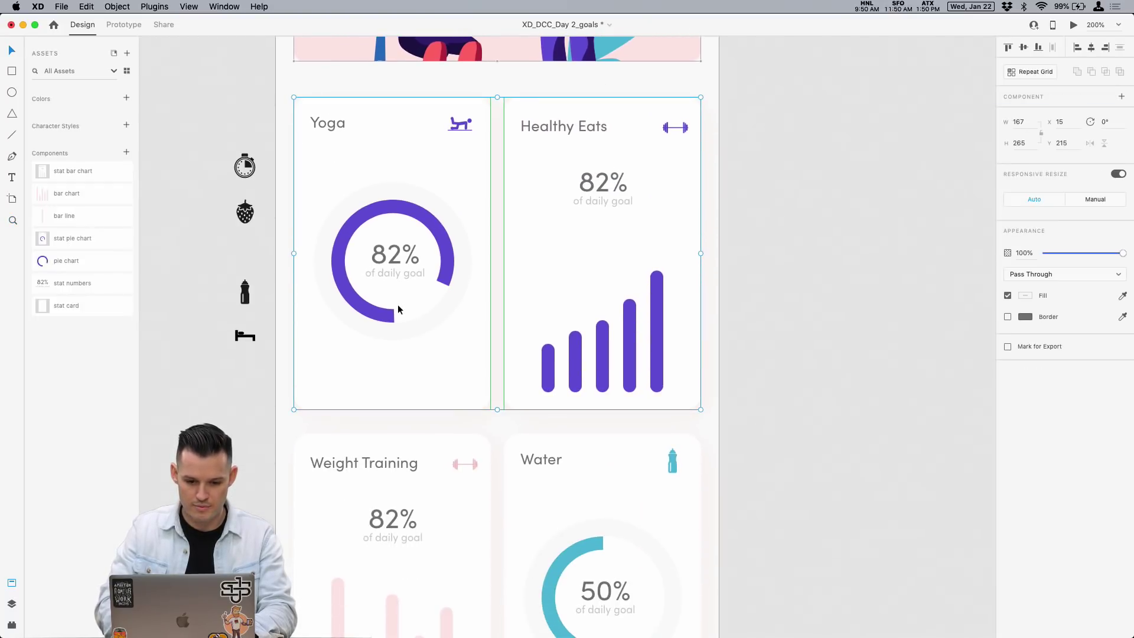
{"action": "scroll", "coordinate": [355, 224], "scroll_direction": "up", "scroll_amount": 4}
{"action": "left_click", "coordinate": [298, 143]}
{"action": "scroll", "coordinate": [307, 142], "scroll_direction": "up", "scroll_amount": 3}
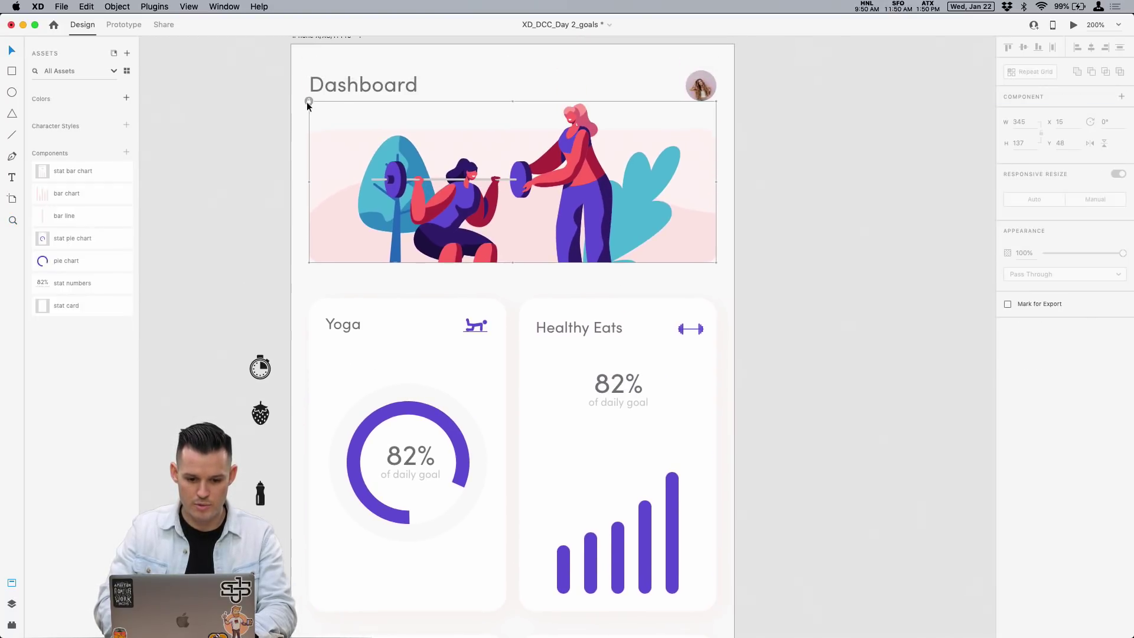
{"action": "left_click", "coordinate": [307, 102]}
{"action": "scroll", "coordinate": [239, 211], "scroll_direction": "down", "scroll_amount": 3}
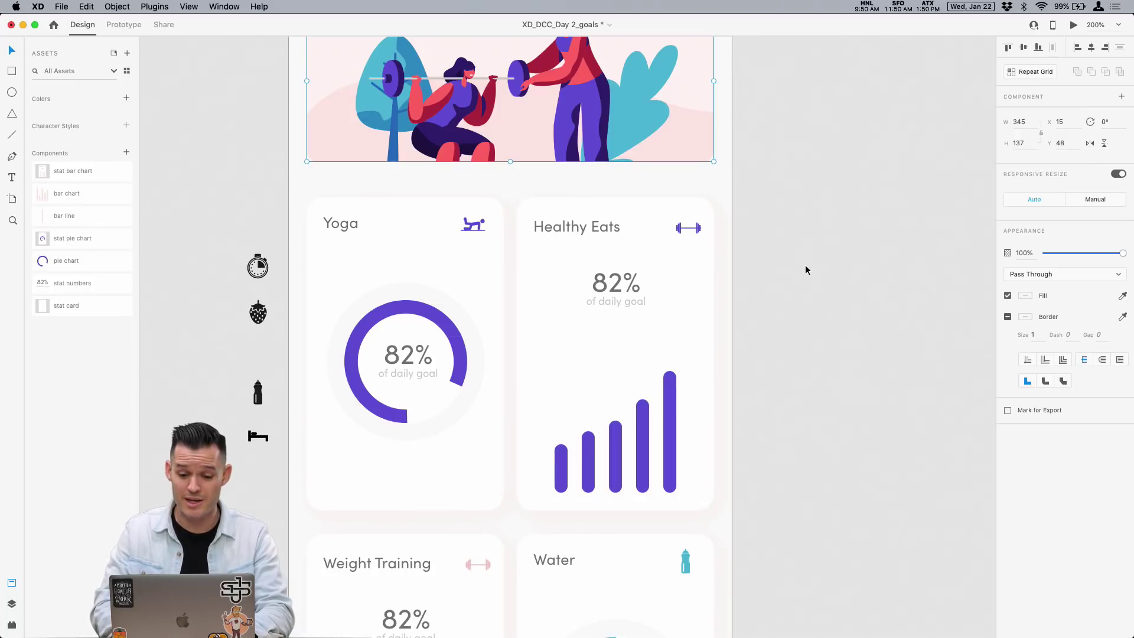
{"action": "scroll", "coordinate": [805, 269], "scroll_direction": "down", "scroll_amount": 3}
{"action": "key", "text": "super+minus"}
{"action": "left_click_drag", "start_coordinate": [725, 404], "coordinate": [504, 454]}
{"action": "left_click_drag", "start_coordinate": [739, 431], "coordinate": [478, 250]}
{"action": "left_click", "coordinate": [790, 335]}
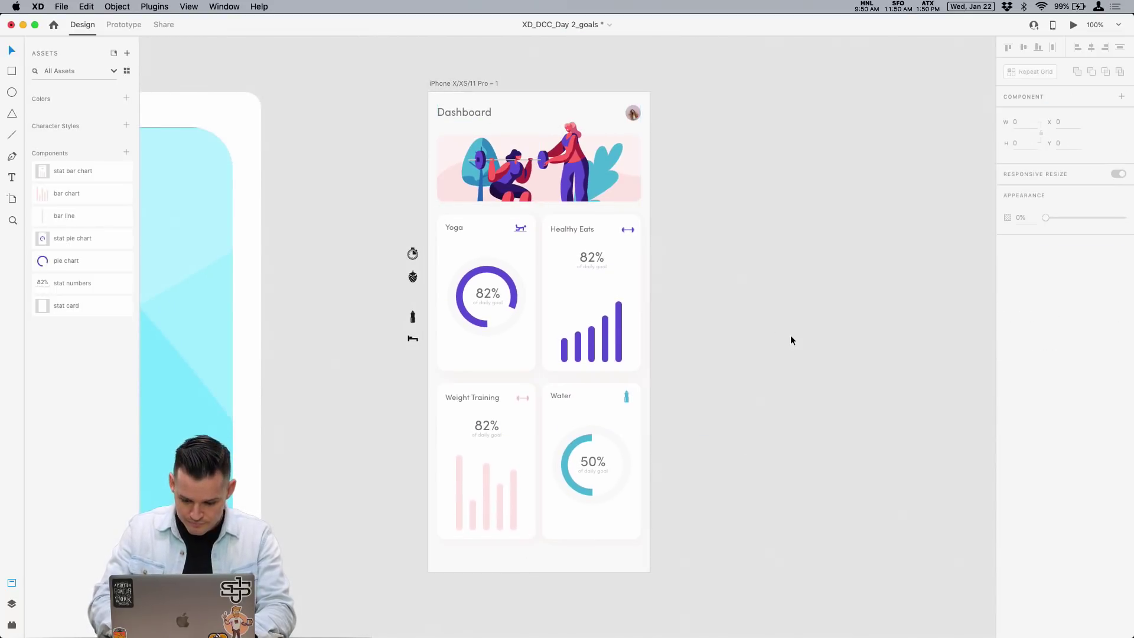
Place the stopwatch icon on the artboard below the Weight Training card.
{"action": "key", "text": "super+equal"}
{"action": "scroll", "coordinate": [790, 335], "scroll_direction": "down", "scroll_amount": 2}
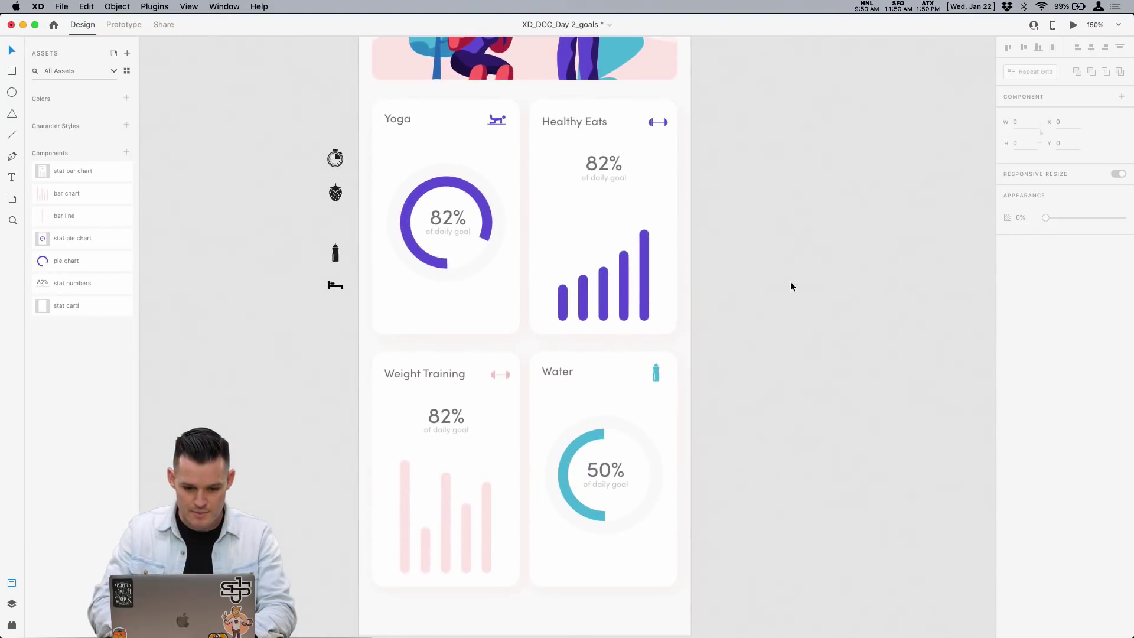
{"action": "left_click", "coordinate": [339, 165]}
{"action": "left_click", "coordinate": [338, 174]}
{"action": "left_click_drag", "start_coordinate": [339, 158], "coordinate": [408, 578]}
{"action": "left_click", "coordinate": [776, 509]}
{"action": "scroll", "coordinate": [778, 464], "scroll_direction": "up", "scroll_amount": 5}
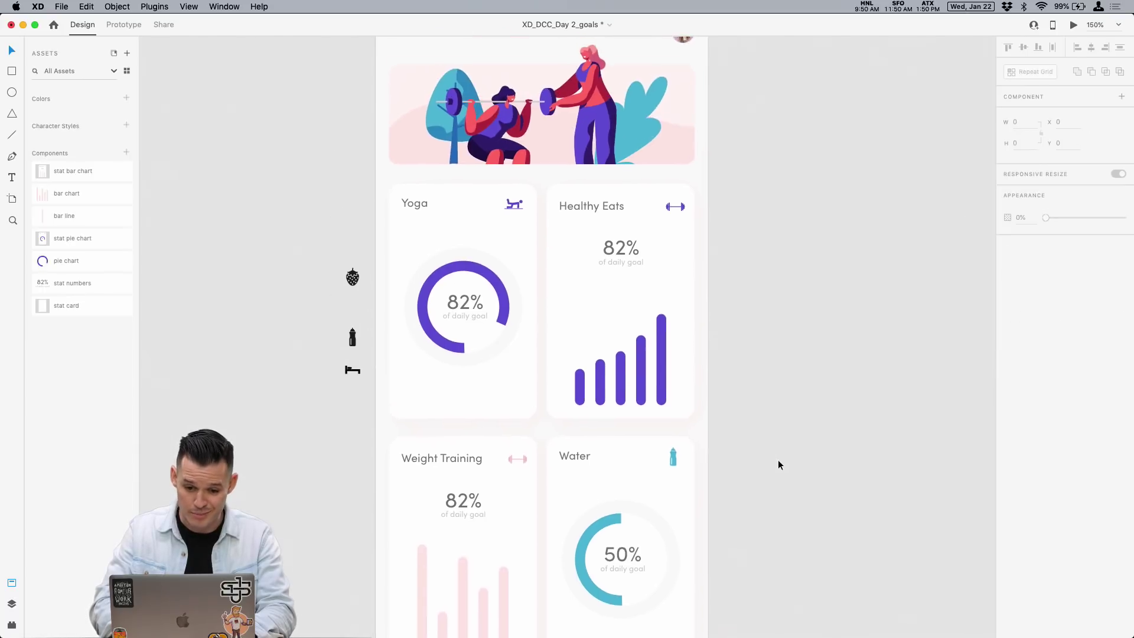
Reposition the Weight Training and Water cards together at Y 488.
{"action": "scroll", "coordinate": [781, 460], "scroll_direction": "down", "scroll_amount": 4}
{"action": "scroll", "coordinate": [781, 458], "scroll_direction": "down", "scroll_amount": 1}
{"action": "left_click_drag", "start_coordinate": [746, 345], "coordinate": [391, 451]}
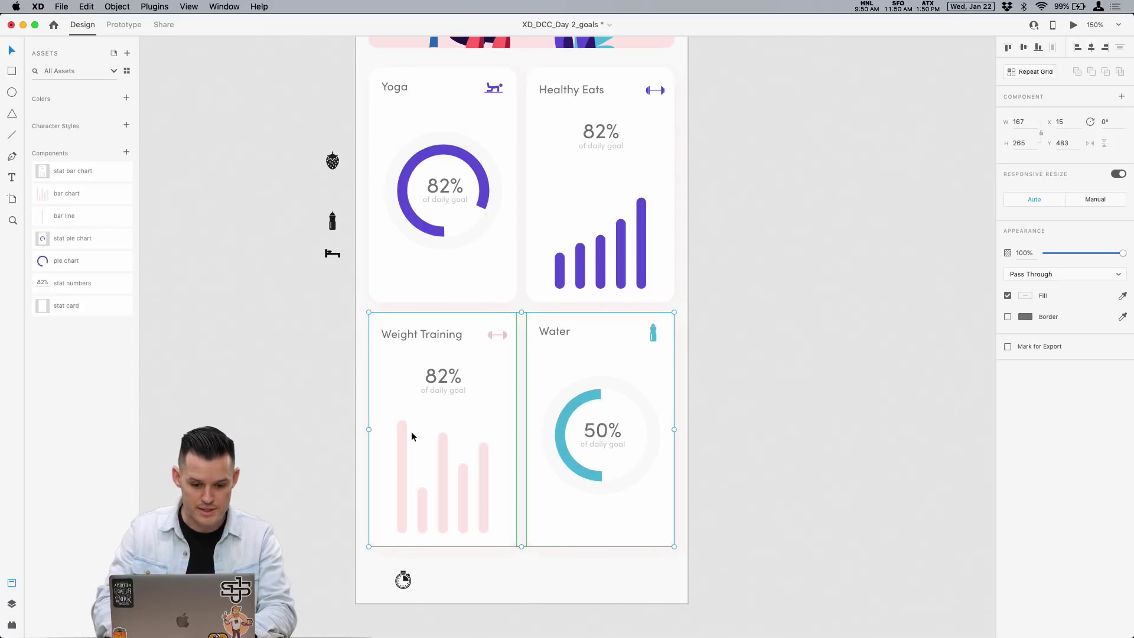
{"action": "key", "text": "Down"}
{"action": "key", "text": "Down"}
{"action": "key", "text": "Down"}
{"action": "key", "text": "Down"}
{"action": "key", "text": "Down"}
Place the bed icon below the Water card and fill both the stopwatch and bed icons with the saved teal swatch.
{"action": "left_click_drag", "start_coordinate": [334, 255], "coordinate": [625, 576]}
{"action": "key", "text": "super+equal"}
{"action": "key", "text": "super+equal"}
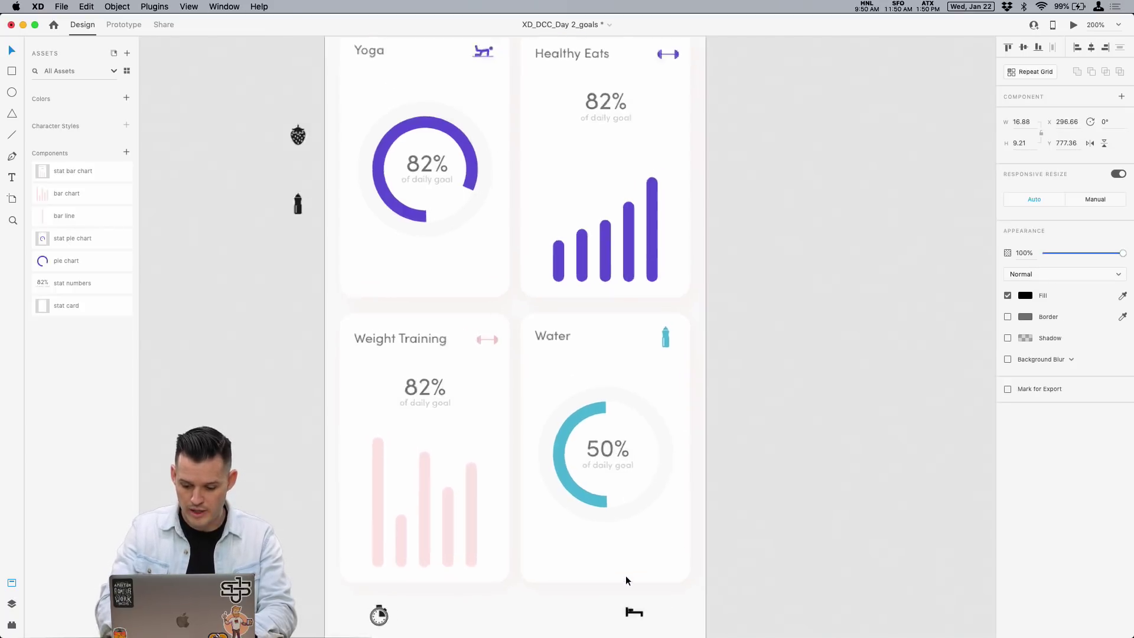
{"action": "left_click", "coordinate": [252, 468], "text": "shift"}
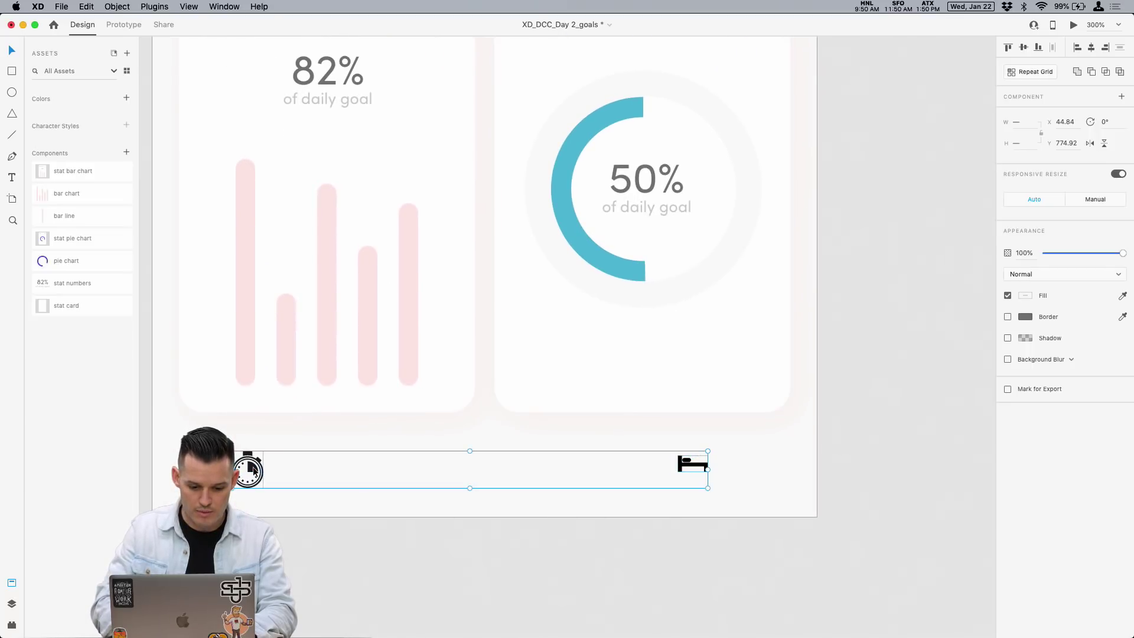
{"action": "left_click", "coordinate": [1025, 296]}
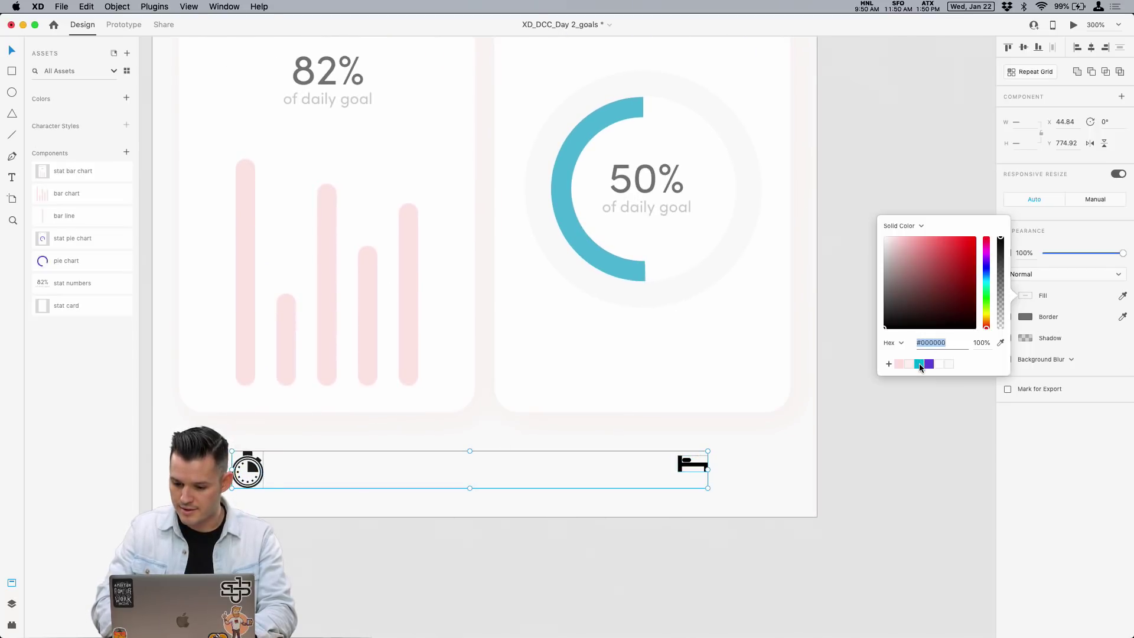
{"action": "left_click", "coordinate": [918, 364]}
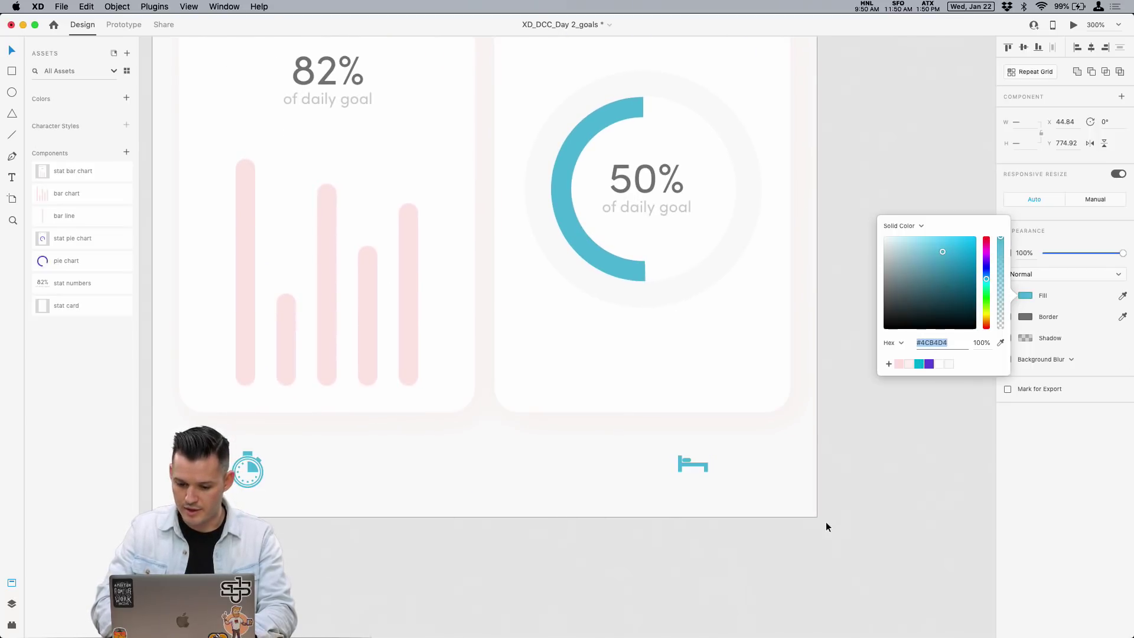
Align the stopwatch and bed icons on their vertical middles and shift the bed outward to X 302.66.
{"action": "left_click", "coordinate": [1024, 50]}
{"action": "left_click", "coordinate": [751, 465]}
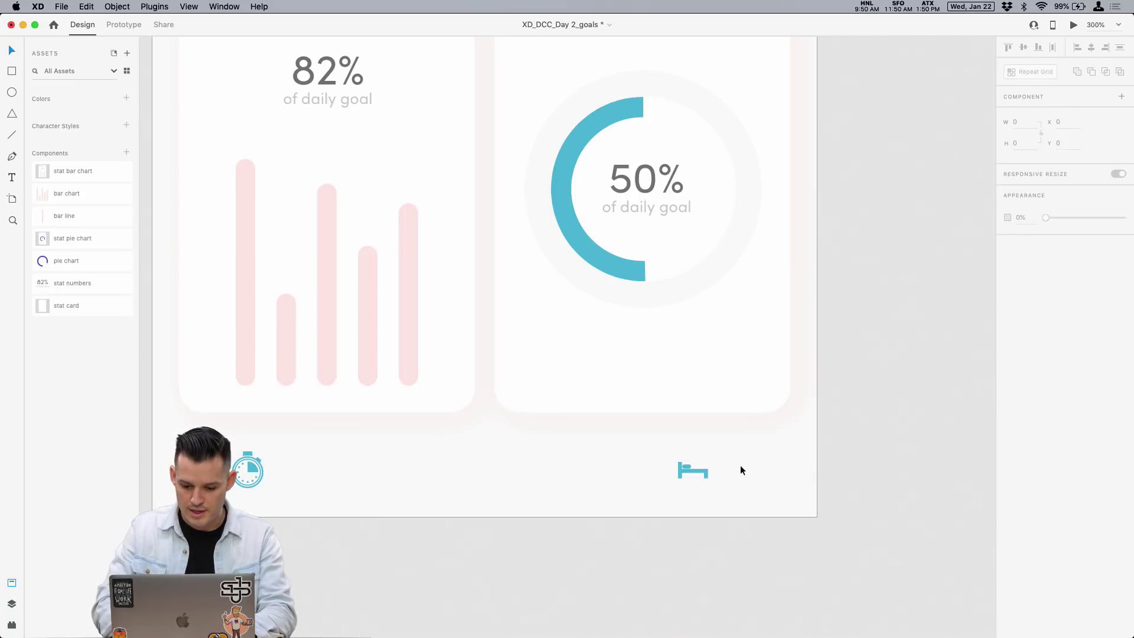
{"action": "left_click_drag", "start_coordinate": [702, 470], "coordinate": [712, 470]}
Draw a vertical line about 19 px tall at X 187.5, midway between the stopwatch and bed icons.
{"action": "key", "text": "p"}
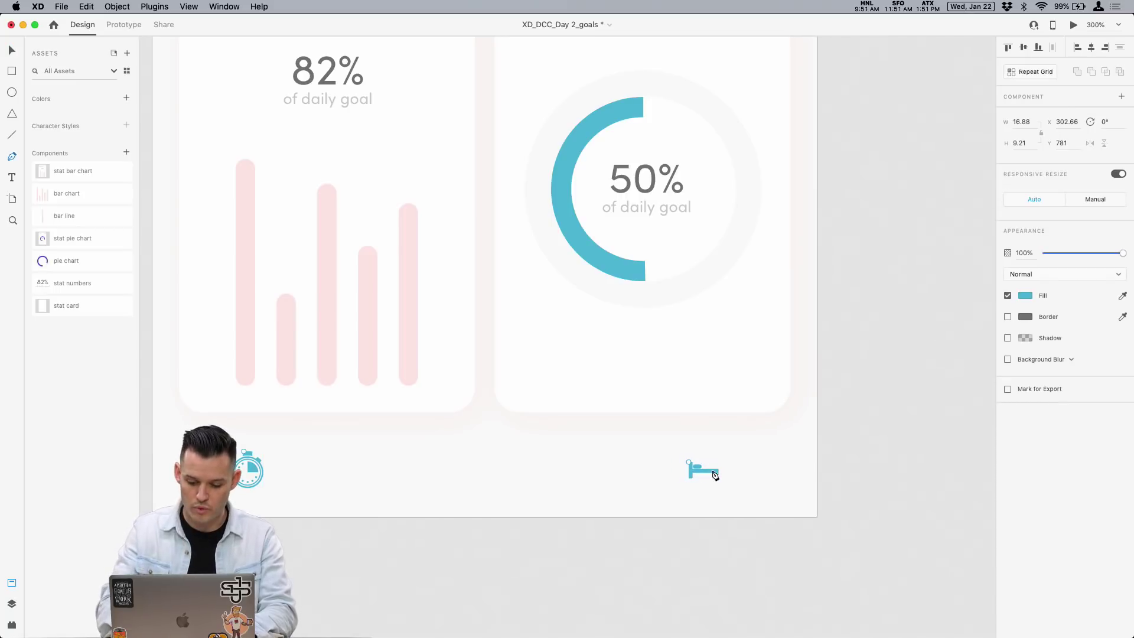
{"action": "left_click", "coordinate": [483, 452]}
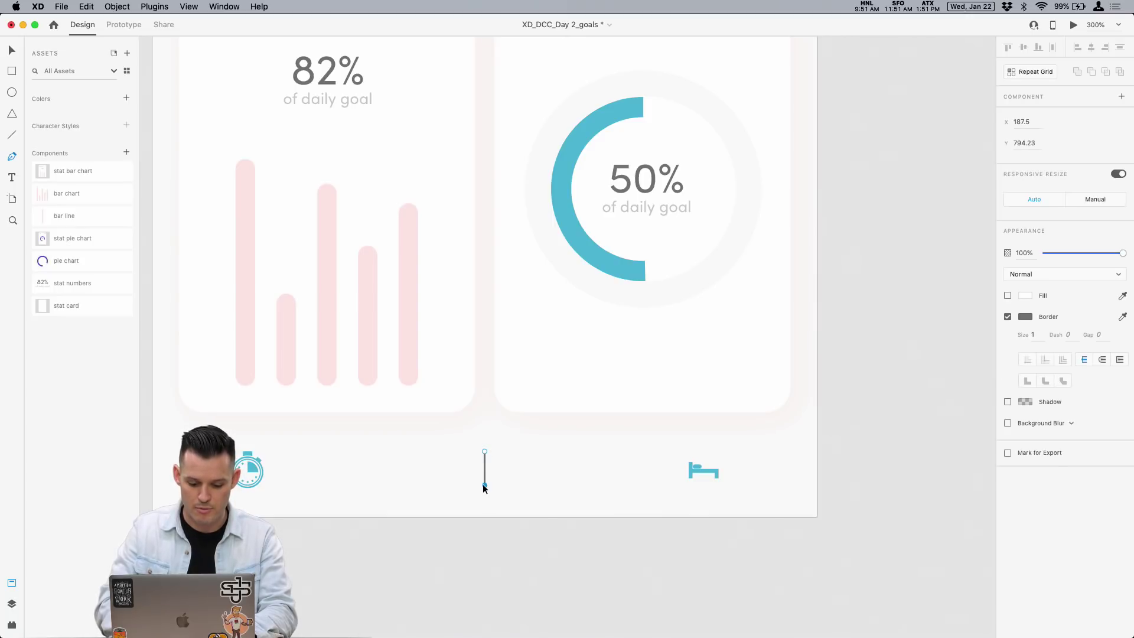
{"action": "key", "text": "Escape"}
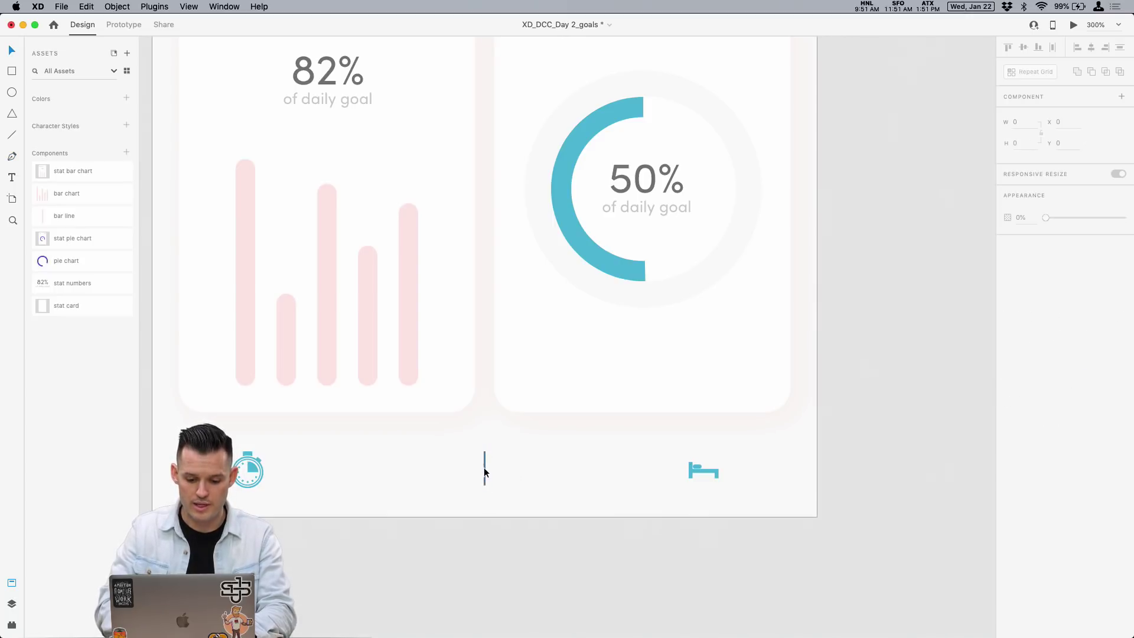
Give the vertical line the saved teal border color, round caps and a border size of 2.
{"action": "left_click", "coordinate": [483, 466]}
{"action": "left_click", "coordinate": [1025, 317]}
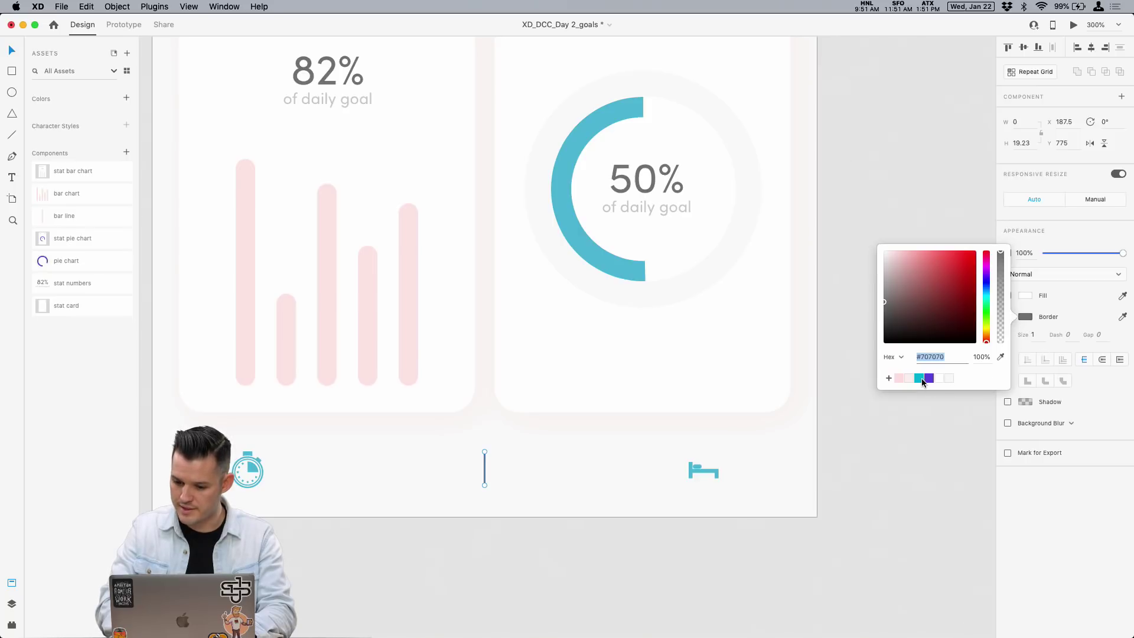
{"action": "left_click", "coordinate": [919, 378]}
{"action": "left_click", "coordinate": [1101, 362]}
{"action": "left_click", "coordinate": [1032, 334]}
{"action": "type", "text": "2"}
{"action": "key", "text": "Return"}
{"action": "key", "text": "Down"}
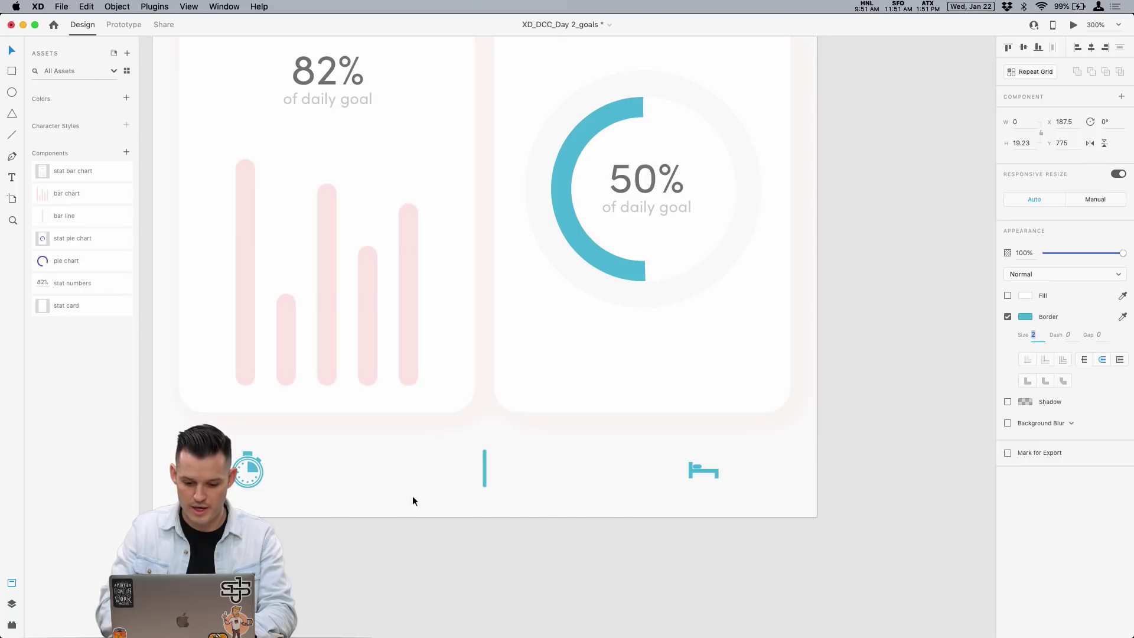
{"action": "key", "text": "Escape"}
Duplicate the line as a horizontal stroke across its center to form a plus icon and group both strokes.
{"action": "left_click", "coordinate": [485, 479]}
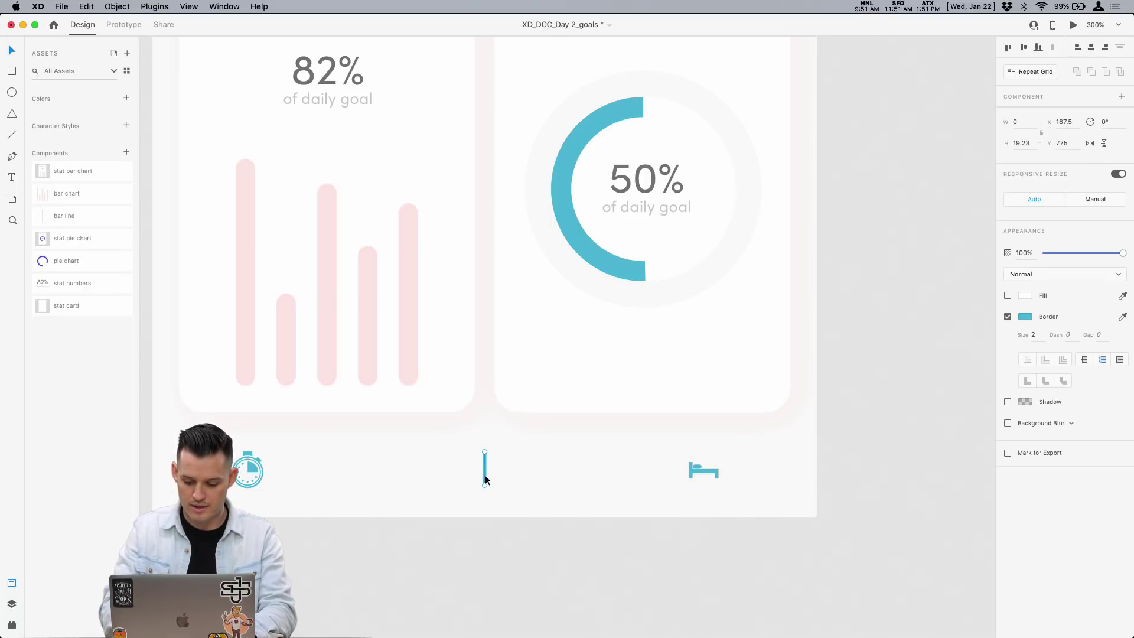
{"action": "scroll", "coordinate": [485, 480], "scroll_direction": "up", "scroll_amount": 5}
{"action": "key", "text": "super+d"}
{"action": "mouse_move", "coordinate": [497, 314]}
{"action": "left_mouse_down"}
{"action": "mouse_move", "coordinate": [478, 318]}
{"action": "mouse_move", "coordinate": [458, 291]}
{"action": "mouse_move", "coordinate": [502, 324]}
{"action": "mouse_move", "coordinate": [542, 319]}
{"action": "mouse_move", "coordinate": [553, 302]}
{"action": "mouse_move", "coordinate": [540, 302]}
{"action": "mouse_move", "coordinate": [607, 338]}
{"action": "mouse_move", "coordinate": [506, 312]}
{"action": "left_mouse_up"}
{"action": "left_click", "coordinate": [496, 302], "text": "shift"}
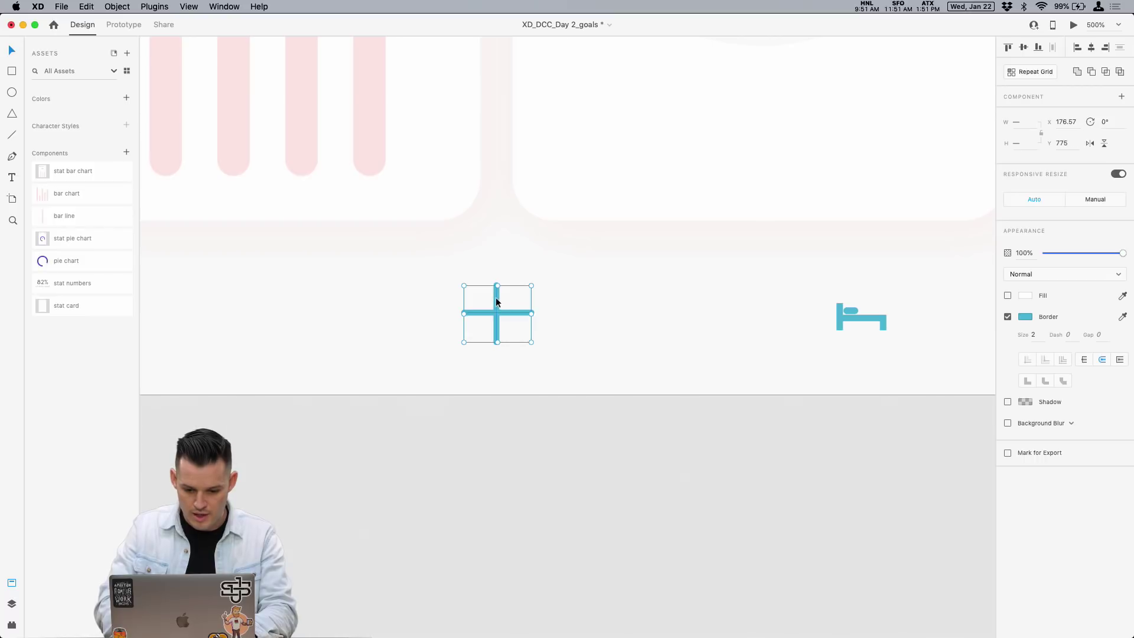
{"action": "key", "text": "cmd+g"}
{"action": "key", "text": "cmd+minus"}
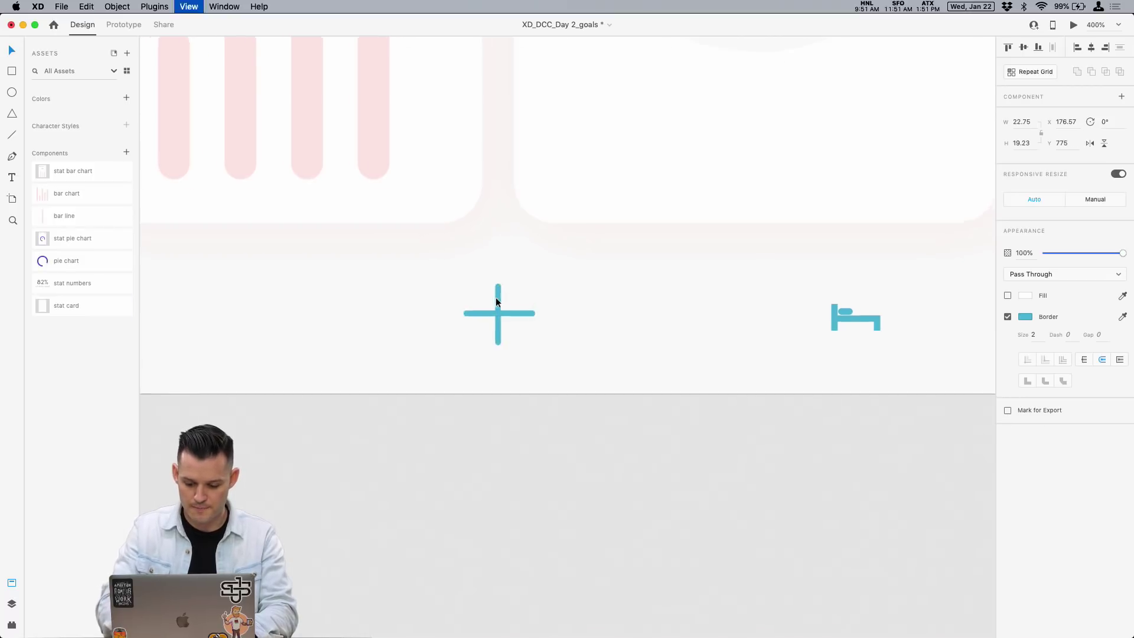
{"action": "left_click_drag", "start_coordinate": [533, 292], "coordinate": [625, 306]}
{"action": "double_click", "coordinate": [611, 308]}
{"action": "left_click", "coordinate": [627, 366]}
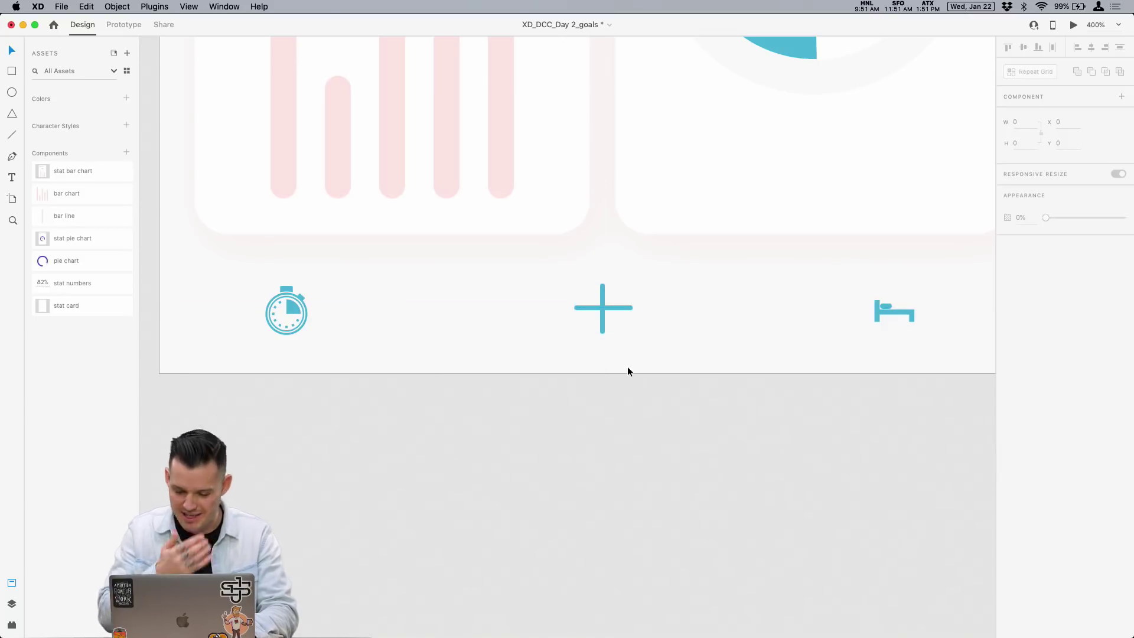
Shorten the Weight Training and Water cards together by raising their bottom edge slightly.
{"action": "key", "text": "super+minus"}
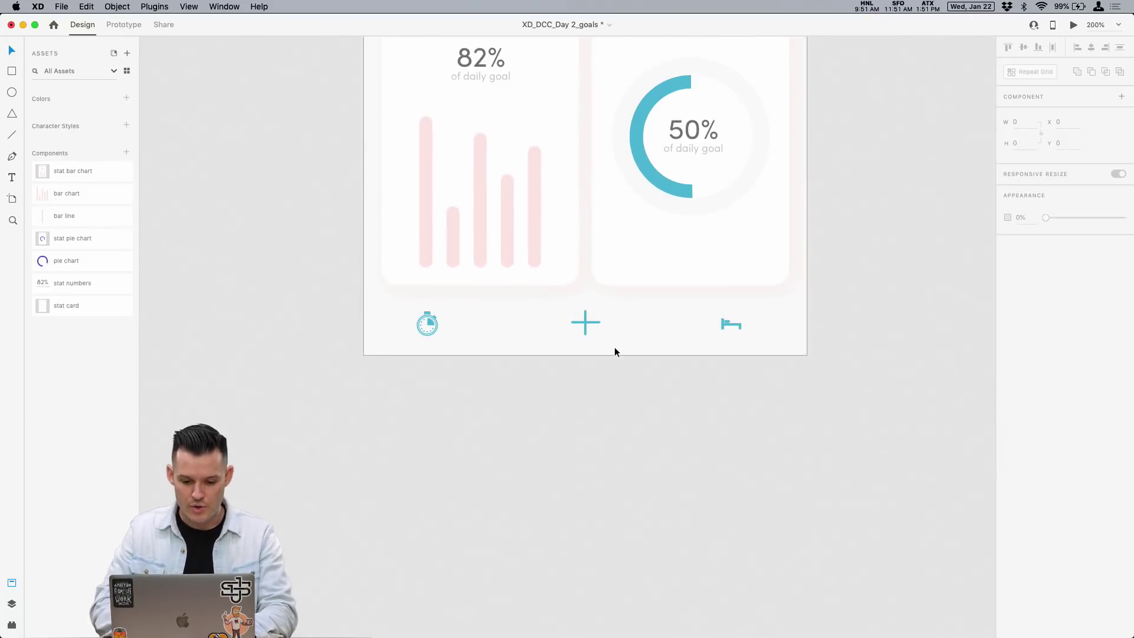
{"action": "left_click", "coordinate": [638, 272]}
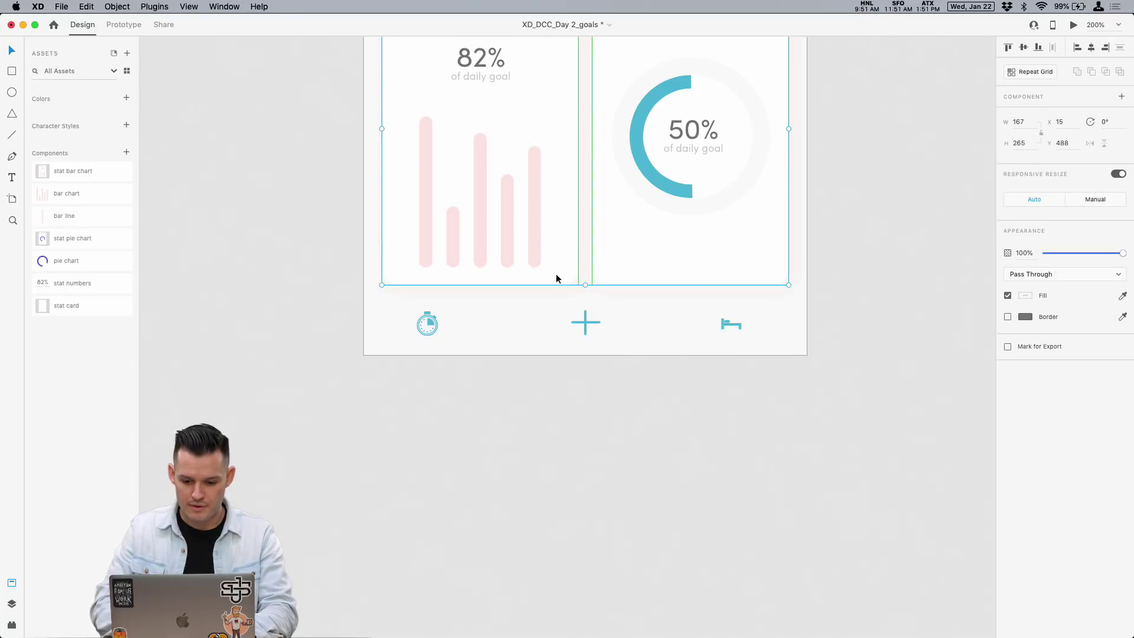
{"action": "left_click_drag", "start_coordinate": [585, 284], "coordinate": [586, 266]}
Move the 50% stat numbers in the Water card up to Y 598 to center them in the pie chart.
{"action": "double_click", "coordinate": [698, 124]}
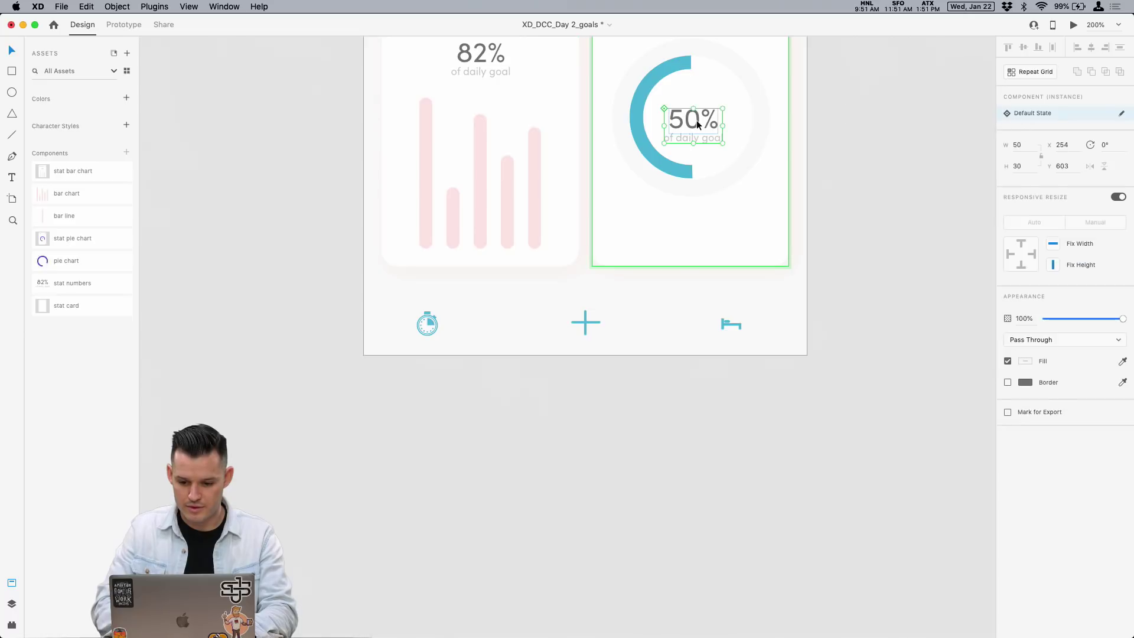
{"action": "left_click_drag", "start_coordinate": [697, 124], "coordinate": [698, 119]}
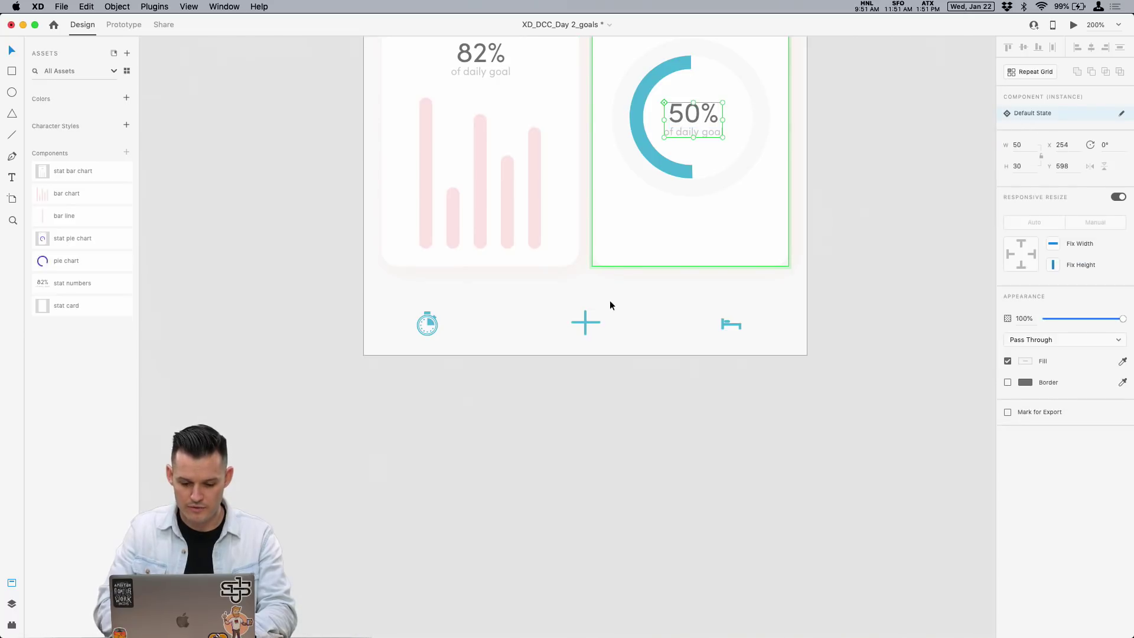
{"action": "scroll", "coordinate": [615, 391], "scroll_direction": "up", "scroll_amount": 5}
{"action": "scroll", "coordinate": [616, 392], "scroll_direction": "down", "scroll_amount": 5}
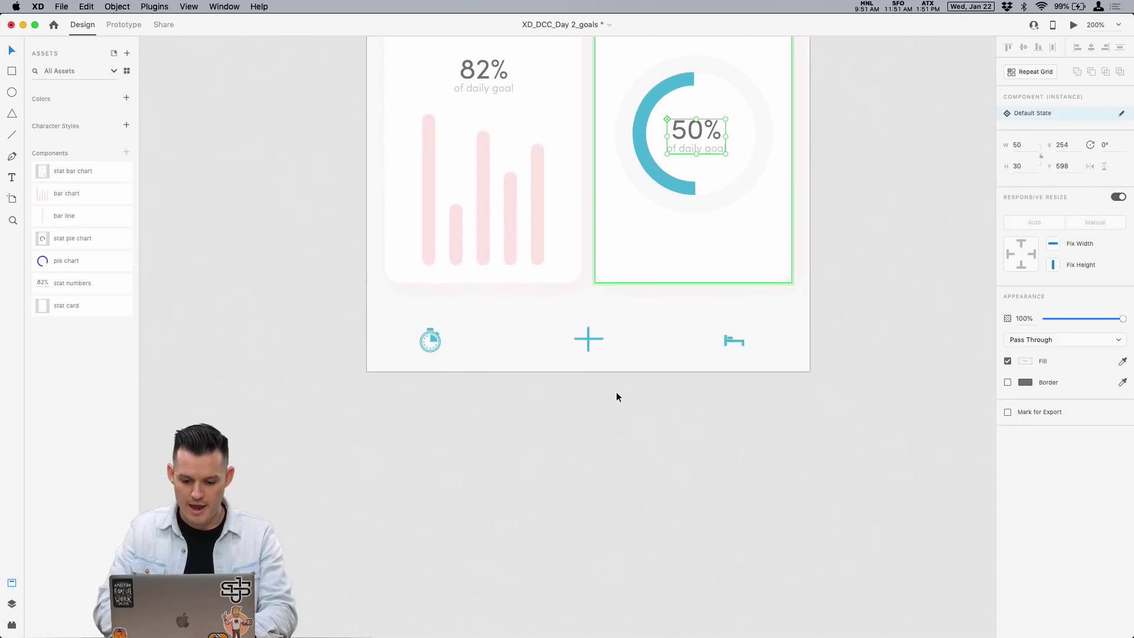
Draw a borderless white rectangle about 344 by 43 behind the bottom icons, fully round its corners and lower it slightly.
{"action": "key", "text": "r"}
{"action": "left_click_drag", "start_coordinate": [386, 307], "coordinate": [793, 358]}
{"action": "left_click", "coordinate": [1007, 381]}
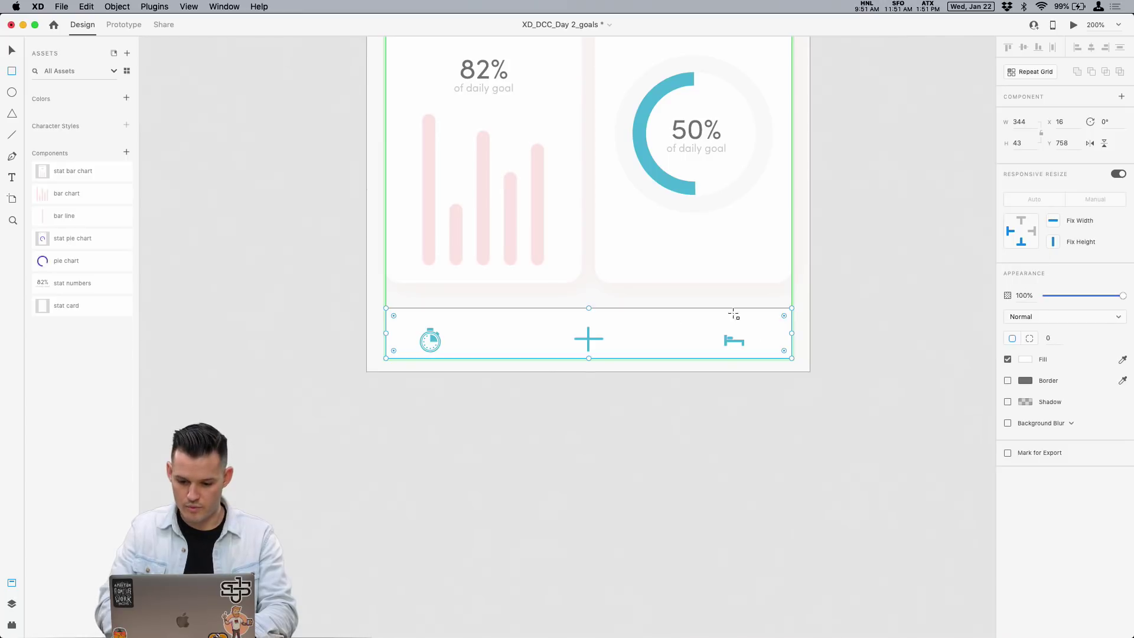
{"action": "left_click_drag", "start_coordinate": [783, 317], "coordinate": [688, 375]}
{"action": "key", "text": "Escape"}
{"action": "left_click_drag", "start_coordinate": [679, 317], "coordinate": [680, 326]}
{"action": "left_click", "coordinate": [609, 503]}
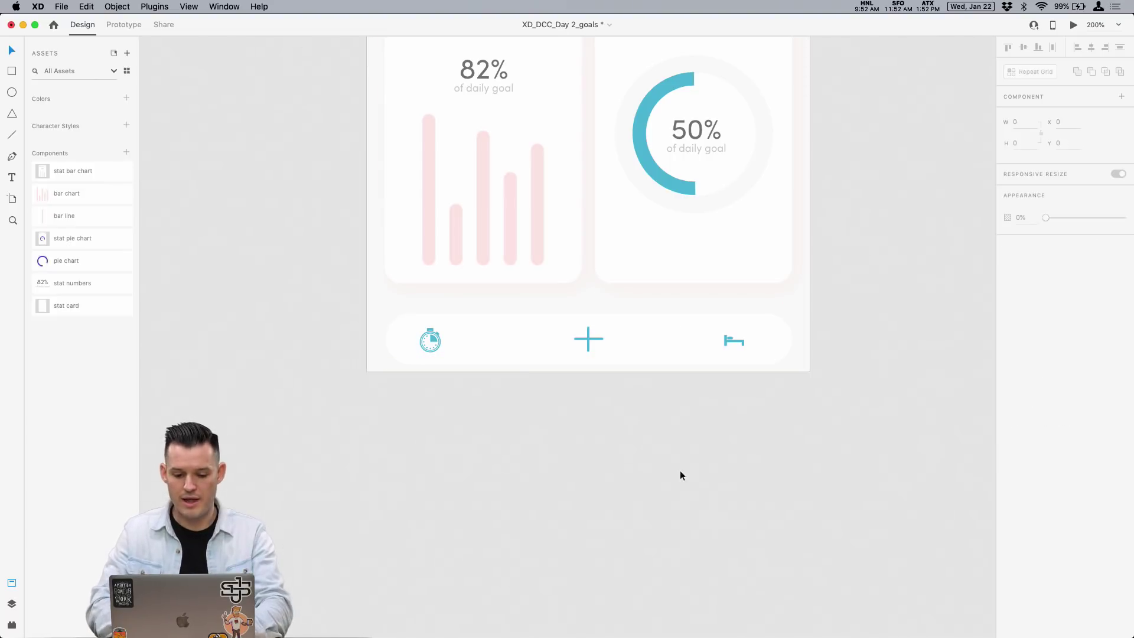
Enlarge the bed icon in the bottom navigation bar slightly to match the other icons.
{"action": "double_click", "coordinate": [729, 341]}
{"action": "left_click_drag", "start_coordinate": [743, 335], "coordinate": [726, 337]}
{"action": "left_click", "coordinate": [690, 446]}
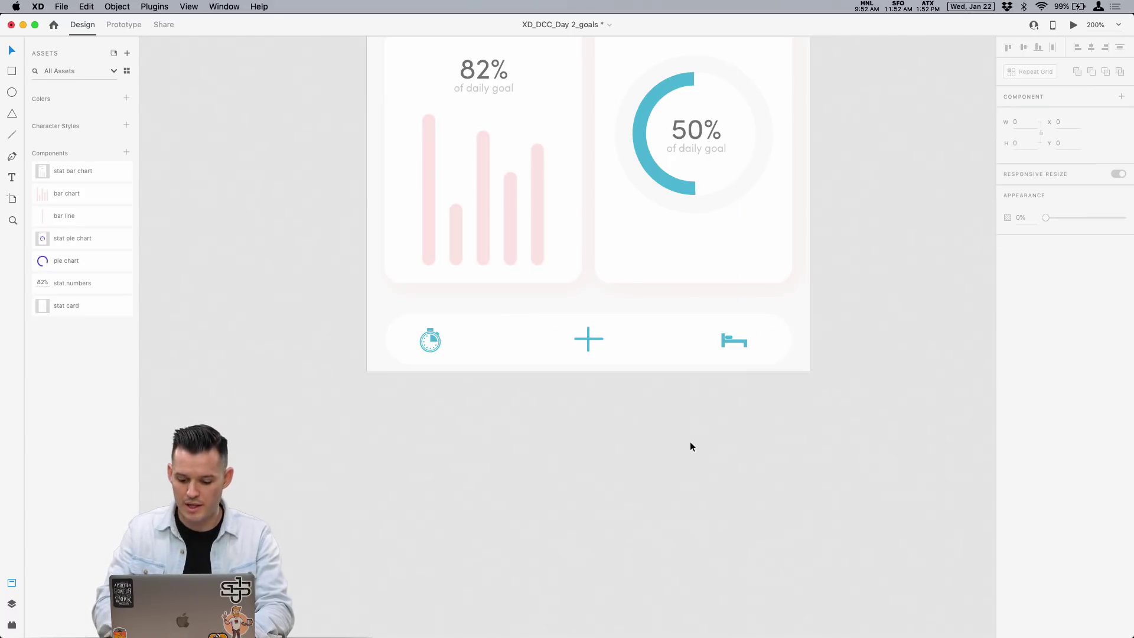
Delete the leftover elements beside the artboard and bring the top of the dashboard into close view.
{"action": "key", "text": "super+minus"}
{"action": "left_click_drag", "start_coordinate": [767, 218], "coordinate": [725, 450]}
{"action": "left_click_drag", "start_coordinate": [342, 246], "coordinate": [412, 359]}
{"action": "key", "text": "Delete"}
{"action": "key", "text": "z"}
{"action": "left_click", "coordinate": [702, 358]}
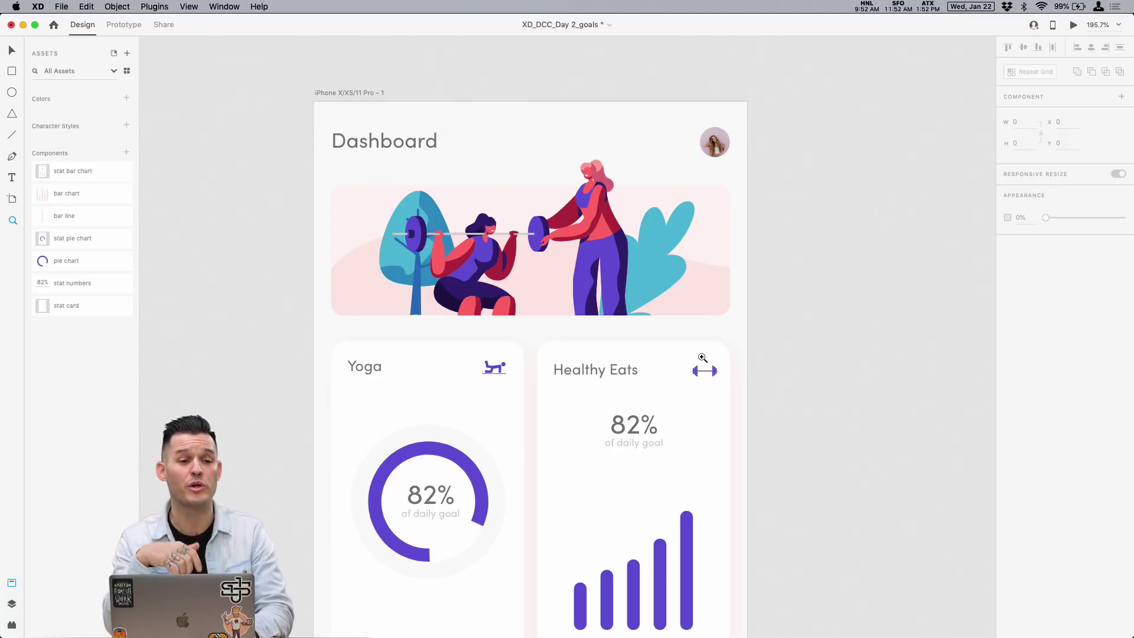
Switch to Chrome and examine the "Xd Daily Creative Challenge - Day 1 - Recipes" project among the Behance xddailychallenge projects.
{"action": "key", "text": "super+Tab"}
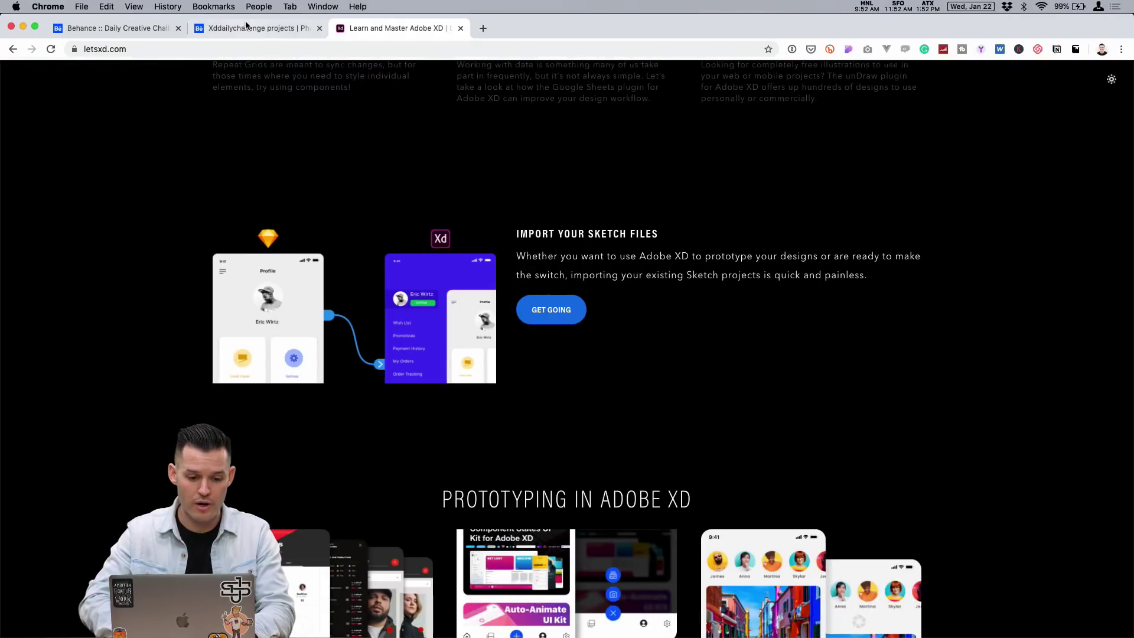
{"action": "left_click", "coordinate": [248, 28]}
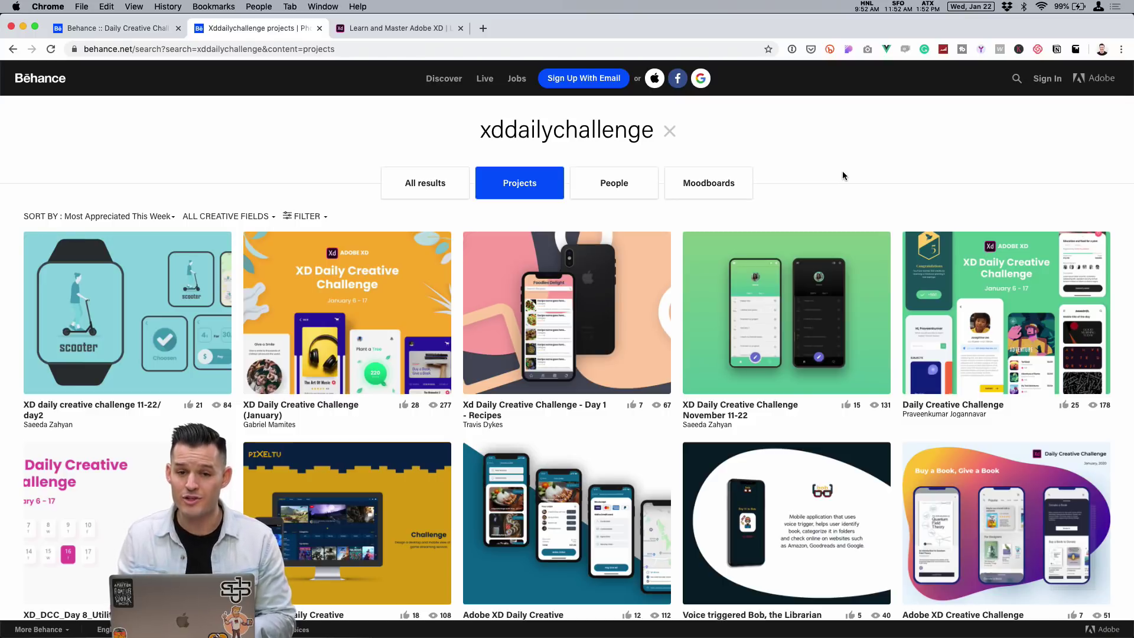
{"action": "left_click", "coordinate": [542, 314]}
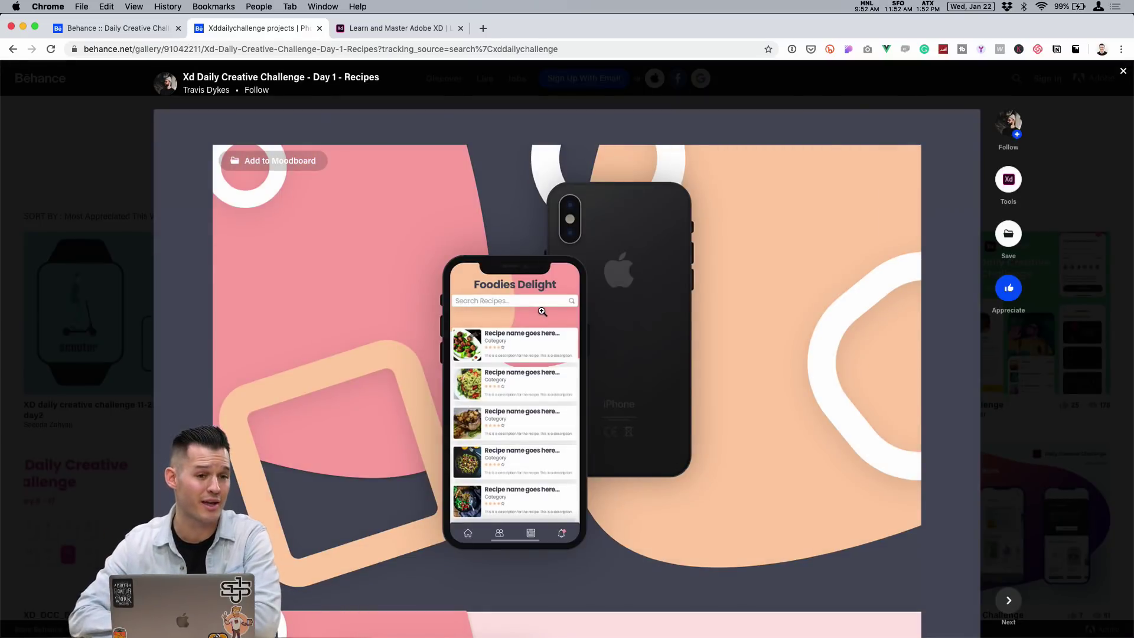
{"action": "scroll", "coordinate": [543, 312], "scroll_direction": "down", "scroll_amount": 3}
{"action": "scroll", "coordinate": [542, 312], "scroll_direction": "up", "scroll_amount": 3}
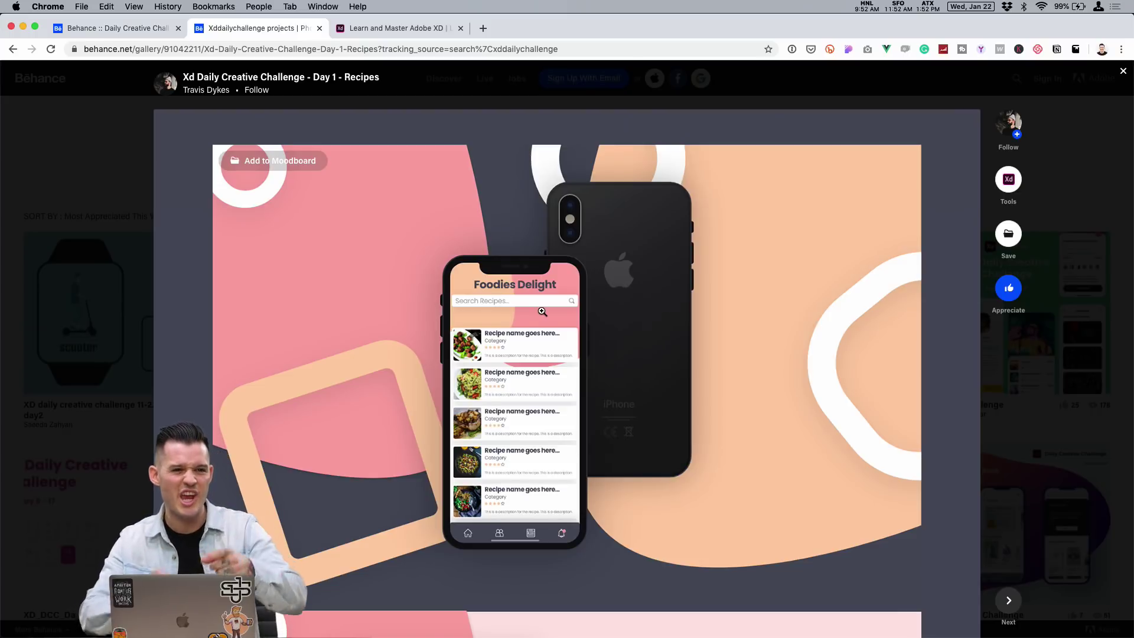
{"action": "scroll", "coordinate": [542, 312], "scroll_direction": "down", "scroll_amount": 3}
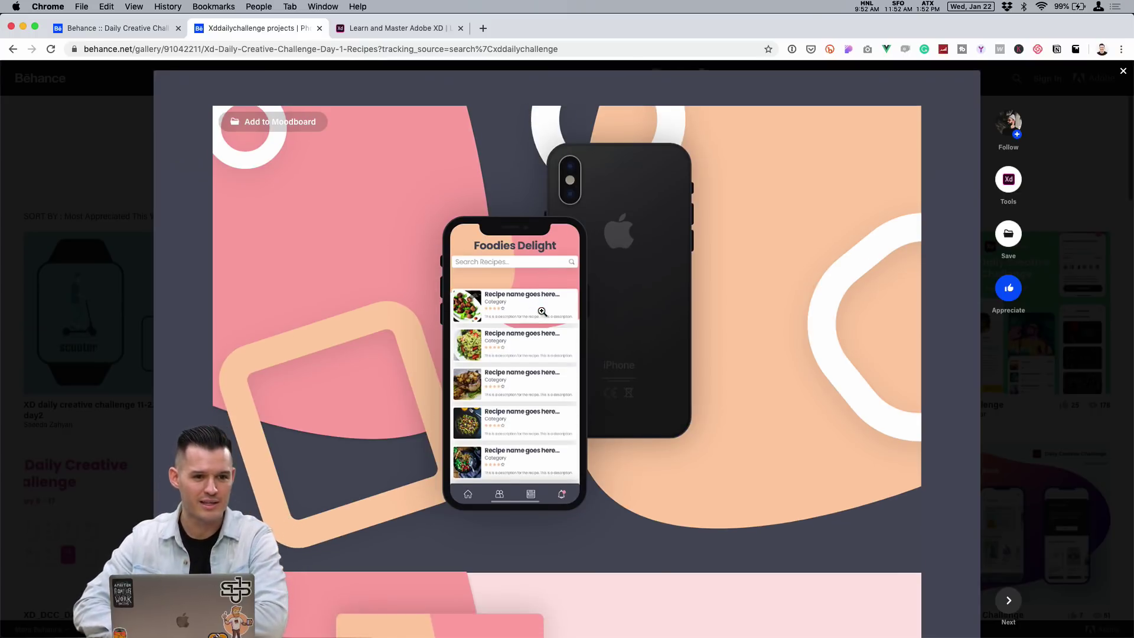
{"action": "scroll", "coordinate": [542, 312], "scroll_direction": "down", "scroll_amount": 10}
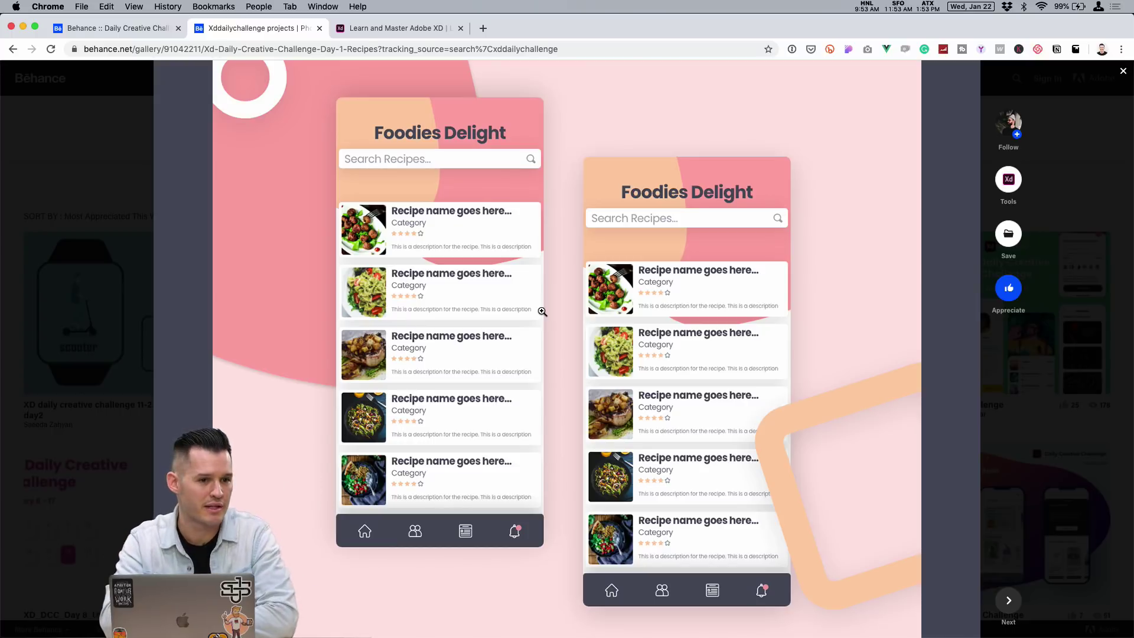
{"action": "scroll", "coordinate": [542, 311], "scroll_direction": "down", "scroll_amount": 10}
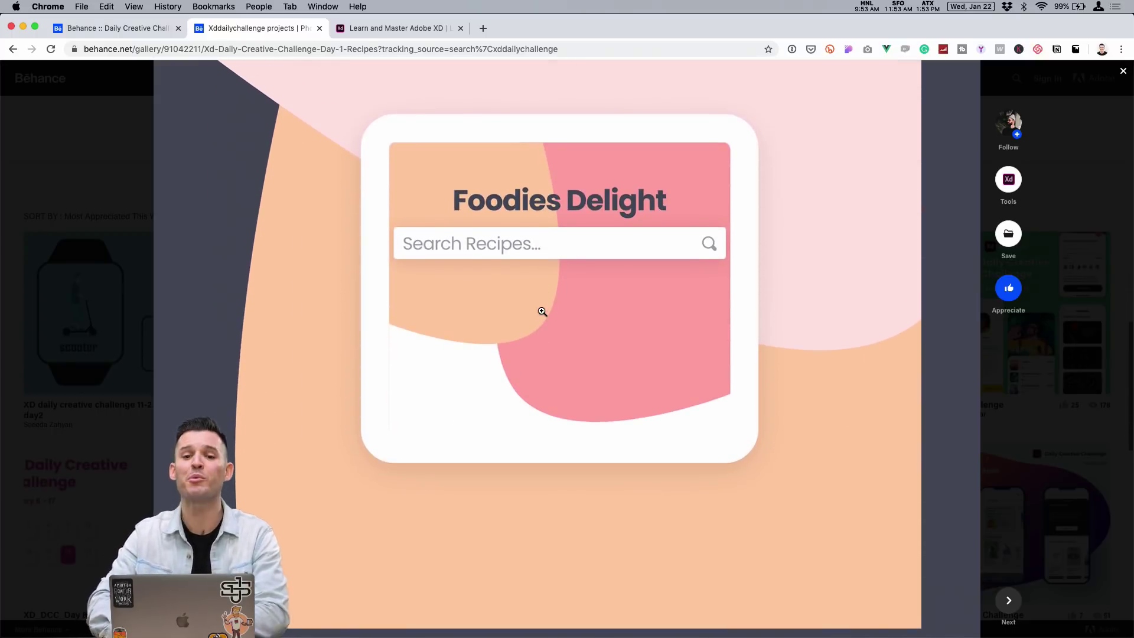